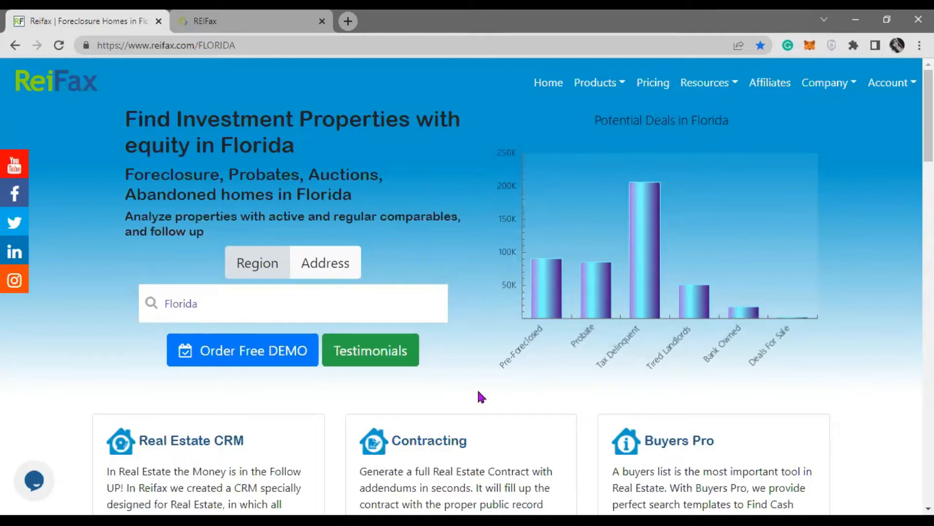
# Step: Scroll the Florida homepage, highlighting the CRM and Contracting paragraphs while reviewing them
pyautogui.scroll(-3, 477, 370)
pyautogui.moveTo(119, 334); pyautogui.dragTo(219, 401)
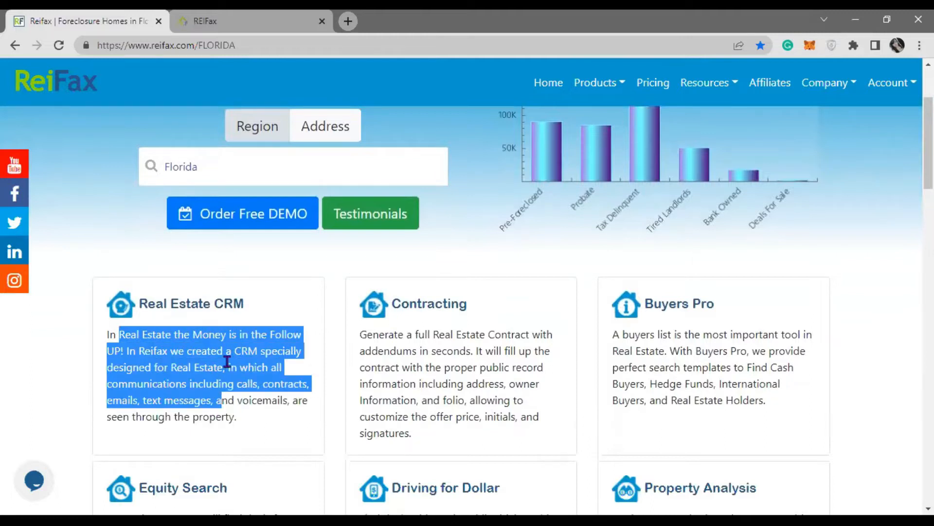
pyautogui.click(226, 362)
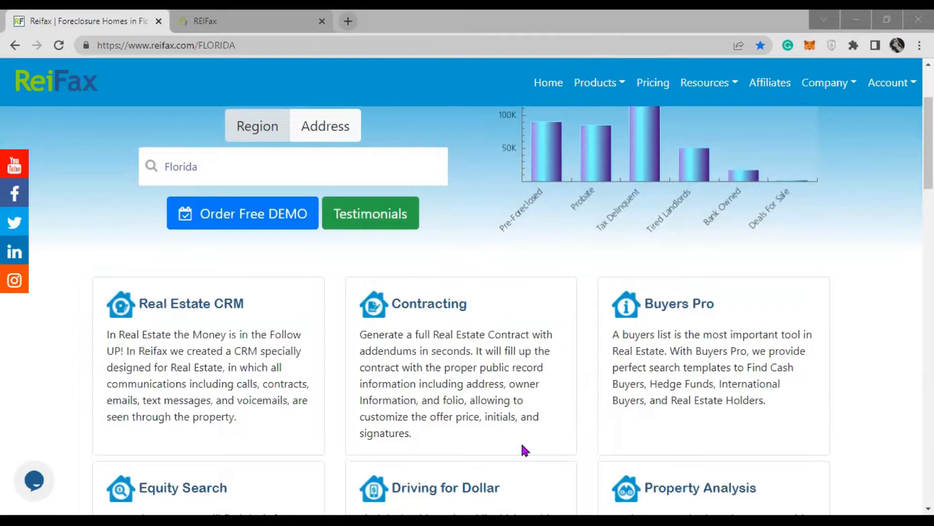
pyautogui.moveTo(521, 441); pyautogui.dragTo(409, 334)
pyautogui.click(475, 400)
pyautogui.scroll(2, 476, 398)
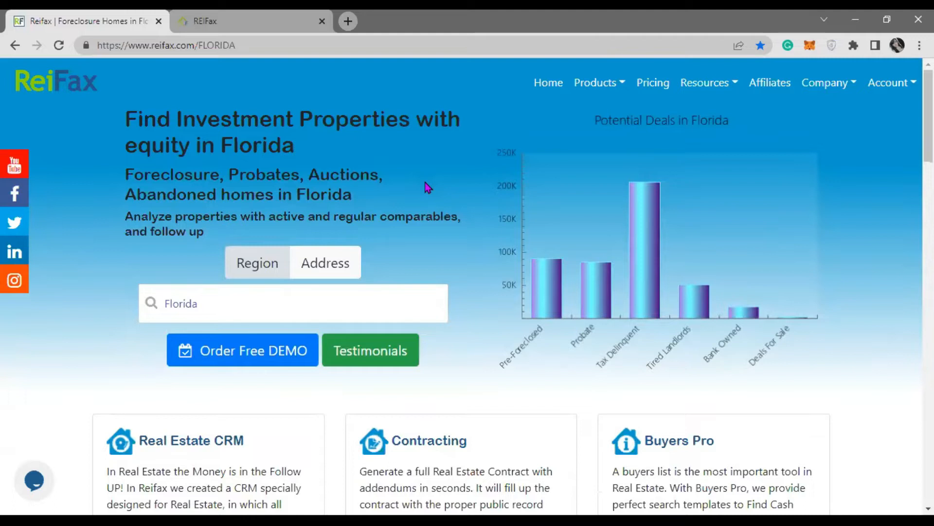
# Step: Look over the Products and Account menus, then switch to the logged-in REIFax tab
pyautogui.click(597, 88)
pyautogui.click(895, 84)
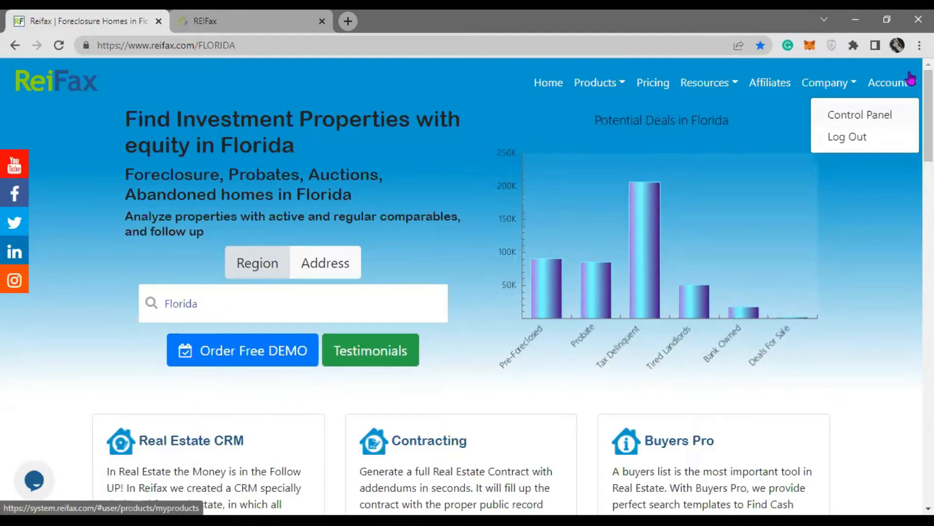
pyautogui.click(260, 22)
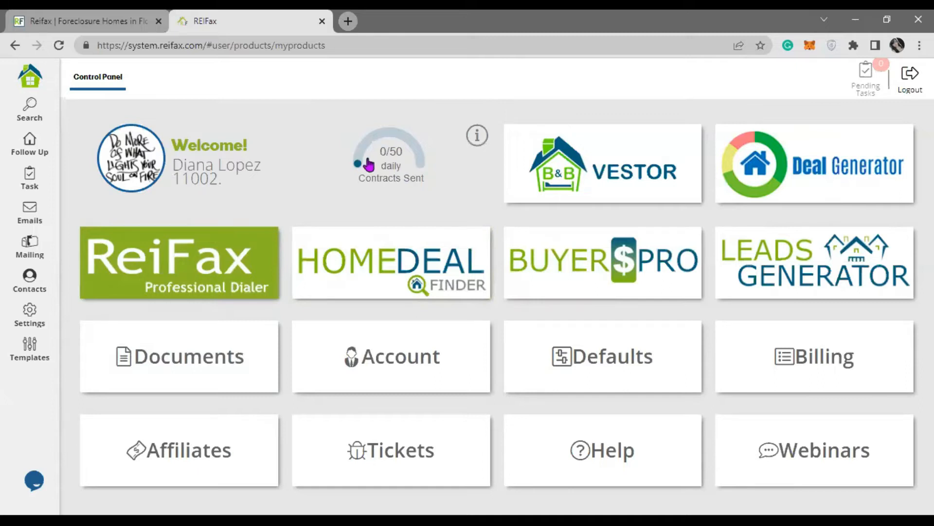
# Step: Open the Follow Up dashboard showing 114 Buying, 3 Selling, 51 Prospecting and 0 Listing records
pyautogui.click(412, 167)
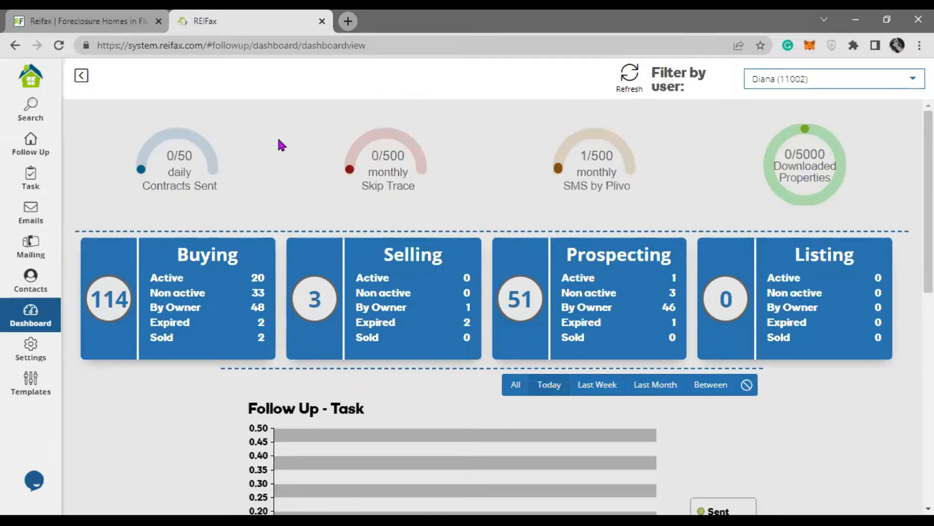
# Step: Filter the Contracts Sent list to dates Equal or Greater than 03/01/2021, giving 42 contracts
pyautogui.click(186, 171)
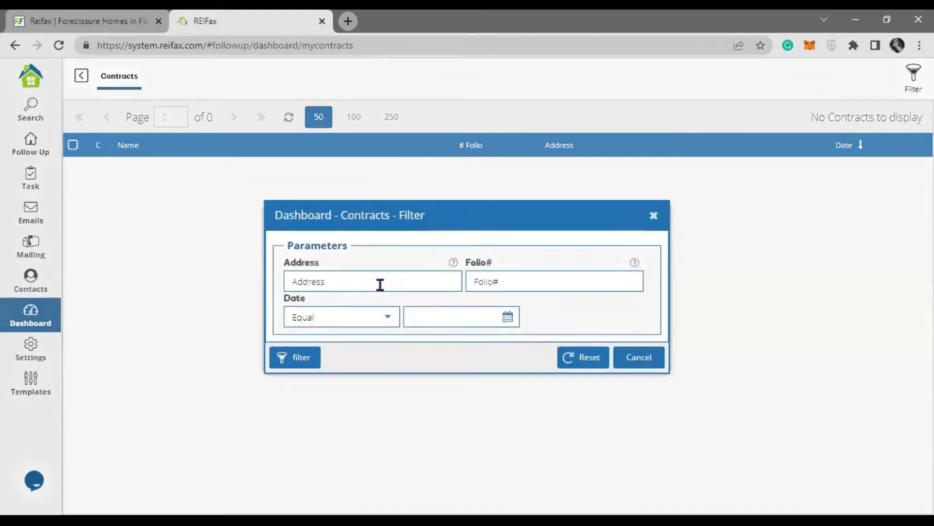
pyautogui.click(386, 320)
pyautogui.click(365, 405)
pyautogui.click(512, 319)
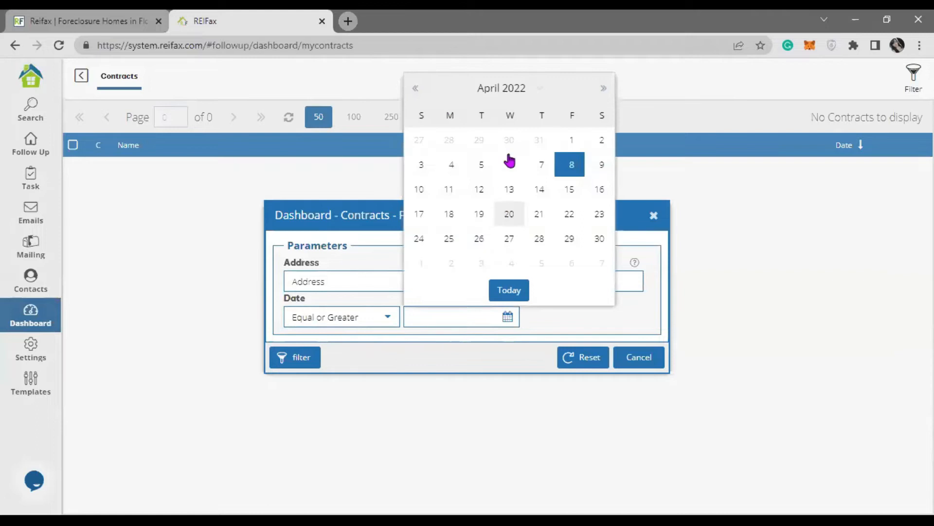
pyautogui.click(415, 88)
pyautogui.click(506, 91)
pyautogui.click(536, 219)
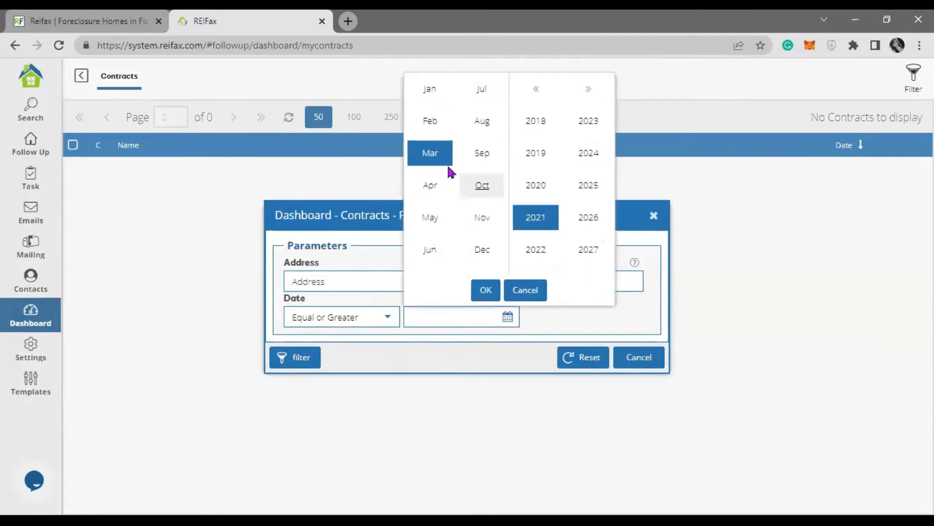
pyautogui.click(484, 290)
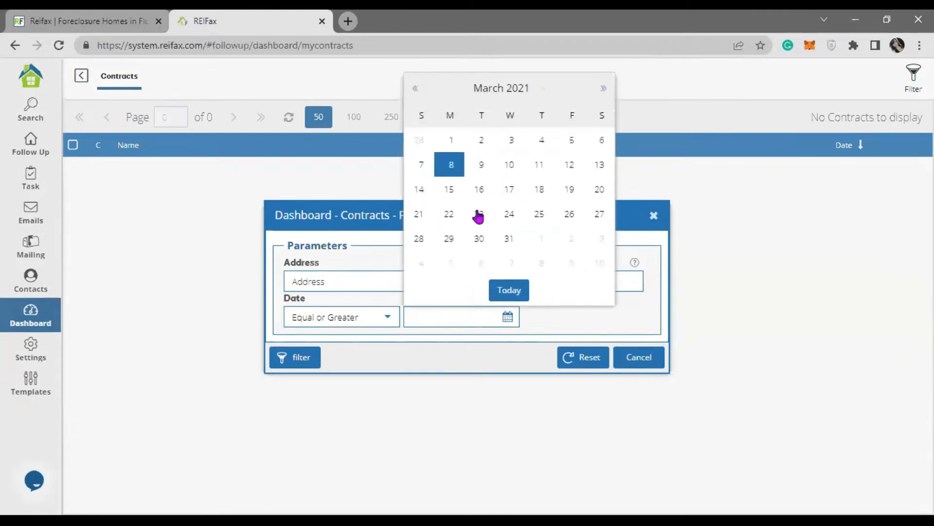
pyautogui.click(451, 140)
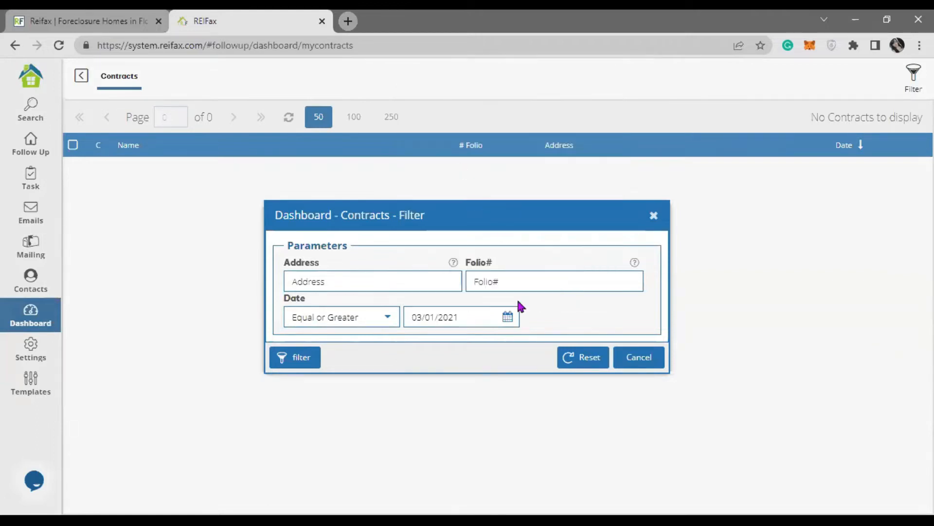
pyautogui.click(298, 357)
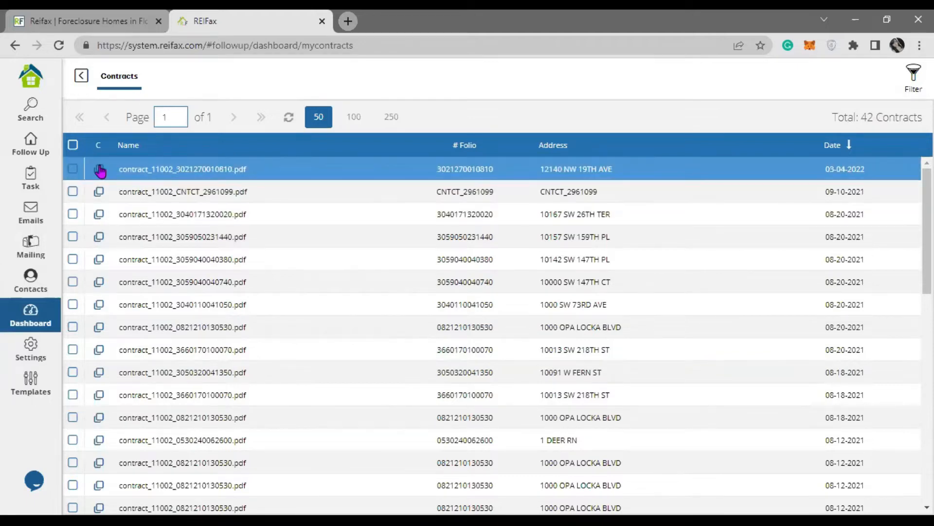
# Step: Open a new blank browser tab beside the two REIFax tabs
pyautogui.click(347, 21)
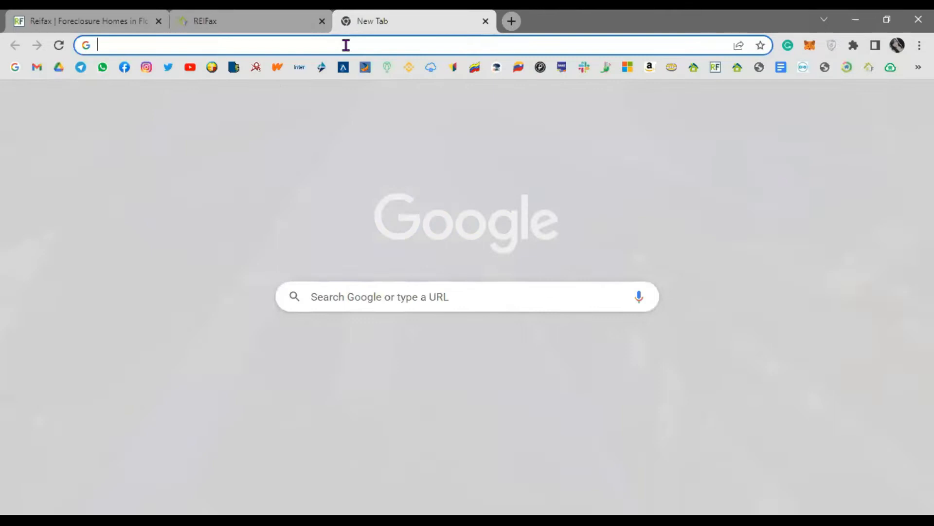
pyautogui.hotkey('ctrl', 'v')
pyautogui.press('Return')
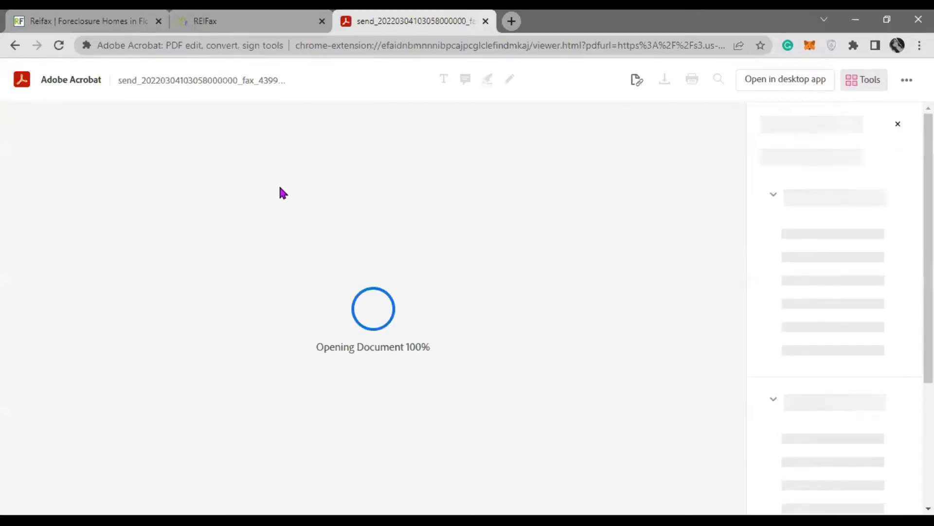
pyautogui.click(261, 25)
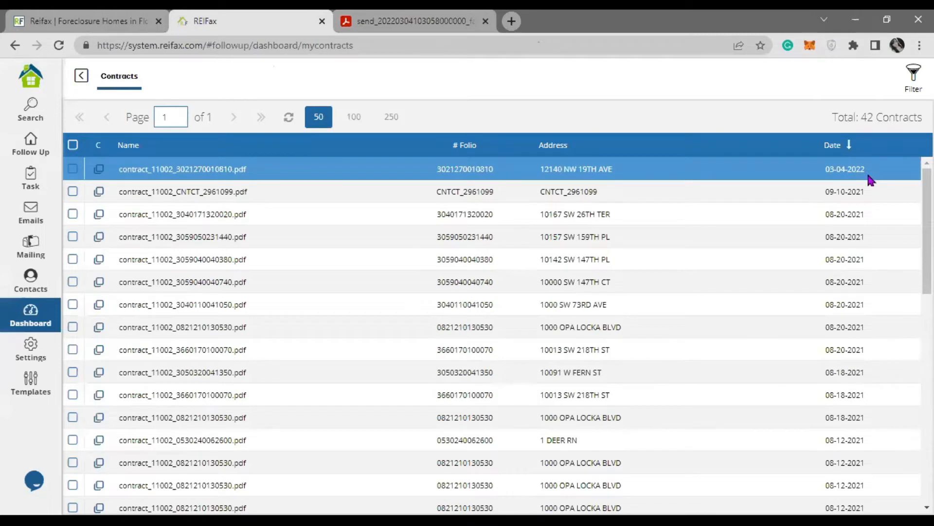
pyautogui.click(416, 27)
pyautogui.scroll(-4, 384, 248)
pyautogui.scroll(-3, 384, 252)
pyautogui.scroll(3, 382, 243)
pyautogui.click(263, 24)
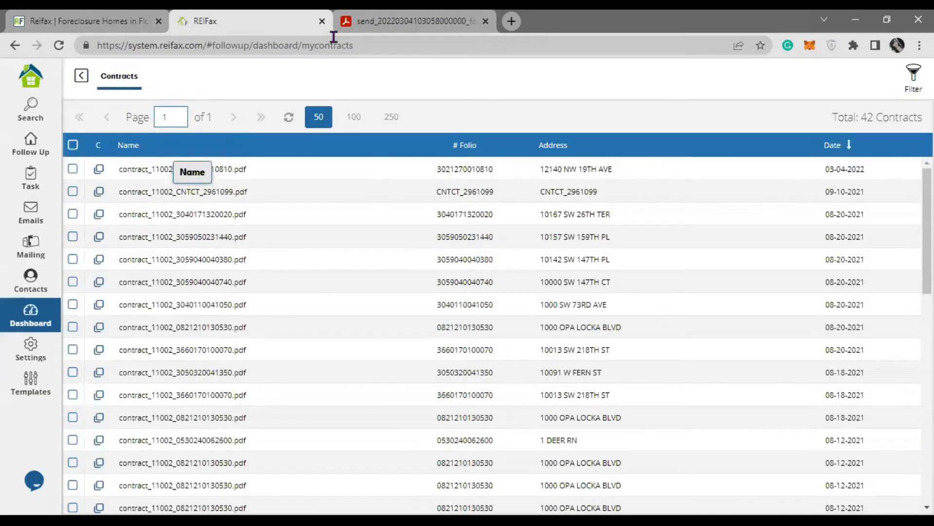
pyautogui.click(390, 21)
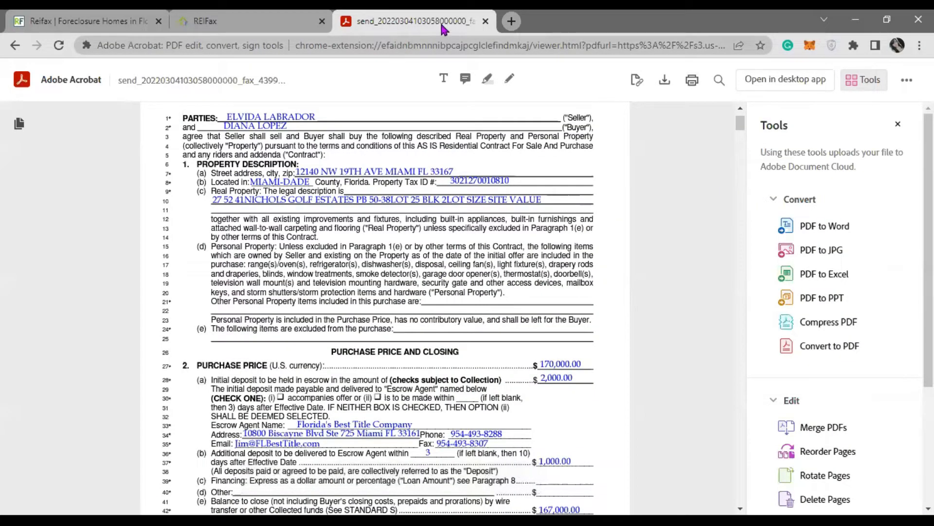
pyautogui.click(486, 21)
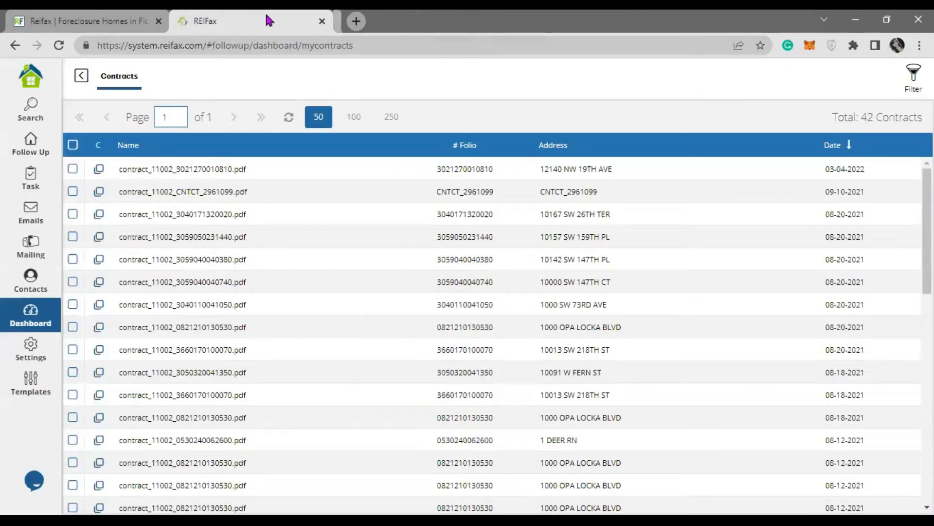
# Step: Return to the dashboard and open the Downloaded Properties list
pyautogui.click(82, 76)
pyautogui.moveTo(801, 200)
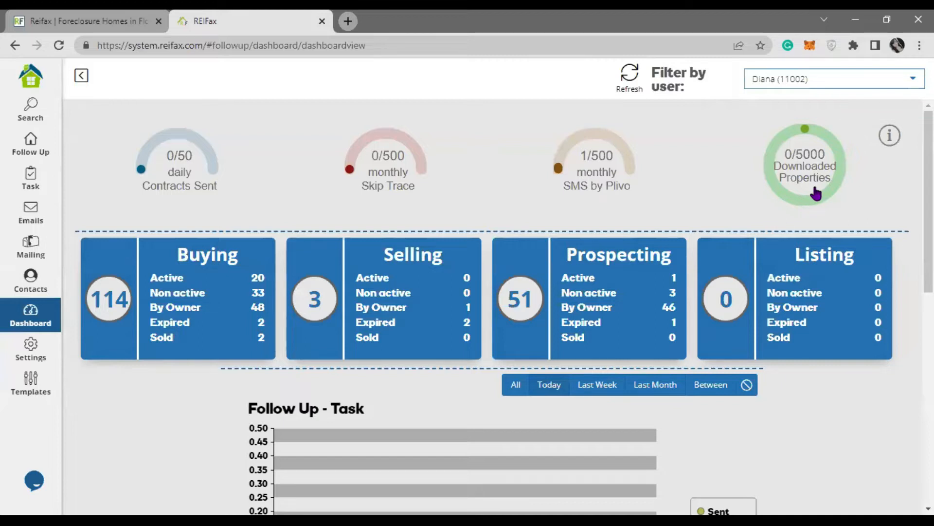
pyautogui.click(814, 169)
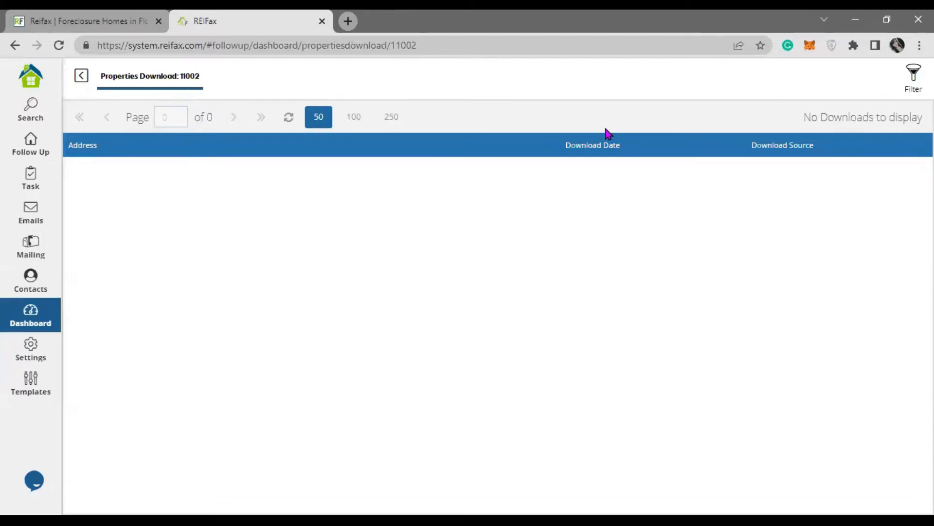
# Step: Toggle the Download Source filter between REIFax and Deal Generator, then close it unapplied
pyautogui.click(913, 77)
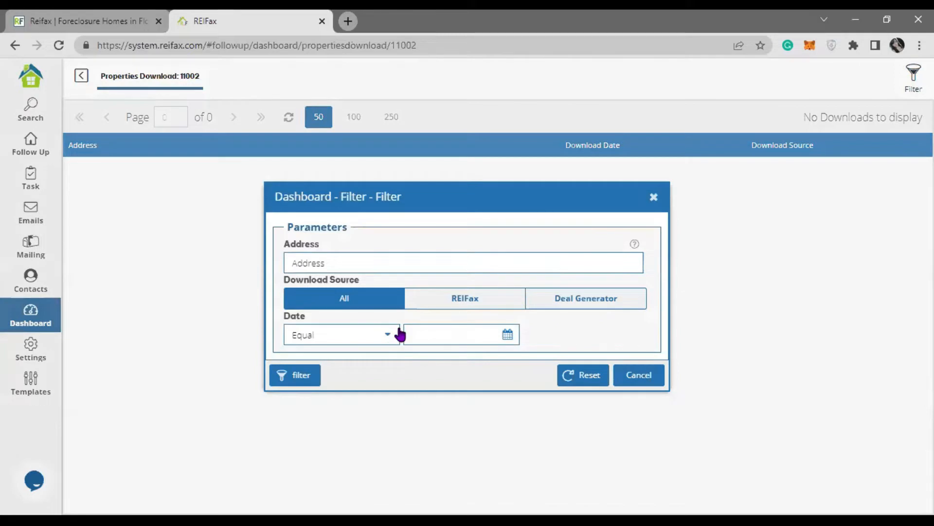
pyautogui.click(499, 302)
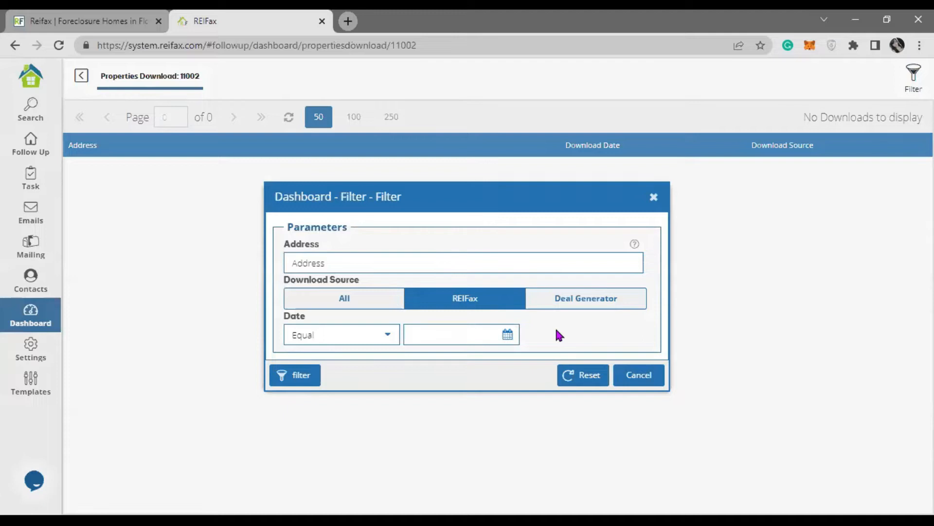
pyautogui.click(617, 303)
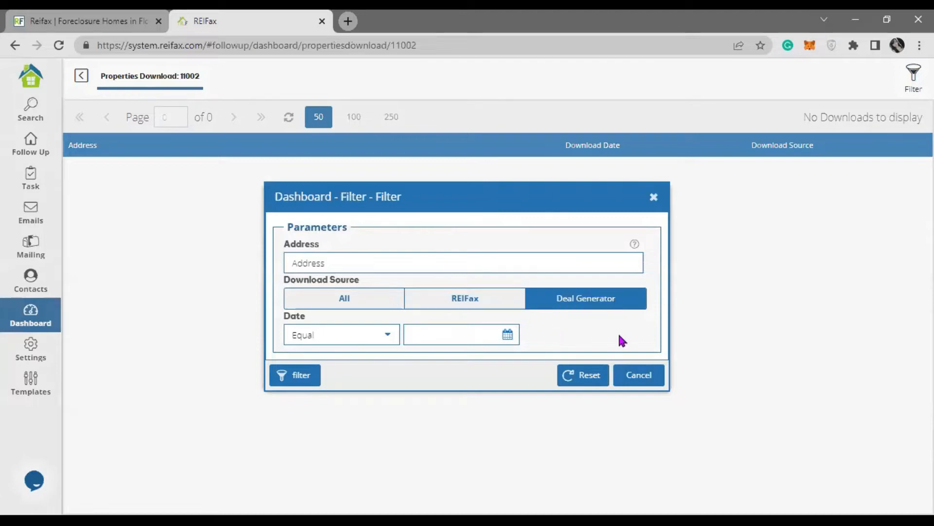
pyautogui.click(497, 304)
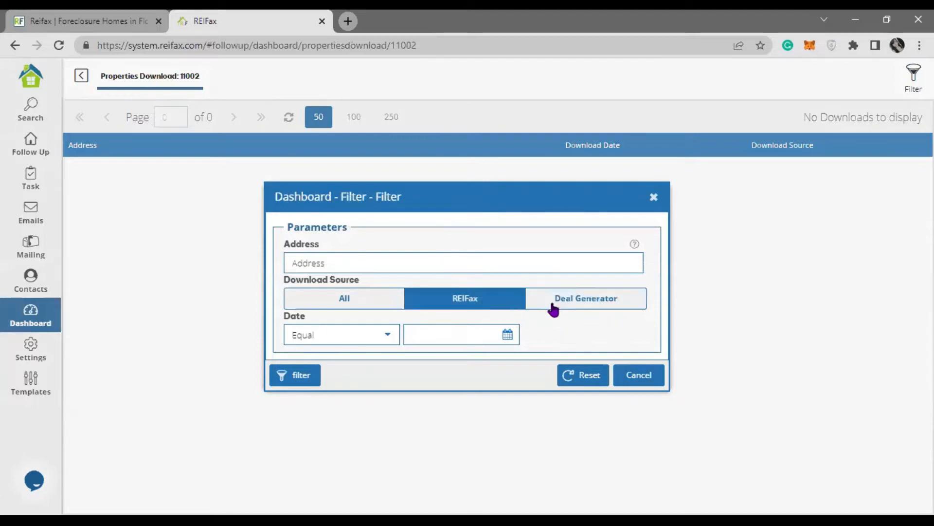
pyautogui.click(569, 302)
pyautogui.click(520, 304)
pyautogui.click(565, 304)
pyautogui.click(493, 305)
pyautogui.click(614, 303)
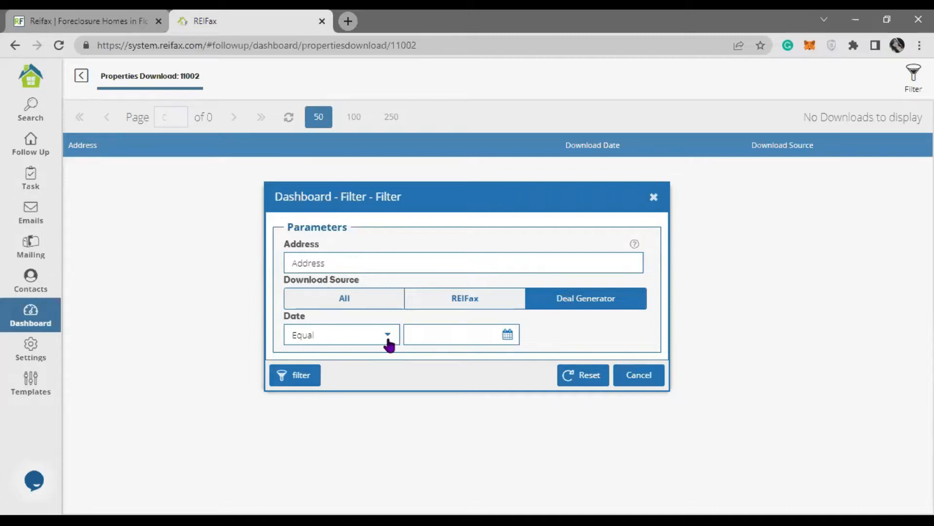
pyautogui.click(654, 197)
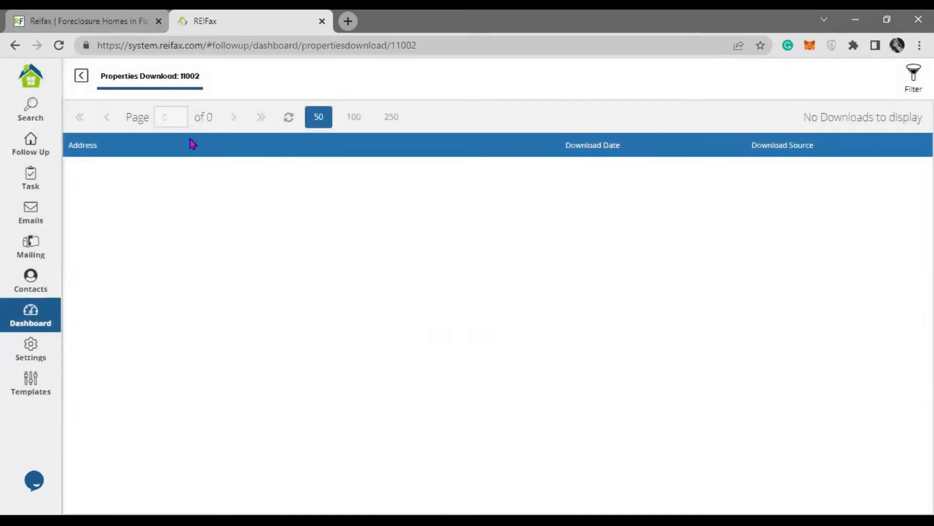
pyautogui.click(81, 75)
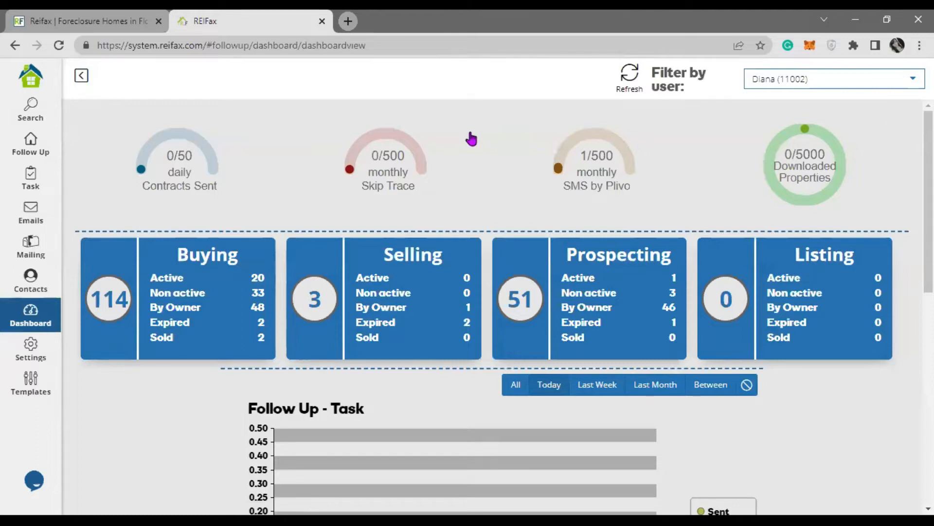
pyautogui.click(747, 78)
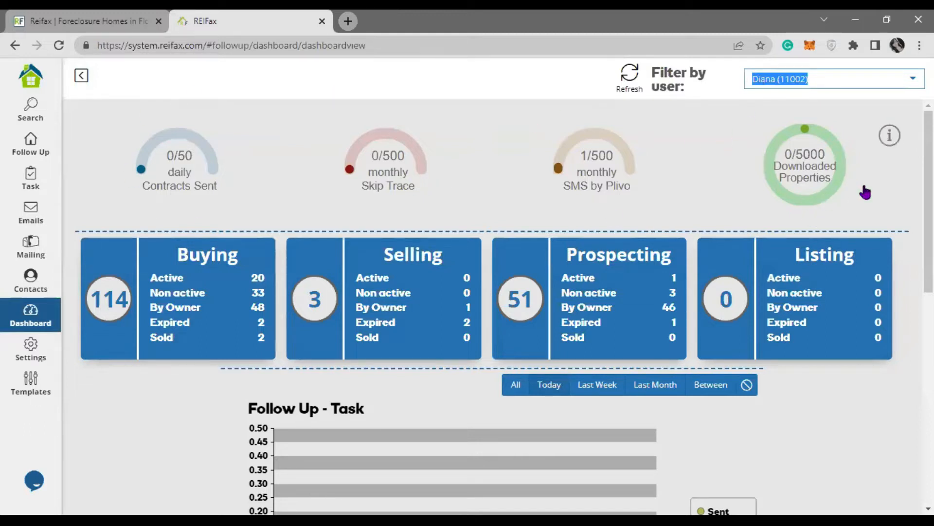
pyautogui.click(912, 83)
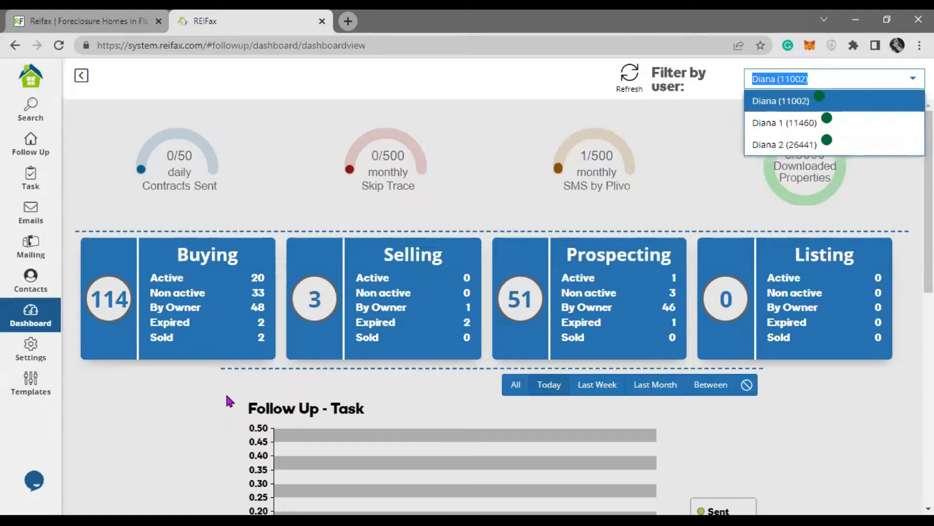
pyautogui.click(808, 125)
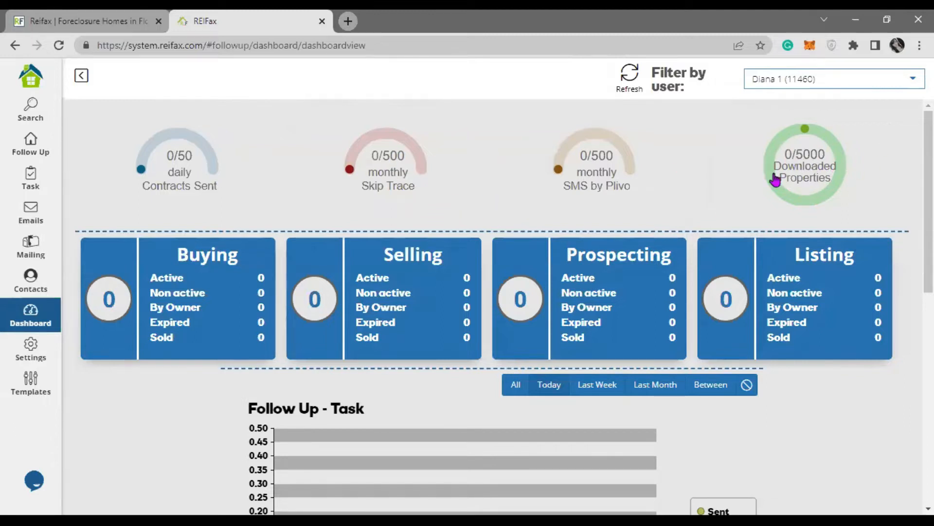
pyautogui.click(904, 82)
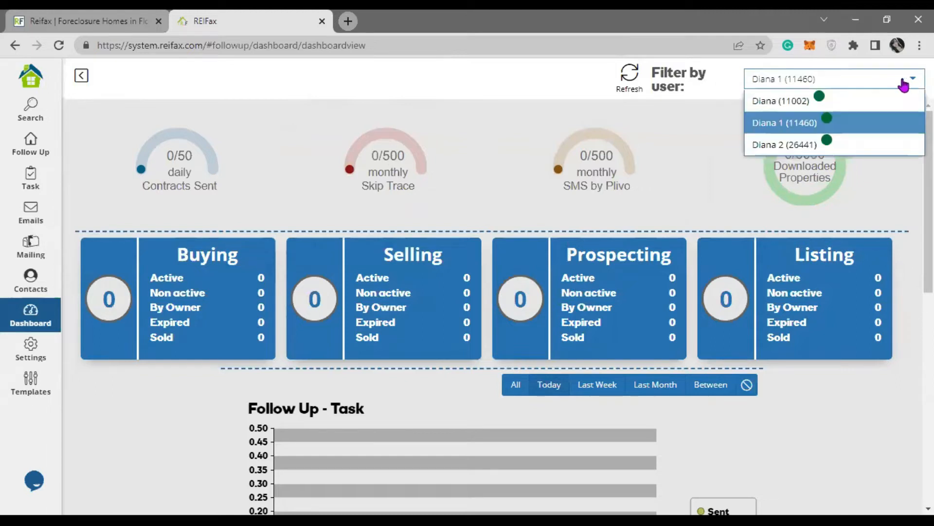
pyautogui.click(855, 145)
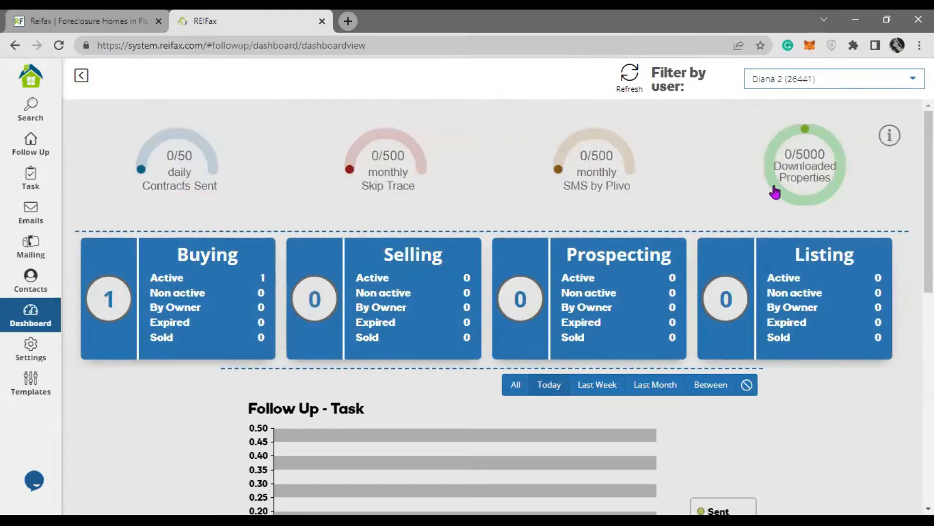
pyautogui.click(817, 83)
pyautogui.click(819, 101)
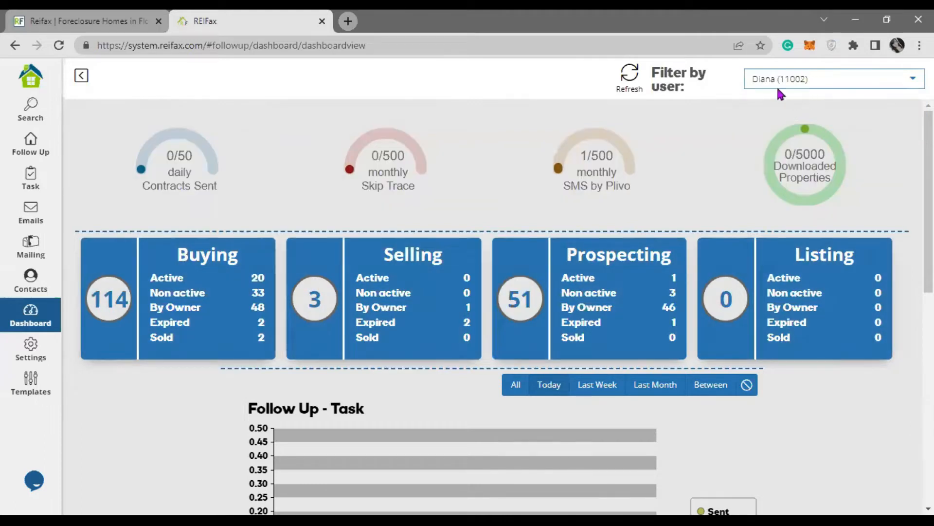
# Step: Highlight the Buying, Selling, Listing headings and By Owner, Expired rows, then scroll to Follow Up - Task
pyautogui.scroll(-2, 176, 381)
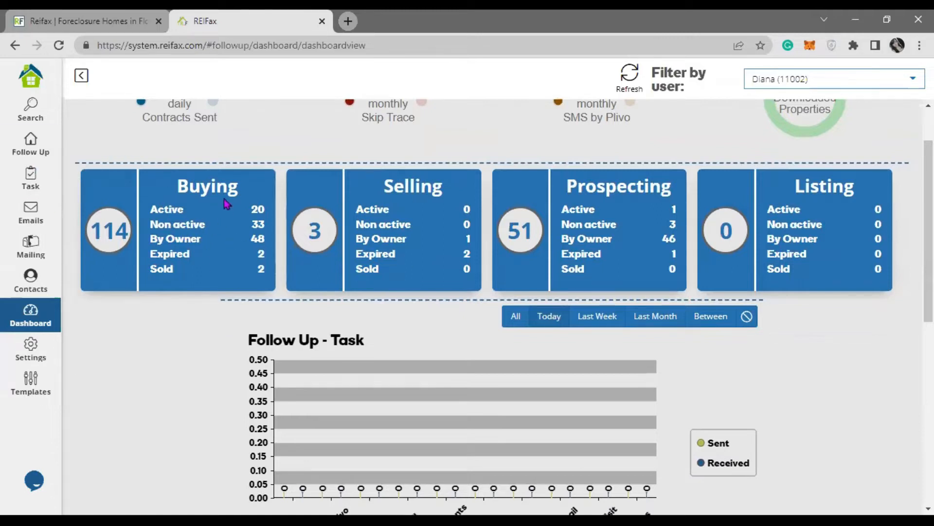
pyautogui.moveTo(179, 186); pyautogui.dragTo(239, 195)
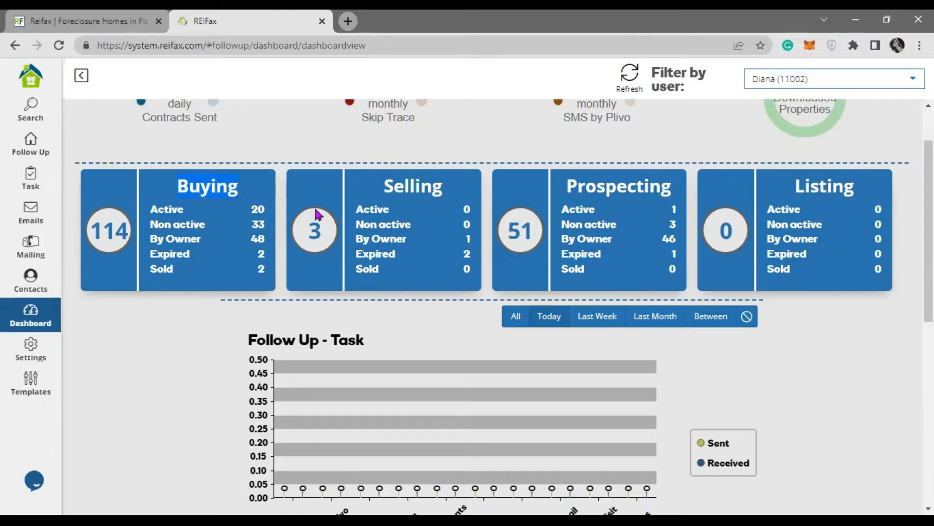
pyautogui.moveTo(383, 184); pyautogui.dragTo(447, 187)
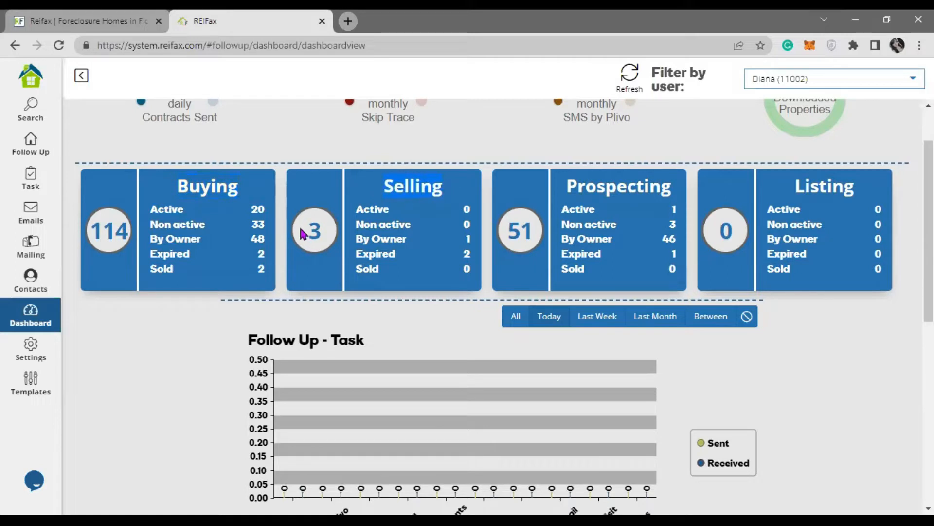
pyautogui.click(584, 186)
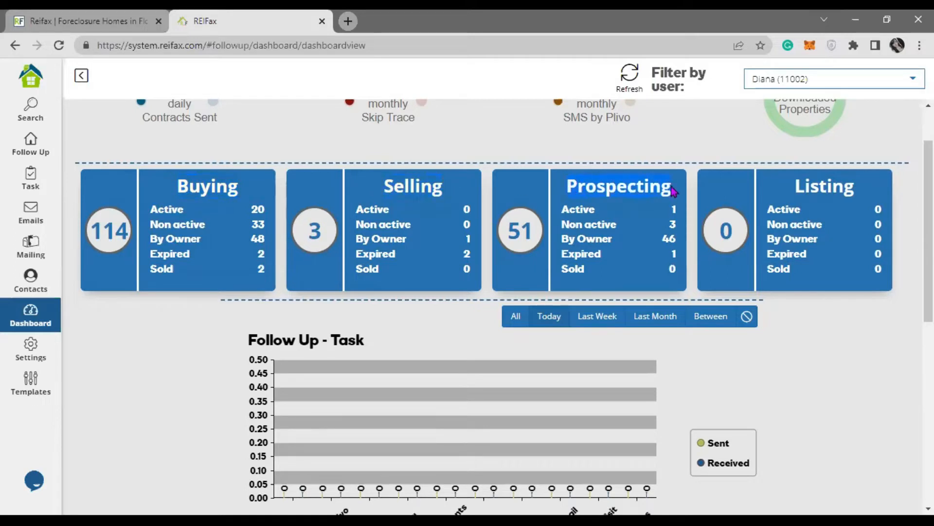
pyautogui.moveTo(800, 186); pyautogui.dragTo(866, 192)
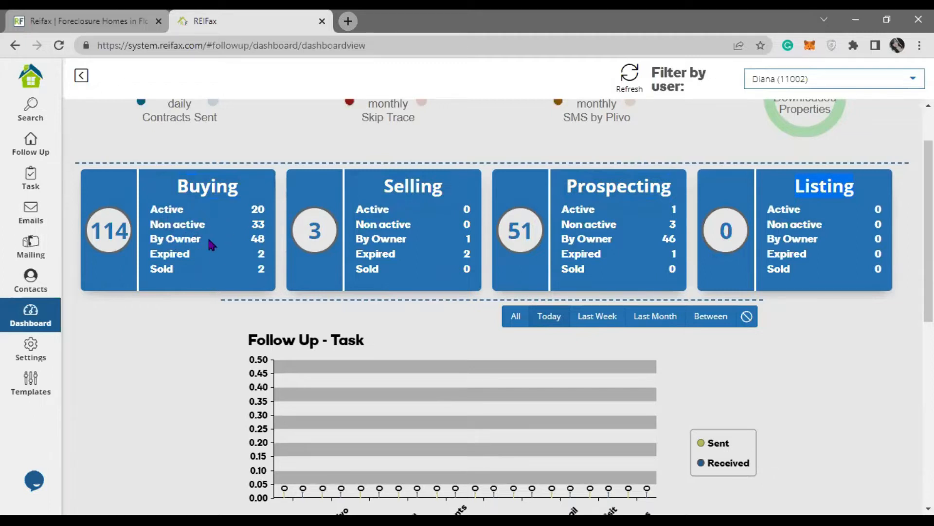
pyautogui.moveTo(209, 239); pyautogui.dragTo(149, 240)
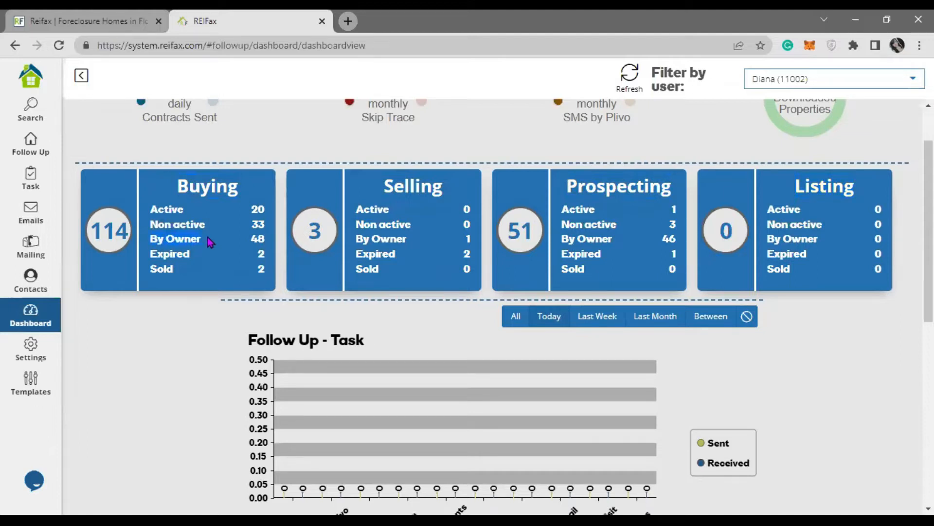
pyautogui.moveTo(156, 255); pyautogui.dragTo(193, 267)
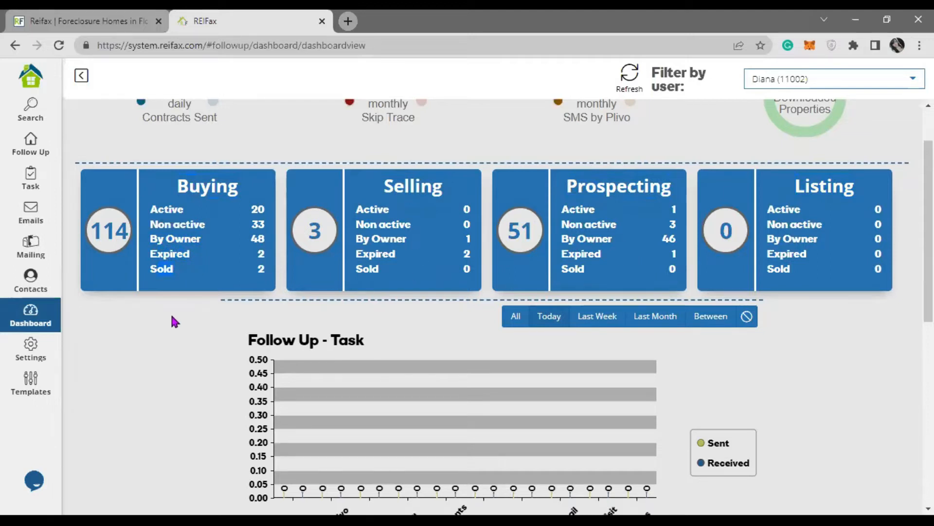
pyautogui.scroll(-3, 170, 317)
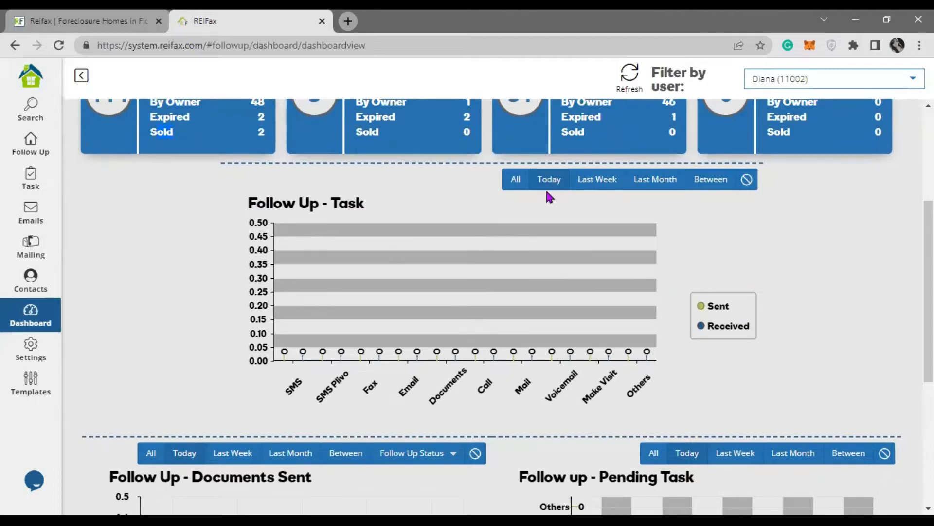
# Step: Compare Today and Last Month in the task chart, ending on 4 SMS Plivo and 12 calls
pyautogui.click(597, 181)
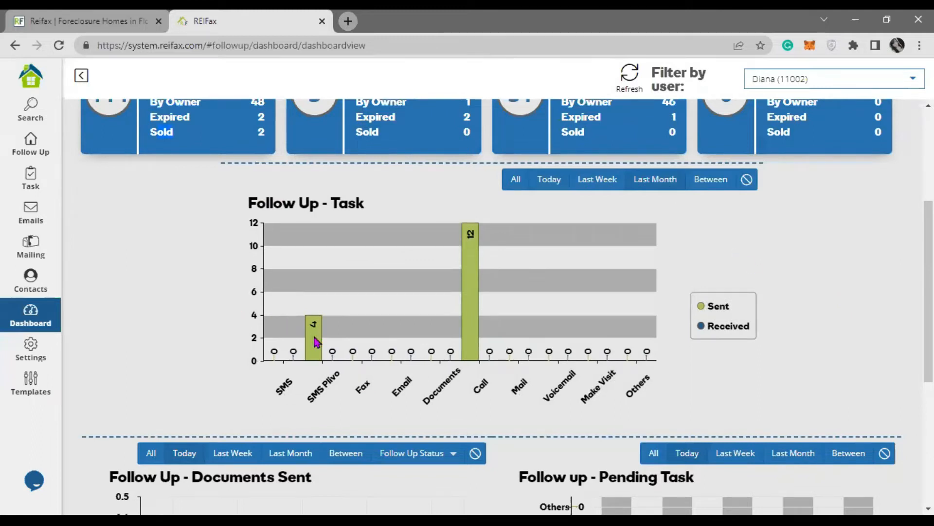
pyautogui.moveTo(316, 343)
pyautogui.moveTo(471, 307)
pyautogui.click(553, 181)
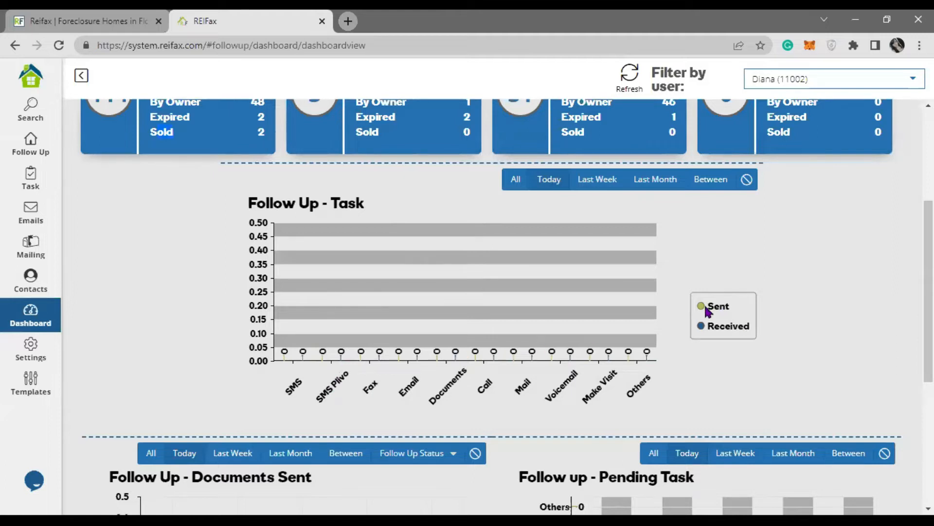
pyautogui.click(657, 180)
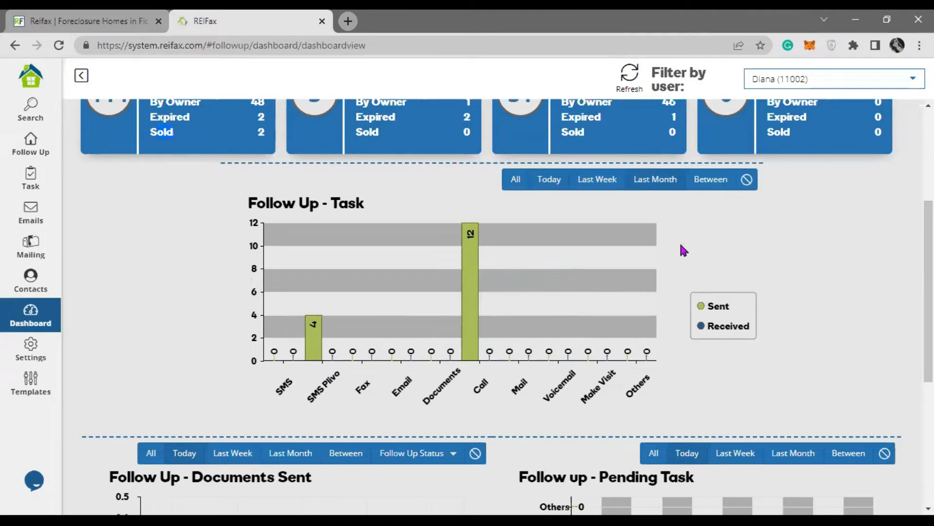
pyautogui.click(710, 180)
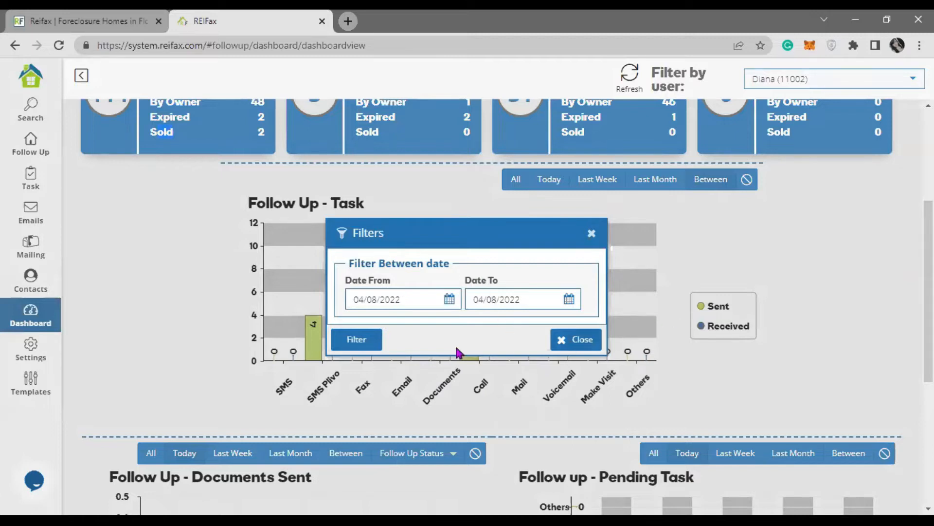
pyautogui.click(591, 233)
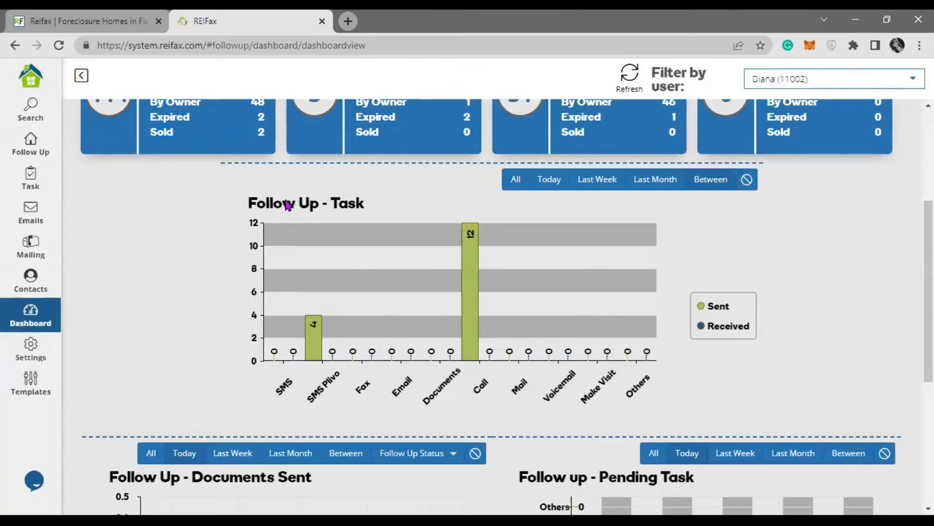
# Step: Set Documents Sent to Last Month: 37 contracts, proofs of funds, deposits, addendums and 1 offer
pyautogui.scroll(-5, 169, 273)
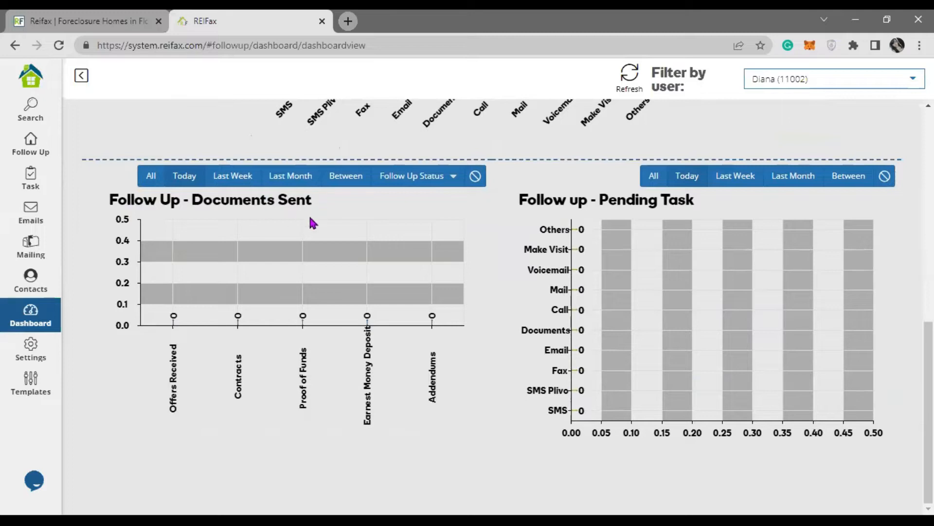
pyautogui.scroll(2, 320, 225)
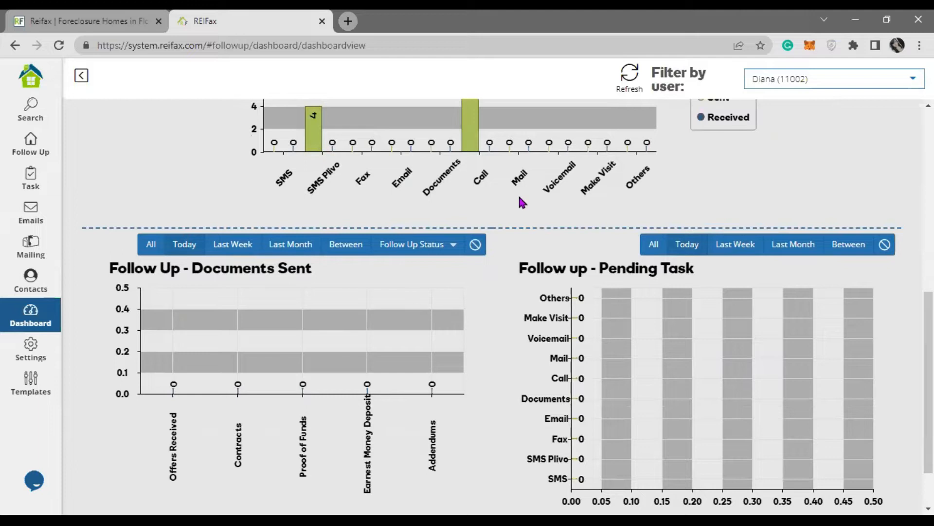
pyautogui.scroll(-2, 259, 211)
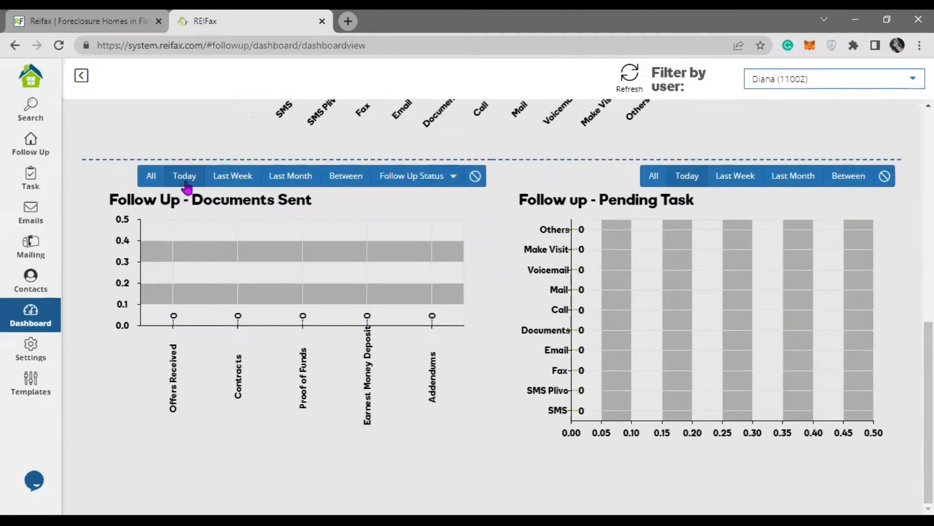
pyautogui.click(238, 184)
pyautogui.click(282, 179)
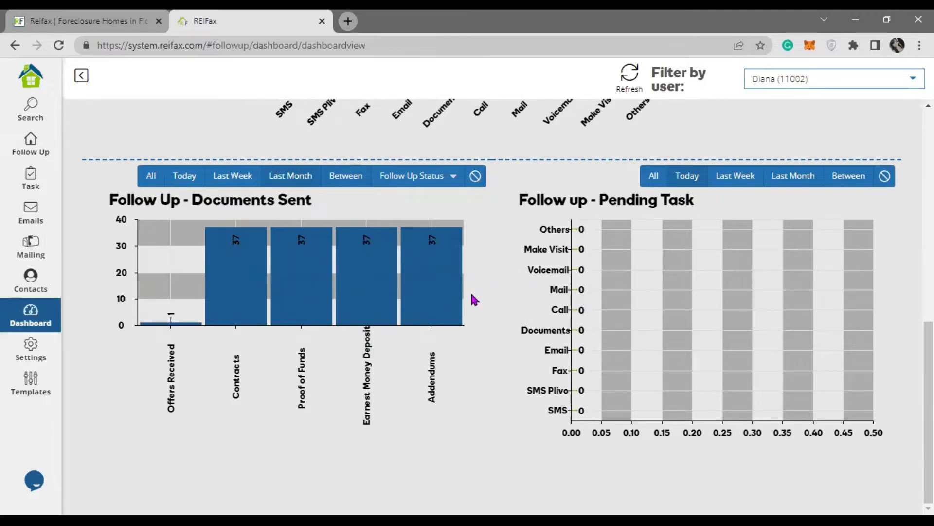
pyautogui.click(453, 179)
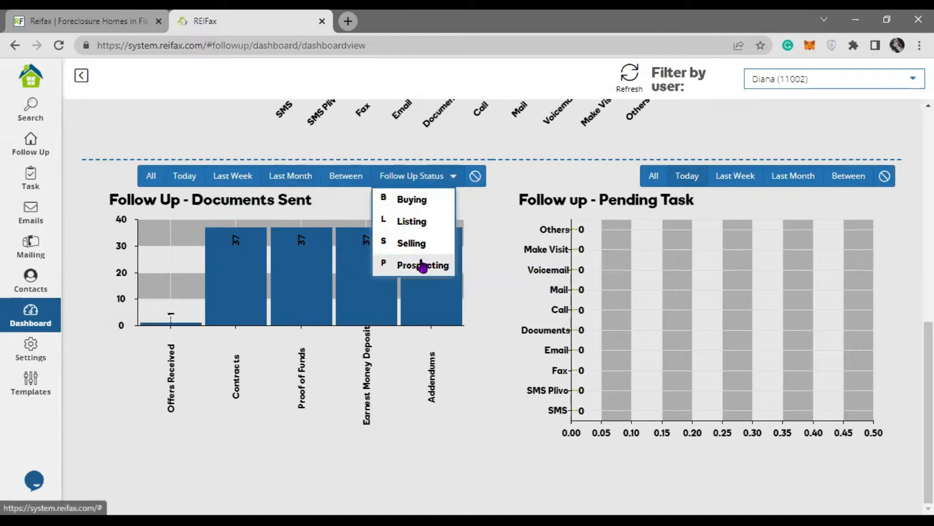
# Step: Cycle the Follow Up Status through Buying, Listing and Selling, ending on Prospecting
pyautogui.click(412, 209)
pyautogui.click(454, 180)
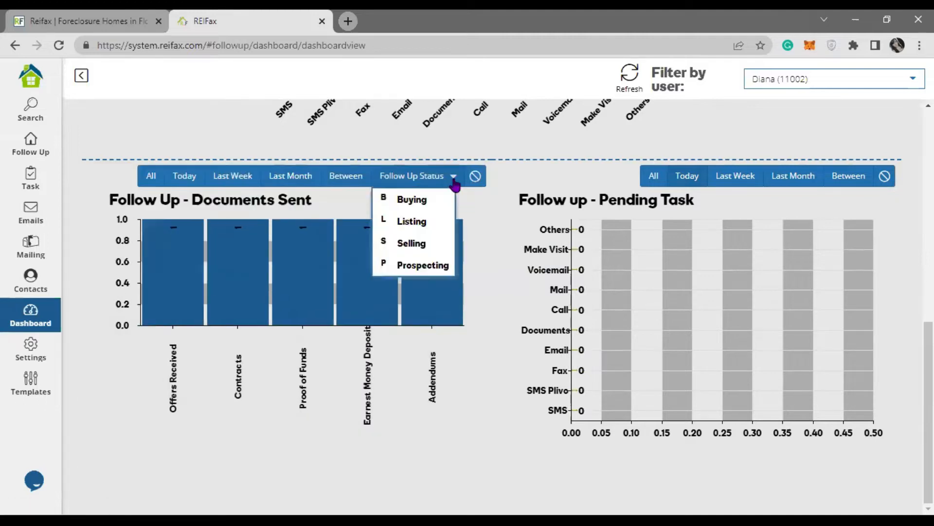
pyautogui.click(436, 220)
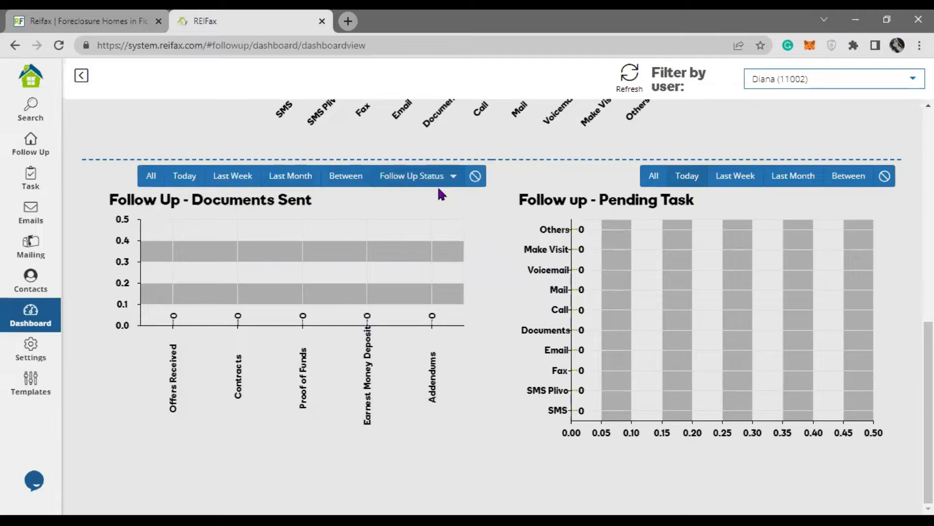
pyautogui.click(450, 177)
pyautogui.click(440, 242)
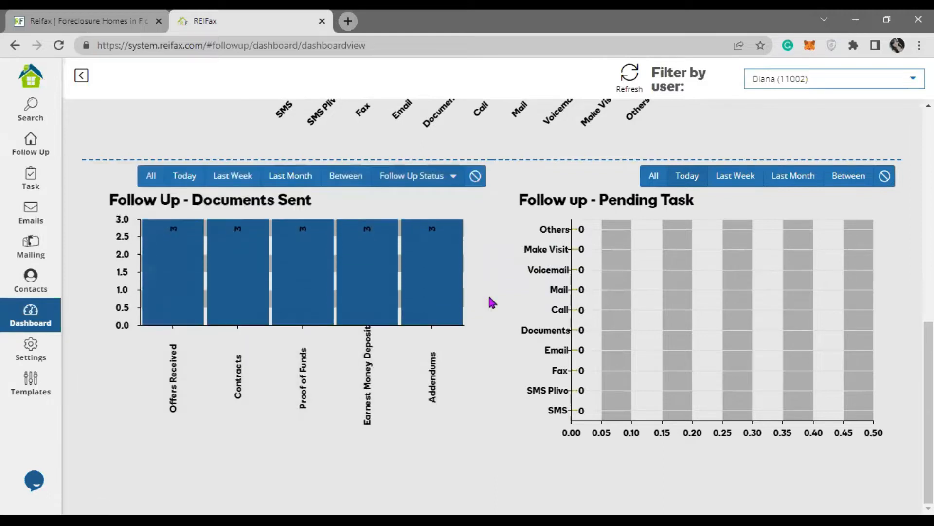
pyautogui.click(453, 176)
pyautogui.click(450, 263)
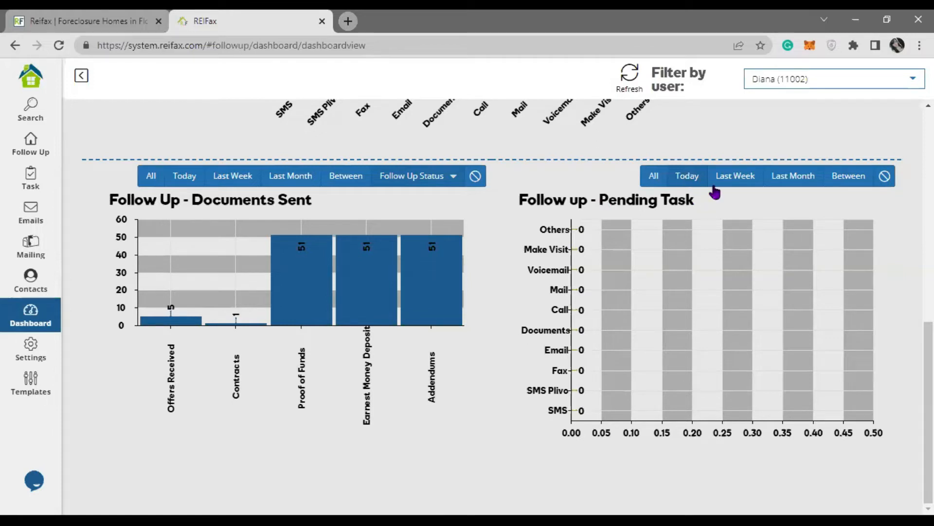
# Step: Switch the Pending Task chart through Last Week, Last Month and Today
pyautogui.click(740, 181)
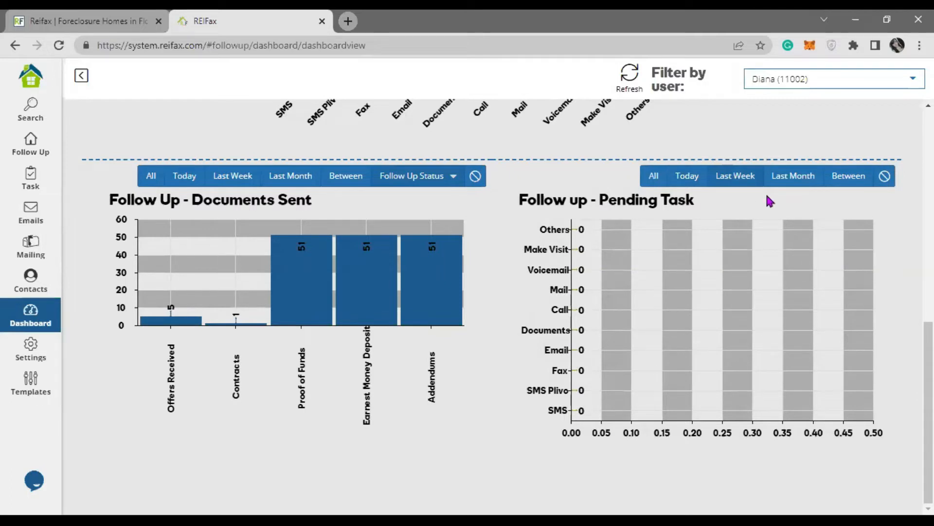
pyautogui.click(798, 178)
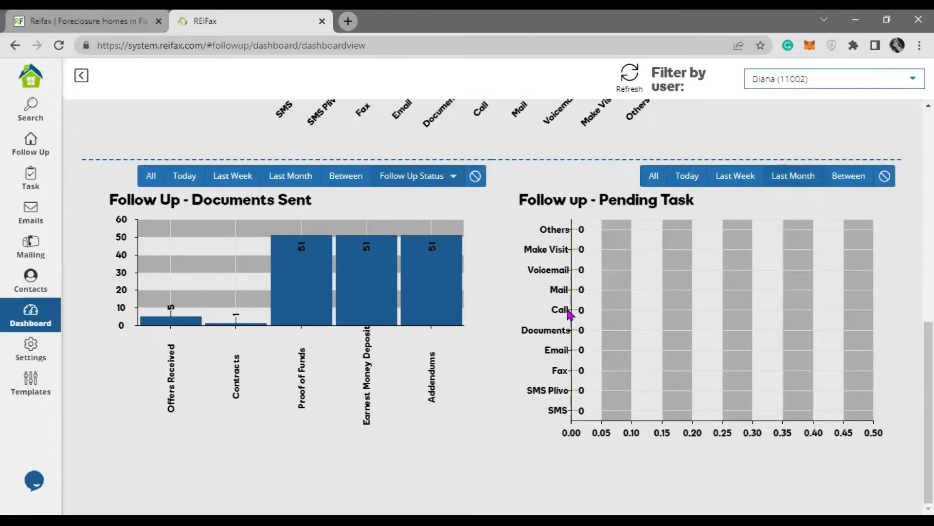
pyautogui.click(687, 182)
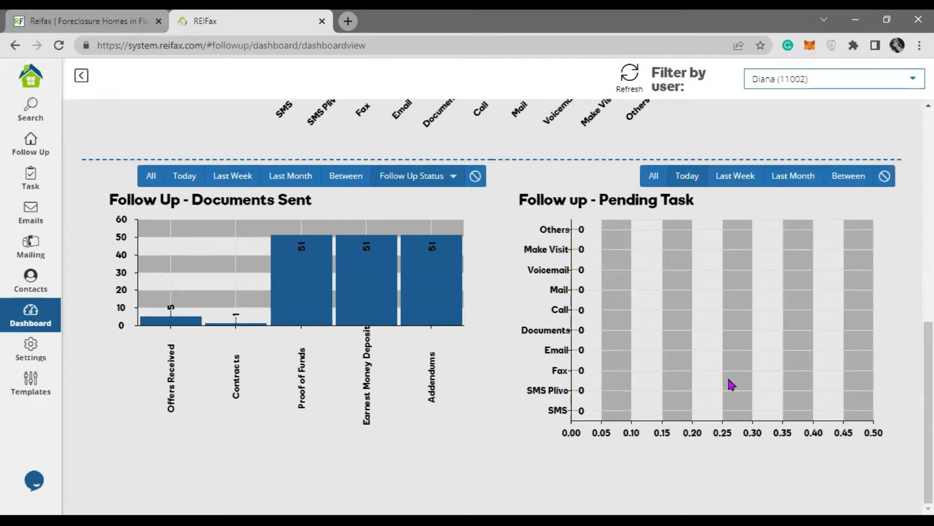
pyautogui.scroll(10, 282, 384)
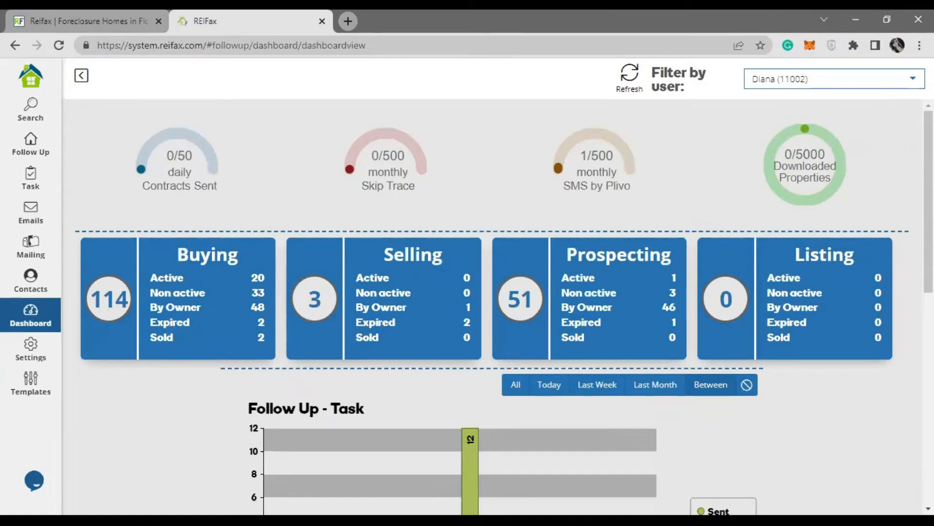
pyautogui.click(879, 79)
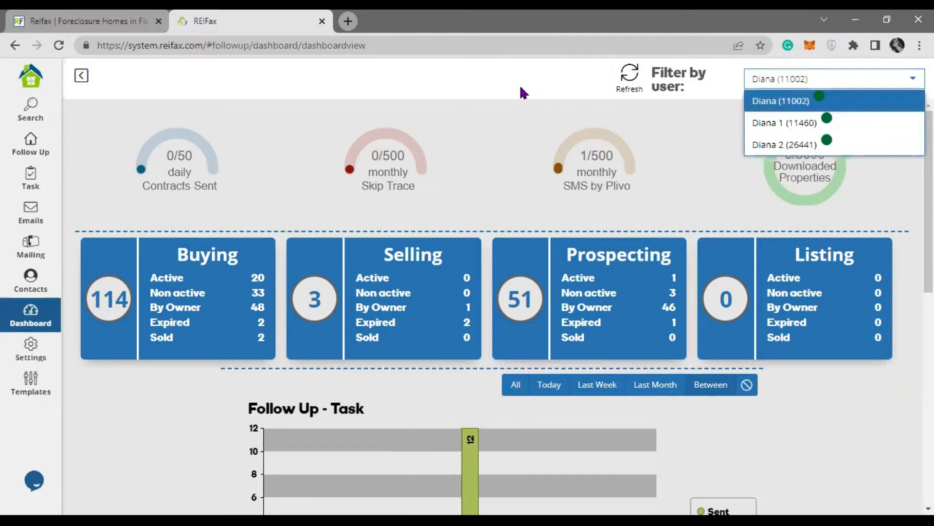
pyautogui.click(470, 85)
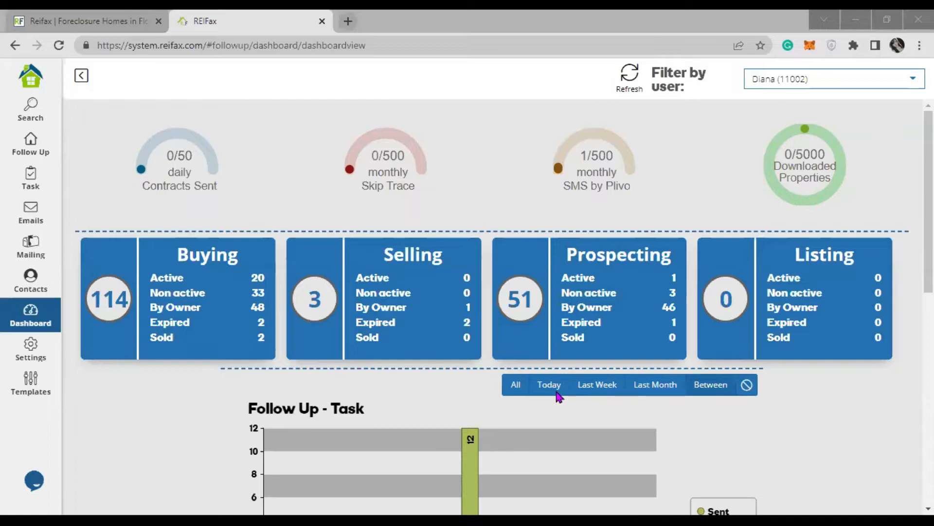
pyautogui.click(88, 100)
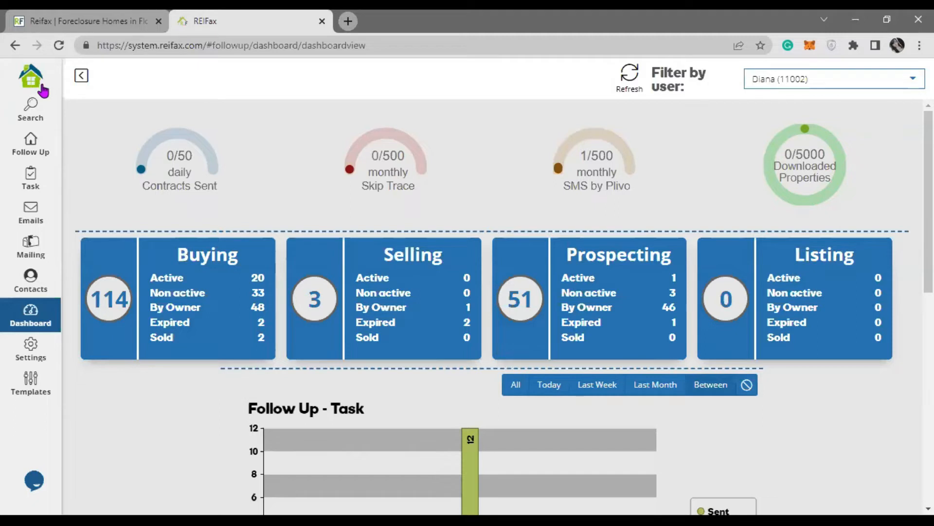
# Step: Go from the dashboard to the Control Panel and open the property search for Miami-Dade County, Florida
pyautogui.click(81, 77)
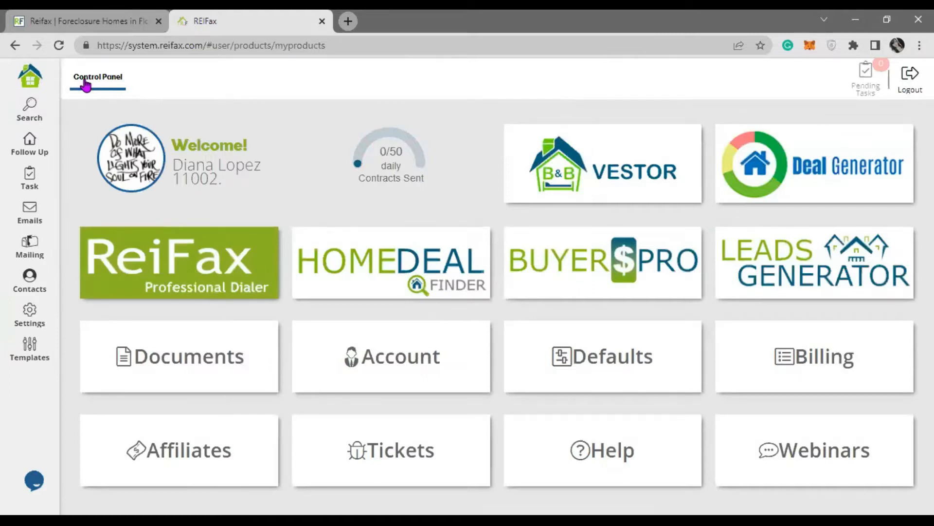
pyautogui.click(429, 460)
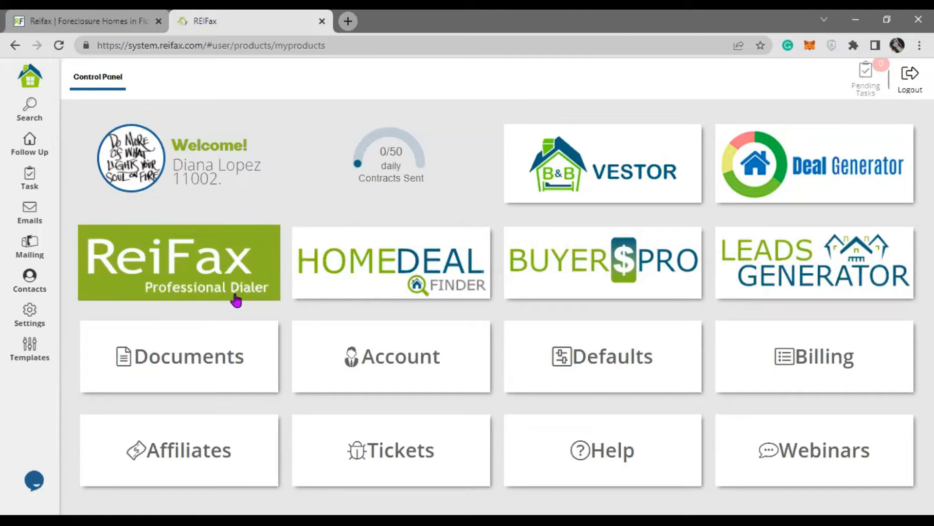
pyautogui.click(188, 273)
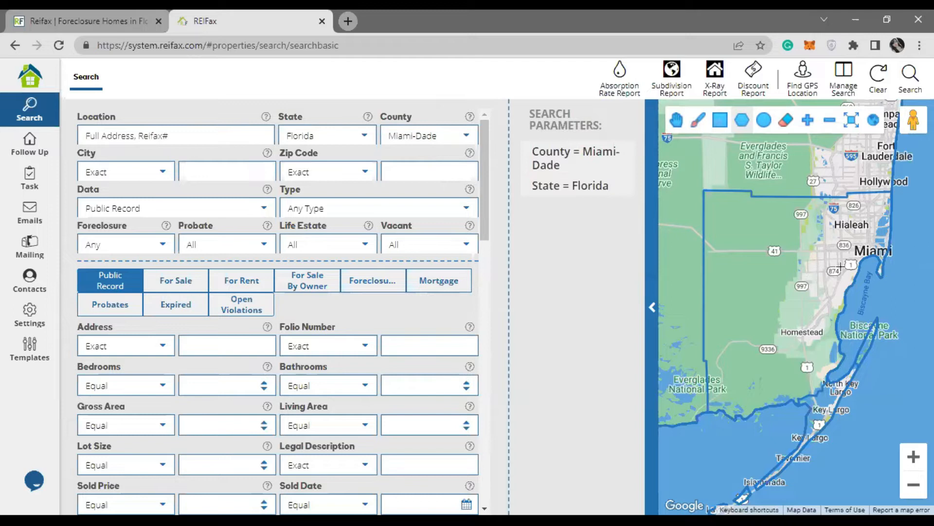
# Step: Zoom the map to Miami and start a polygon outline near North Miami, east, then down the coast
pyautogui.scroll(2, 841, 267)
pyautogui.moveTo(872, 246); pyautogui.dragTo(762, 333)
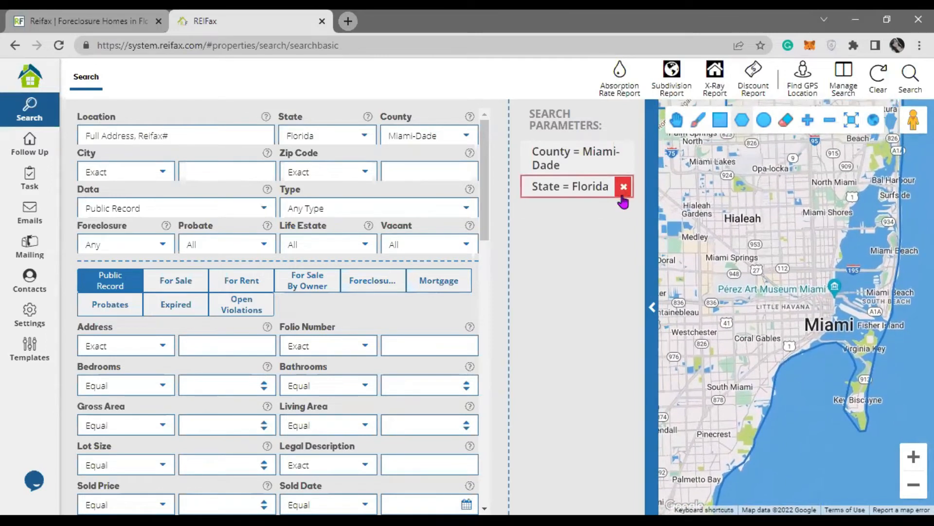
pyautogui.click(741, 126)
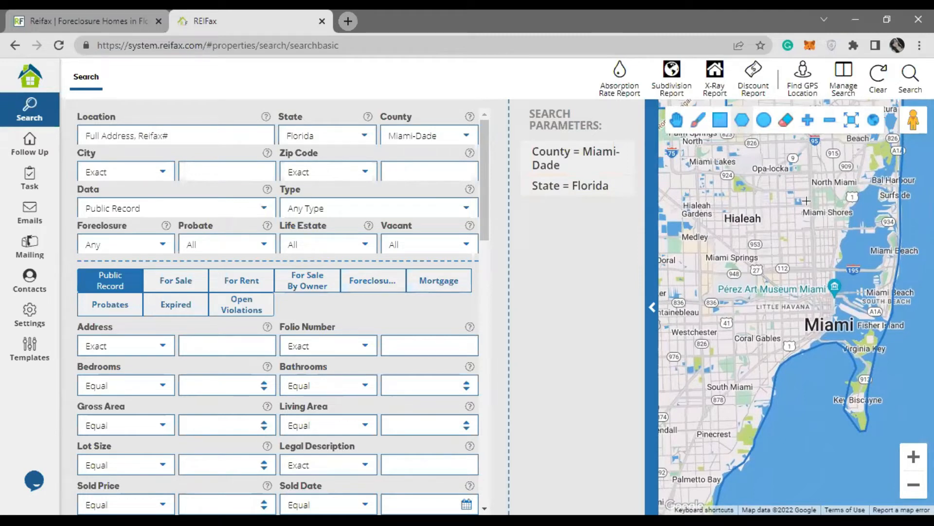
pyautogui.click(778, 173)
pyautogui.click(879, 171)
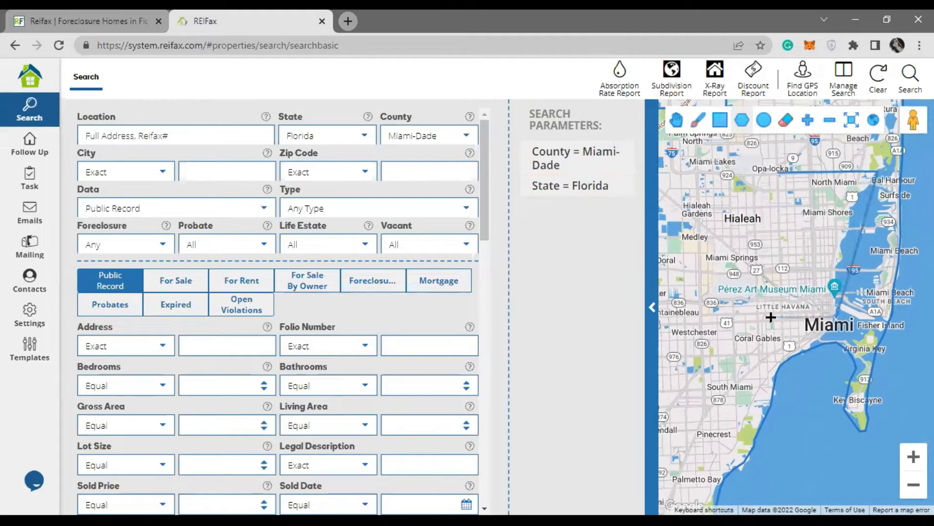
pyautogui.click(774, 370)
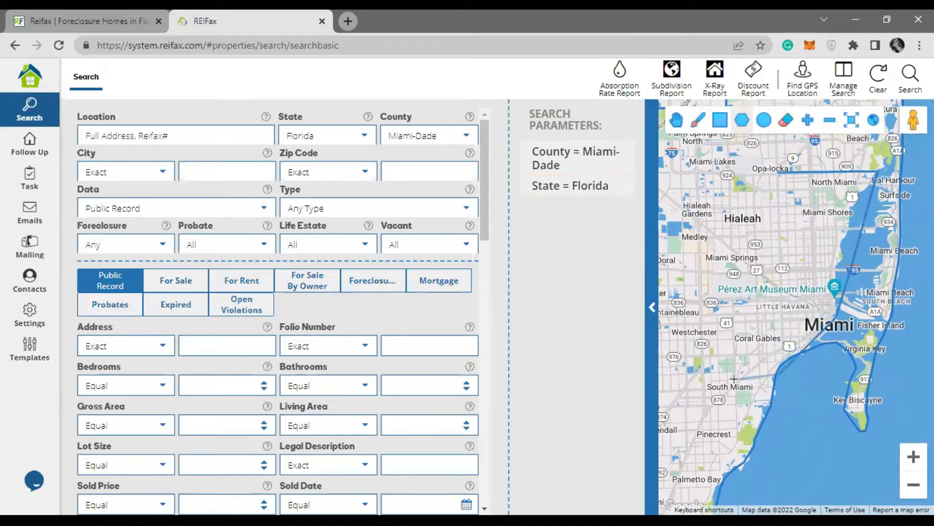
# Step: Close the polygon via Coral Gables and the western edge, then switch to freehand drawing
pyautogui.click(733, 379)
pyautogui.click(734, 319)
pyautogui.click(764, 318)
pyautogui.click(754, 229)
pyautogui.click(780, 228)
pyautogui.doubleClick(781, 172)
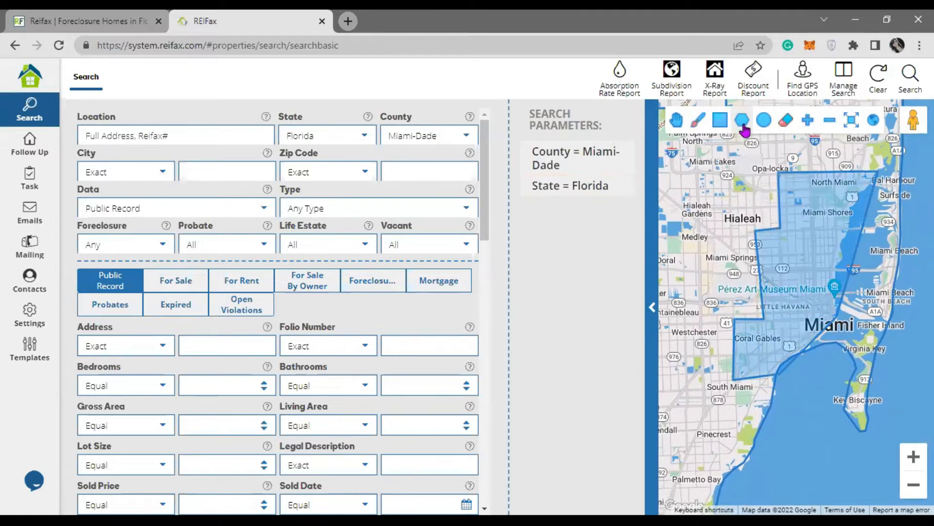
pyautogui.click(699, 122)
pyautogui.click(593, 390)
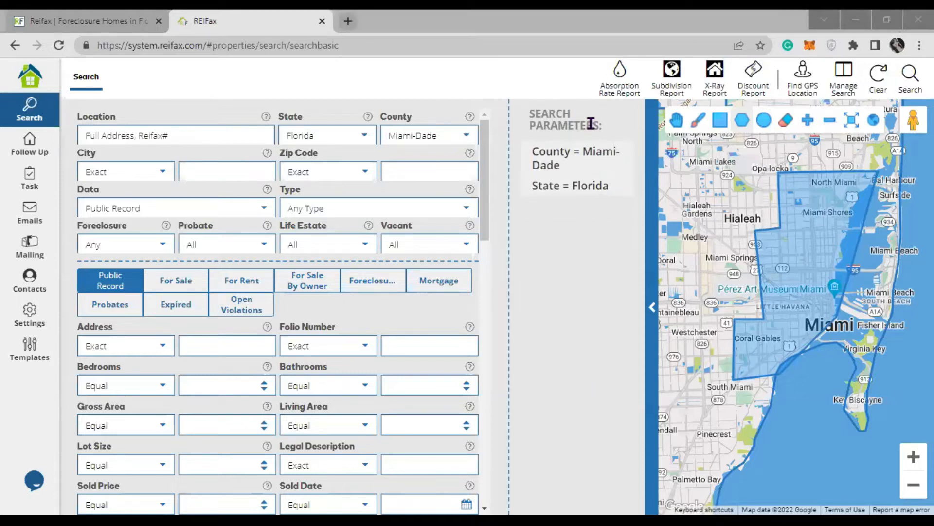
# Step: Run the Absorption Rate Report with Property Type Single Family for the outlined area
pyautogui.click(617, 86)
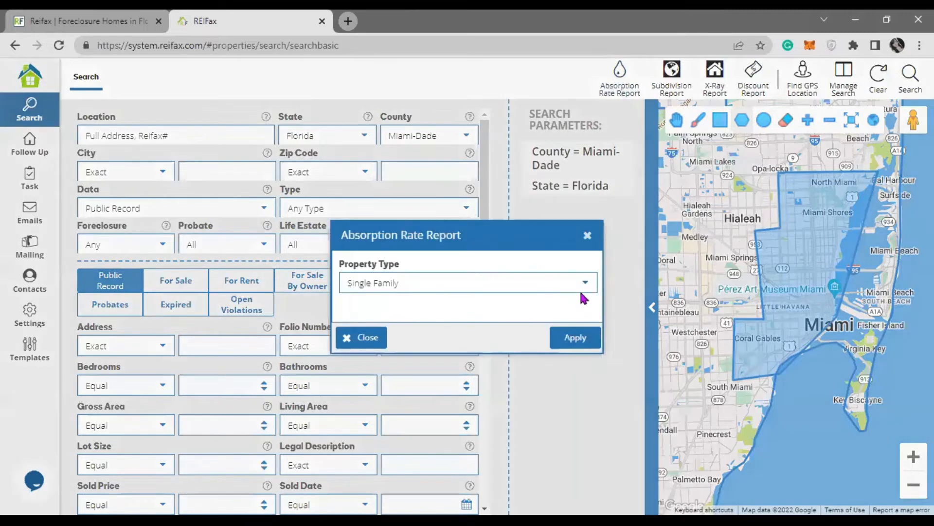
pyautogui.click(583, 287)
pyautogui.click(451, 305)
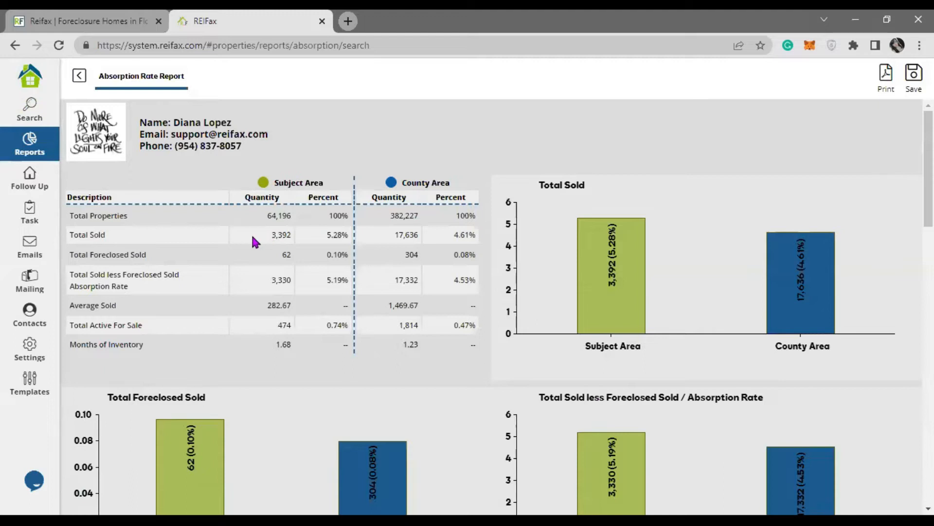
pyautogui.moveTo(88, 216); pyautogui.dragTo(360, 214)
pyautogui.moveTo(273, 183); pyautogui.dragTo(342, 187)
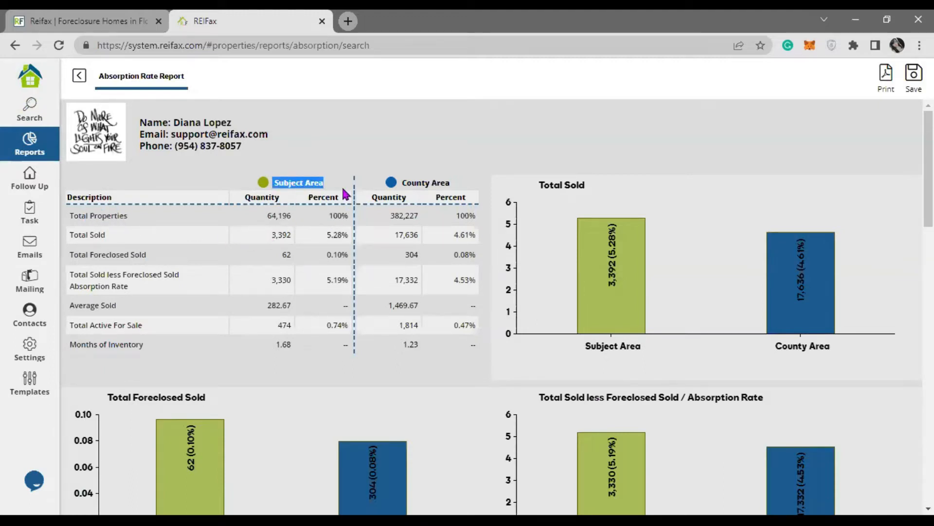
pyautogui.click(404, 181)
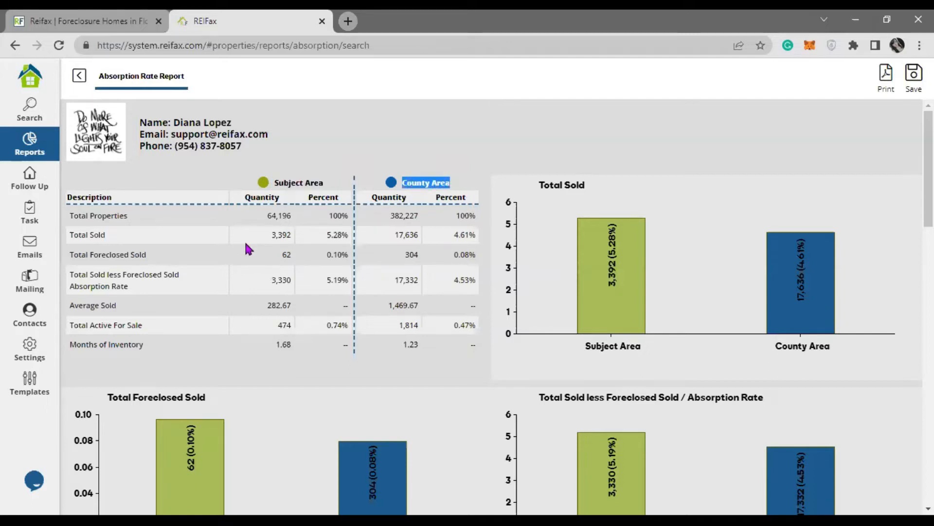
pyautogui.moveTo(73, 235); pyautogui.dragTo(294, 242)
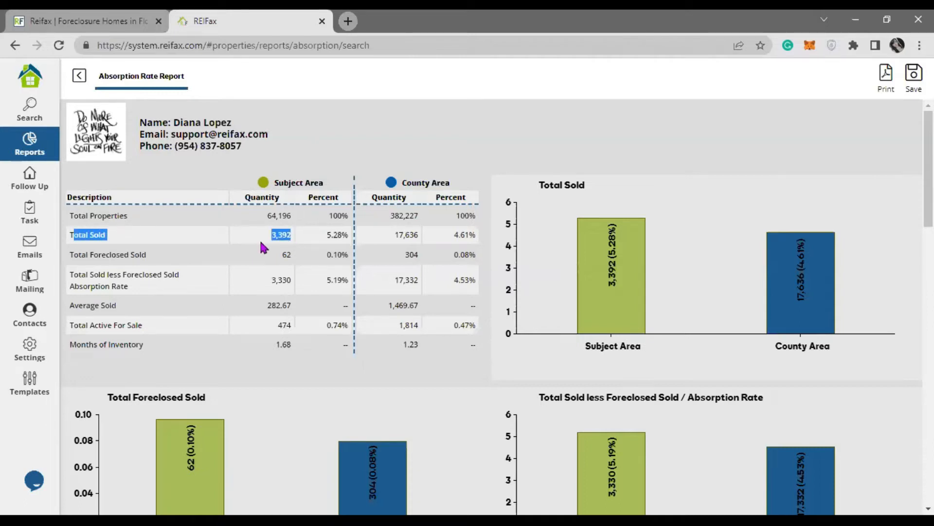
pyautogui.click(105, 254)
pyautogui.moveTo(89, 255); pyautogui.dragTo(298, 253)
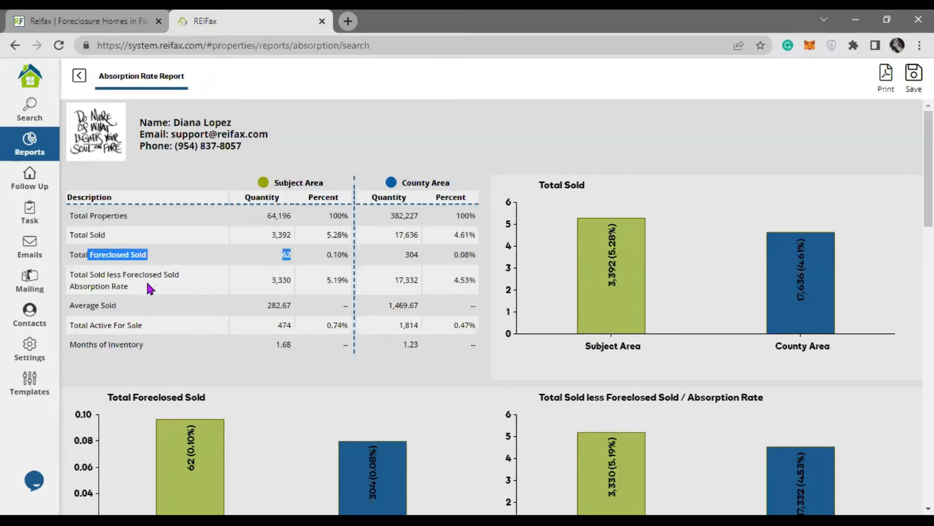
pyautogui.click(281, 259)
pyautogui.moveTo(90, 235); pyautogui.dragTo(302, 235)
pyautogui.moveTo(86, 254); pyautogui.dragTo(186, 262)
pyautogui.moveTo(73, 274); pyautogui.dragTo(298, 287)
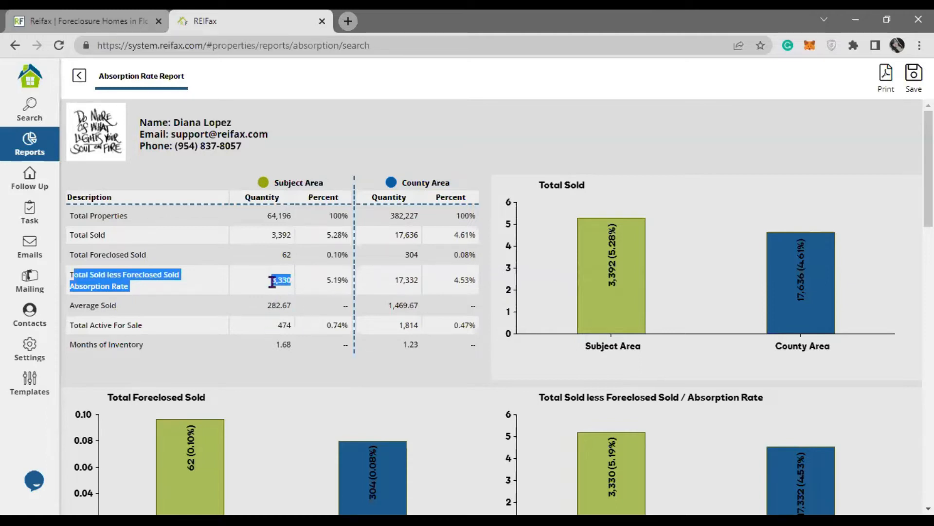
pyautogui.moveTo(272, 182); pyautogui.dragTo(466, 190)
pyautogui.moveTo(109, 275); pyautogui.dragTo(437, 283)
pyautogui.click(127, 293)
pyautogui.moveTo(74, 304); pyautogui.dragTo(443, 309)
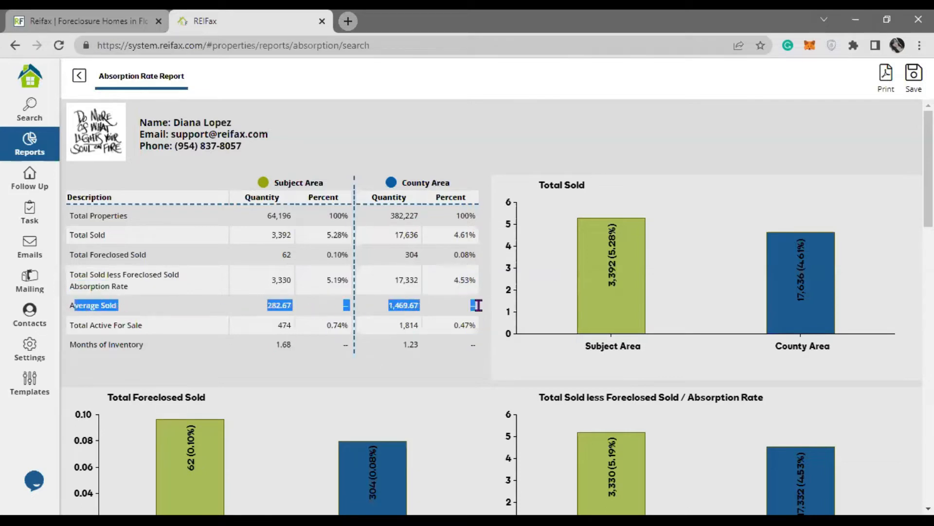
pyautogui.moveTo(74, 324); pyautogui.dragTo(472, 321)
pyautogui.moveTo(74, 344); pyautogui.dragTo(305, 344)
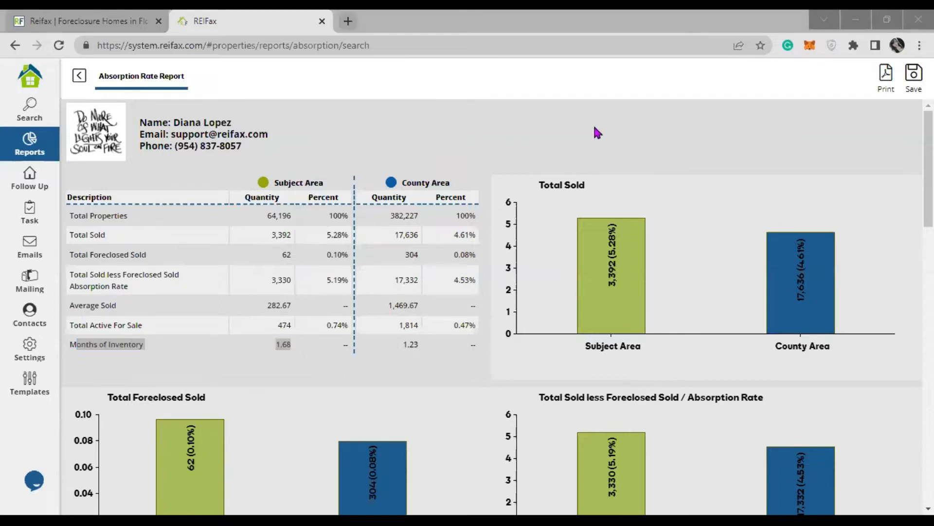
pyautogui.click(323, 185)
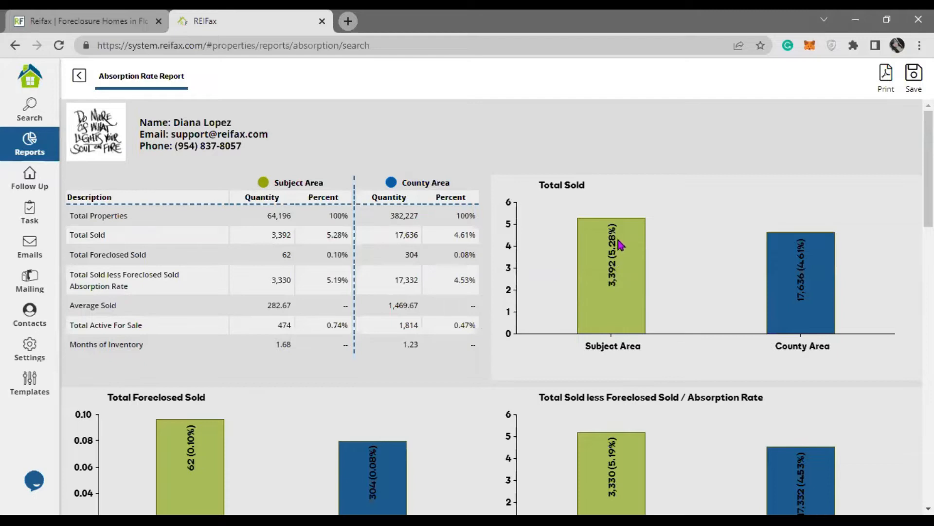
pyautogui.moveTo(331, 218); pyautogui.dragTo(350, 331)
pyautogui.click(466, 380)
# Step: Scroll to the sold-by-price-range table and highlight the ranges from Up to $100,000 through $250,000
pyautogui.scroll(-5, 466, 381)
pyautogui.scroll(3, 273, 277)
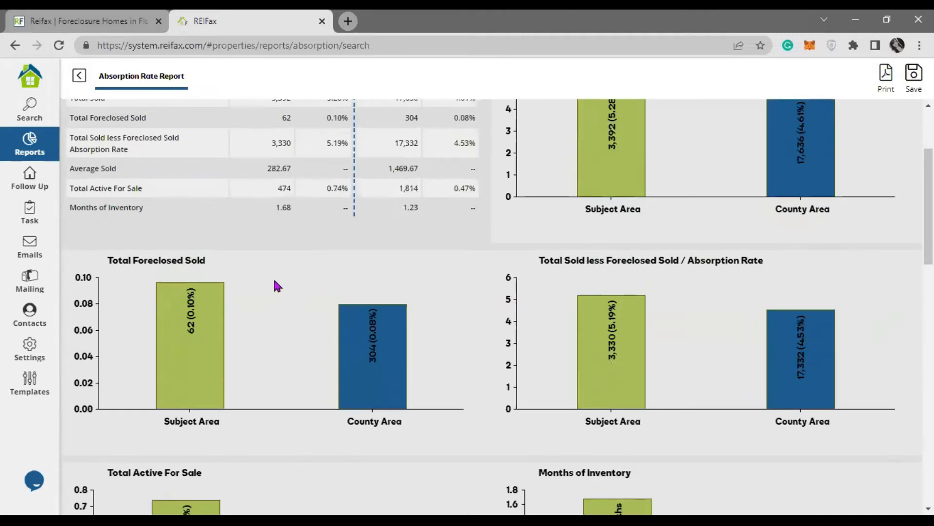
pyautogui.scroll(3, 277, 284)
pyautogui.scroll(-4, 227, 253)
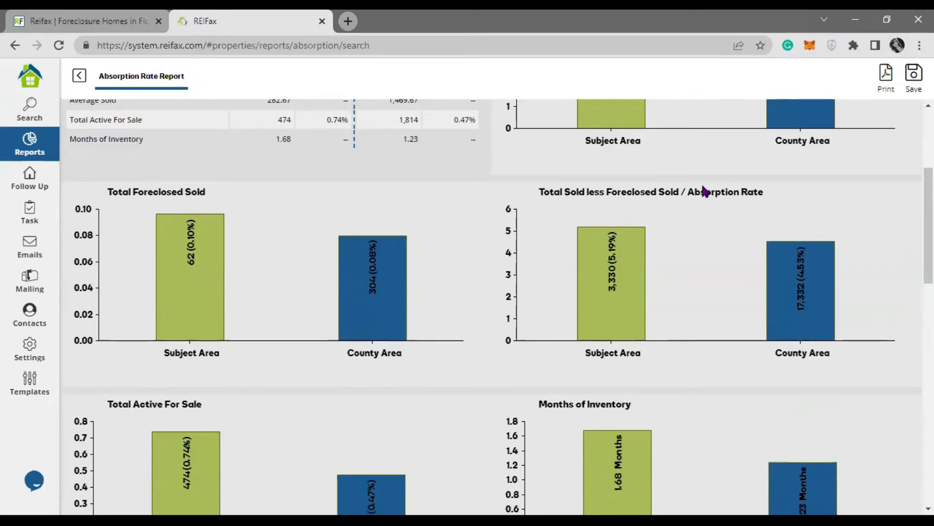
pyautogui.scroll(-4, 709, 242)
pyautogui.scroll(4, 725, 214)
pyautogui.scroll(-5, 729, 213)
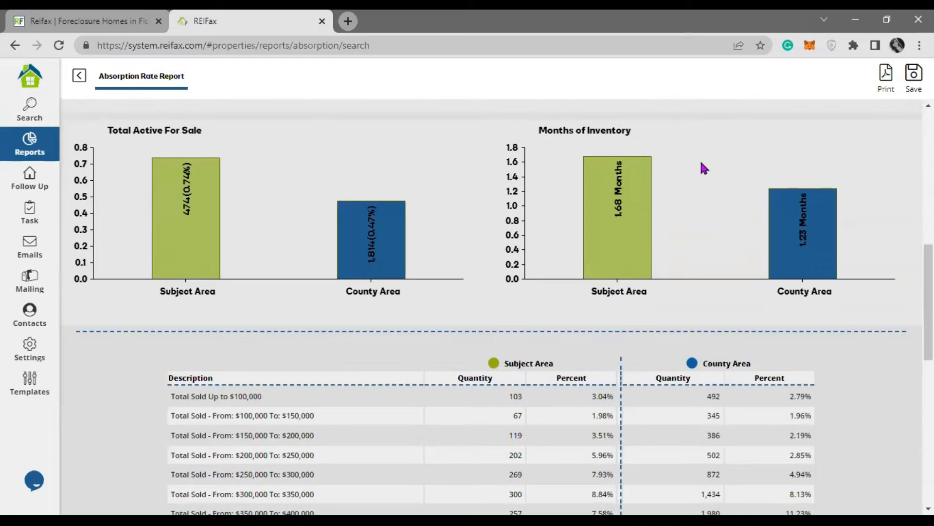
pyautogui.scroll(-4, 144, 359)
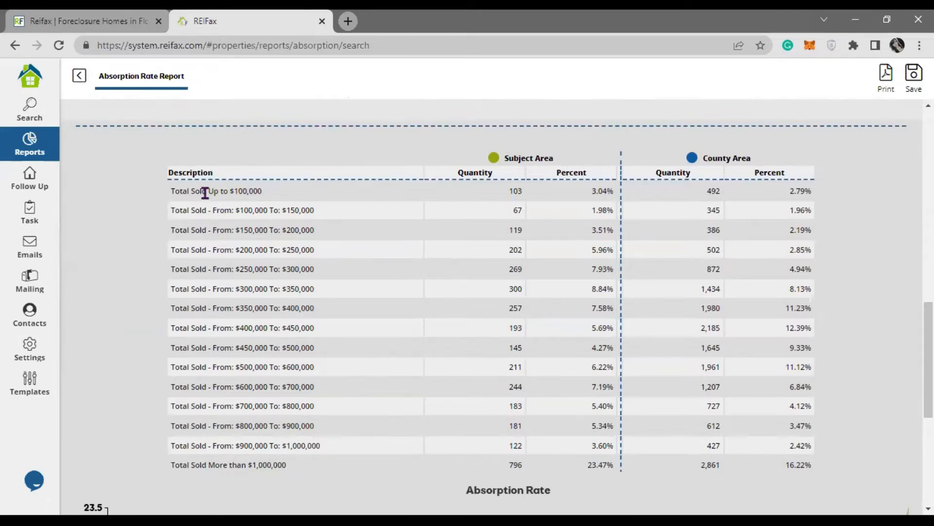
pyautogui.moveTo(209, 190); pyautogui.dragTo(253, 190)
pyautogui.moveTo(236, 209); pyautogui.dragTo(330, 213)
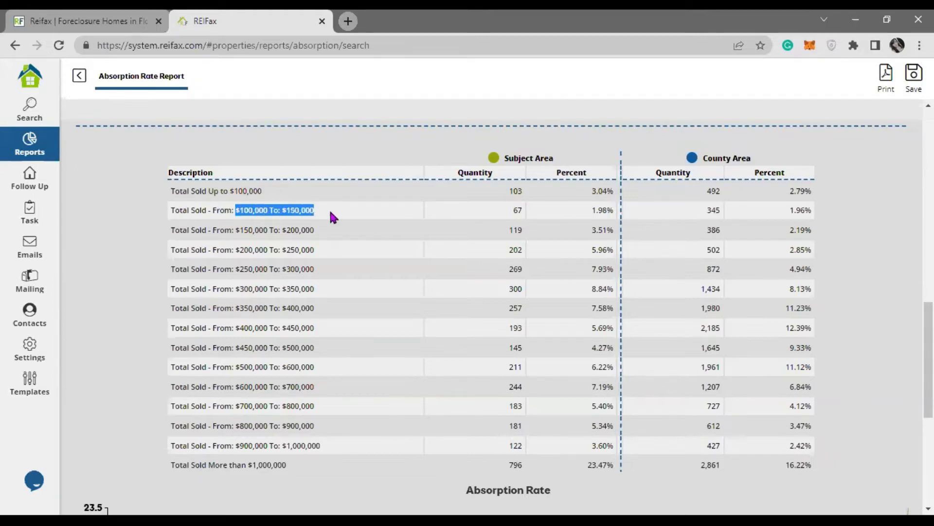
pyautogui.moveTo(237, 230); pyautogui.dragTo(315, 231)
pyautogui.moveTo(236, 250); pyautogui.dragTo(337, 254)
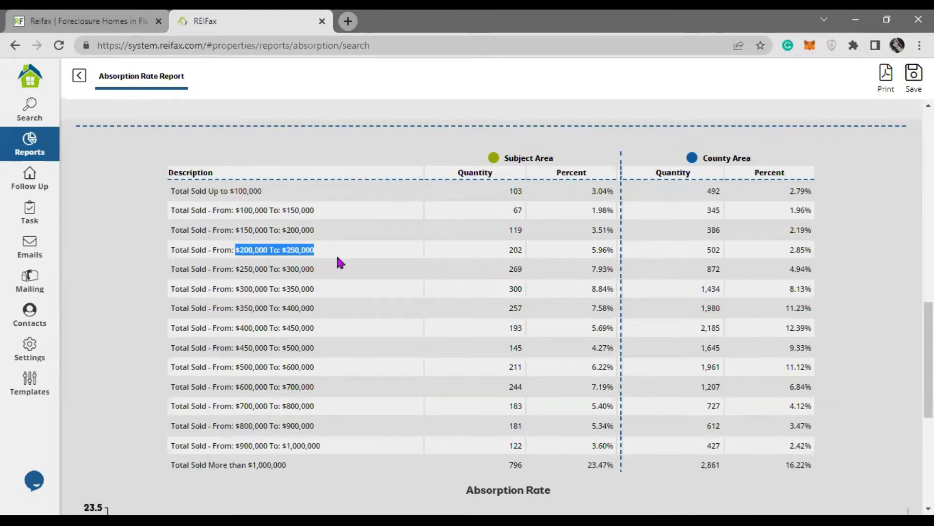
# Step: Highlight the Subject Area quantities, including 103, 269, 145 and 183
pyautogui.doubleClick(521, 190)
pyautogui.doubleClick(515, 219)
pyautogui.doubleClick(517, 269)
pyautogui.doubleClick(513, 347)
pyautogui.doubleClick(515, 405)
pyautogui.click(517, 445)
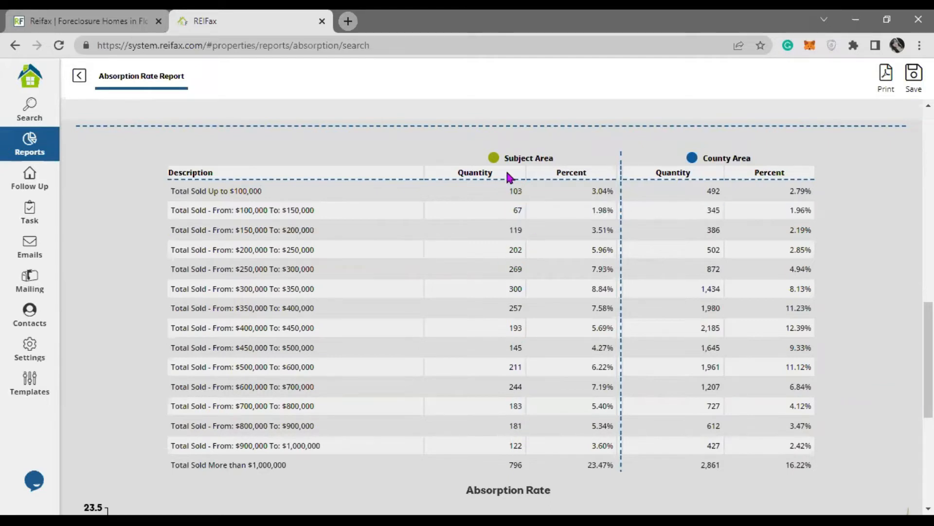
# Step: Highlight the Subject Area and County Area headings, then scroll on to the Absorption Rate chart
pyautogui.moveTo(509, 158); pyautogui.dragTo(578, 162)
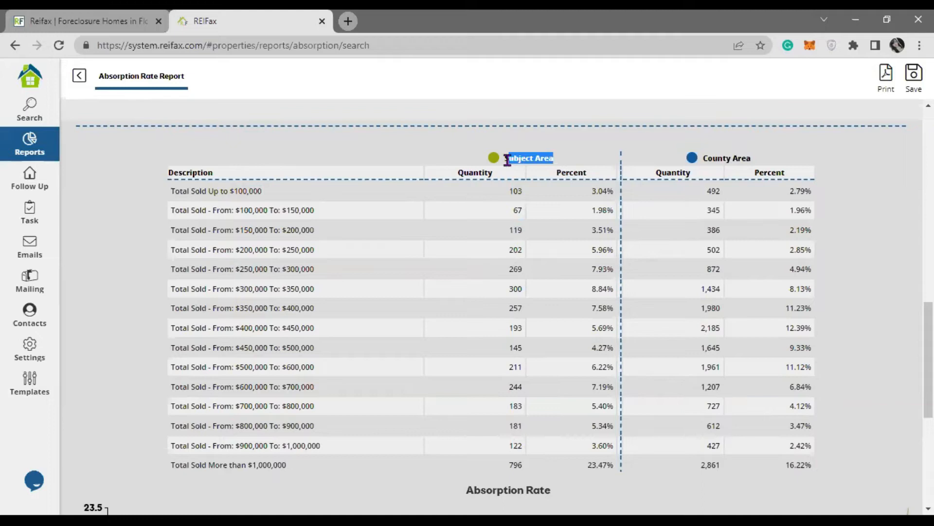
pyautogui.click(710, 156)
pyautogui.moveTo(701, 156); pyautogui.dragTo(786, 159)
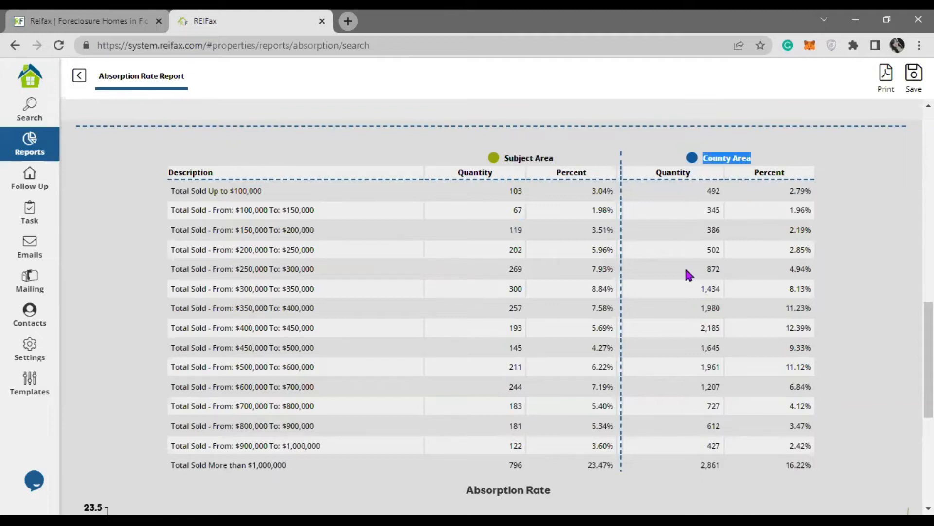
pyautogui.click(529, 278)
pyautogui.scroll(-6, 418, 281)
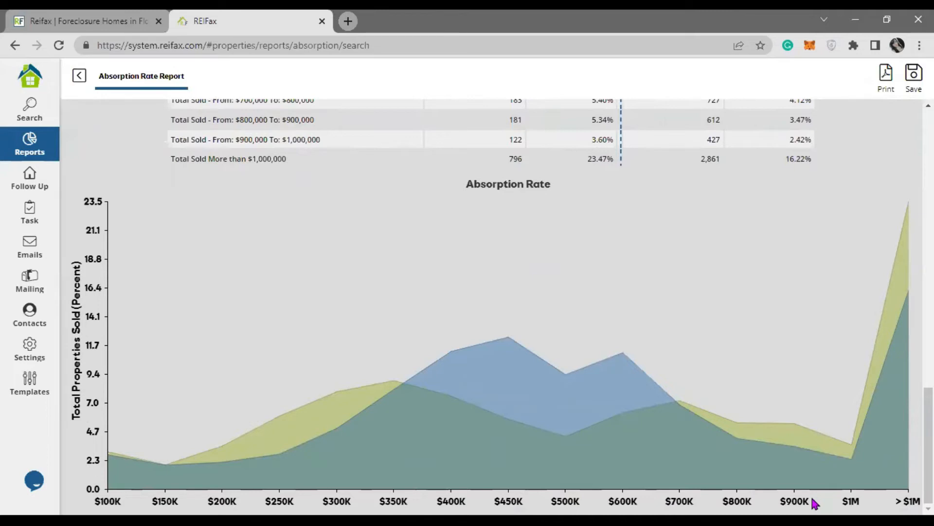
pyautogui.click(121, 25)
pyautogui.click(223, 23)
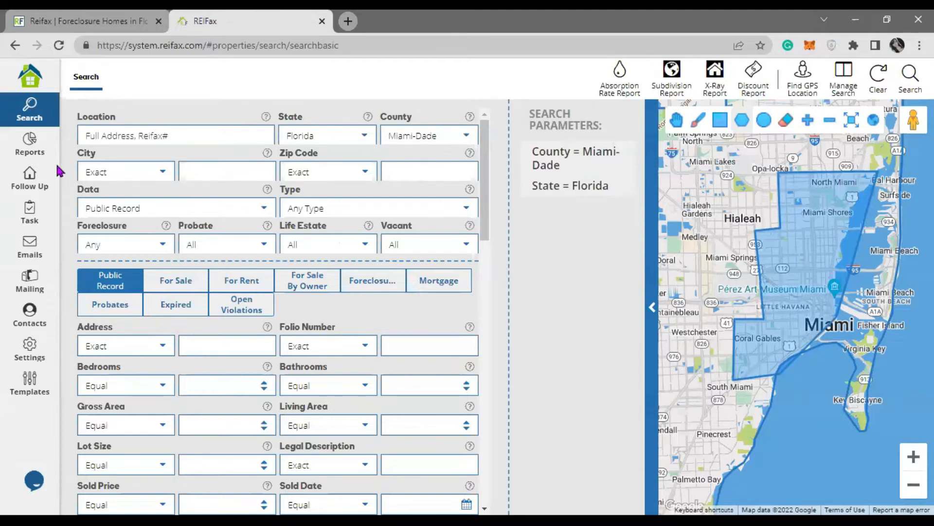
pyautogui.click(30, 145)
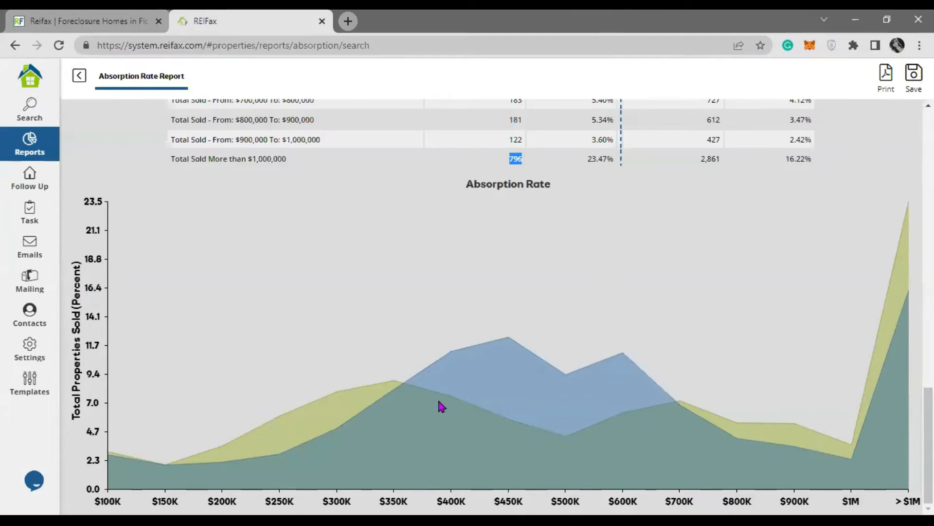
pyautogui.scroll(15, 437, 398)
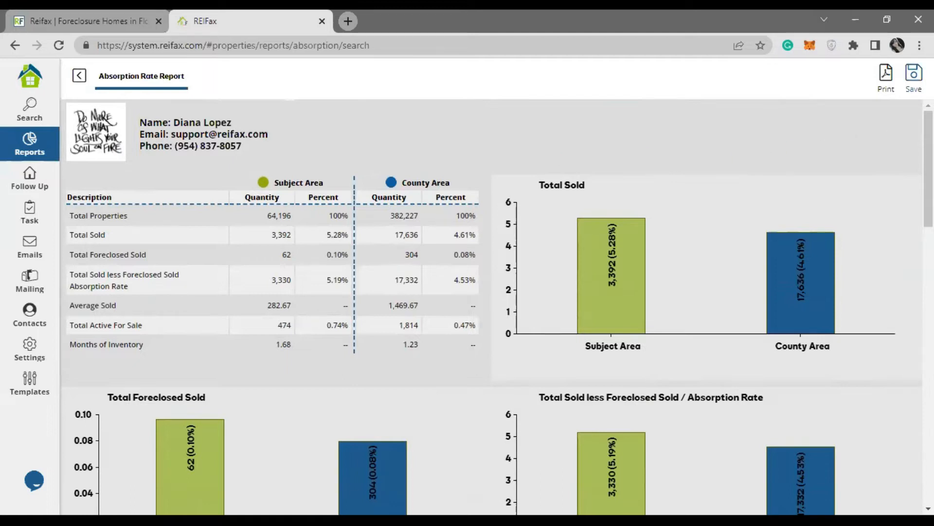
# Step: Print the 3-page Absorption Rate Report with destination Save as PDF and save the file
pyautogui.click(886, 76)
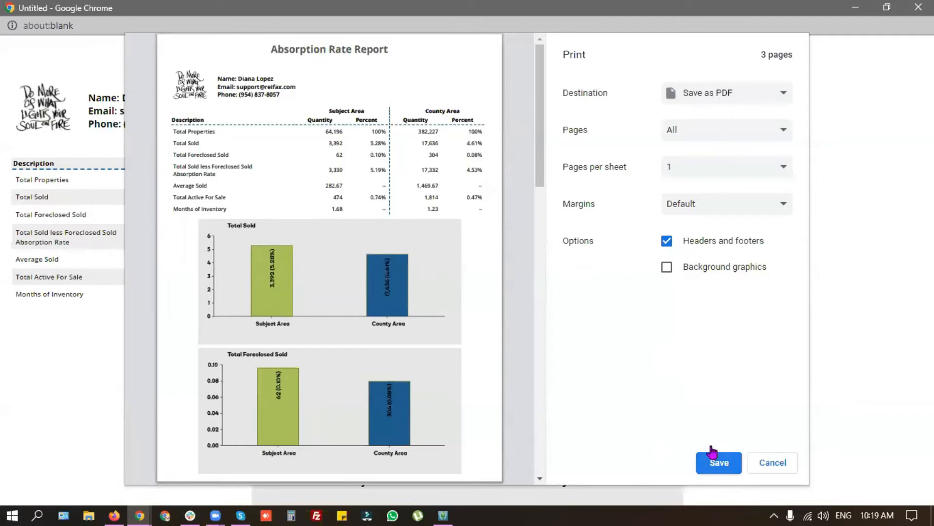
pyautogui.click(775, 93)
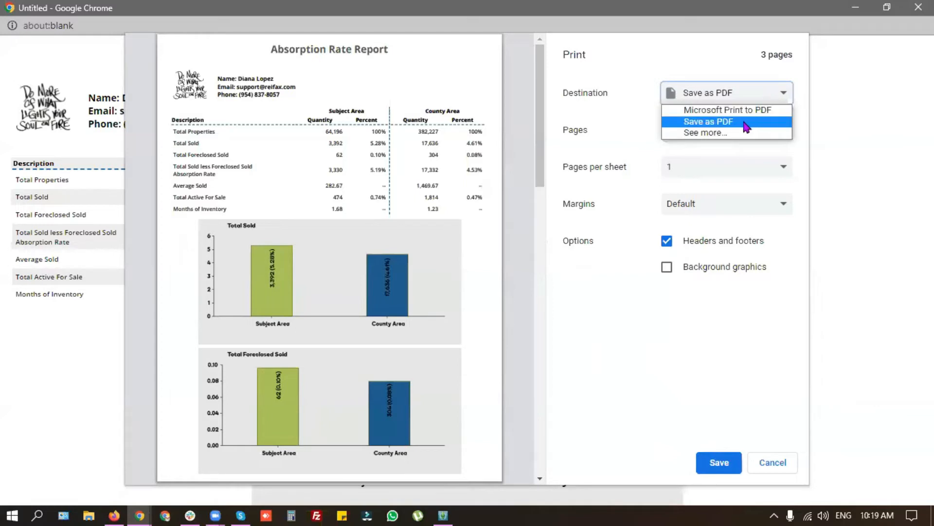
pyautogui.click(769, 121)
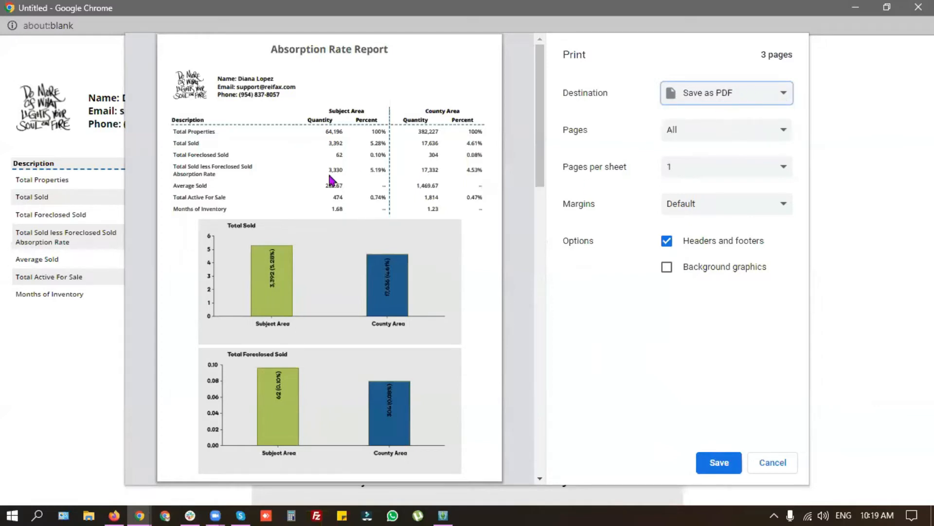
pyautogui.scroll(-12, 314, 214)
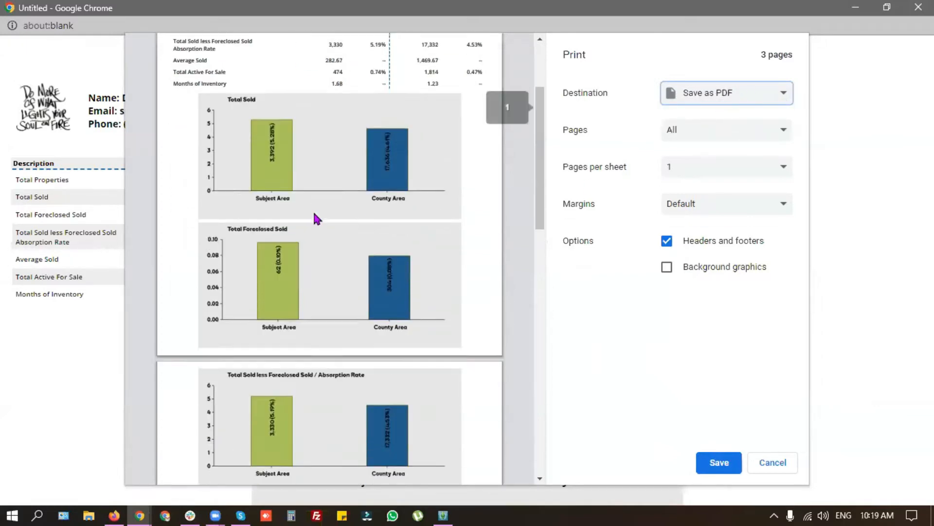
pyautogui.scroll(-4, 314, 214)
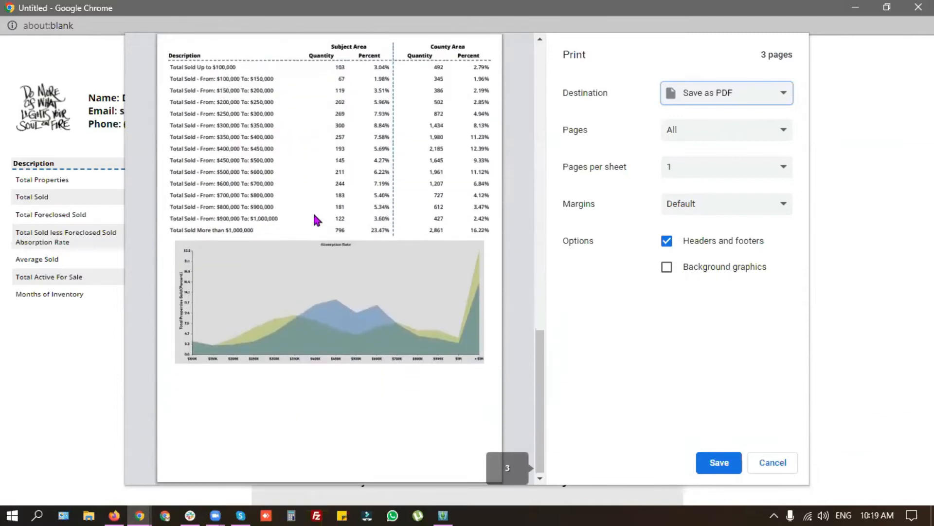
pyautogui.scroll(8, 315, 215)
pyautogui.scroll(1, 313, 217)
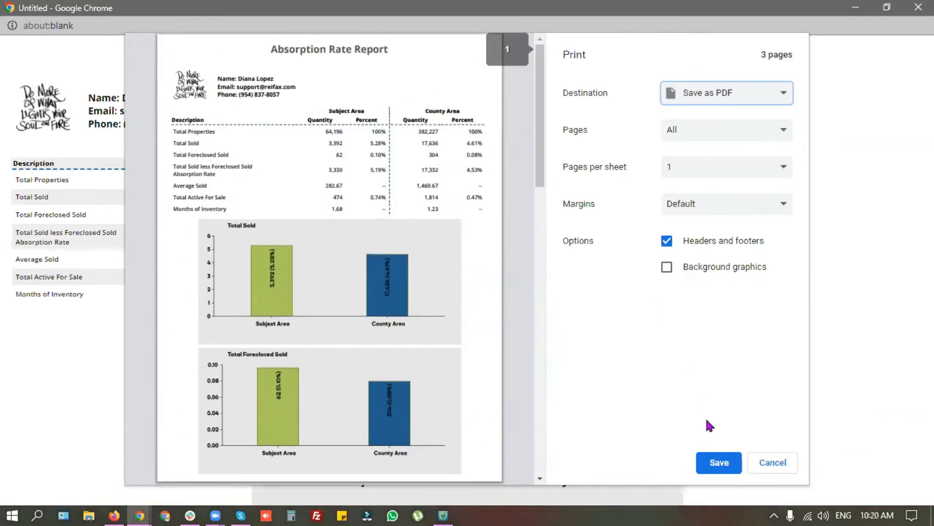
pyautogui.click(713, 465)
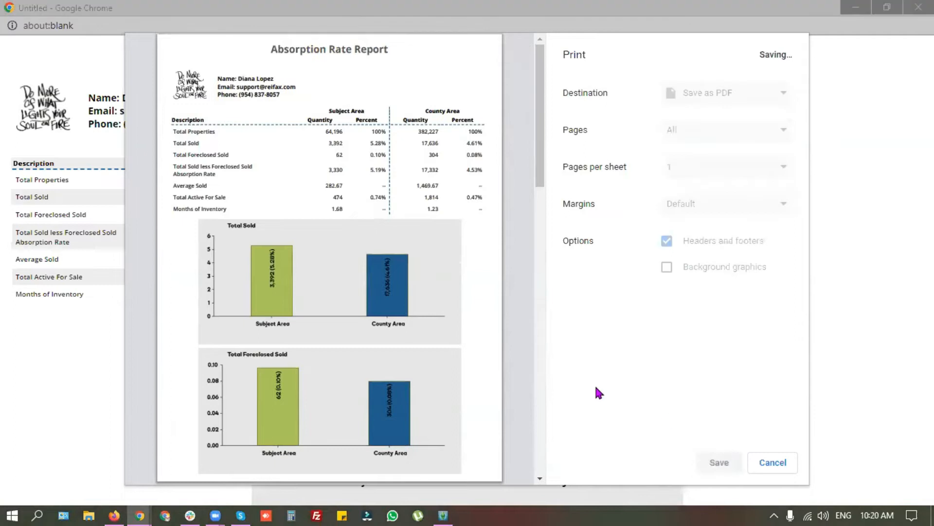
pyautogui.click(361, 260)
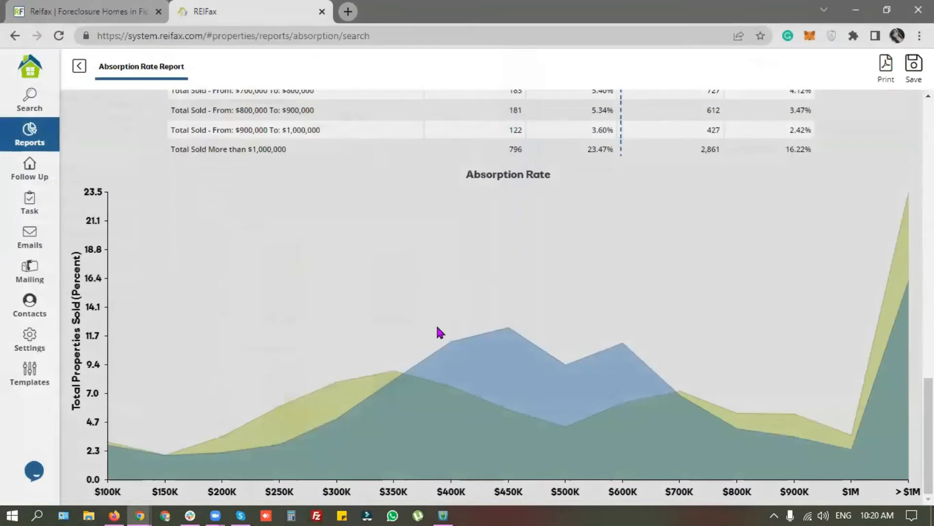
# Step: Select the agent's contact lines in the report header, then go to the Control Panel
pyautogui.scroll(15, 434, 323)
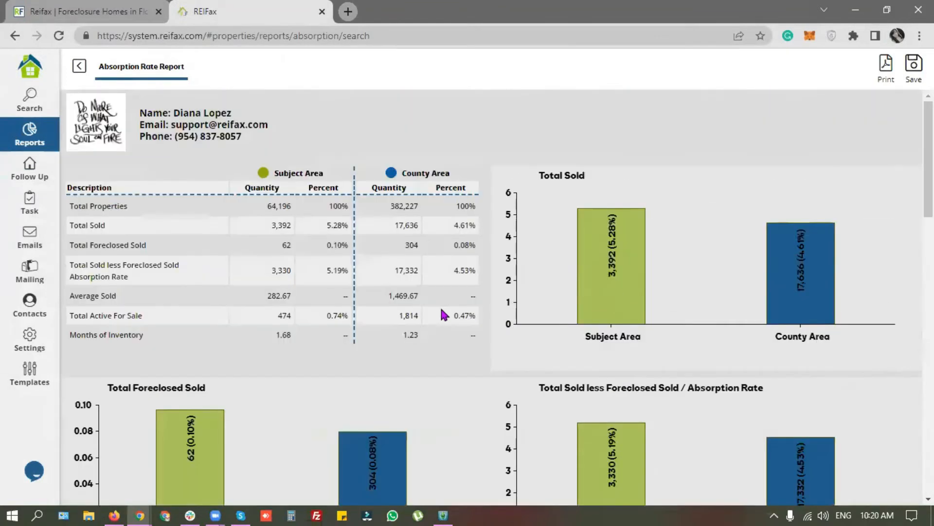
pyautogui.moveTo(141, 112); pyautogui.dragTo(243, 141)
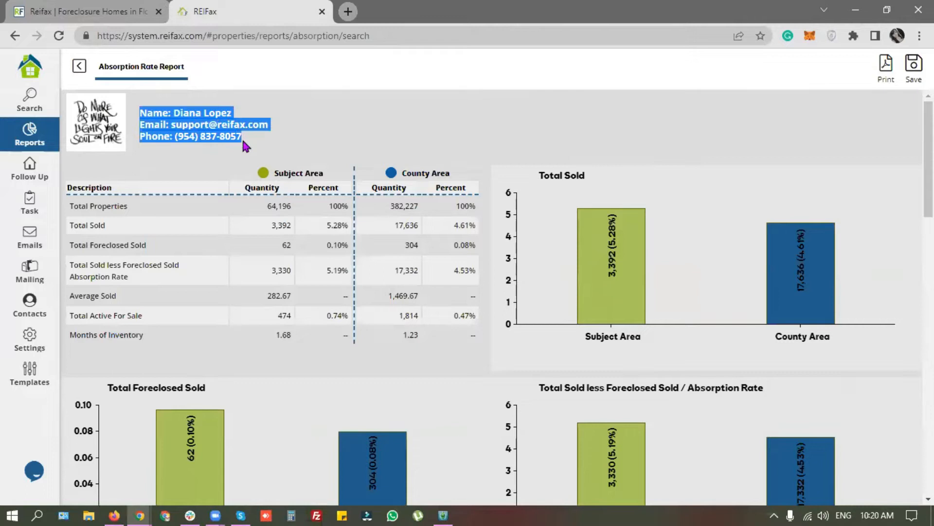
pyautogui.click(210, 132)
pyautogui.moveTo(147, 113); pyautogui.dragTo(262, 139)
pyautogui.click(197, 126)
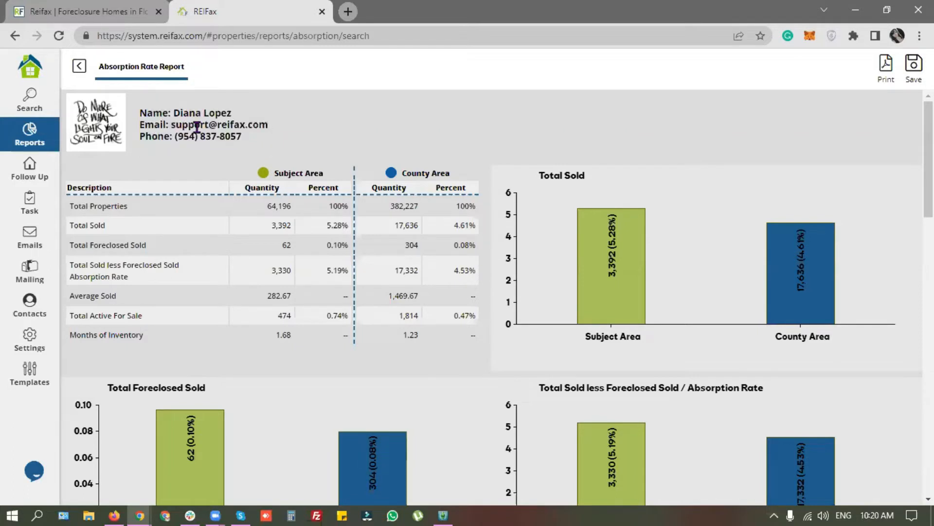
pyautogui.click(27, 73)
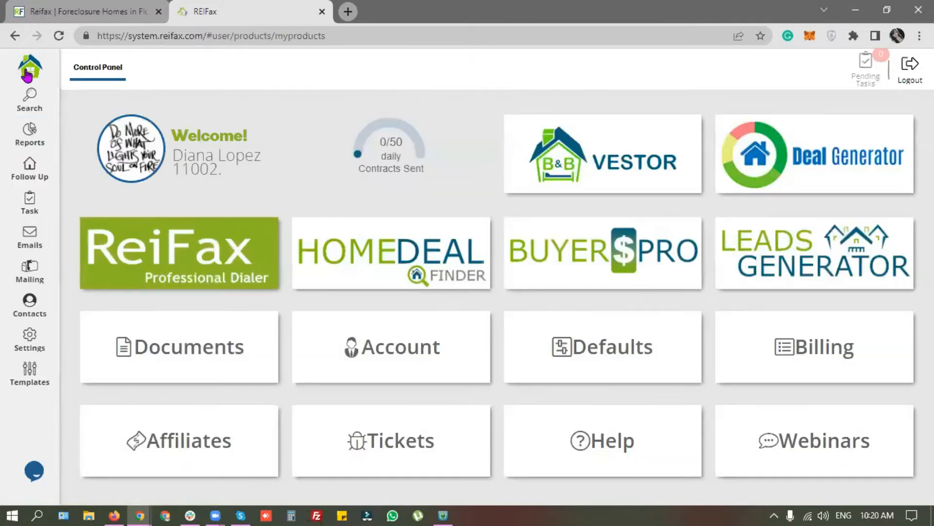
# Step: View the name and e-mail on the account Profile tab, then go back to the Absorption Rate Report
pyautogui.click(426, 360)
pyautogui.click(174, 73)
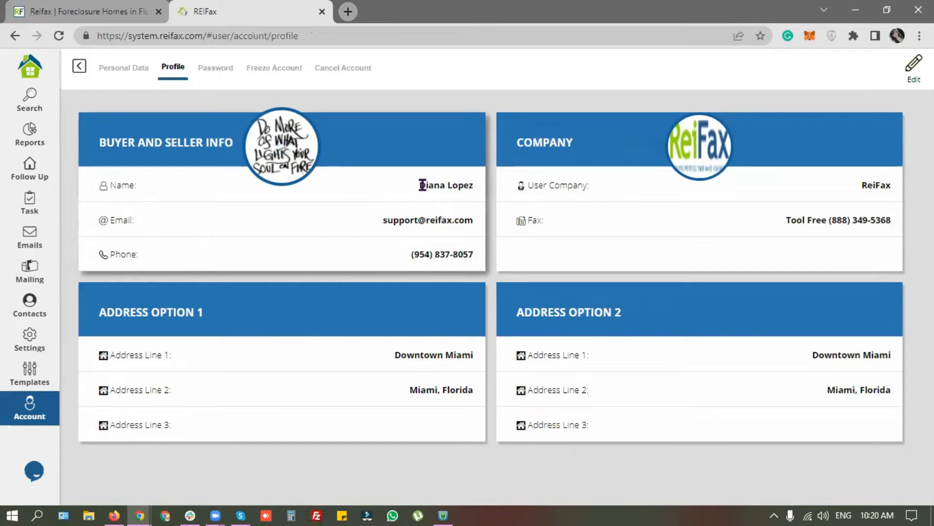
pyautogui.moveTo(419, 184); pyautogui.dragTo(473, 254)
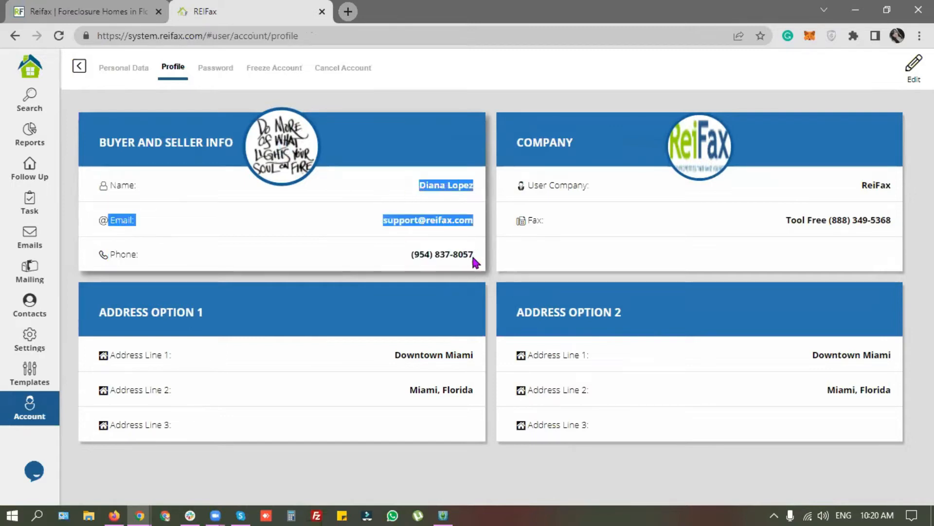
pyautogui.click(423, 215)
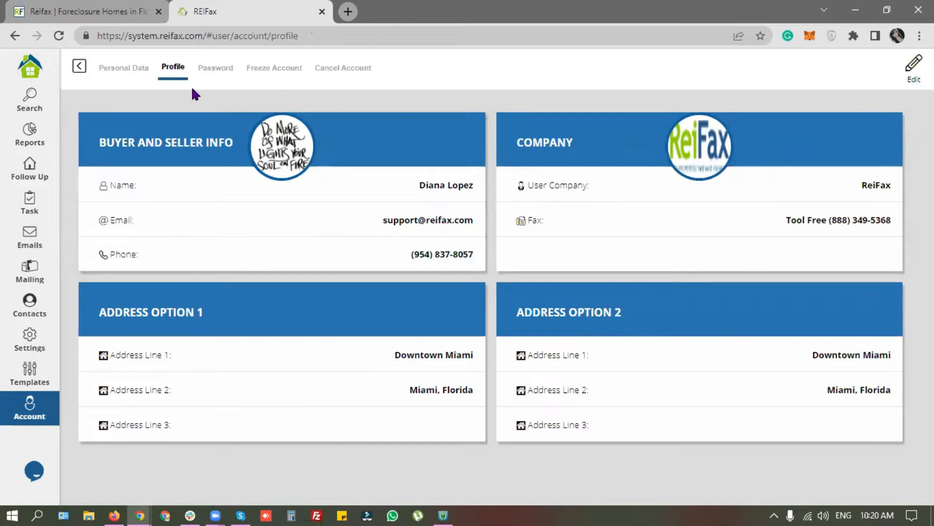
pyautogui.click(57, 140)
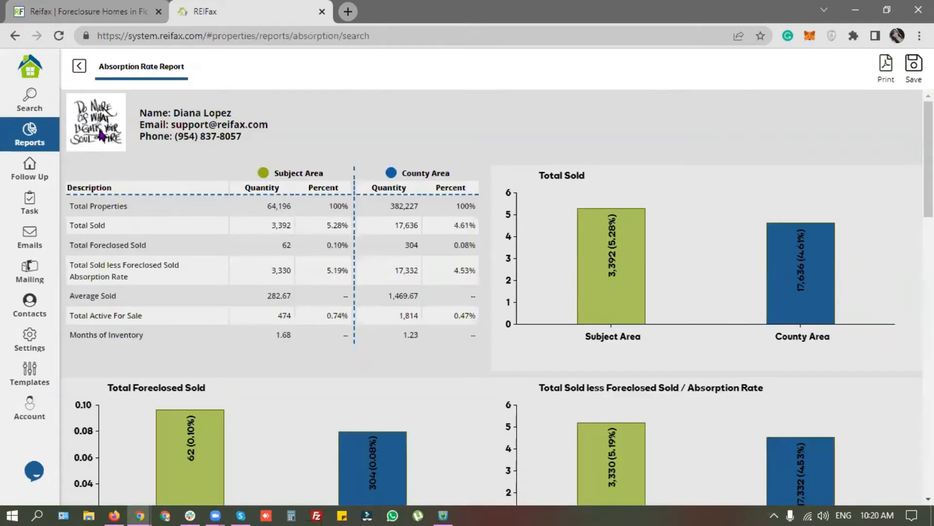
# Step: Highlight the e-mail and phone lines in the report header, then clear the selection
pyautogui.moveTo(167, 124); pyautogui.dragTo(243, 138)
pyautogui.click(376, 143)
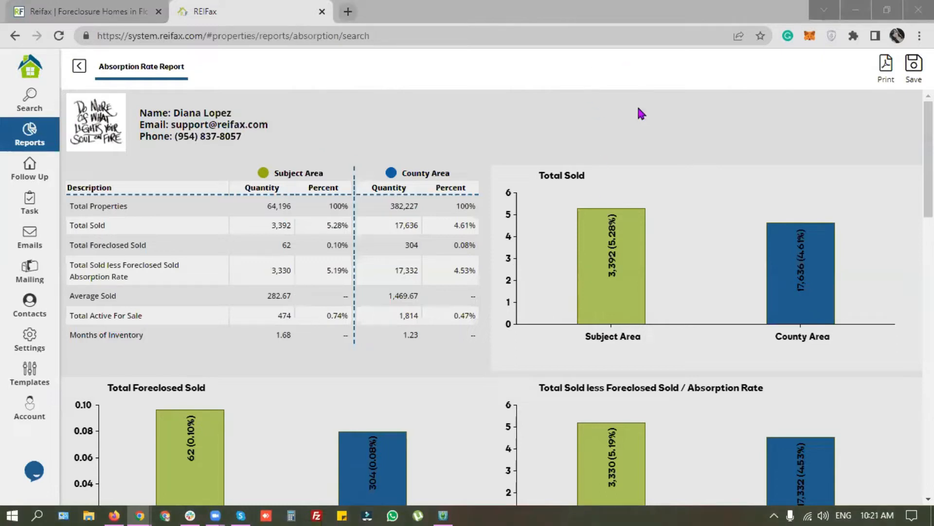
pyautogui.click(594, 124)
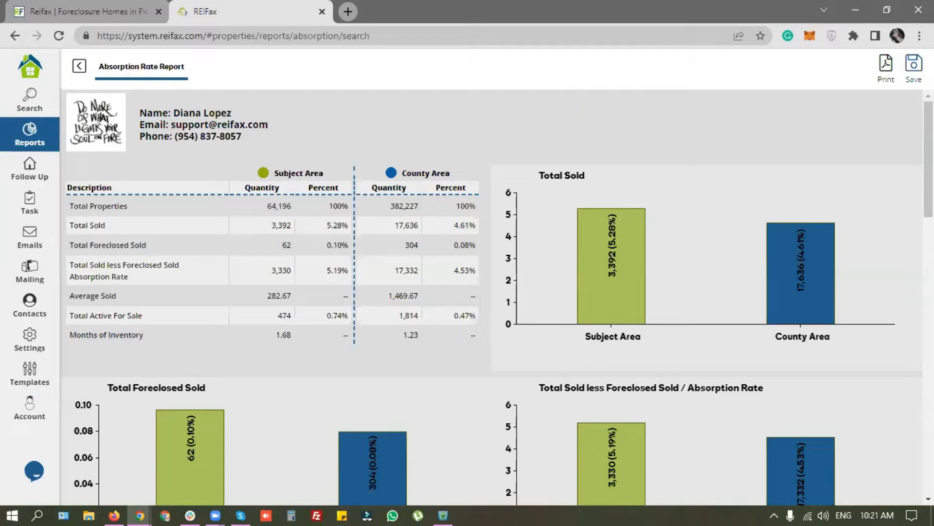
# Step: Save the report to the account as 'ARR webinar April 8th' and return to the property search
pyautogui.click(914, 67)
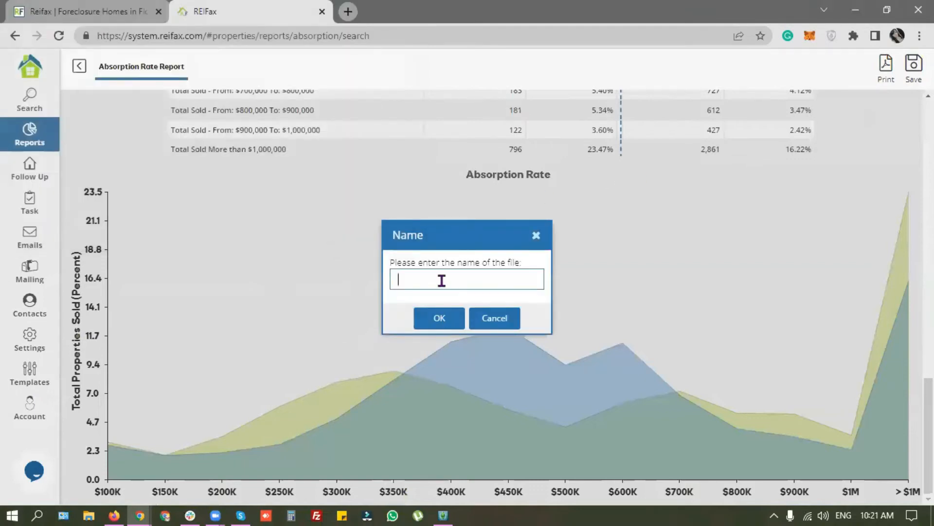
pyautogui.write('ARR web April 8th')
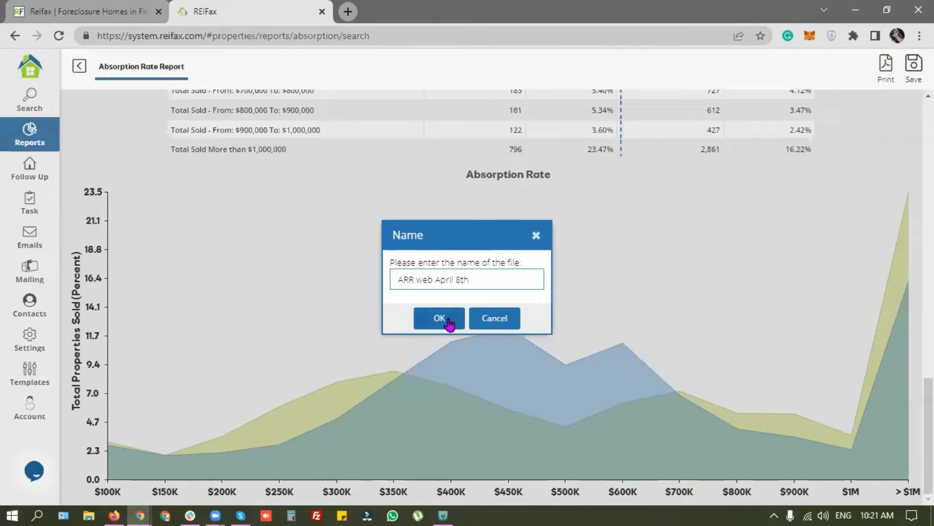
pyautogui.click(435, 279)
pyautogui.write('inar')
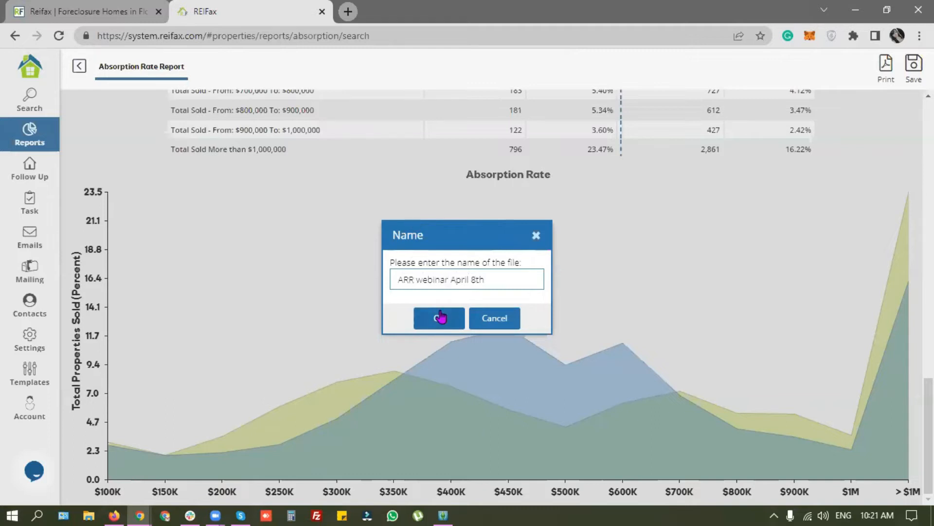
pyautogui.click(440, 317)
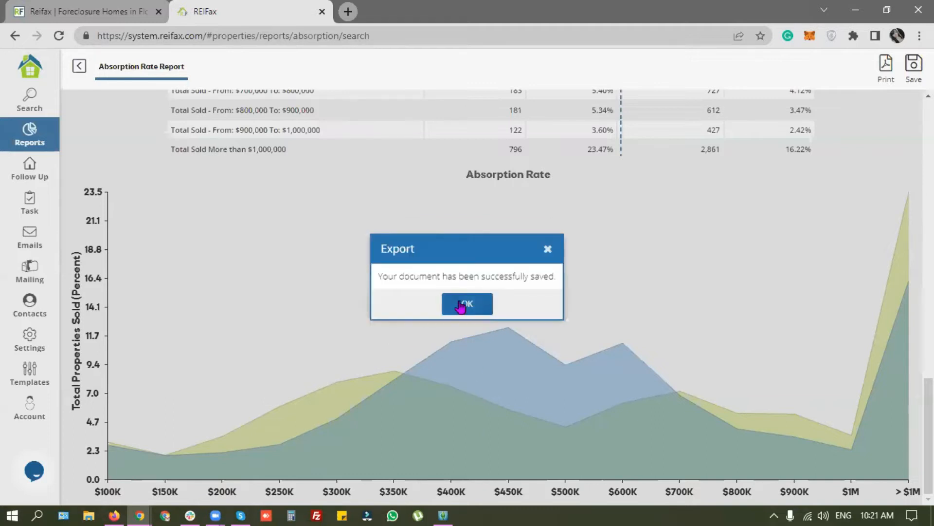
pyautogui.click(461, 305)
pyautogui.click(79, 66)
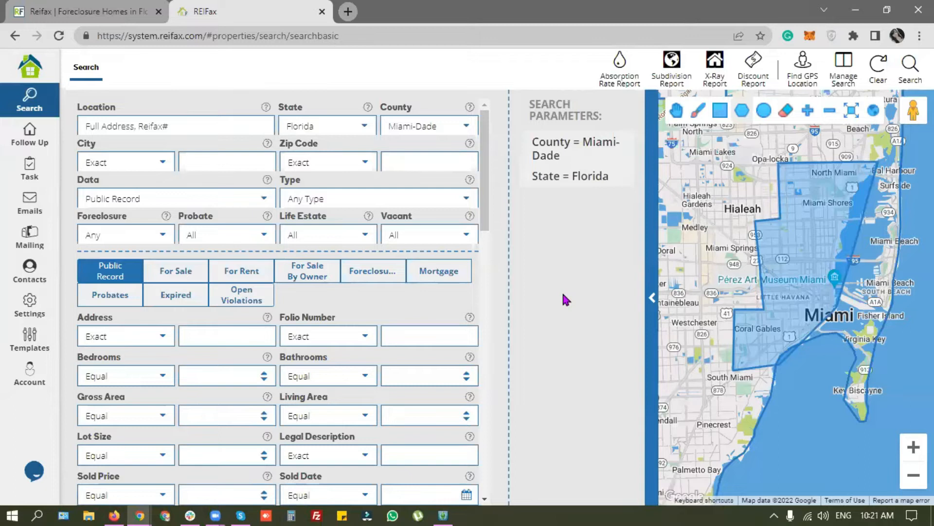
# Step: From the Control Panel, open Documents and select the 'ARR webinar April 8th' report
pyautogui.click(29, 70)
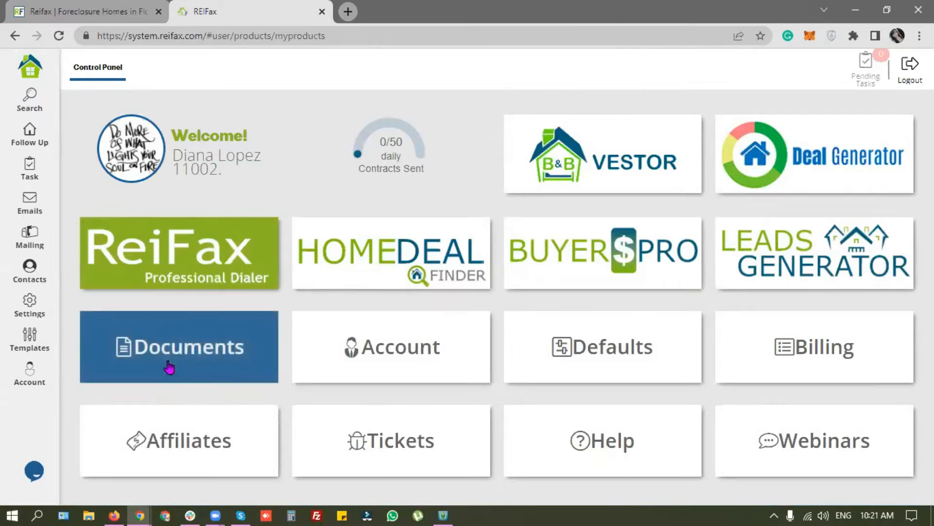
pyautogui.click(203, 362)
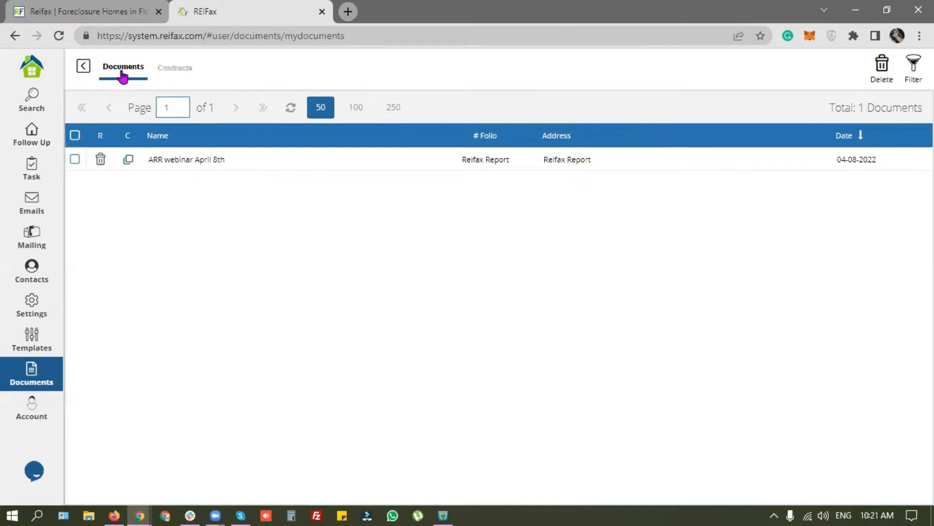
pyautogui.click(163, 164)
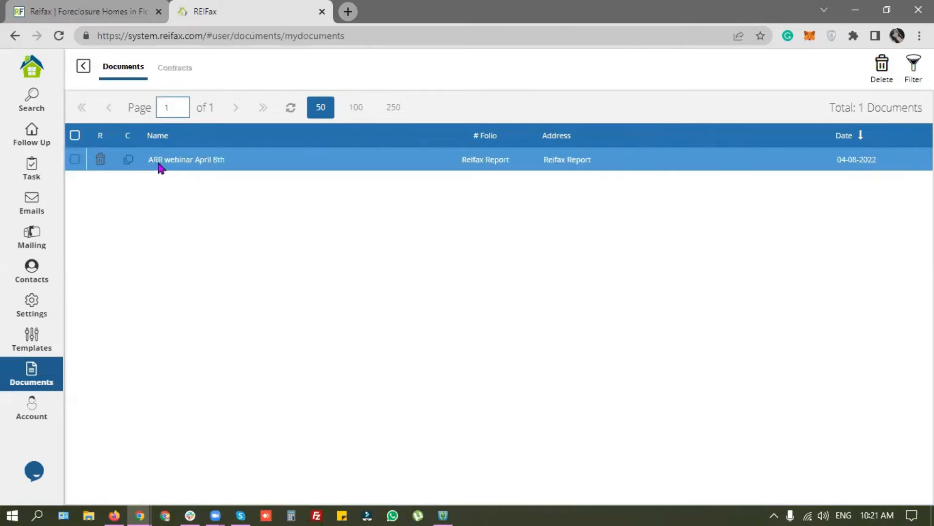
# Step: Open the saved report as ARR_webinar_April_8th.html in a new tab, scroll through it, and switch back
pyautogui.doubleClick(228, 167)
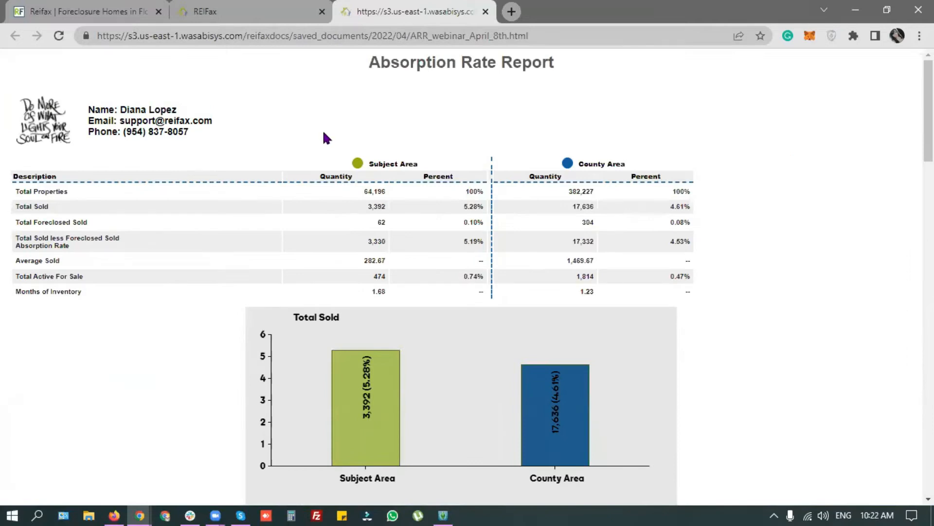
pyautogui.scroll(-15, 323, 135)
pyautogui.scroll(-15, 318, 140)
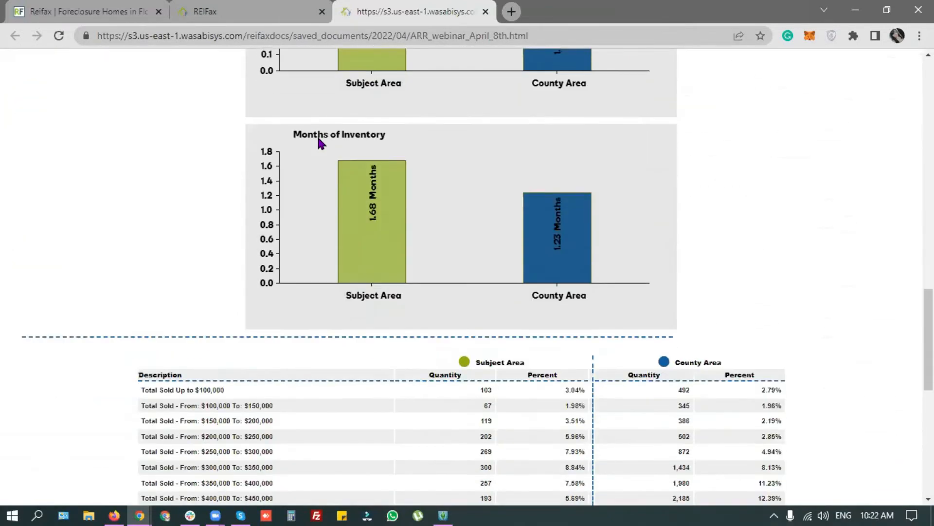
pyautogui.scroll(14, 319, 140)
pyautogui.scroll(15, 319, 143)
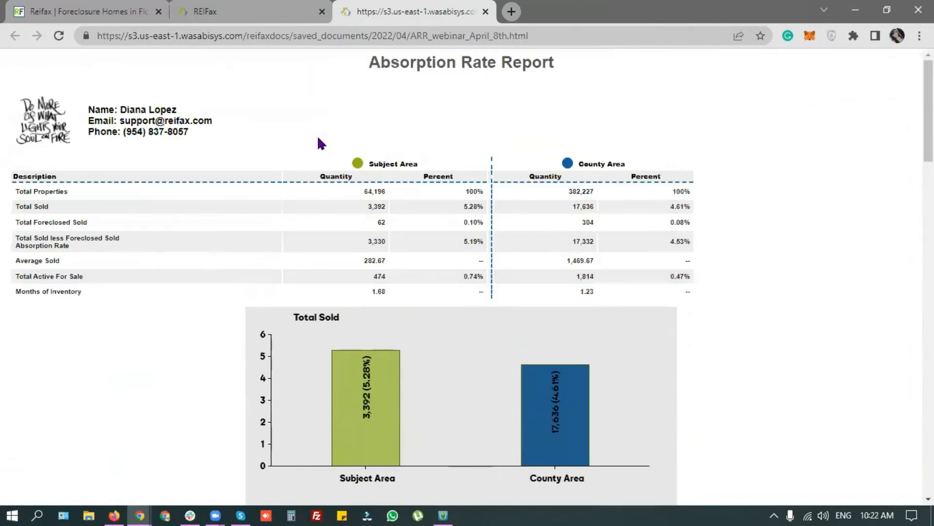
pyautogui.click(292, 11)
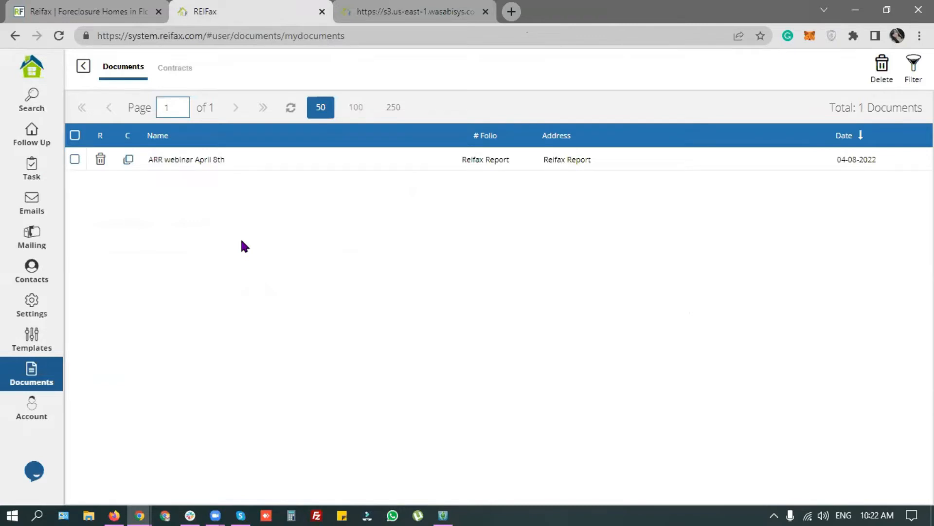
# Step: Glance over the saved report tab once more, then return to the REIFax Documents list
pyautogui.click(366, 10)
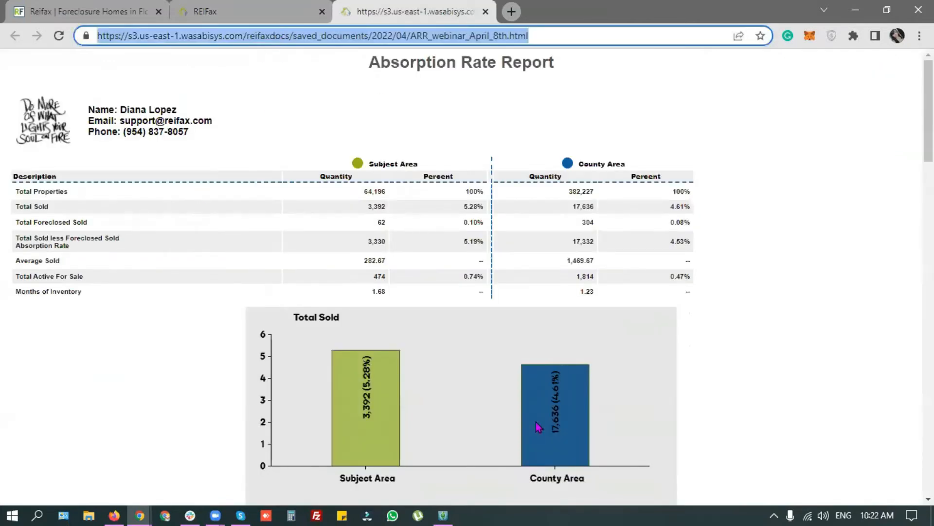
pyautogui.scroll(-20, 539, 426)
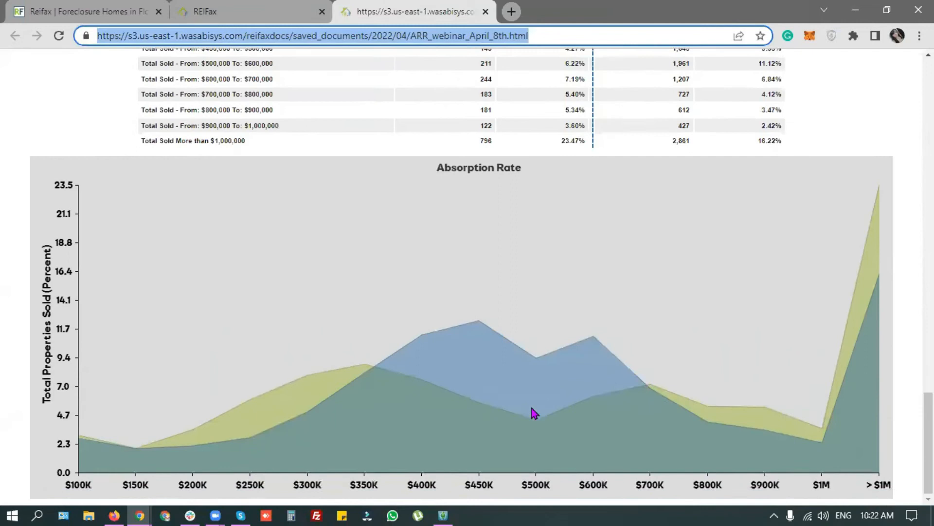
pyautogui.scroll(20, 532, 409)
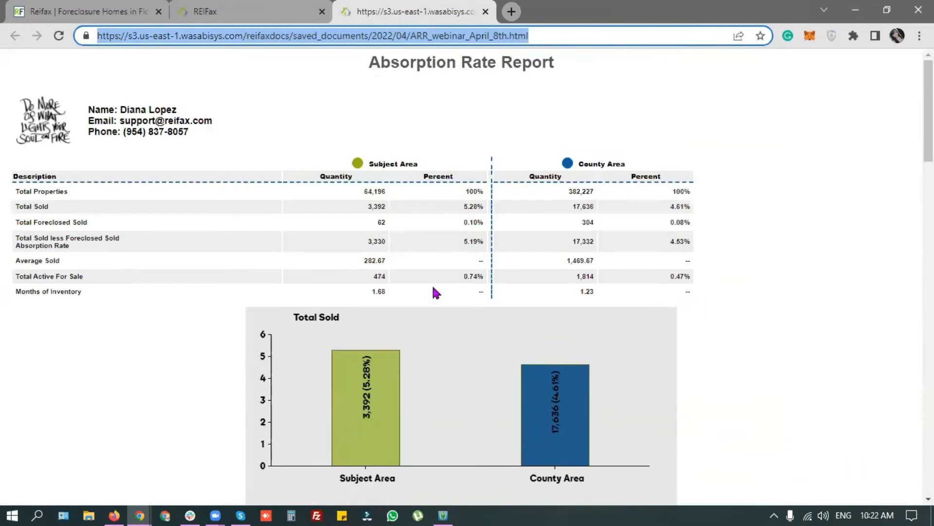
pyautogui.click(370, 130)
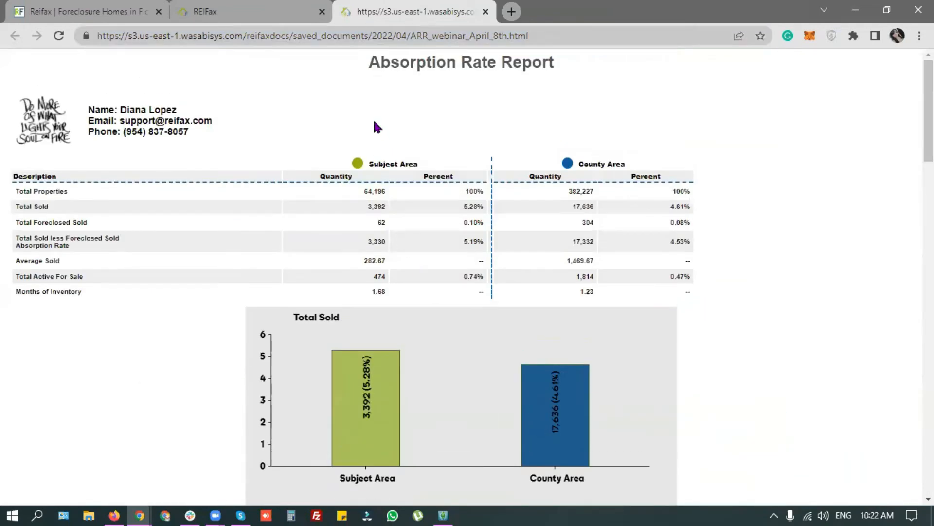
pyautogui.click(263, 10)
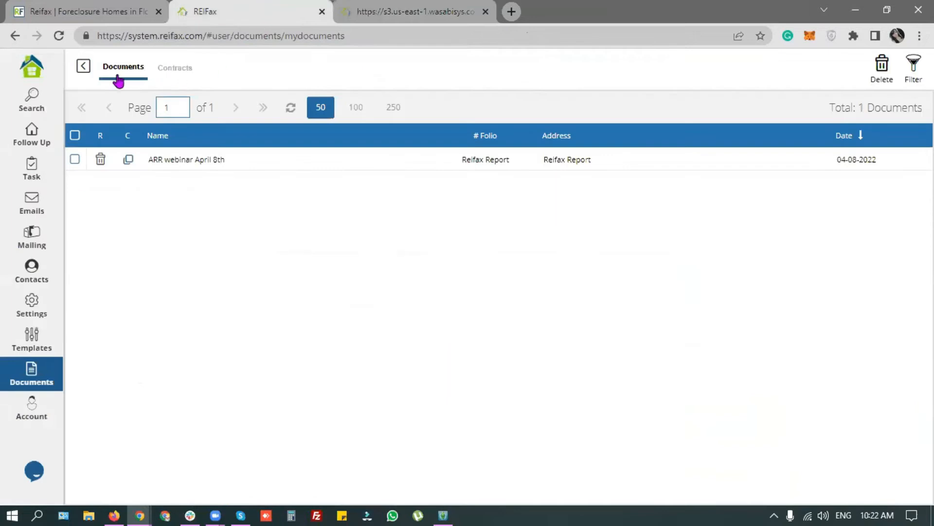
# Step: Clear the old Miami search area and set the search county to Broward
pyautogui.click(83, 66)
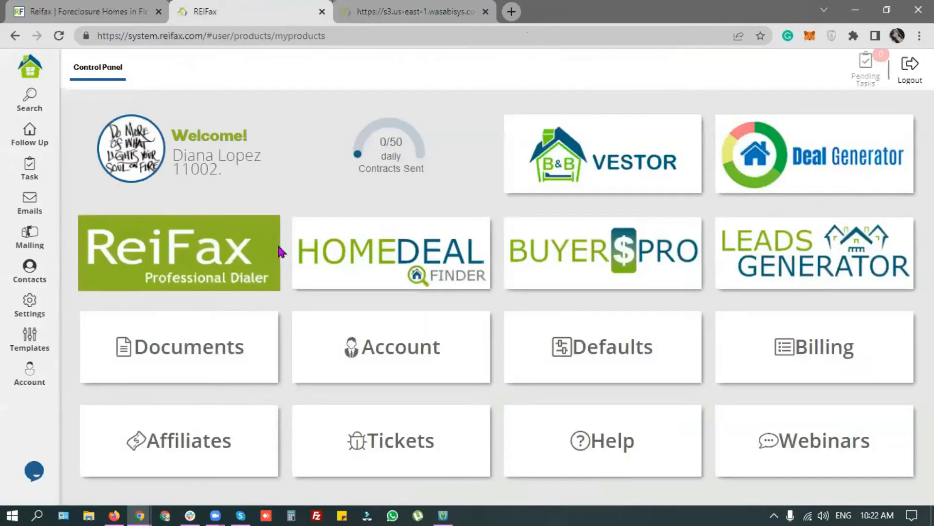
pyautogui.click(199, 266)
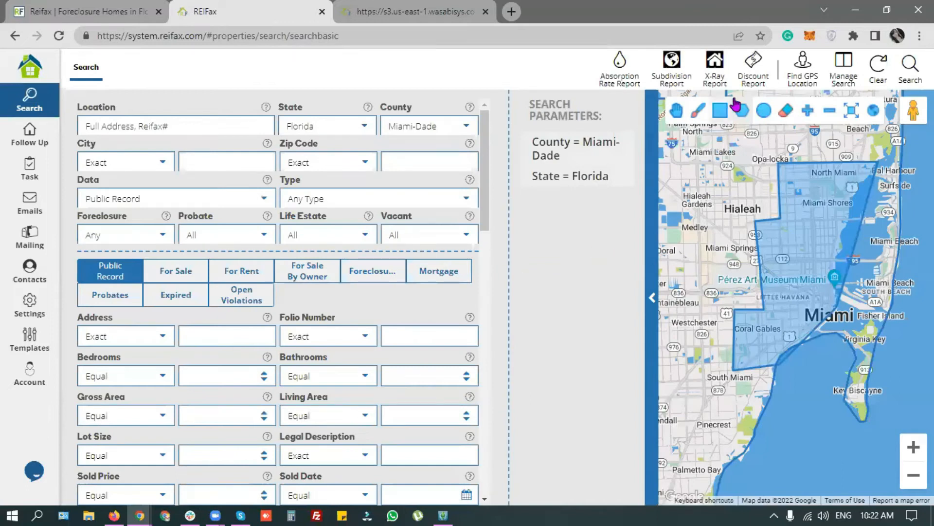
pyautogui.click(876, 69)
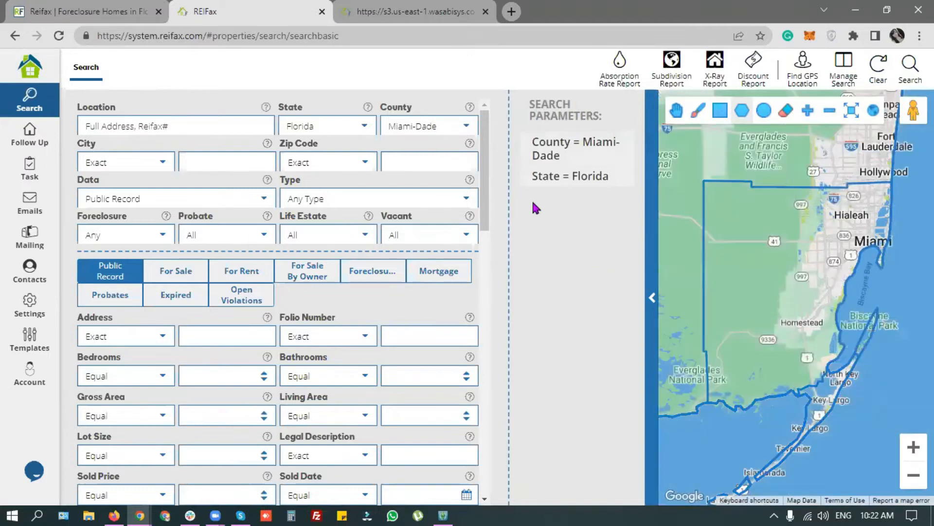
pyautogui.click(467, 127)
pyautogui.moveTo(471, 217); pyautogui.dragTo(473, 145)
pyautogui.click(433, 277)
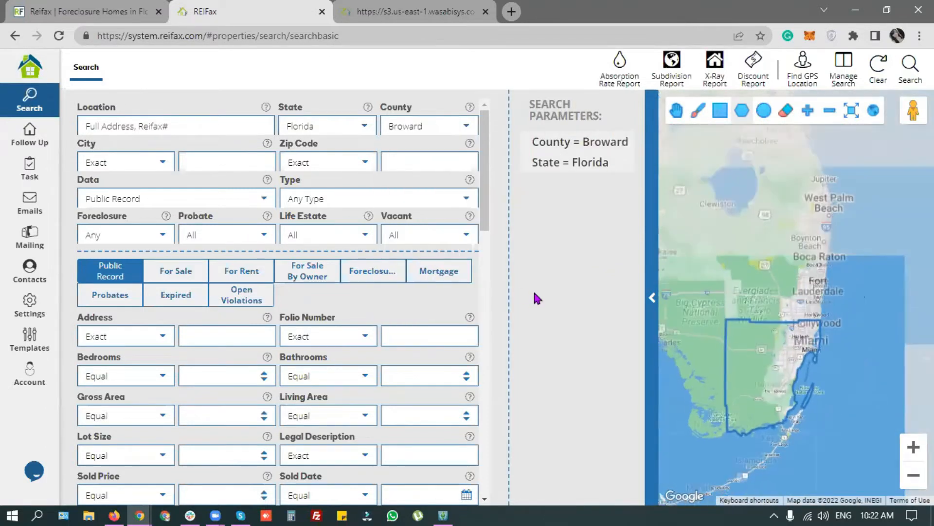
# Step: Draw a freehand search area around Fort Lauderdale and bring up the X-Ray Report options
pyautogui.scroll(1, 814, 304)
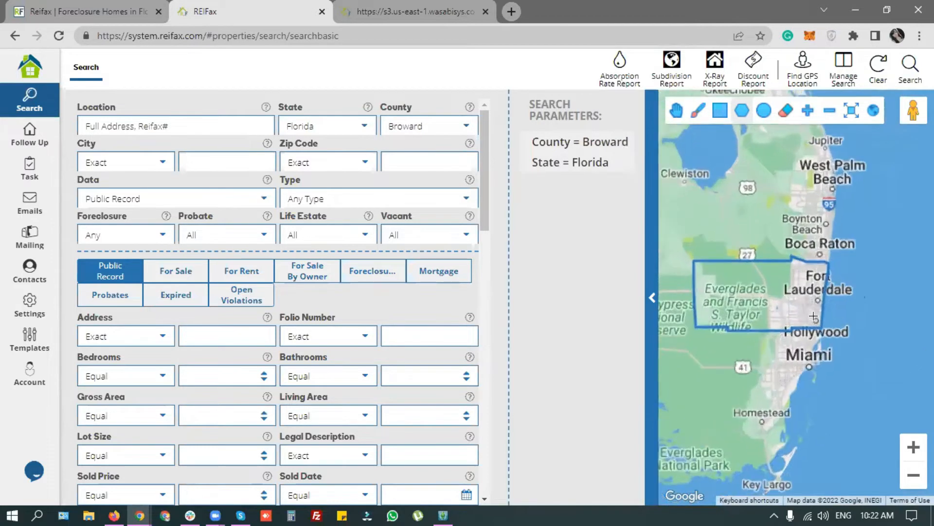
pyautogui.scroll(3, 814, 315)
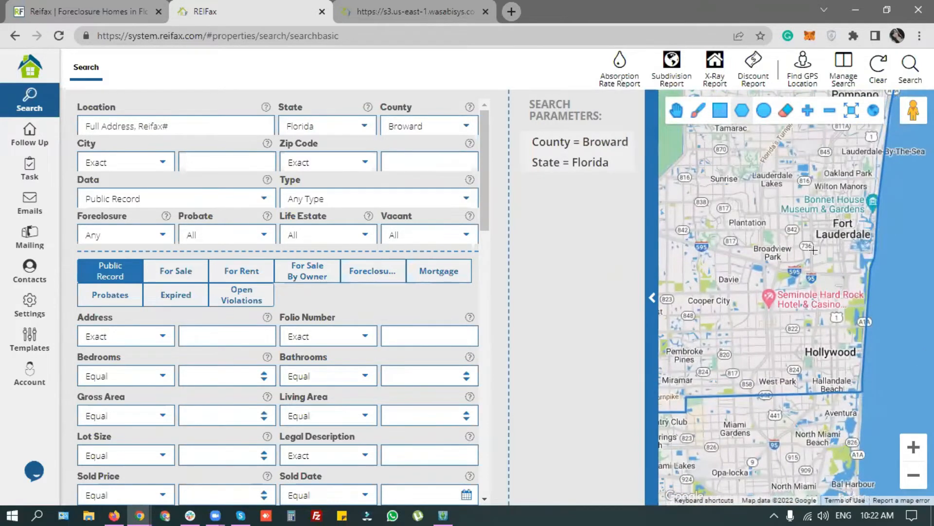
pyautogui.moveTo(813, 250); pyautogui.dragTo(785, 284)
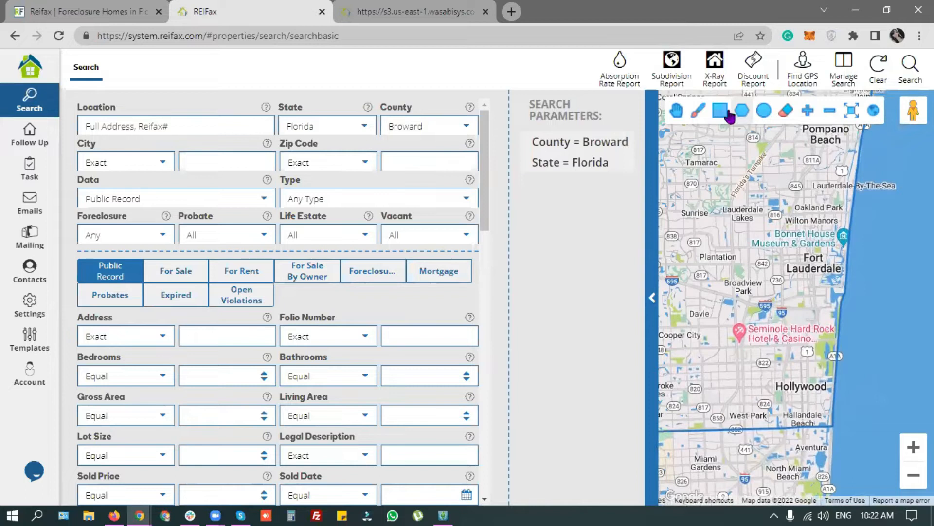
pyautogui.click(701, 113)
pyautogui.moveTo(748, 244)
pyautogui.mouseDown()
pyautogui.moveTo(828, 254)
pyautogui.moveTo(817, 271)
pyautogui.moveTo(830, 319)
pyautogui.moveTo(758, 325)
pyautogui.moveTo(733, 305)
pyautogui.moveTo(728, 258)
pyautogui.moveTo(752, 244)
pyautogui.mouseUp()
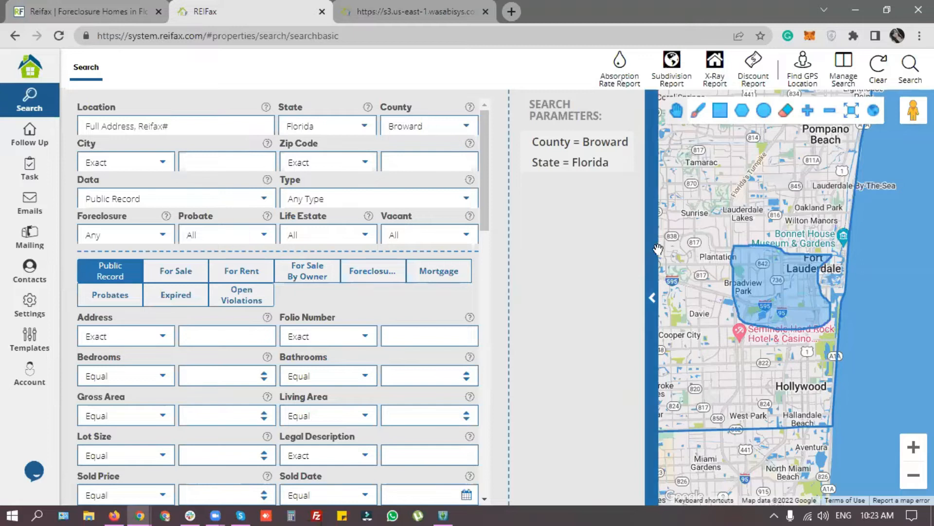
pyautogui.click(715, 68)
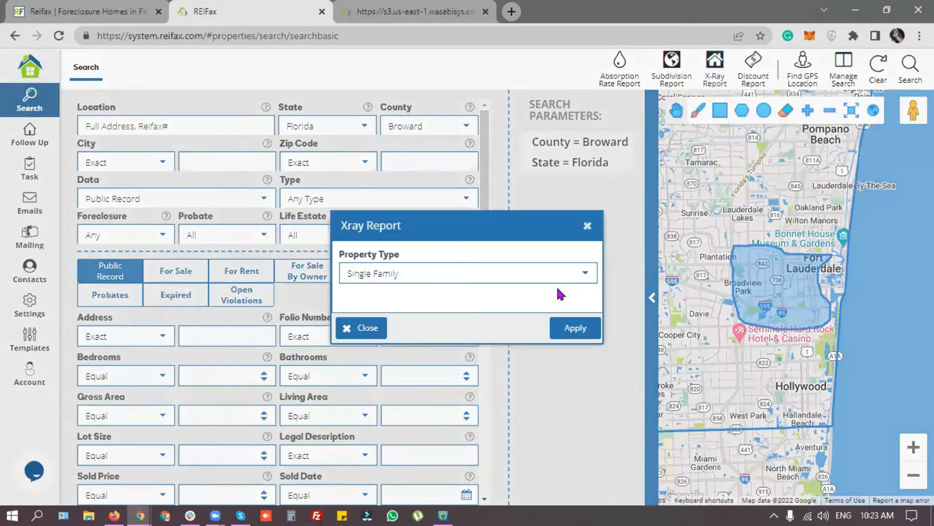
# Step: Generate the Single Family X-Ray Report and highlight the Total, Distress, Pre-Foreclosed and Foreclosed rows
pyautogui.click(583, 329)
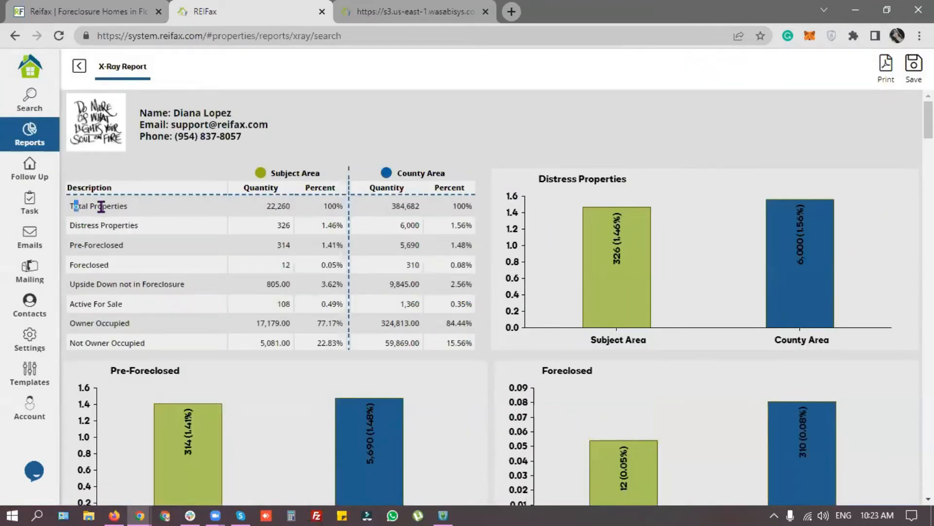
pyautogui.moveTo(74, 206); pyautogui.dragTo(142, 211)
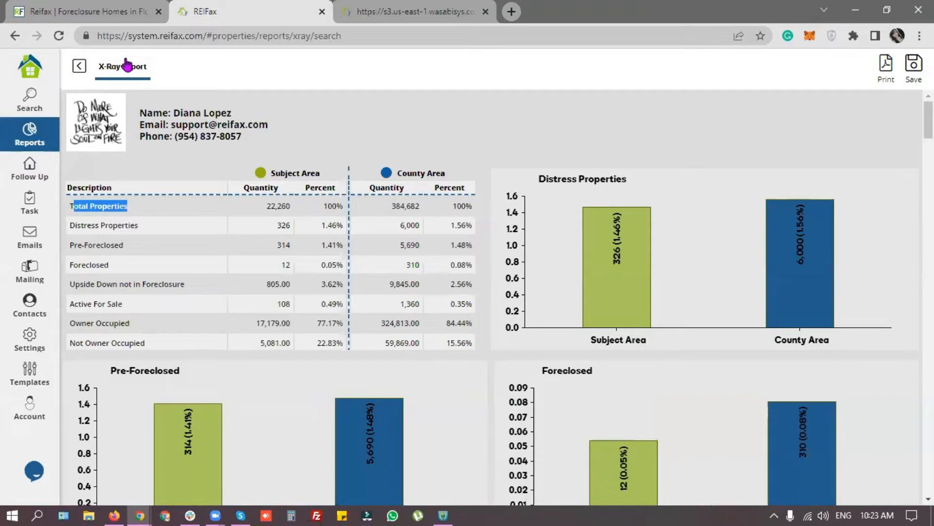
pyautogui.click(275, 150)
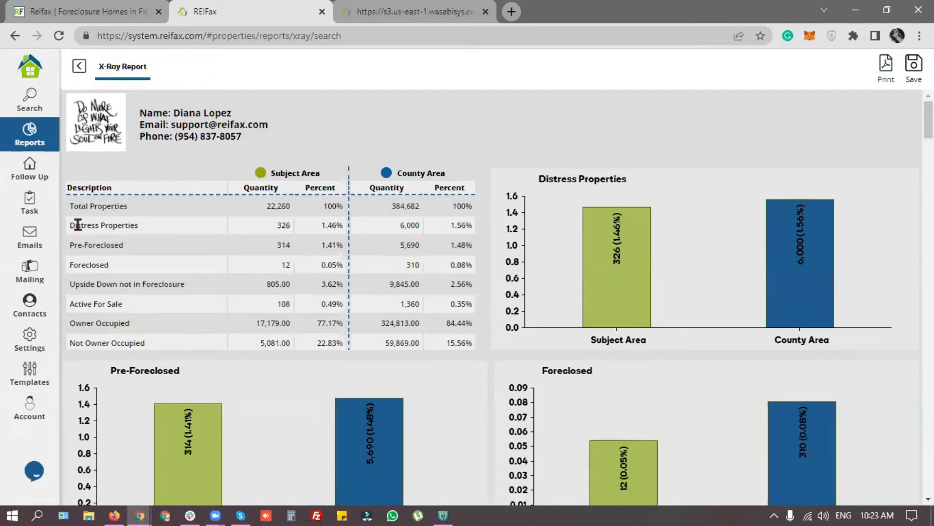
pyautogui.moveTo(77, 225); pyautogui.dragTo(161, 230)
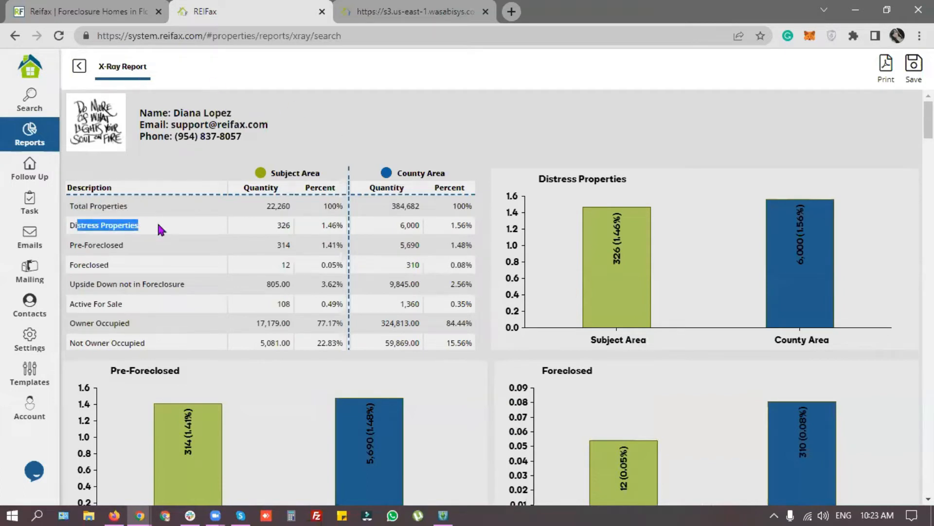
pyautogui.moveTo(75, 244); pyautogui.dragTo(136, 249)
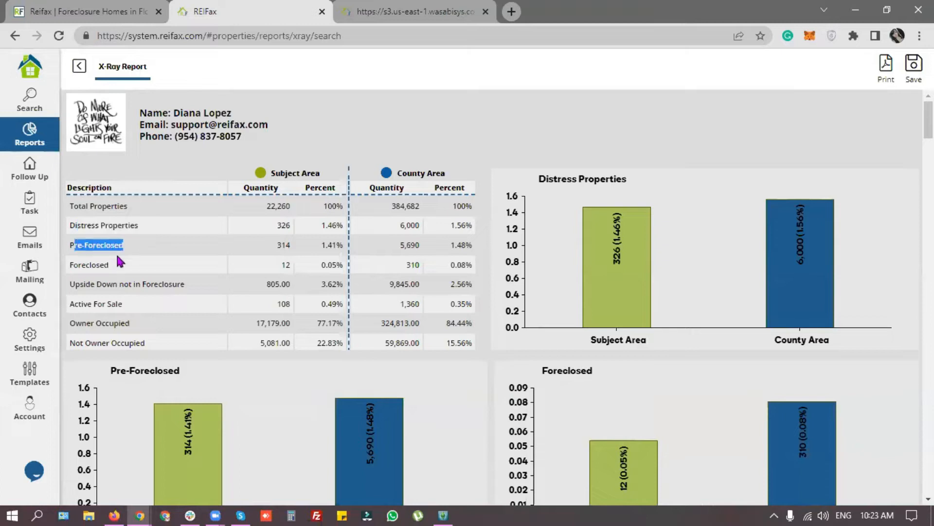
pyautogui.moveTo(74, 265); pyautogui.dragTo(137, 269)
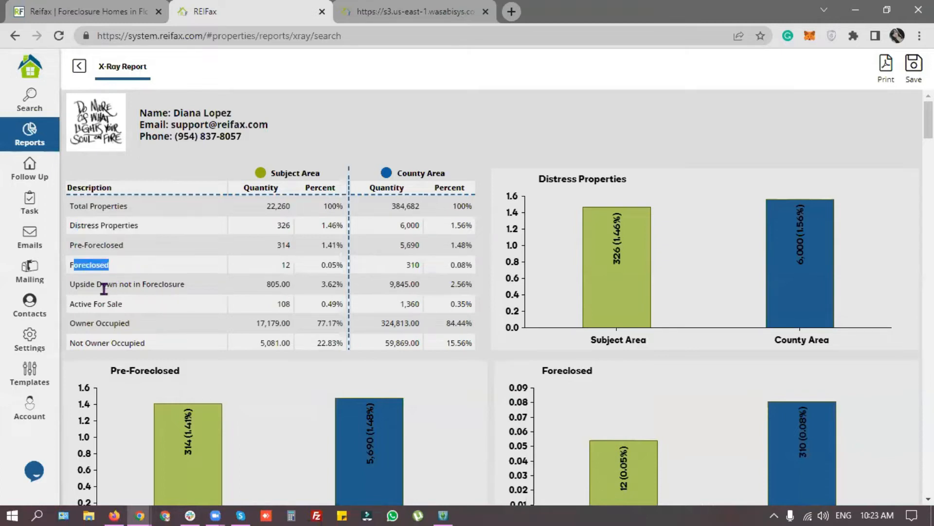
# Step: Highlight the Upside Down, Active For Sale and owner-occupancy rows, plus the Subject and County Area headings
pyautogui.moveTo(74, 283); pyautogui.dragTo(180, 284)
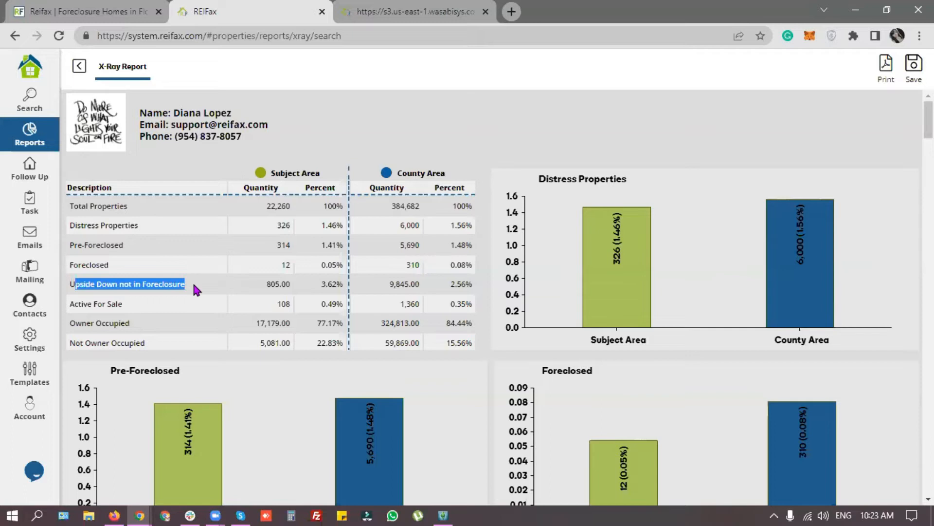
pyautogui.moveTo(74, 303); pyautogui.dragTo(171, 305)
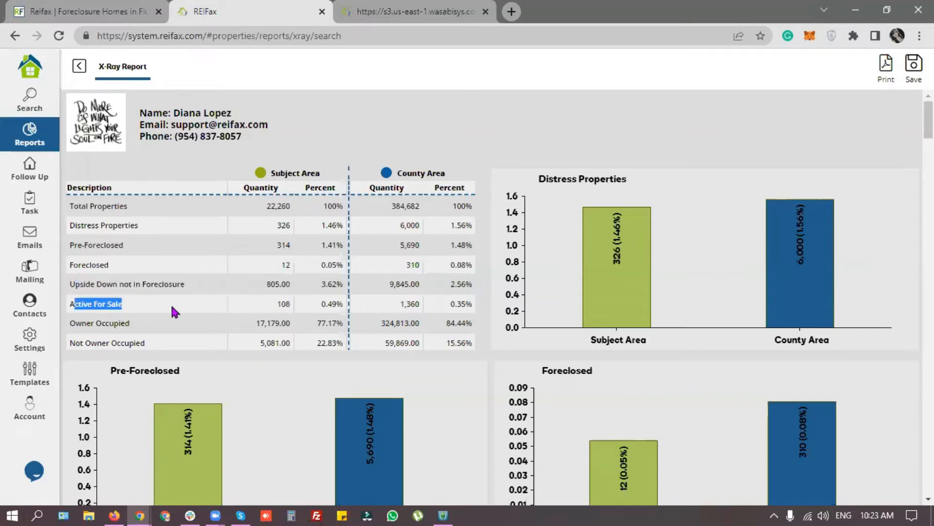
pyautogui.moveTo(71, 322); pyautogui.dragTo(149, 321)
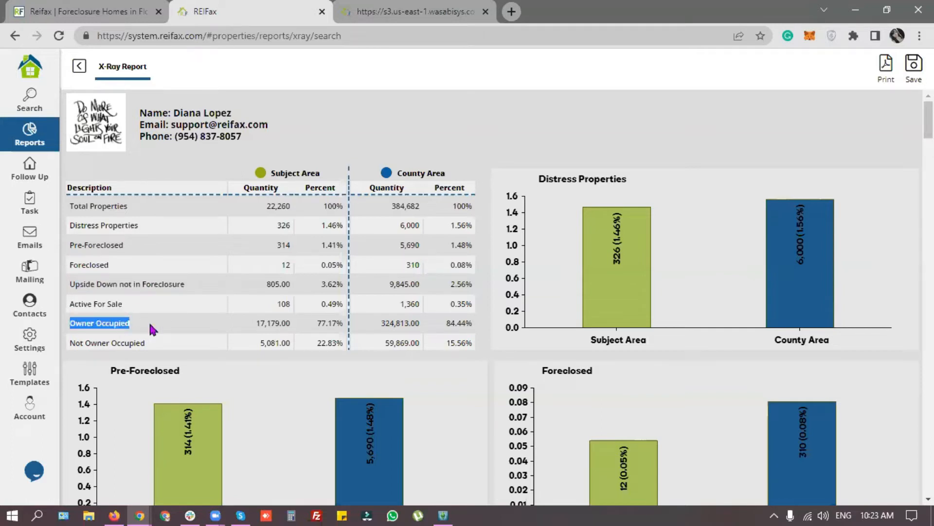
pyautogui.moveTo(76, 343); pyautogui.dragTo(157, 345)
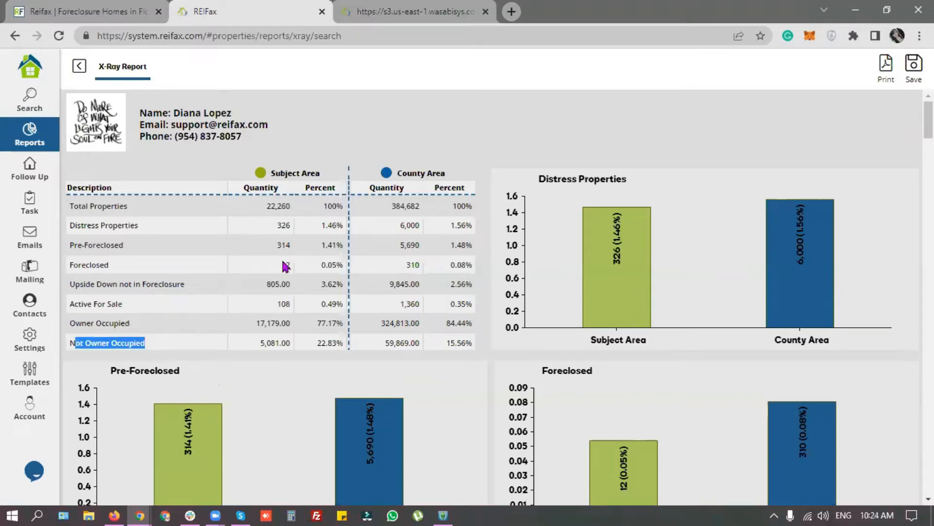
pyautogui.click(277, 175)
pyautogui.moveTo(298, 172); pyautogui.dragTo(315, 173)
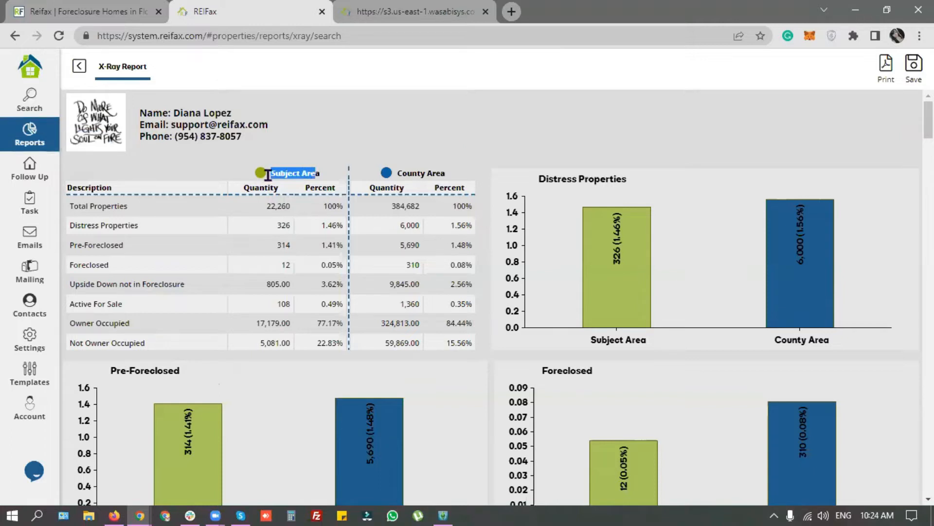
pyautogui.click(421, 172)
pyautogui.moveTo(402, 171); pyautogui.dragTo(471, 171)
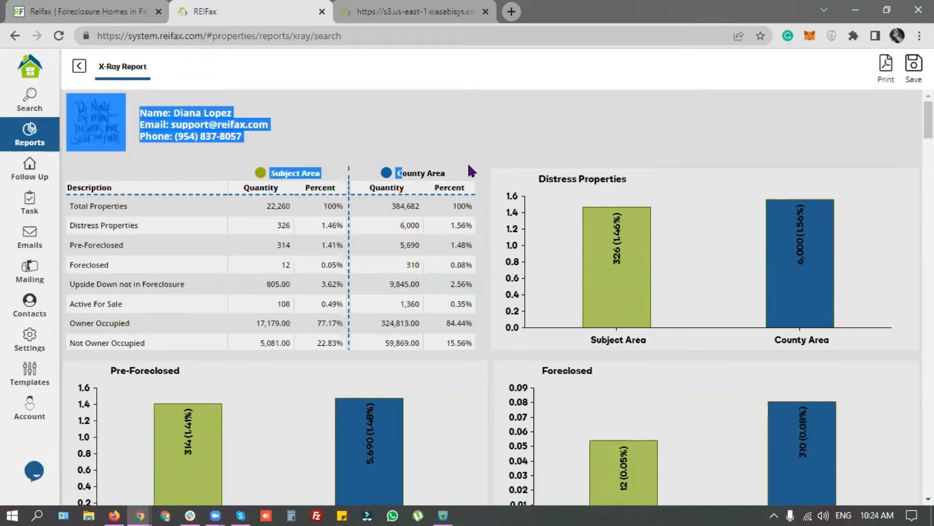
pyautogui.click(438, 174)
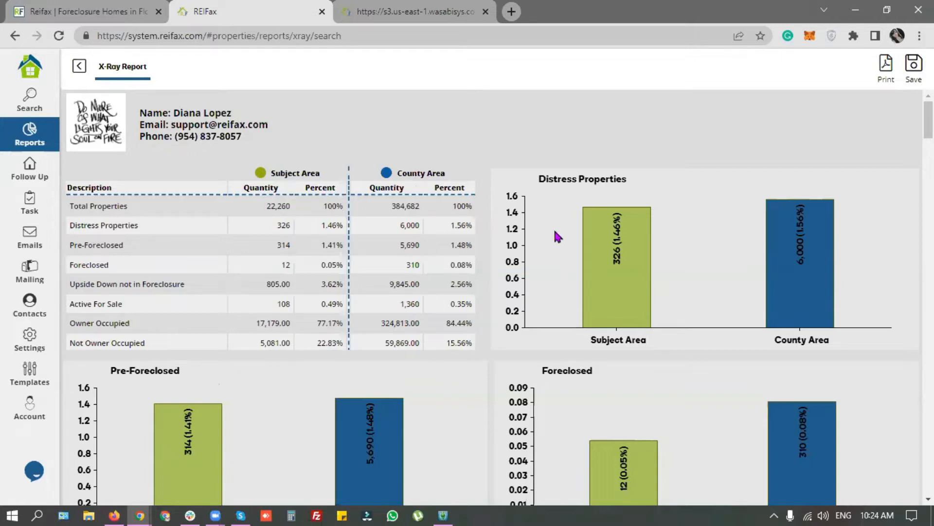
# Step: Scroll to the Pre-Foreclosed table and highlight totals of 314 (subject area) and 5,690 (county)
pyautogui.scroll(-3, 544, 246)
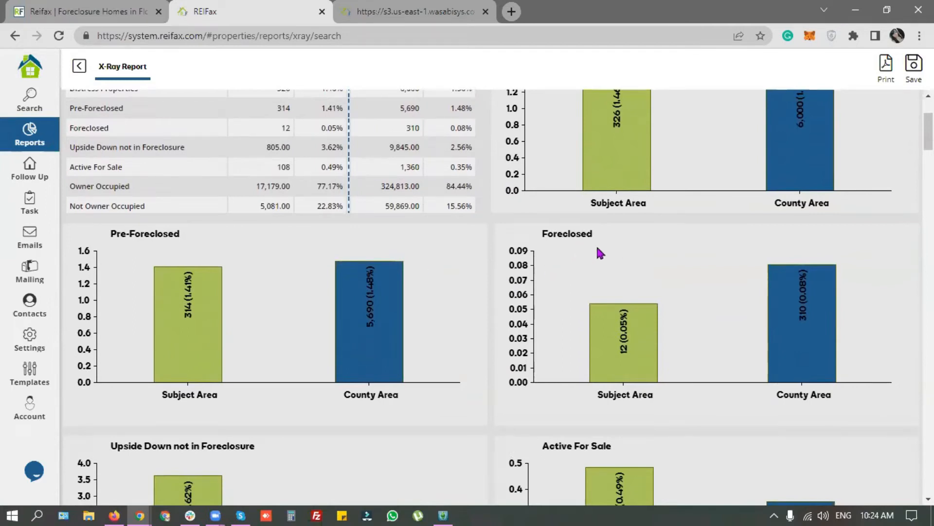
pyautogui.scroll(-4, 402, 299)
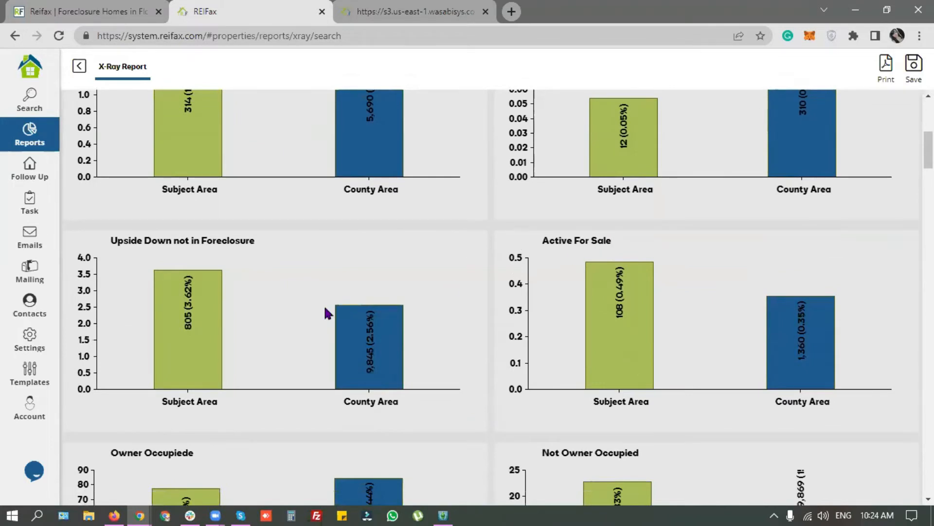
pyautogui.scroll(-4, 321, 305)
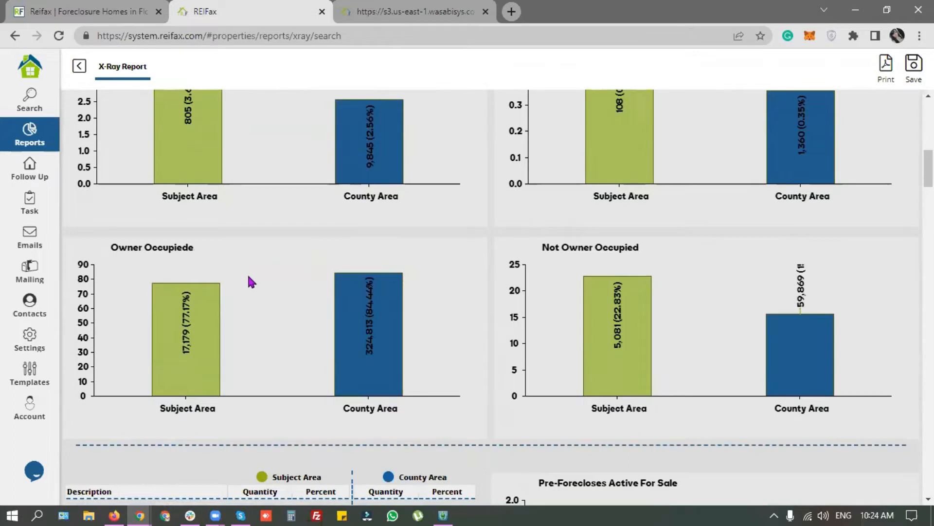
pyautogui.scroll(-1, 449, 344)
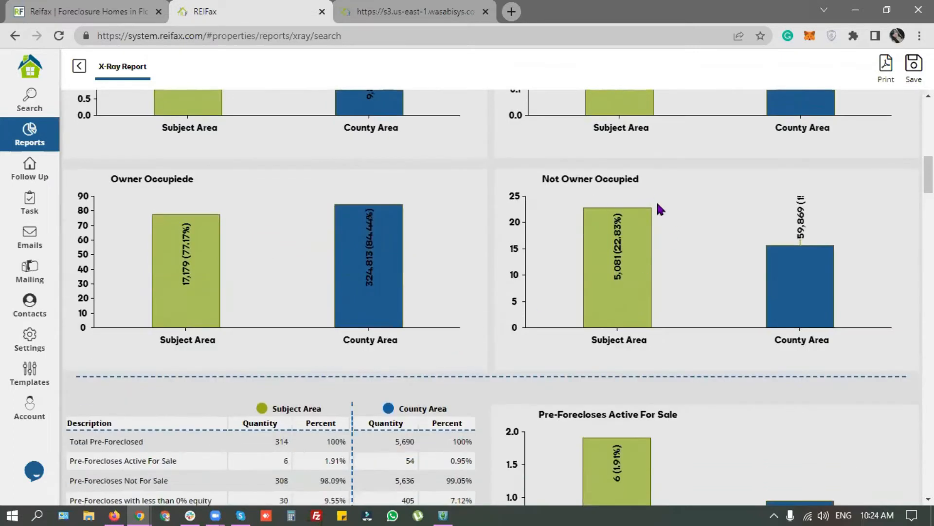
pyautogui.scroll(-3, 554, 312)
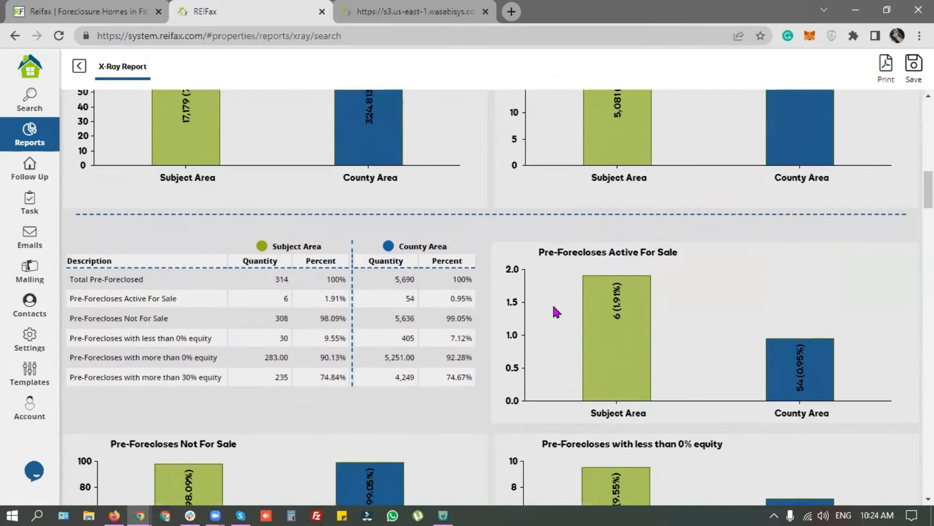
pyautogui.scroll(-1, 556, 312)
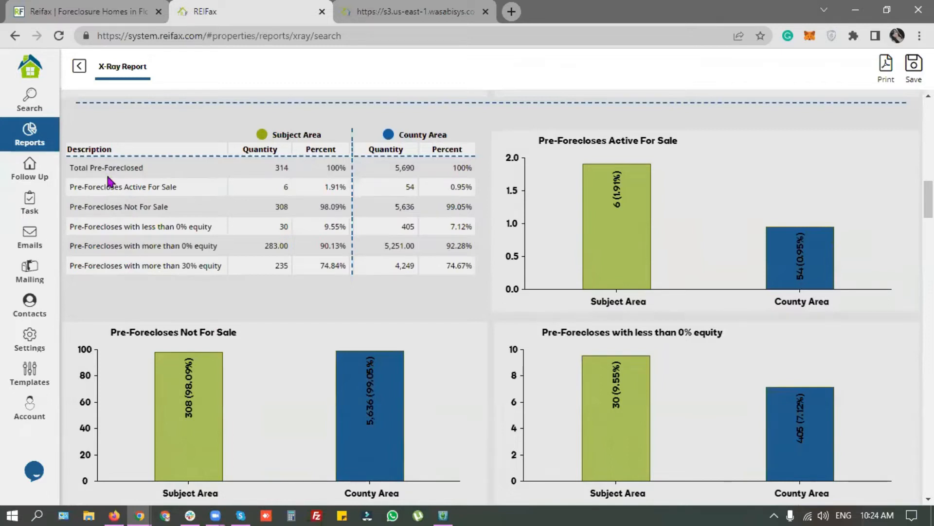
pyautogui.moveTo(95, 168); pyautogui.dragTo(156, 166)
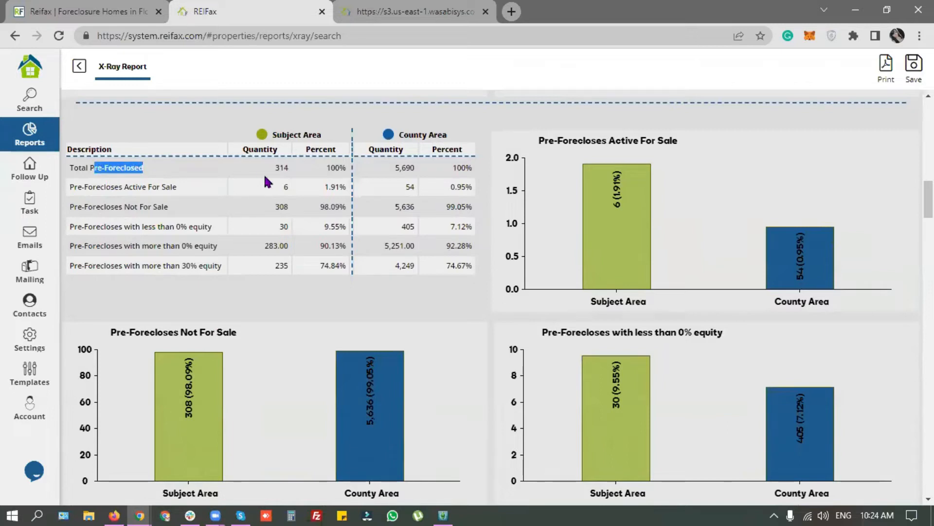
pyautogui.doubleClick(286, 167)
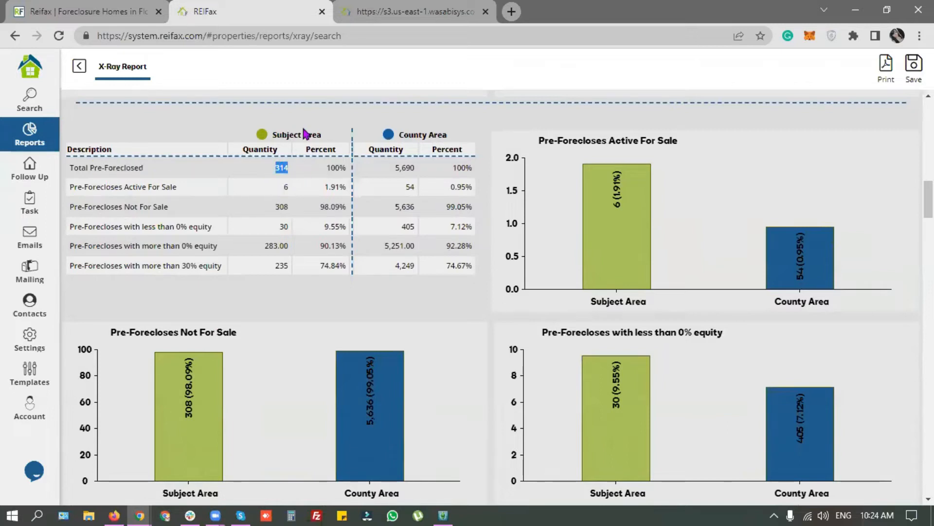
pyautogui.click(400, 169)
pyautogui.doubleClick(400, 168)
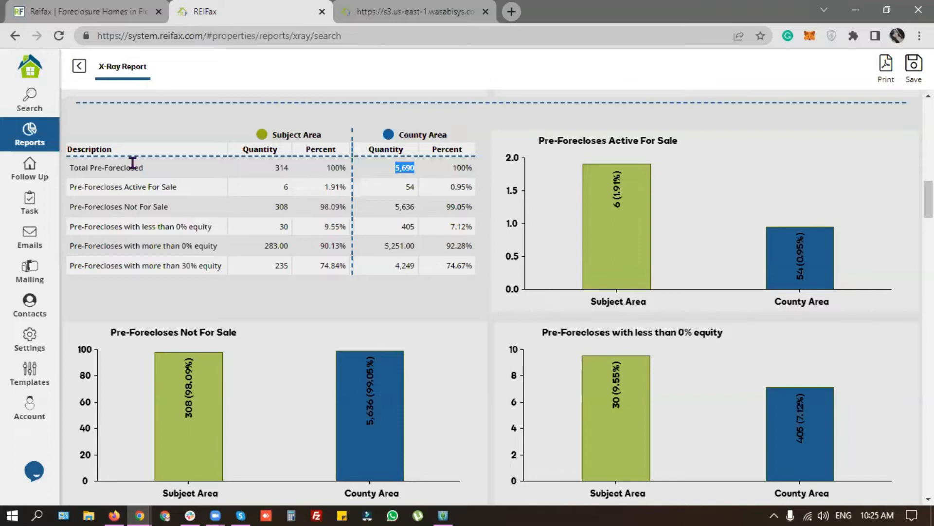
# Step: Highlight the Active For Sale (6), Not For Sale (308) and equity rows (<0%, >0%, >30%)
pyautogui.moveTo(124, 187); pyautogui.dragTo(288, 189)
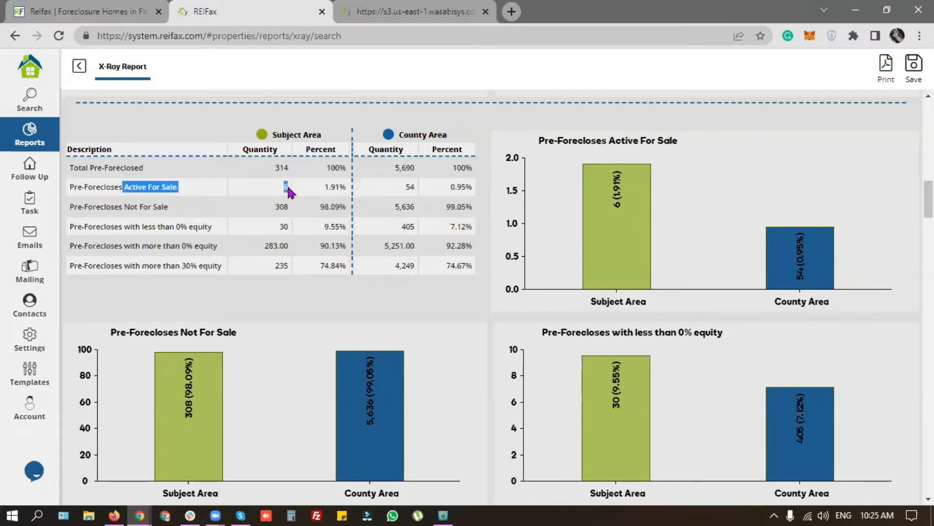
pyautogui.click(95, 208)
pyautogui.moveTo(70, 207); pyautogui.dragTo(291, 206)
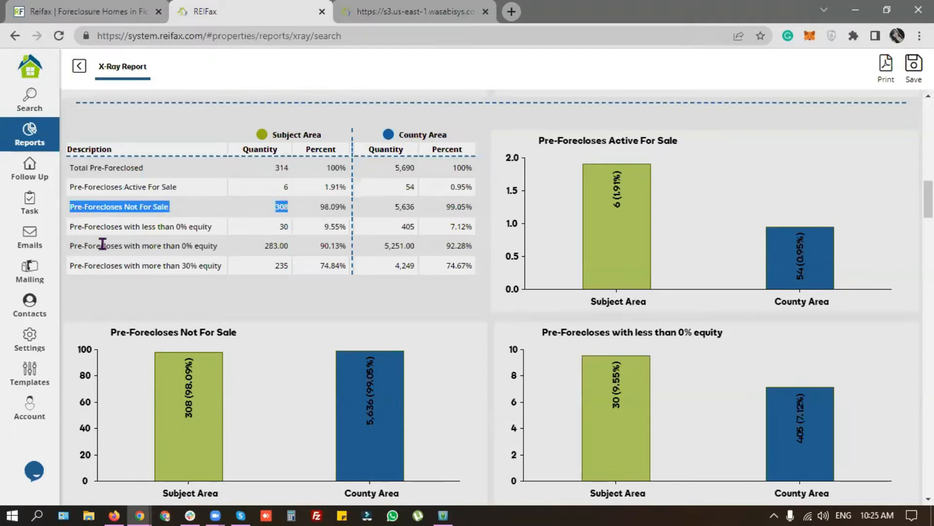
pyautogui.click(98, 221)
pyautogui.moveTo(70, 226); pyautogui.dragTo(219, 227)
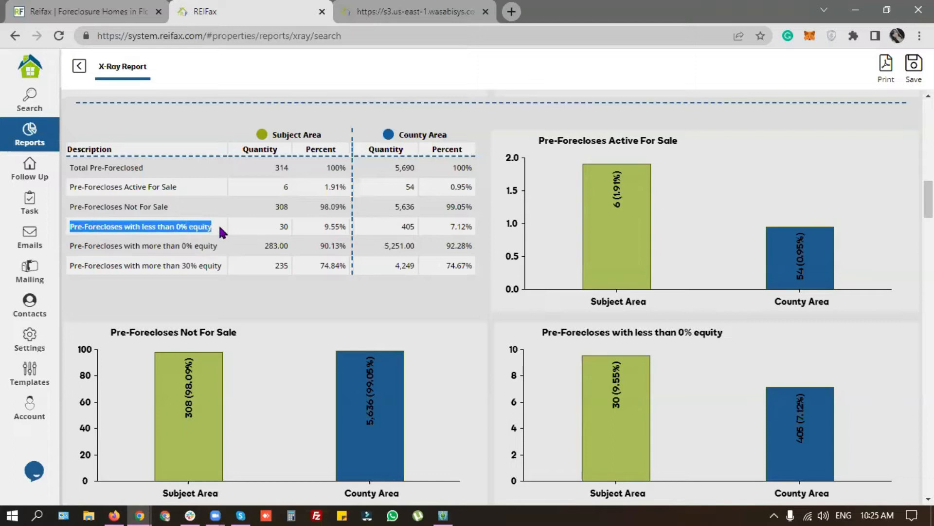
pyautogui.moveTo(220, 228); pyautogui.dragTo(289, 226)
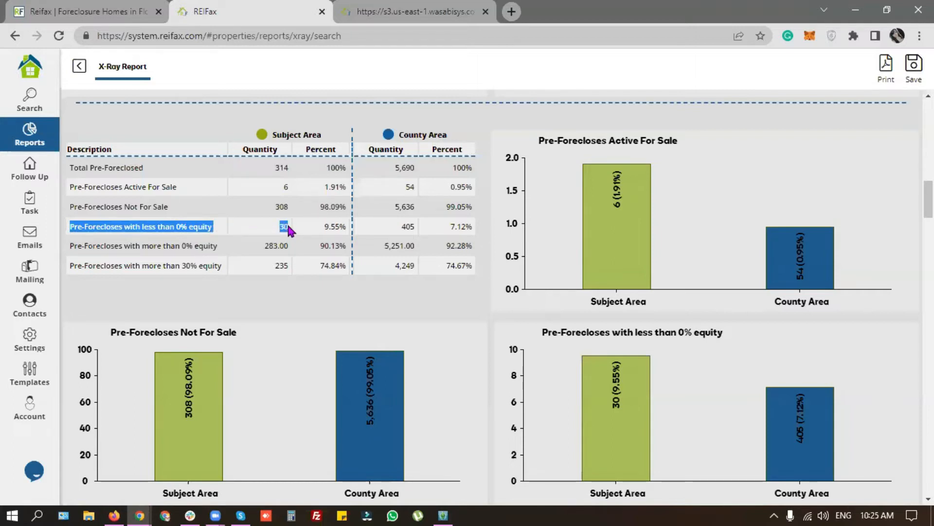
pyautogui.moveTo(175, 226); pyautogui.dragTo(217, 237)
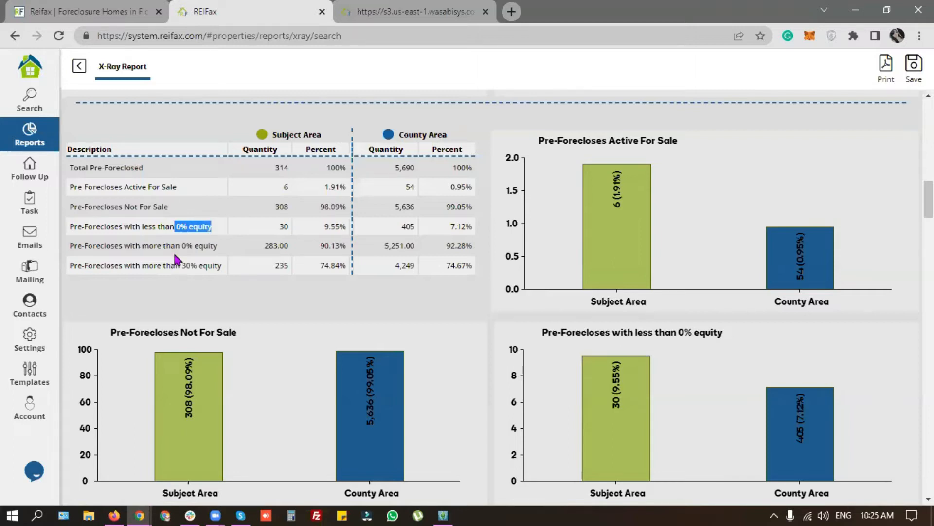
pyautogui.moveTo(119, 245); pyautogui.dragTo(219, 246)
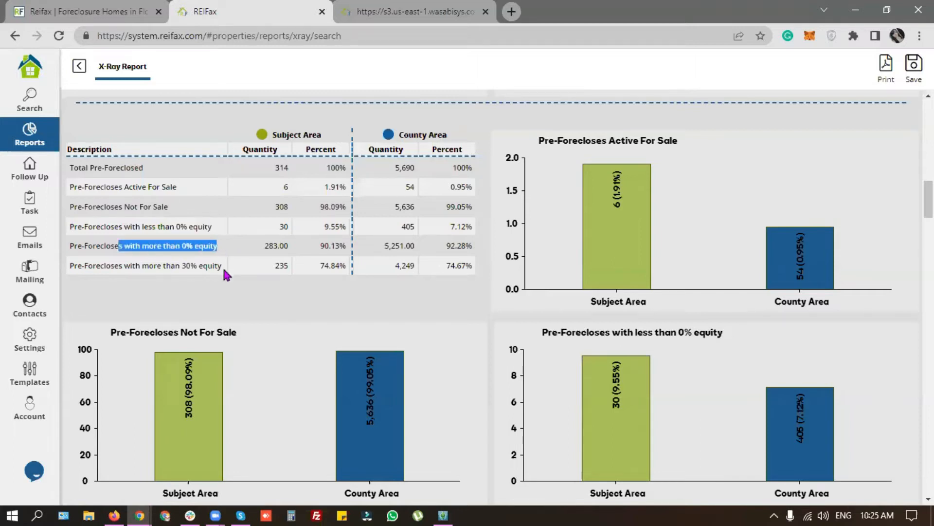
pyautogui.moveTo(88, 265); pyautogui.dragTo(230, 276)
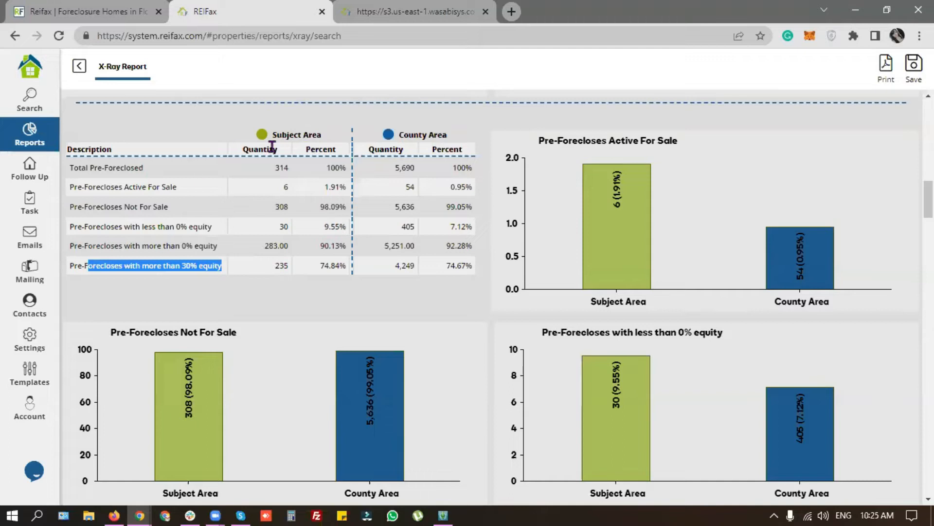
pyautogui.click(323, 289)
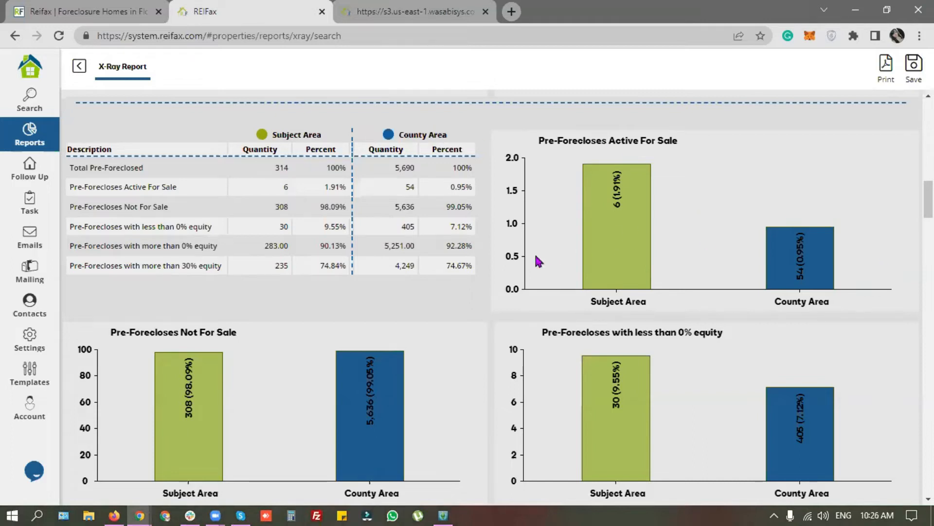
# Step: Highlight the Total Foreclosed table: 12 subject-area foreclosures, none for sale, versus 310 countywide
pyautogui.scroll(-3, 539, 261)
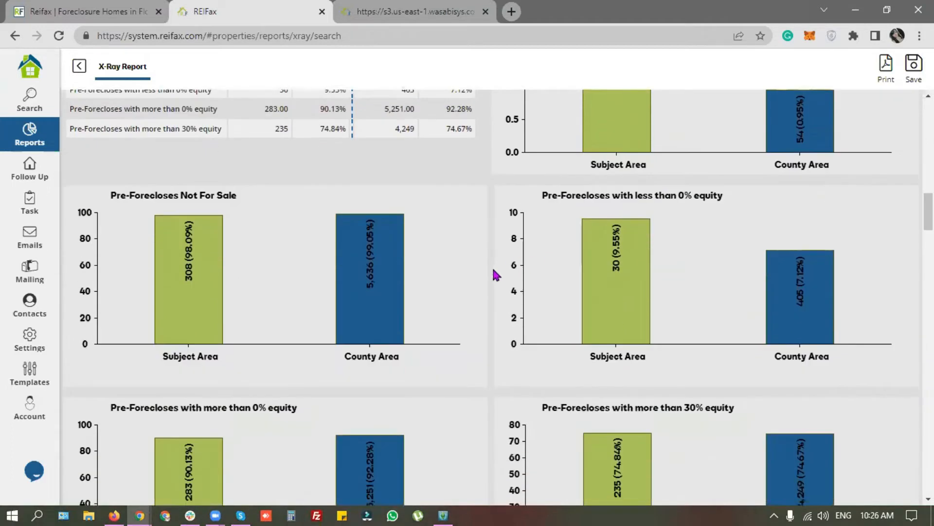
pyautogui.scroll(-8, 495, 273)
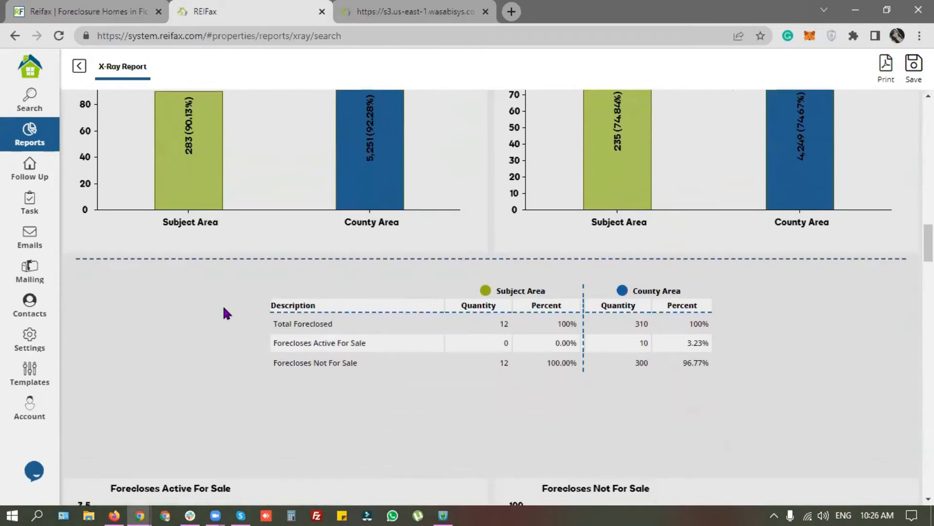
pyautogui.scroll(-3, 223, 305)
pyautogui.moveTo(277, 191); pyautogui.dragTo(336, 192)
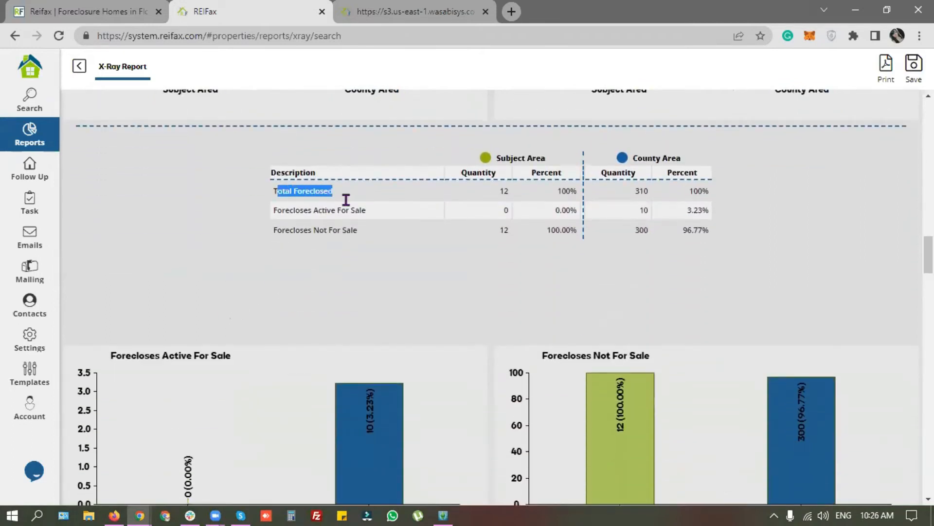
pyautogui.click(371, 276)
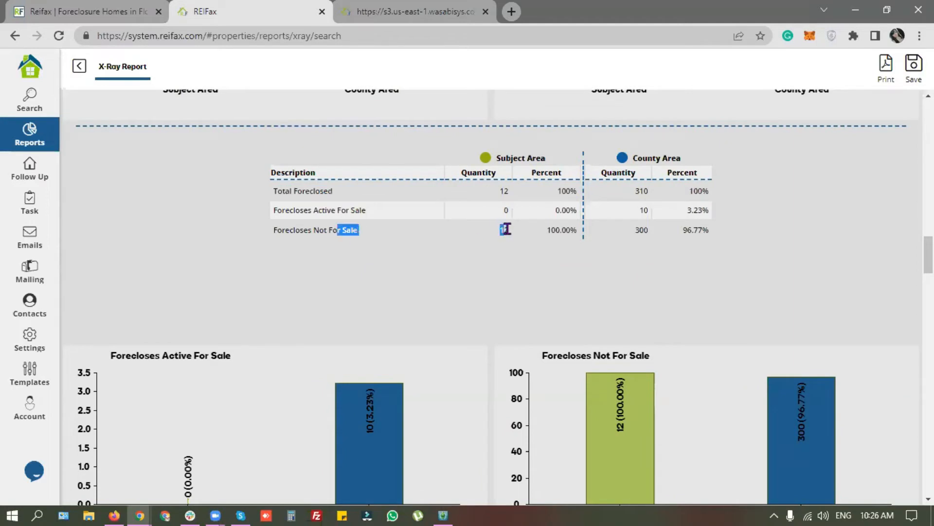
pyautogui.click(282, 267)
pyautogui.scroll(-1, 282, 267)
# Step: Highlight the Upside Down table's Total (805), Active For Sale and Not For Sale rows
pyautogui.scroll(-3, 389, 283)
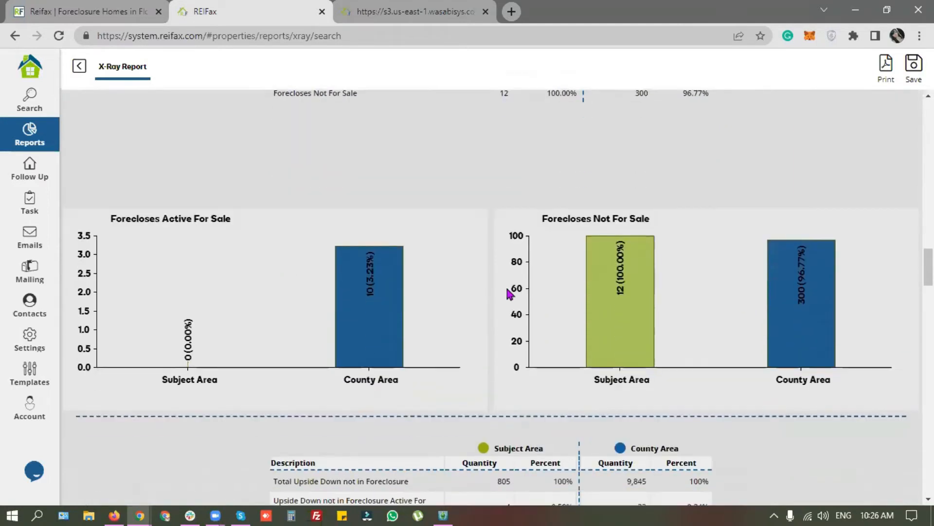
pyautogui.scroll(-2, 243, 268)
pyautogui.scroll(-5, 218, 260)
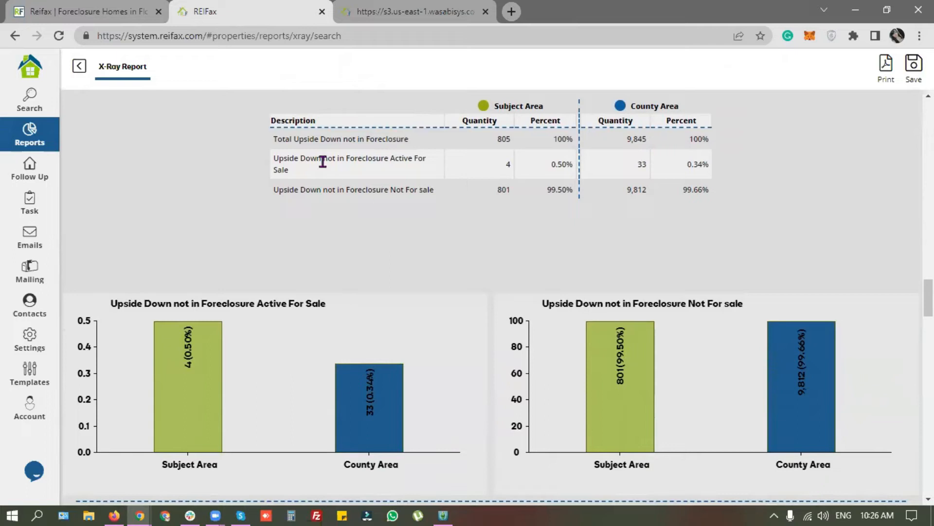
pyautogui.moveTo(303, 140); pyautogui.dragTo(511, 145)
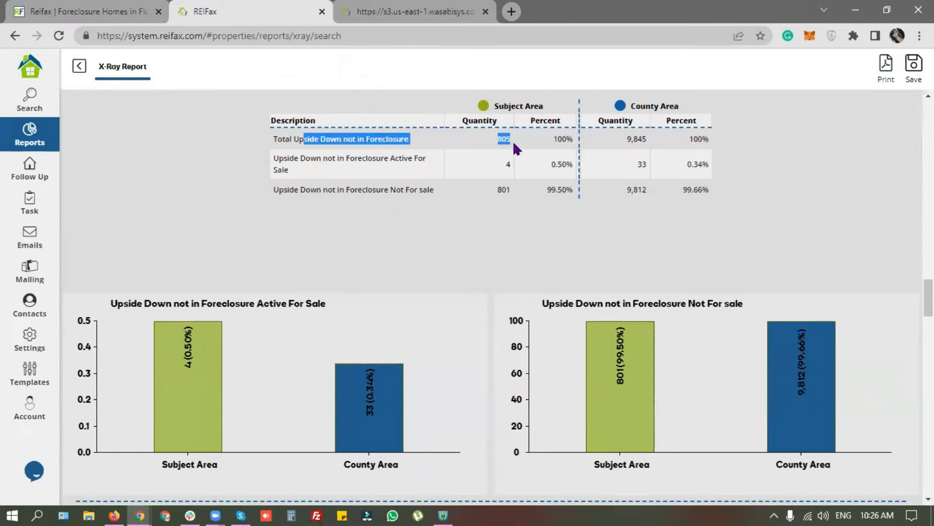
pyautogui.moveTo(390, 160); pyautogui.dragTo(439, 167)
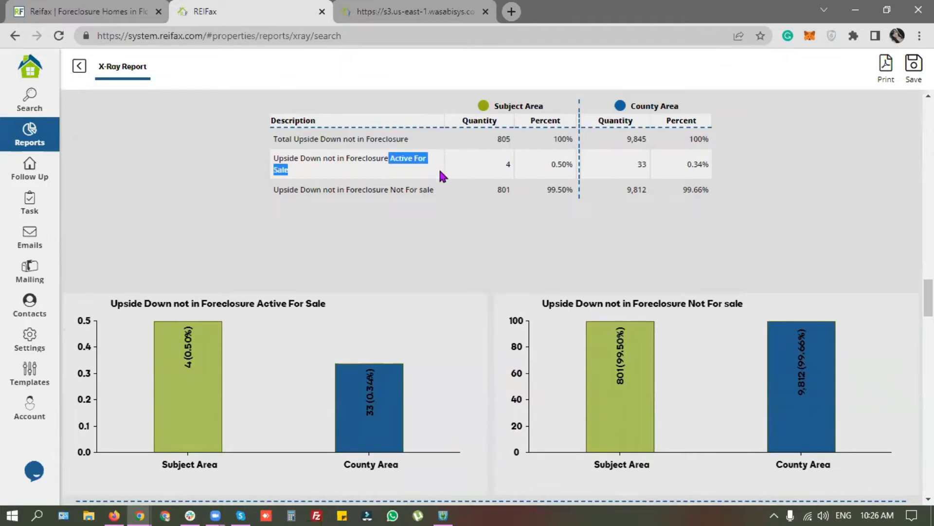
pyautogui.moveTo(391, 190); pyautogui.dragTo(451, 191)
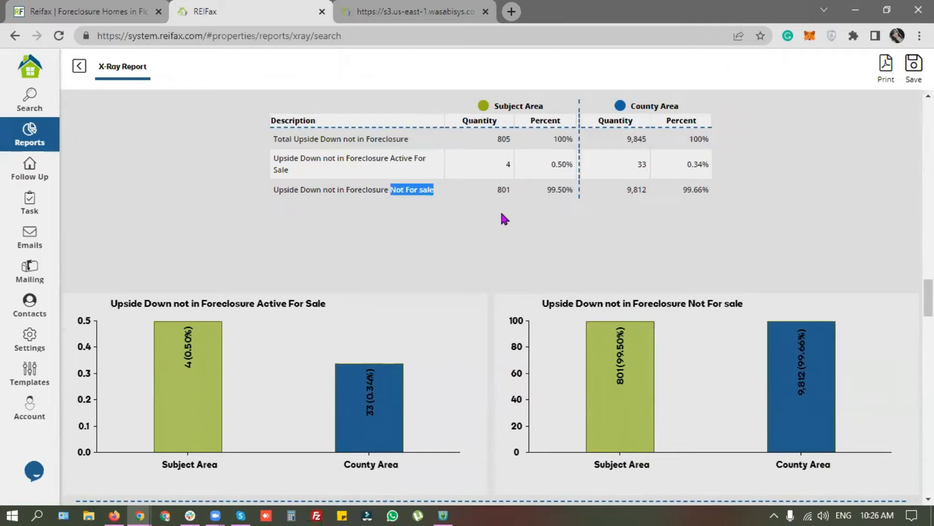
pyautogui.click(209, 271)
pyautogui.scroll(-3, 209, 271)
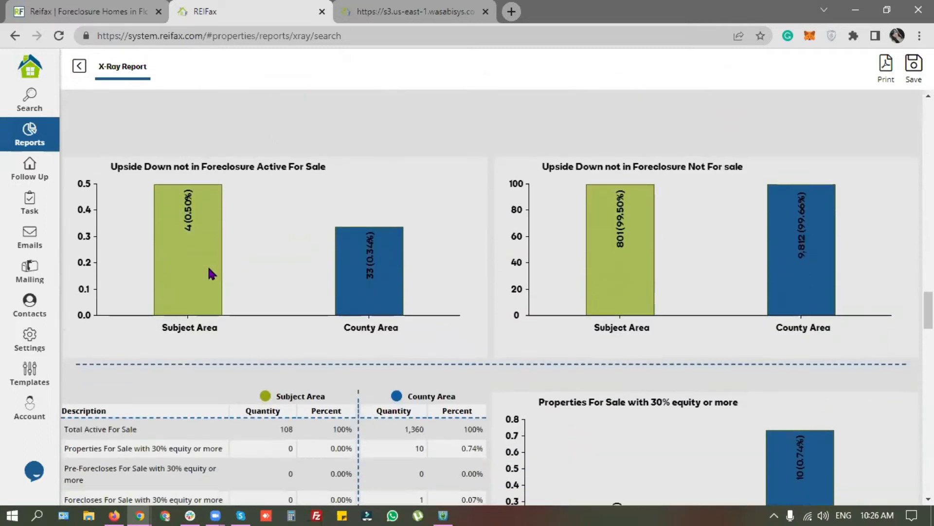
pyautogui.scroll(-5, 412, 282)
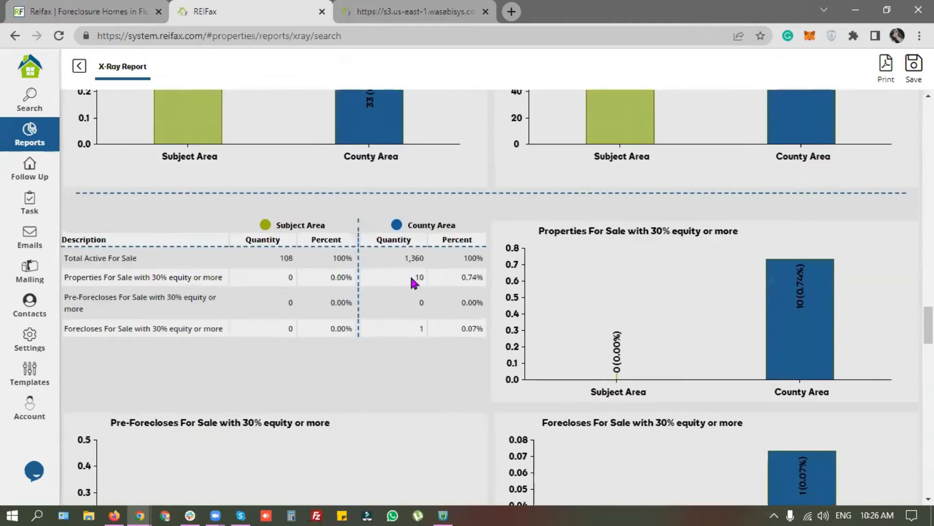
pyautogui.moveTo(82, 159); pyautogui.dragTo(141, 161)
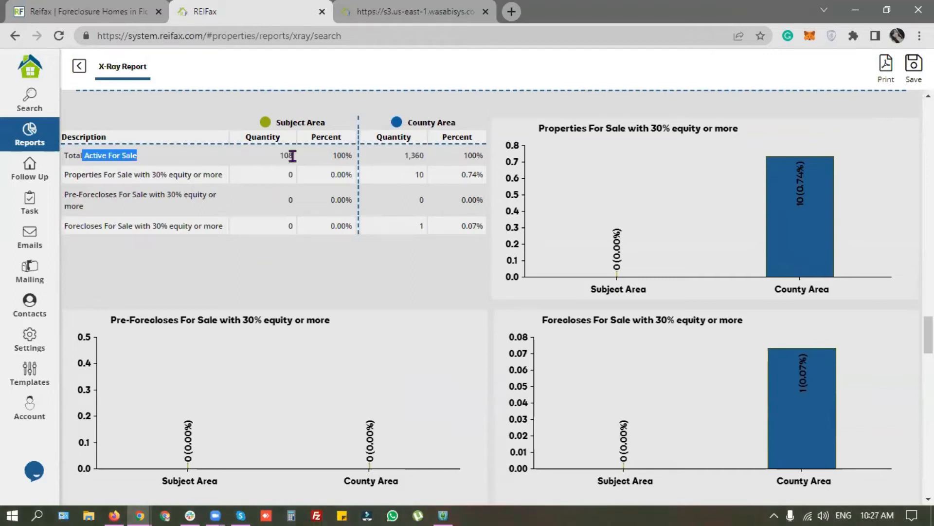
pyautogui.click(118, 175)
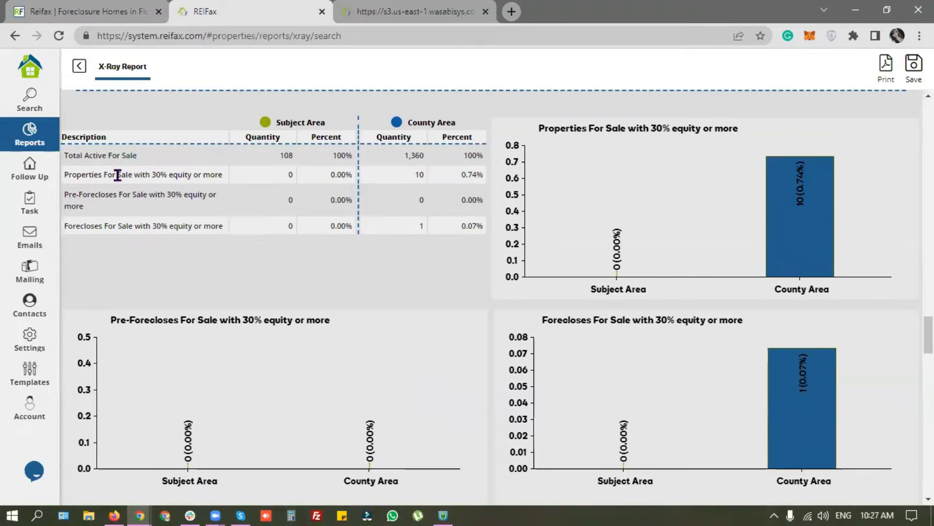
pyautogui.moveTo(154, 176); pyautogui.dragTo(249, 181)
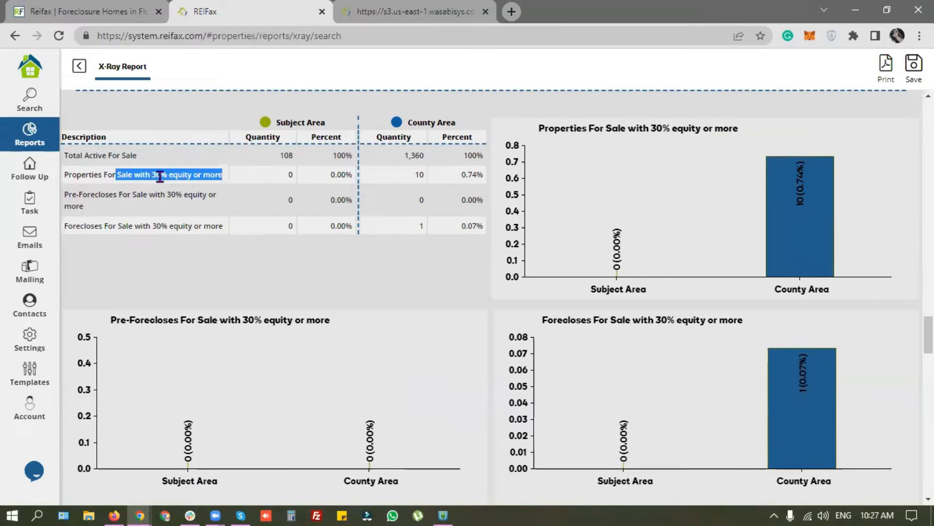
pyautogui.moveTo(88, 155); pyautogui.dragTo(176, 162)
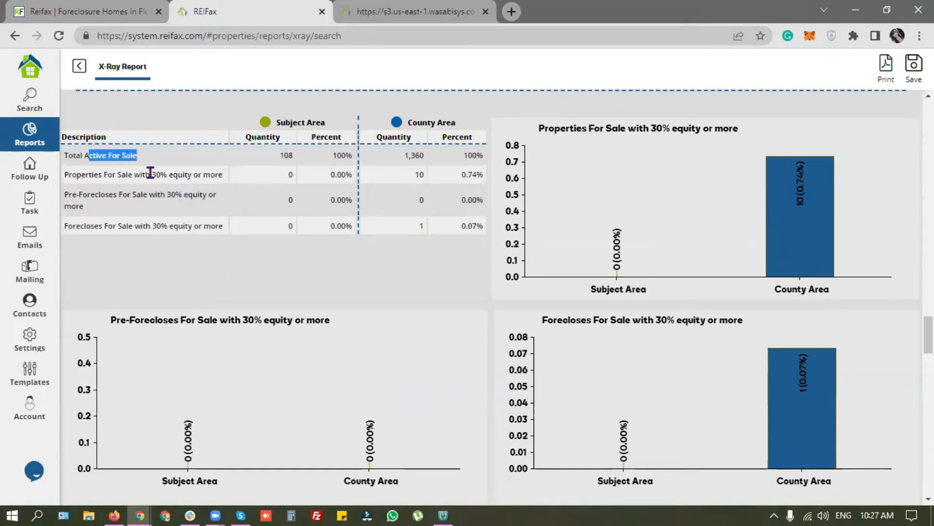
pyautogui.moveTo(150, 173); pyautogui.dragTo(187, 229)
pyautogui.click(215, 266)
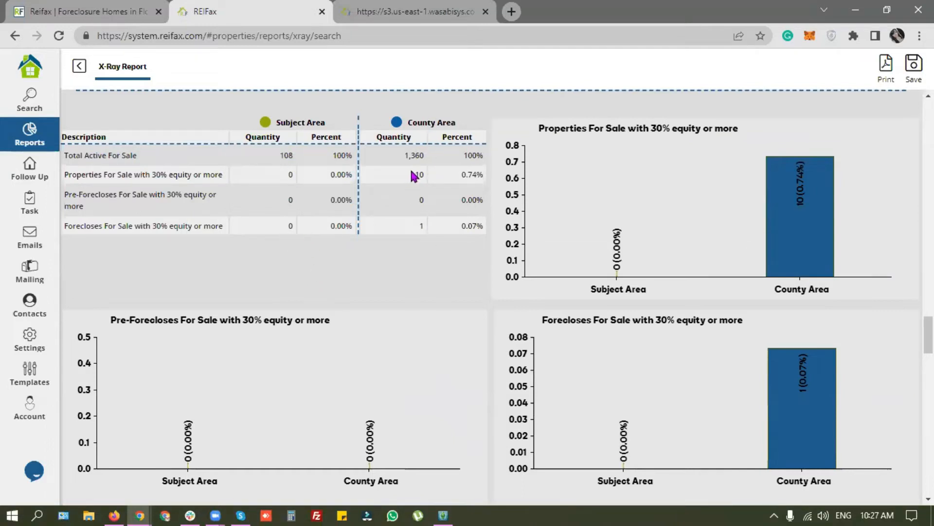
pyautogui.moveTo(143, 174); pyautogui.dragTo(232, 179)
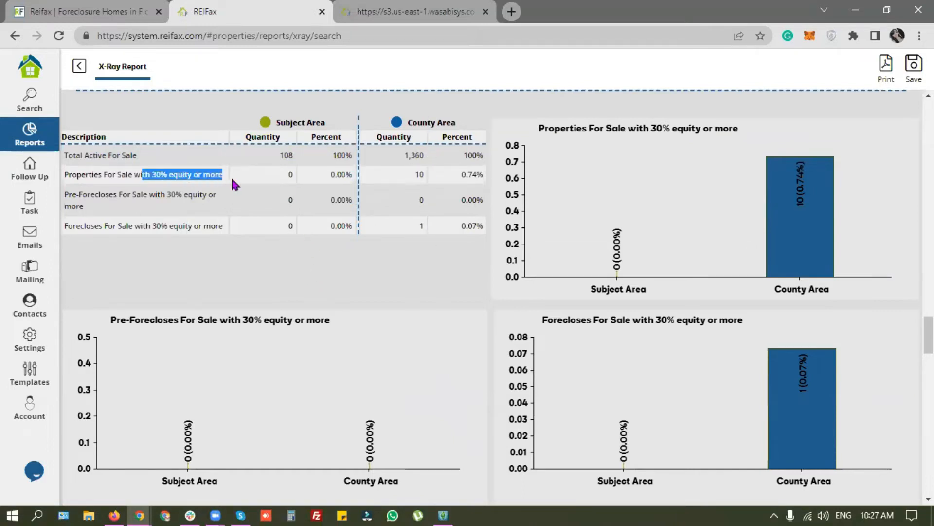
pyautogui.moveTo(143, 225); pyautogui.dragTo(446, 229)
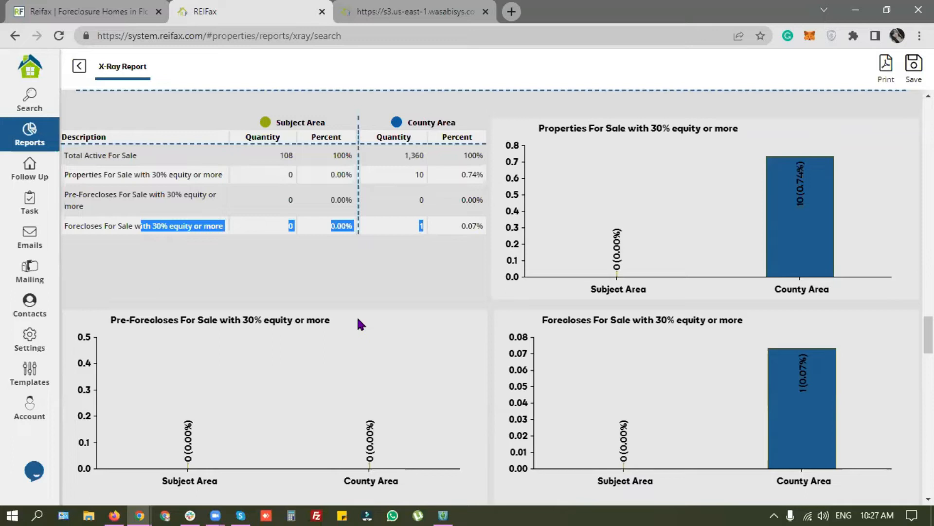
pyautogui.moveTo(62, 223); pyautogui.dragTo(113, 226)
pyautogui.moveTo(67, 194); pyautogui.dragTo(136, 194)
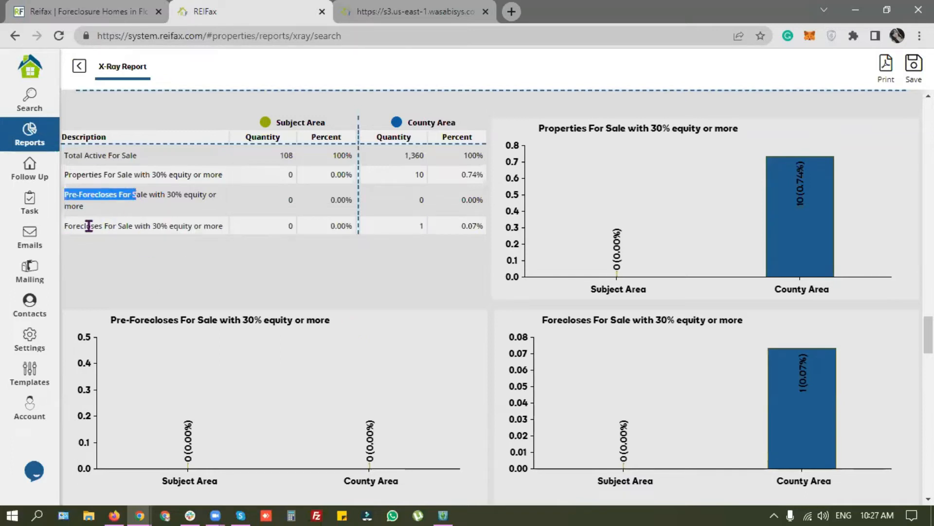
pyautogui.click(70, 226)
pyautogui.moveTo(69, 226); pyautogui.dragTo(162, 225)
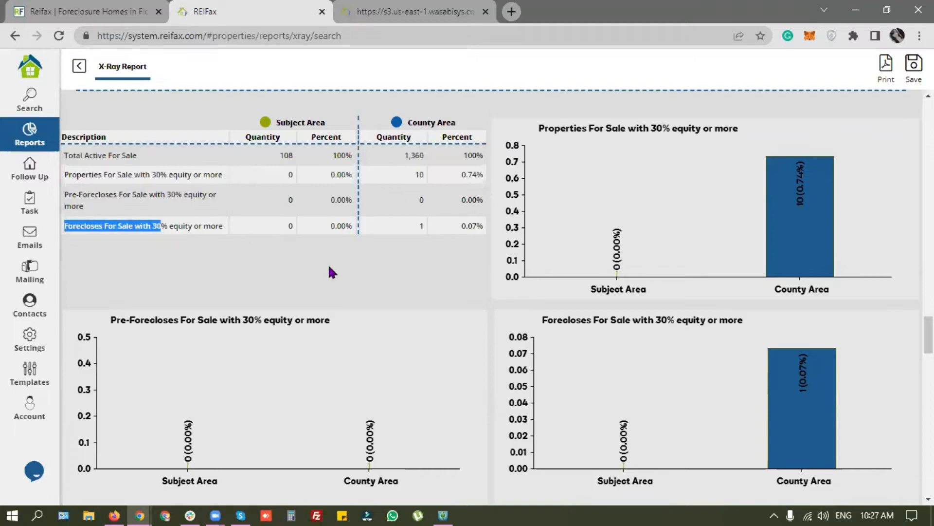
pyautogui.click(309, 263)
pyautogui.scroll(-4, 232, 285)
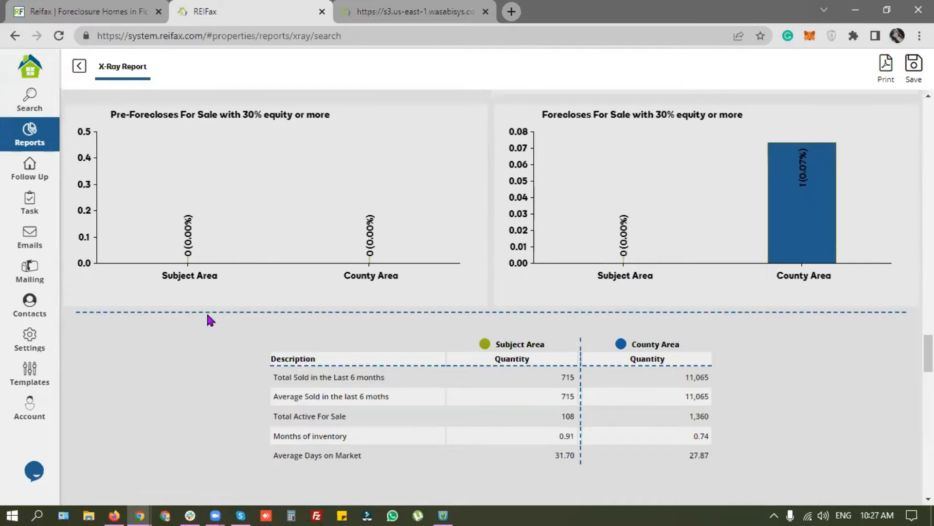
# Step: Highlight sold totals, average sold 715, active listings, 0.91 months of inventory and 31.70 days on market
pyautogui.scroll(-4, 206, 311)
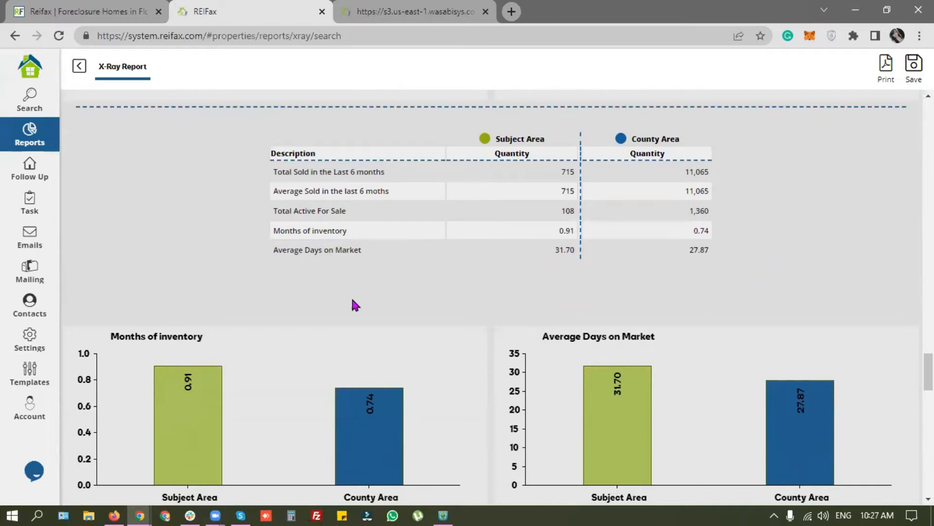
pyautogui.moveTo(286, 172); pyautogui.dragTo(385, 176)
pyautogui.click(570, 168)
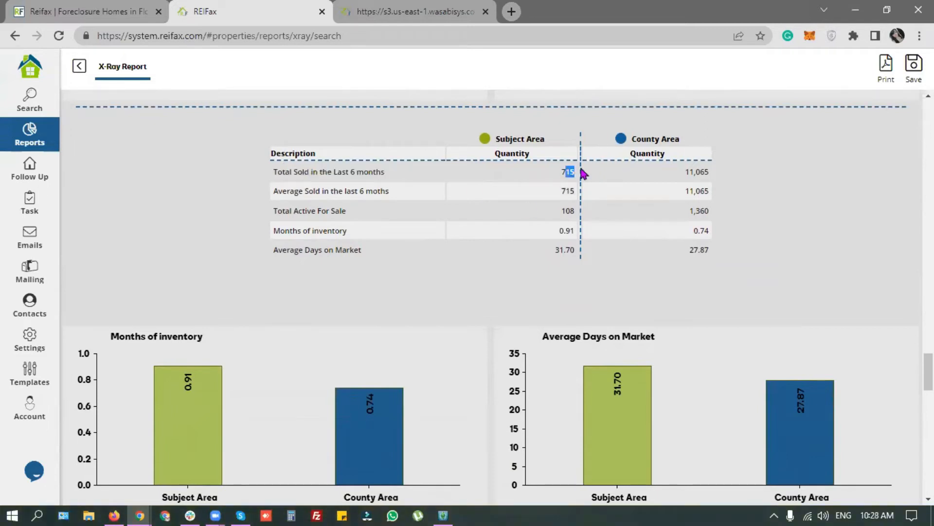
pyautogui.moveTo(293, 190); pyautogui.dragTo(385, 190)
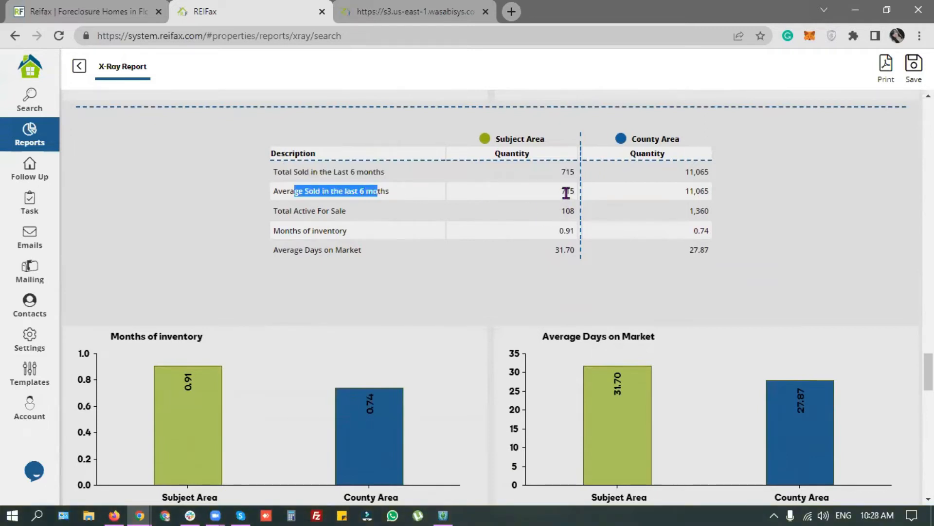
pyautogui.moveTo(582, 192); pyautogui.dragTo(566, 191)
pyautogui.moveTo(277, 211); pyautogui.dragTo(574, 211)
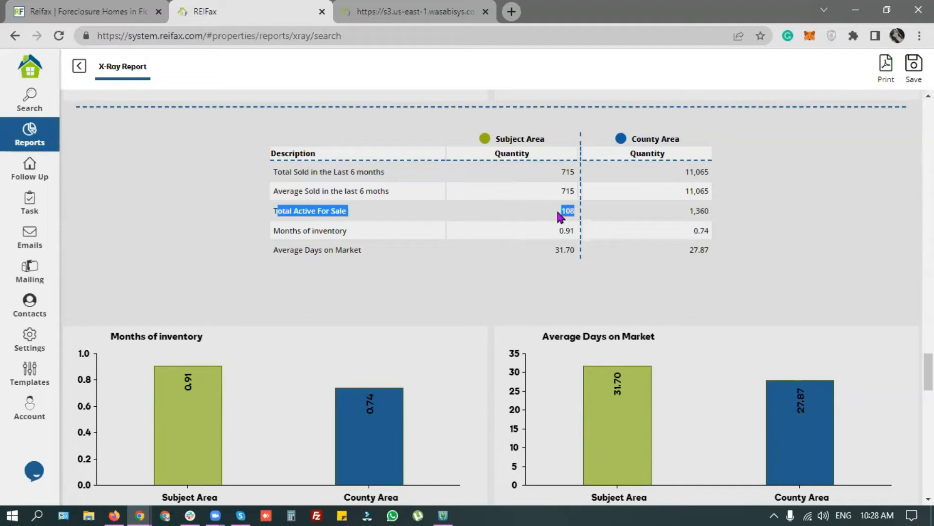
pyautogui.moveTo(276, 229); pyautogui.dragTo(582, 234)
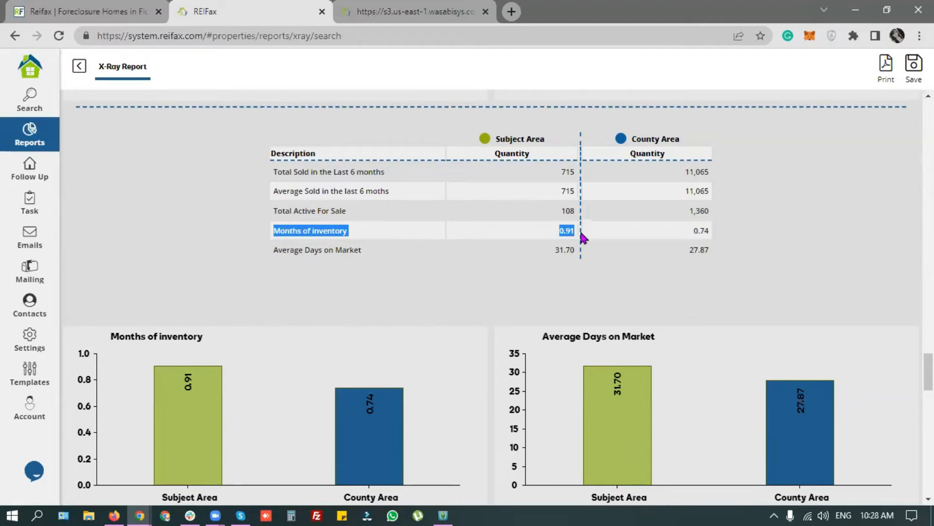
pyautogui.moveTo(275, 249); pyautogui.dragTo(608, 249)
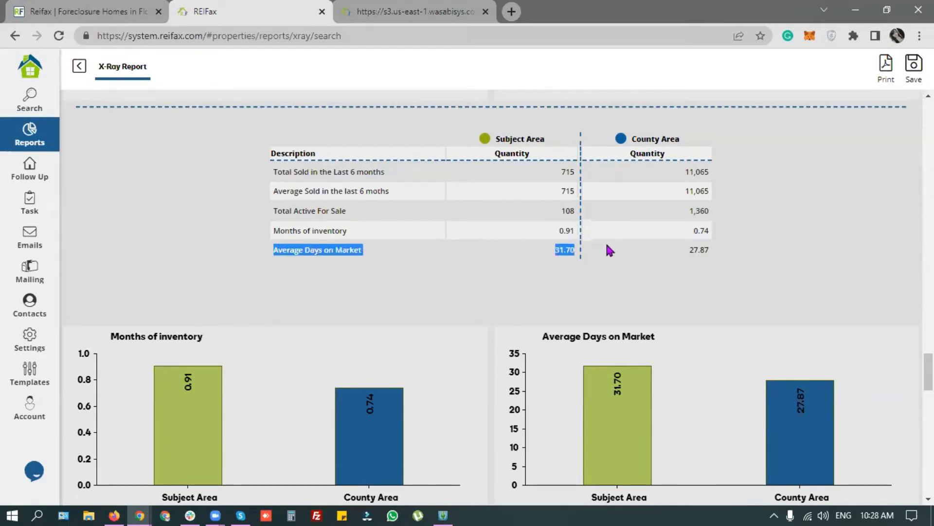
pyautogui.click(536, 275)
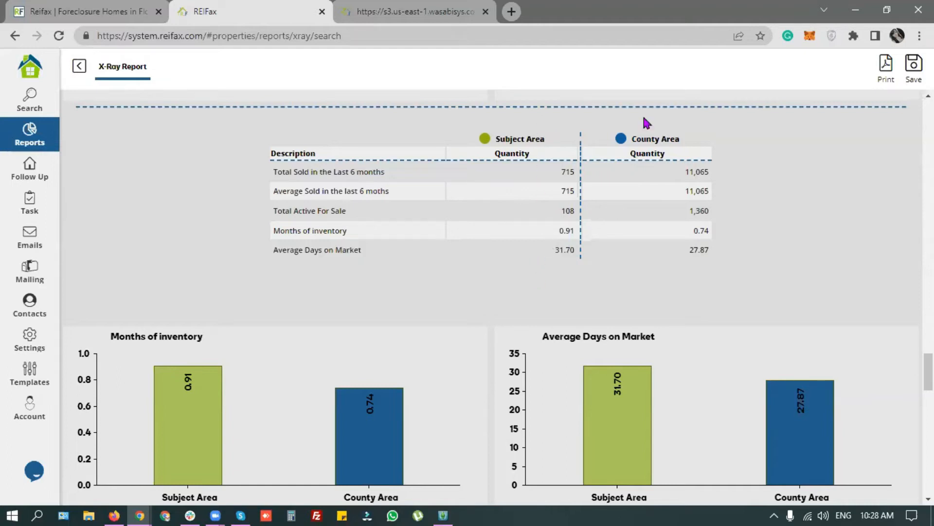
# Step: Scroll to the Average Sold Price table and highlight its 3, 6, 9 and 12 month labels
pyautogui.scroll(-3, 391, 318)
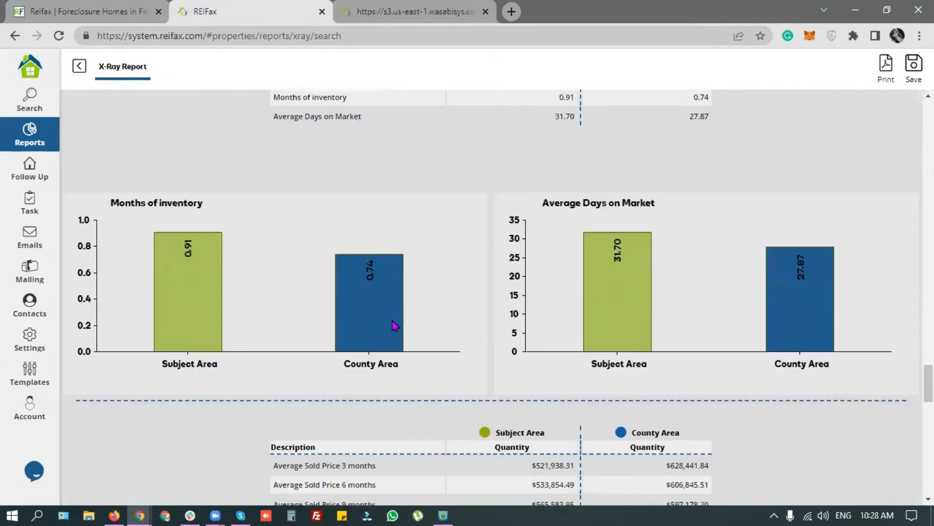
pyautogui.scroll(-3, 391, 319)
pyautogui.scroll(-3, 176, 338)
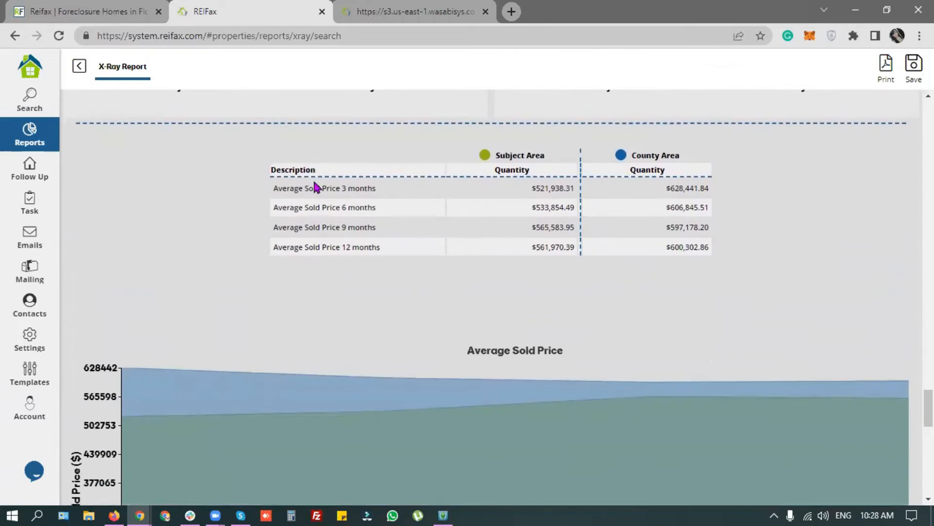
pyautogui.moveTo(276, 189); pyautogui.dragTo(323, 187)
pyautogui.click(361, 189)
pyautogui.moveTo(340, 189); pyautogui.dragTo(405, 206)
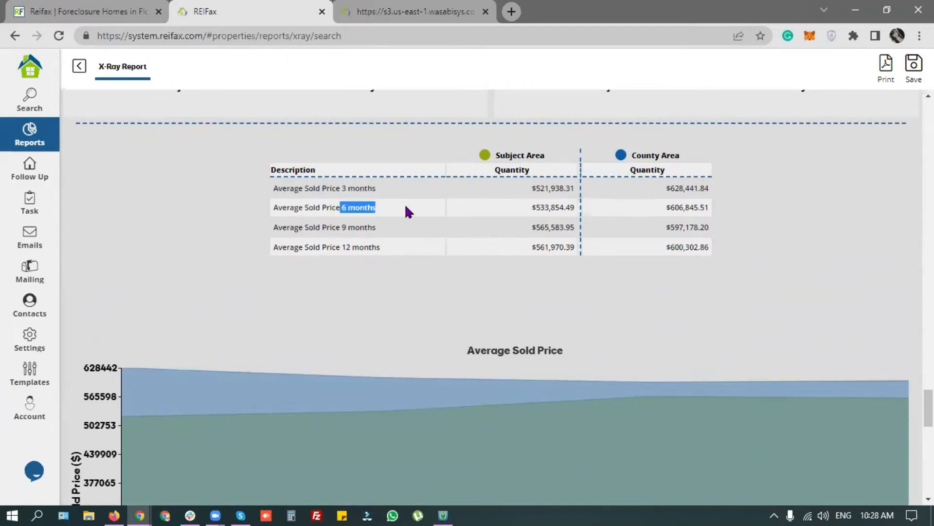
pyautogui.moveTo(343, 227); pyautogui.dragTo(389, 228)
pyautogui.moveTo(343, 247); pyautogui.dragTo(401, 248)
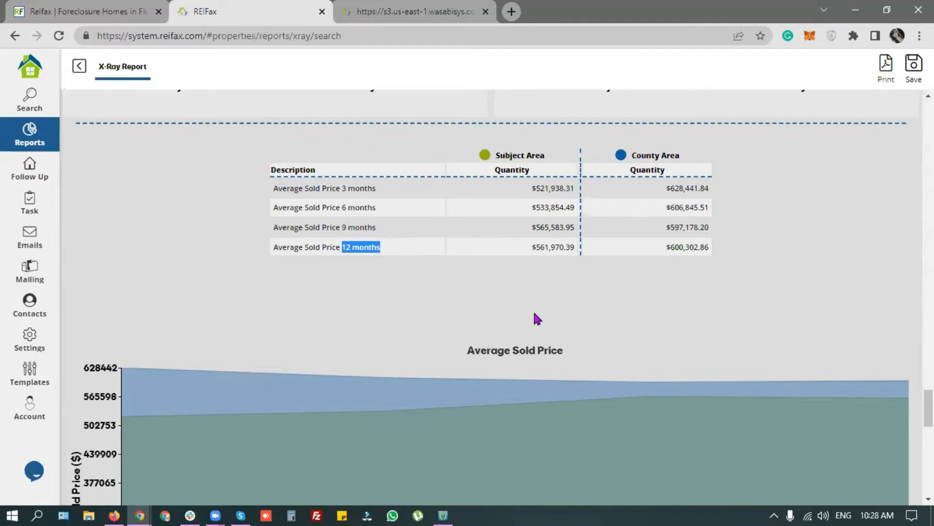
pyautogui.click(545, 281)
# Step: Highlight subject-area average prices $561,970.39 and $521,938.31, then scroll toward the chart
pyautogui.moveTo(535, 246); pyautogui.dragTo(574, 188)
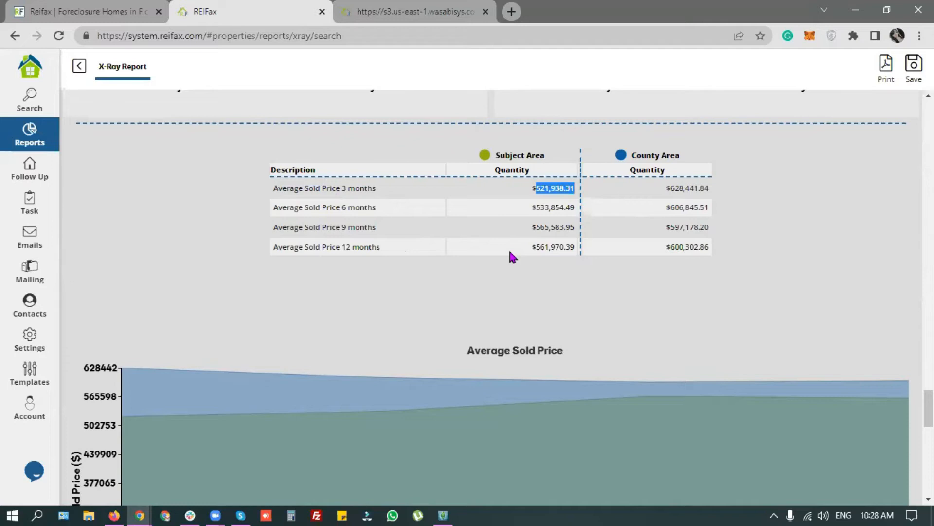
pyautogui.moveTo(559, 247); pyautogui.dragTo(580, 248)
pyautogui.click(552, 190)
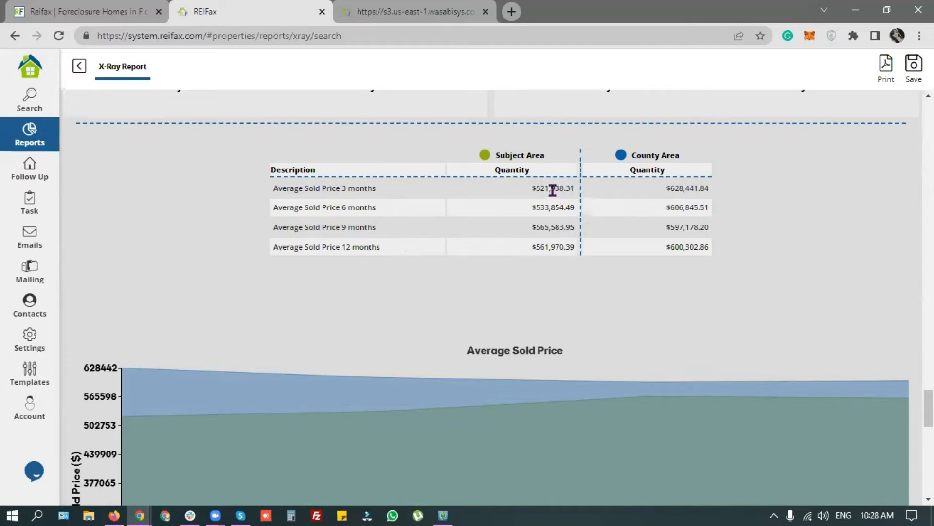
pyautogui.moveTo(536, 188); pyautogui.dragTo(581, 188)
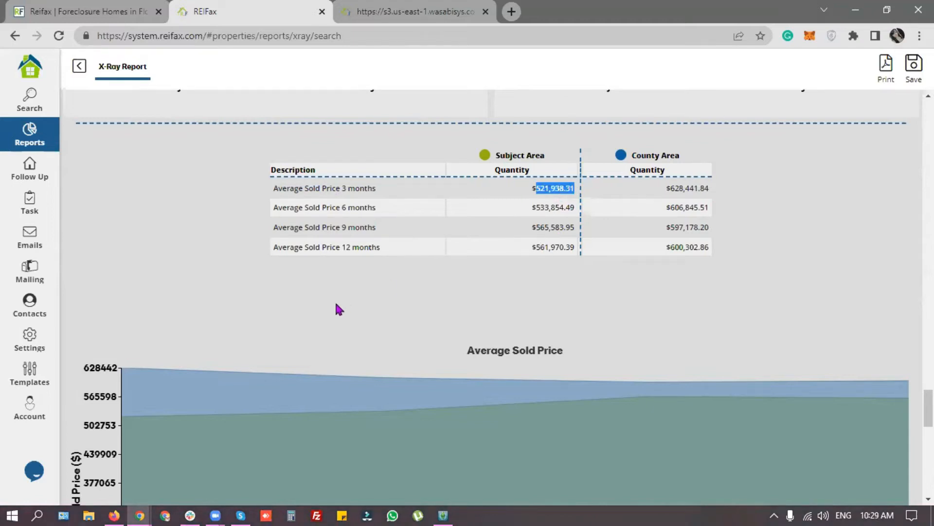
pyautogui.scroll(-4, 369, 308)
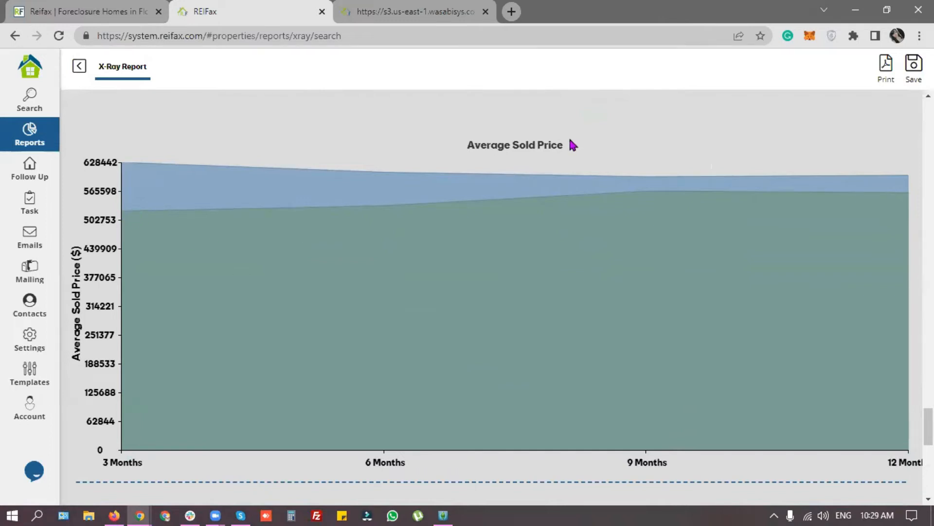
# Step: Scroll further down the report, highlighting the 9- and 12-month median price figures
pyautogui.scroll(-6, 298, 293)
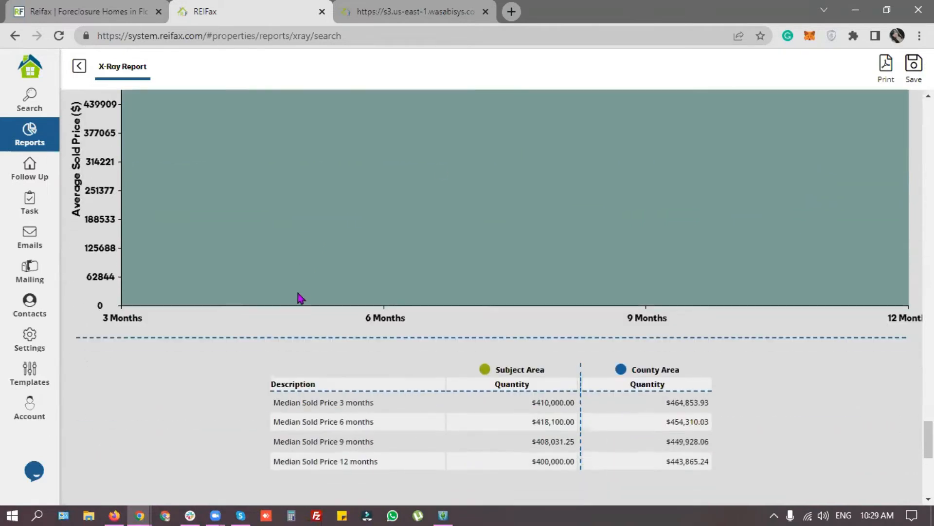
pyautogui.scroll(-2, 297, 292)
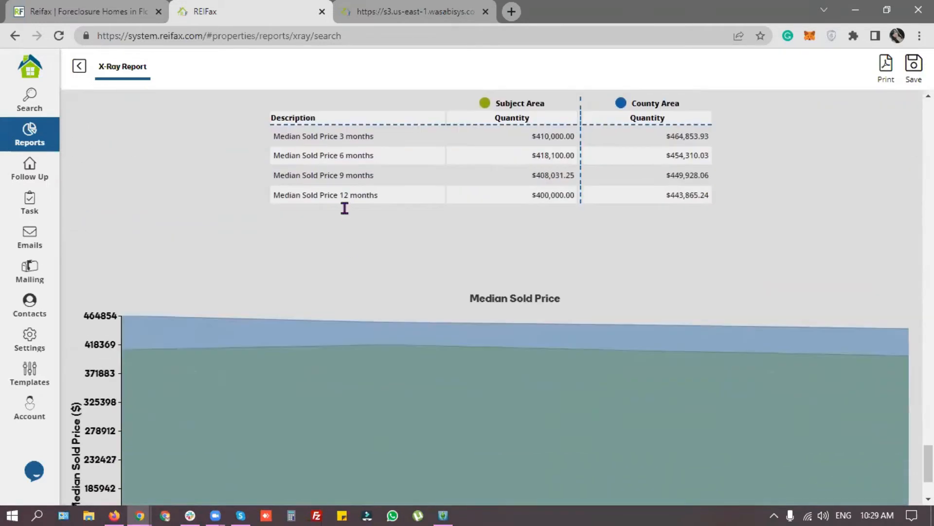
pyautogui.moveTo(273, 136); pyautogui.dragTo(324, 136)
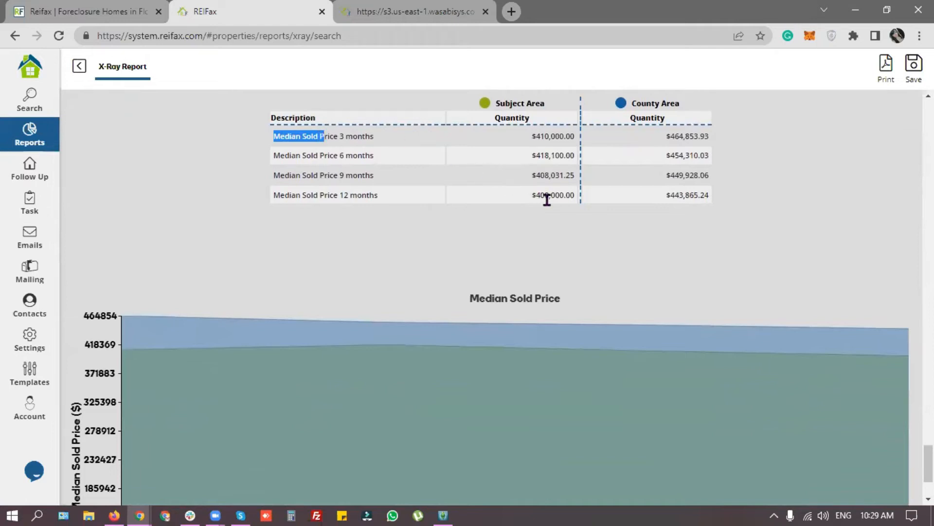
pyautogui.moveTo(535, 195); pyautogui.dragTo(541, 140)
pyautogui.click(542, 271)
pyautogui.scroll(-3, 290, 277)
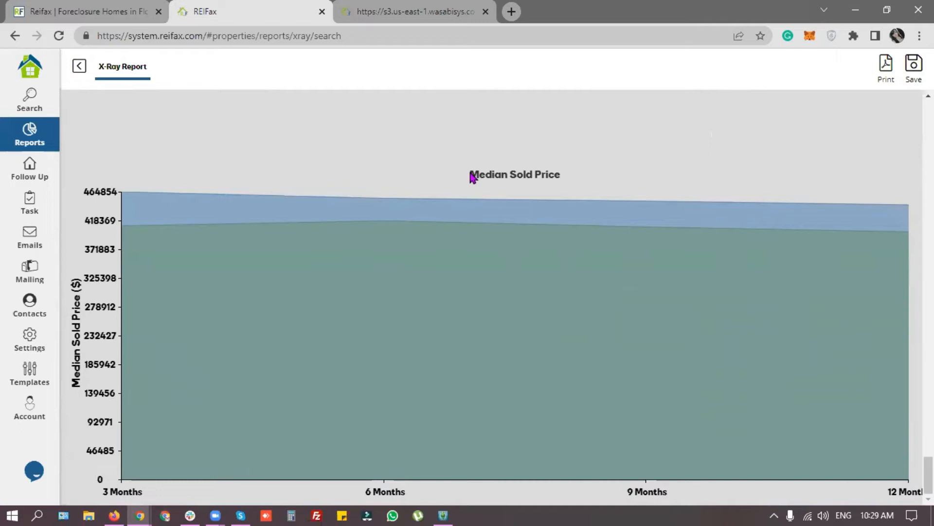
pyautogui.scroll(-10, 542, 198)
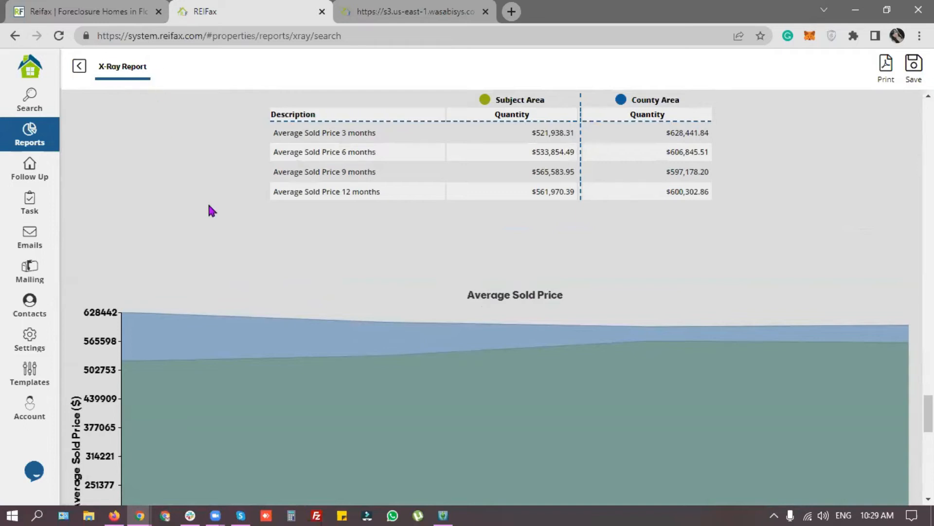
# Step: Return from the X-Ray Report to the Broward search form with the Fort Lauderdale area still drawn
pyautogui.scroll(1, 210, 205)
pyautogui.scroll(20, 209, 205)
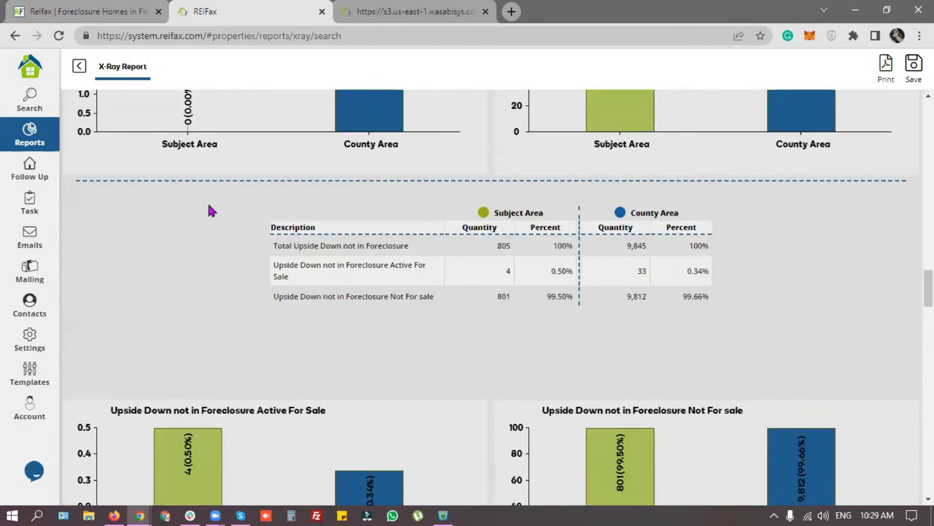
pyautogui.click(30, 96)
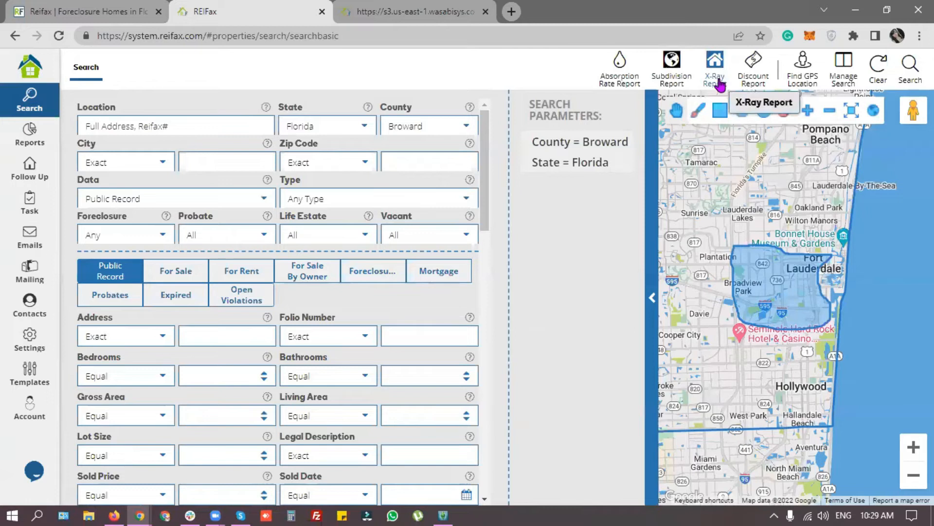
pyautogui.click(717, 78)
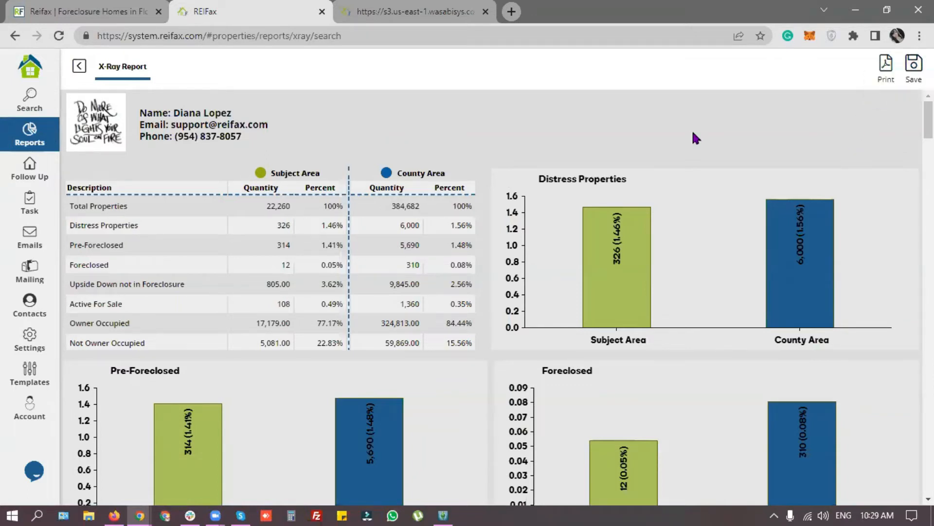
pyautogui.click(79, 66)
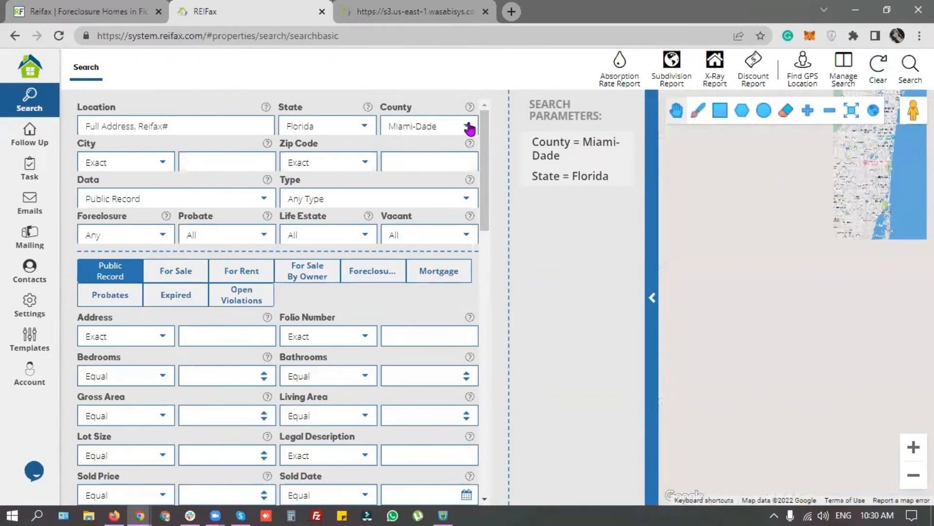
# Step: Change the county to Palm Beach, circle Boynton Beach, and open the Single Family Discount Report options
pyautogui.click(466, 124)
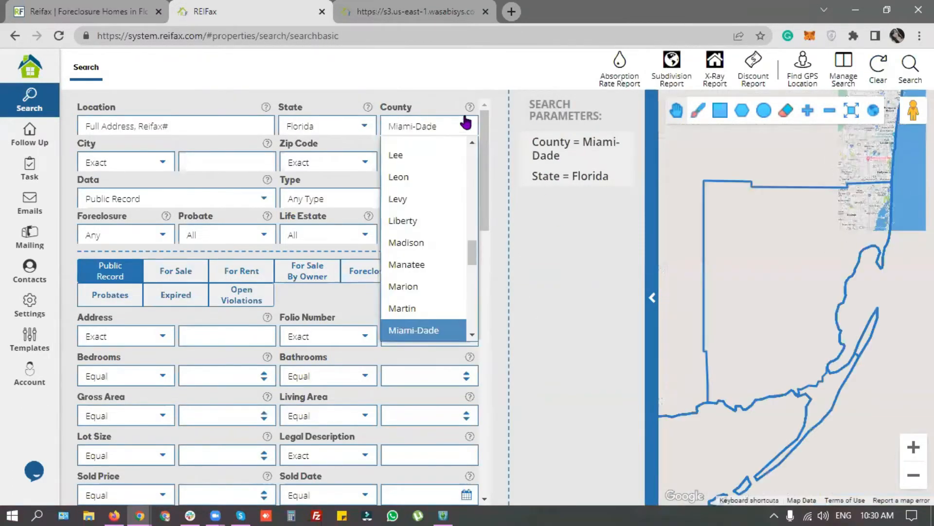
pyautogui.scroll(-6, 437, 215)
pyautogui.scroll(2, 437, 216)
pyautogui.scroll(1, 438, 216)
pyautogui.click(433, 211)
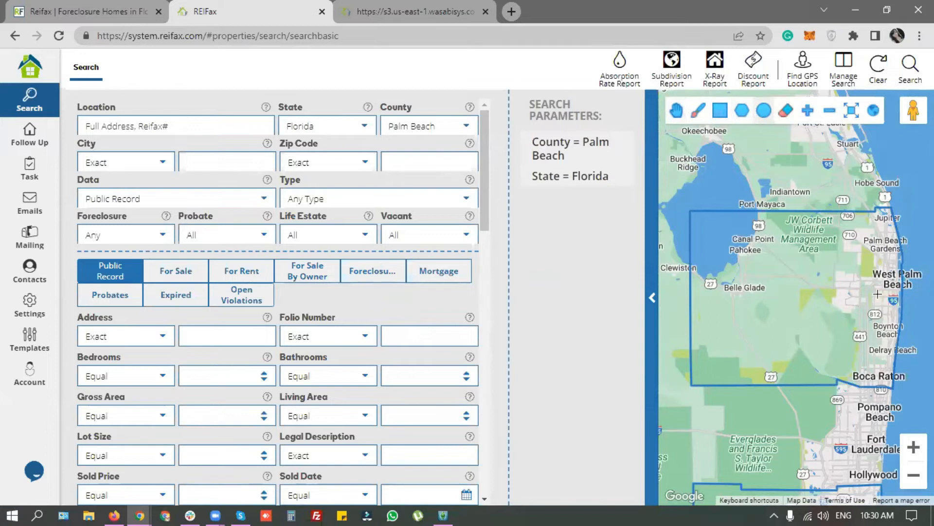
pyautogui.moveTo(862, 322); pyautogui.dragTo(882, 351)
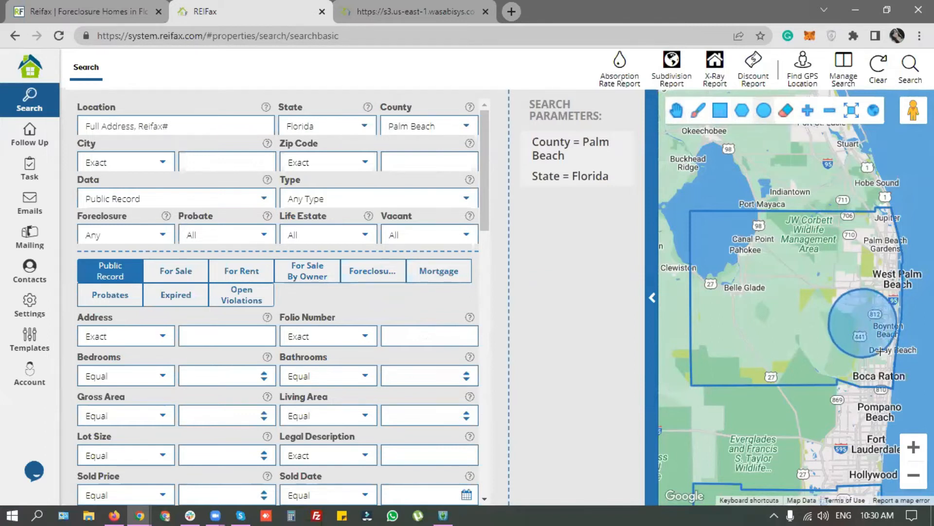
pyautogui.click(744, 86)
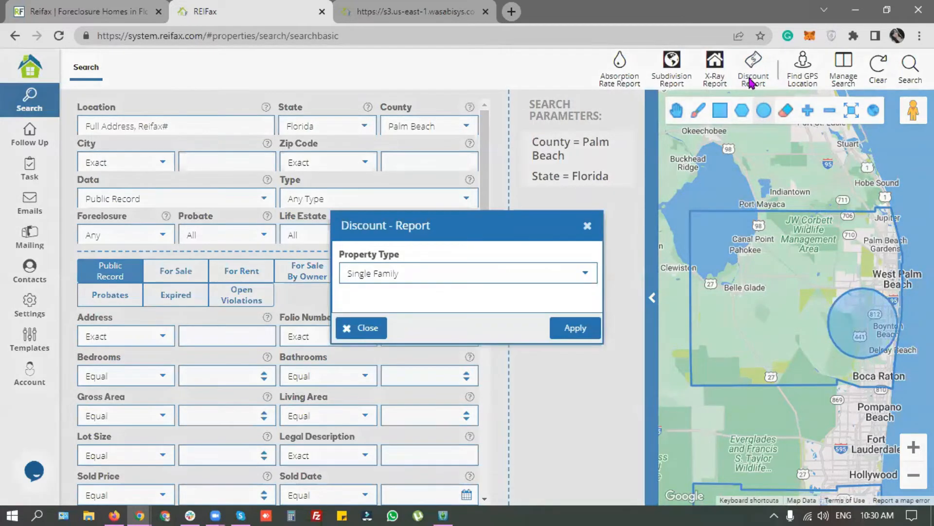
# Step: Generate the Discount Report restricted to Condo/Town/Villa properties in the circled Palm Beach area
pyautogui.click(580, 276)
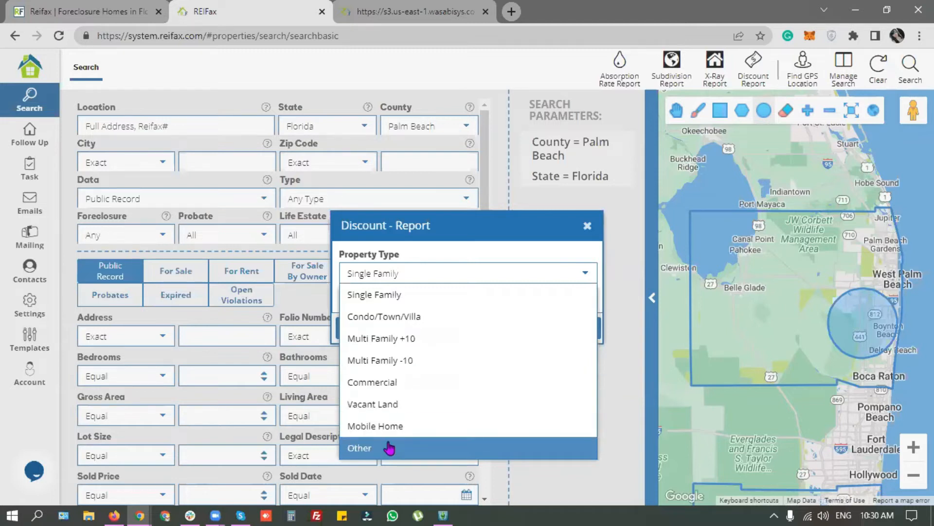
pyautogui.click(444, 320)
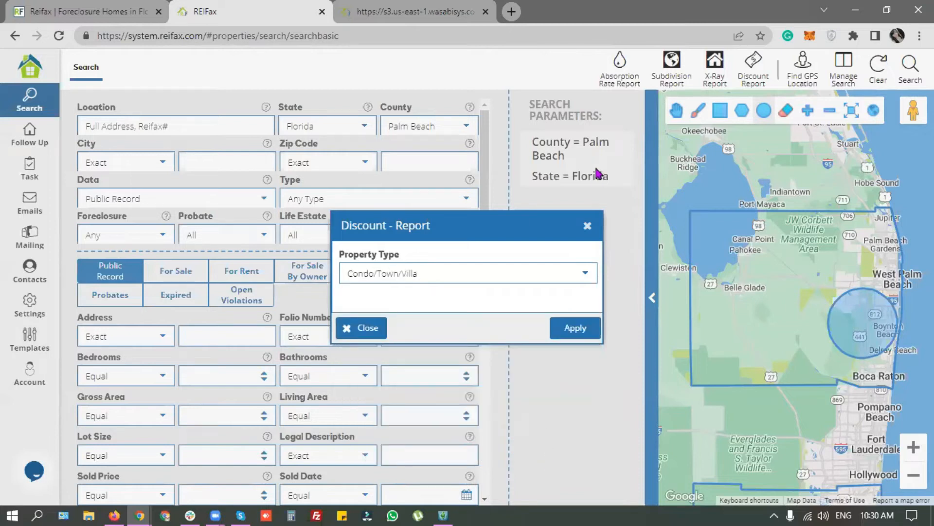
pyautogui.click(582, 329)
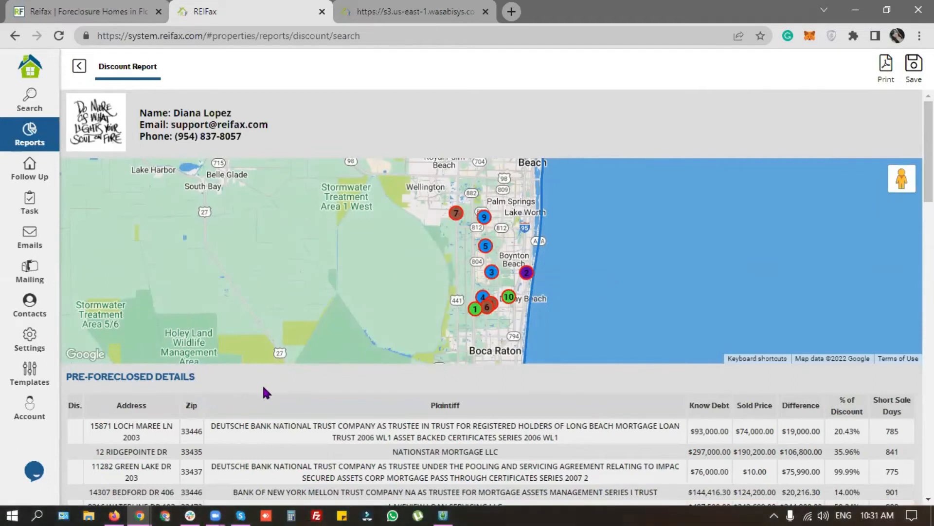
pyautogui.scroll(-3, 320, 399)
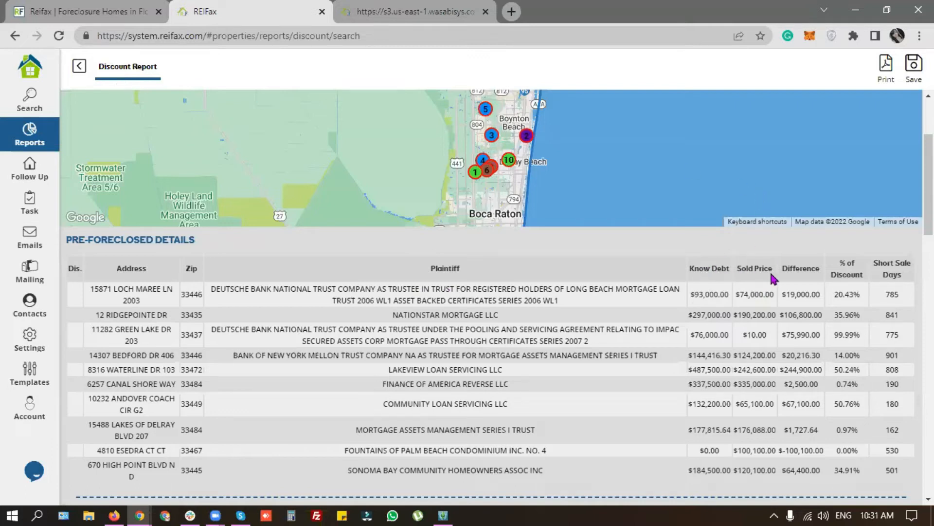
pyautogui.moveTo(690, 294); pyautogui.dragTo(825, 295)
pyautogui.click(800, 294)
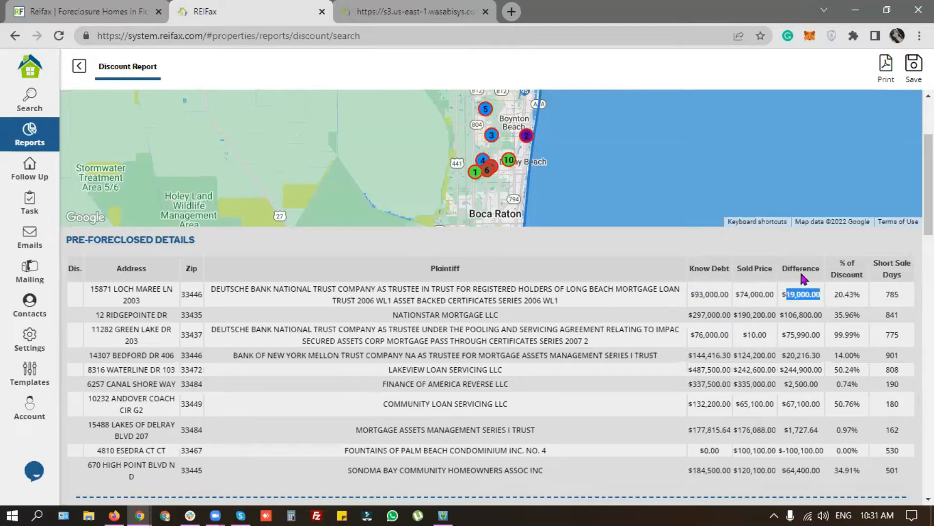
pyautogui.click(835, 296)
pyautogui.moveTo(836, 295); pyautogui.dragTo(875, 301)
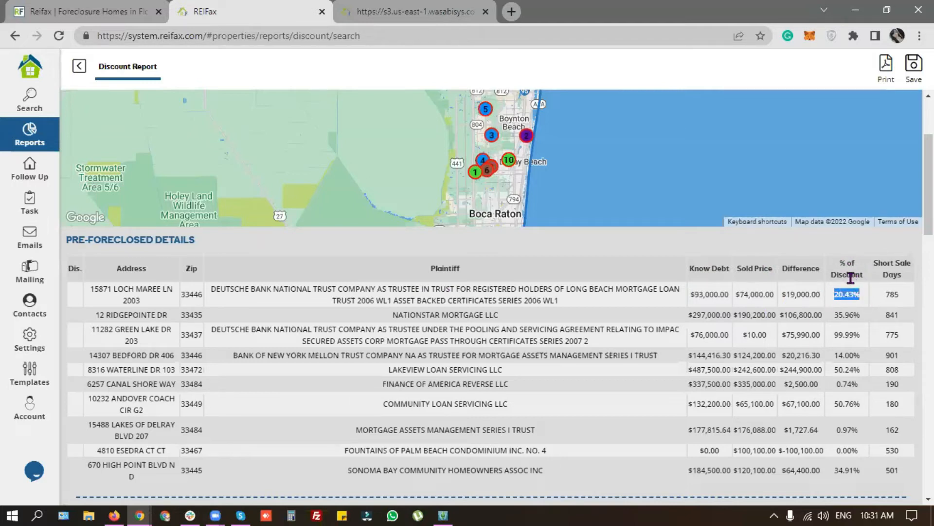
pyautogui.moveTo(874, 263); pyautogui.dragTo(911, 276)
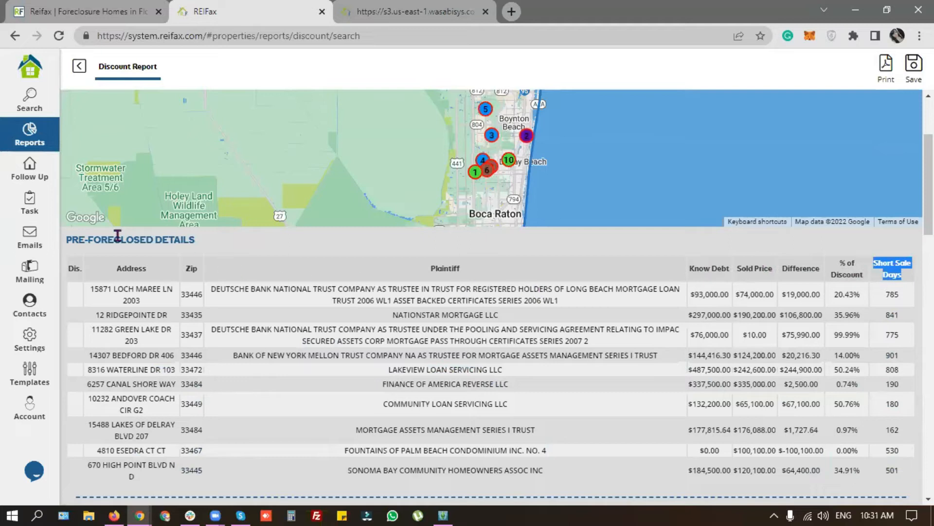
pyautogui.click(90, 239)
pyautogui.moveTo(75, 239); pyautogui.dragTo(169, 241)
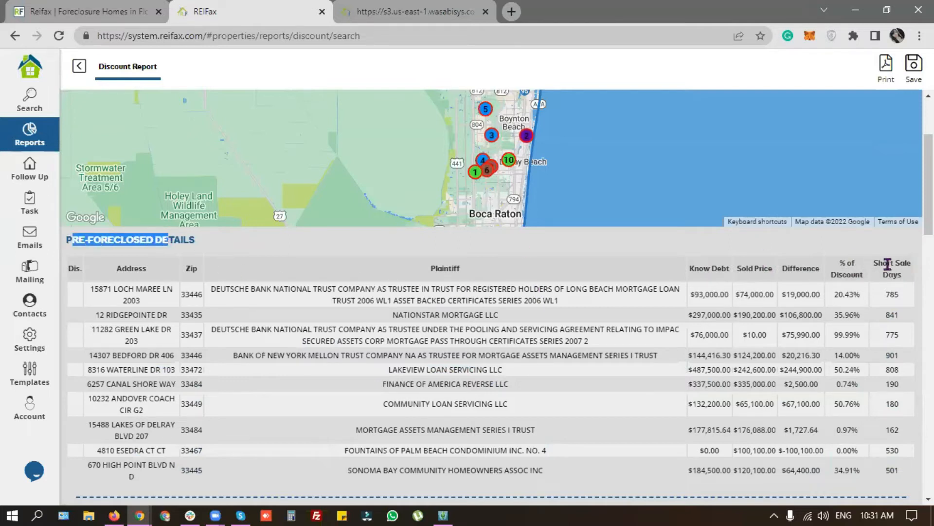
pyautogui.moveTo(874, 263); pyautogui.dragTo(912, 264)
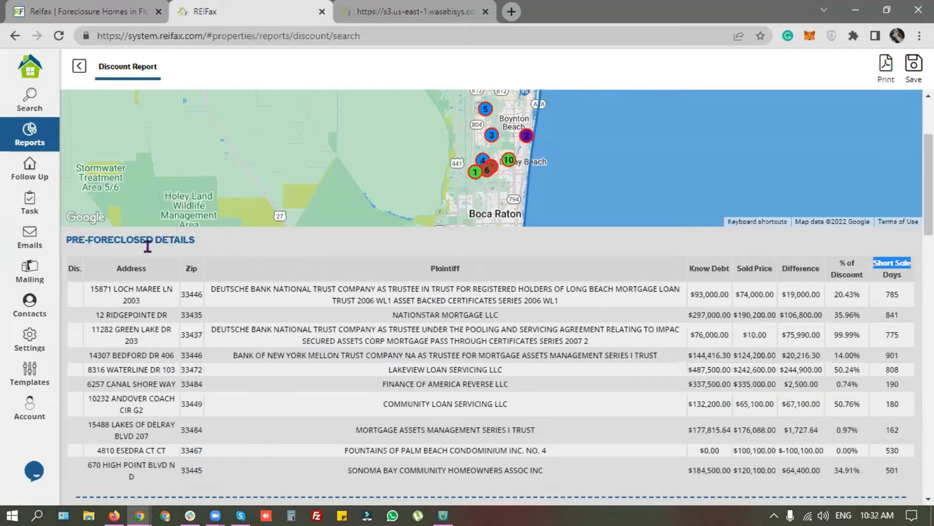
pyautogui.scroll(1, 561, 208)
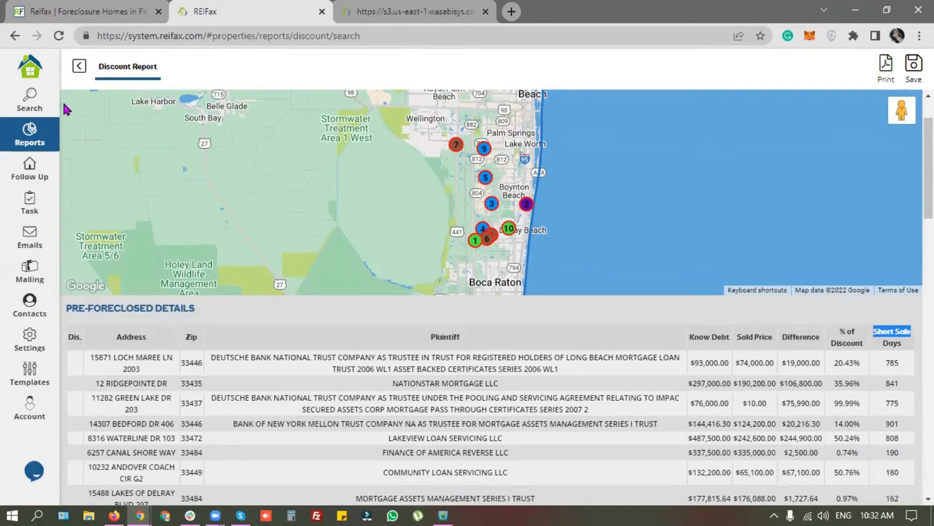
pyautogui.scroll(-3, 501, 361)
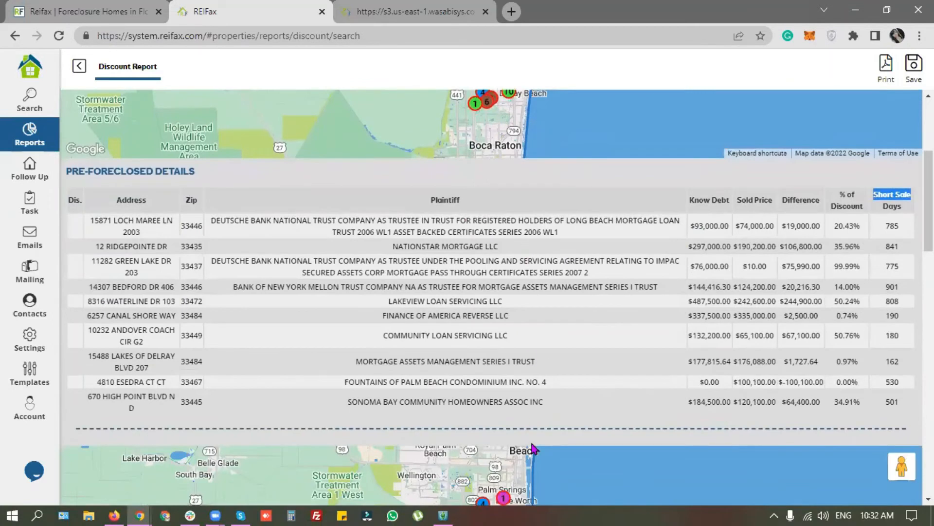
pyautogui.moveTo(73, 170); pyautogui.dragTo(141, 168)
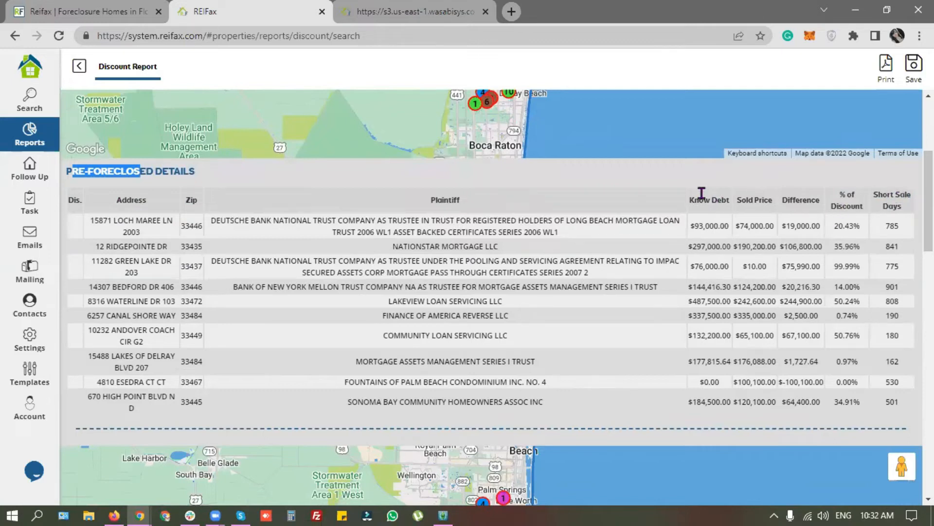
pyautogui.moveTo(690, 199); pyautogui.dragTo(726, 199)
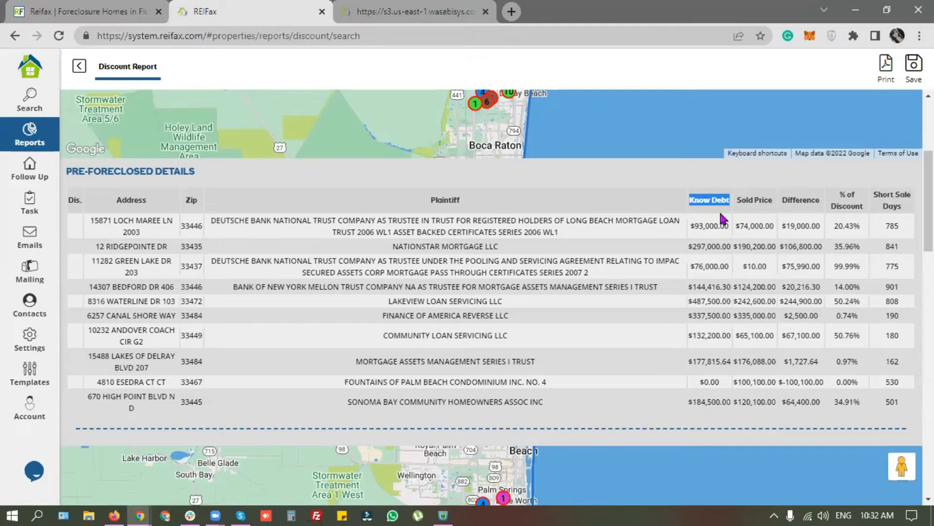
pyautogui.moveTo(699, 225); pyautogui.dragTo(732, 228)
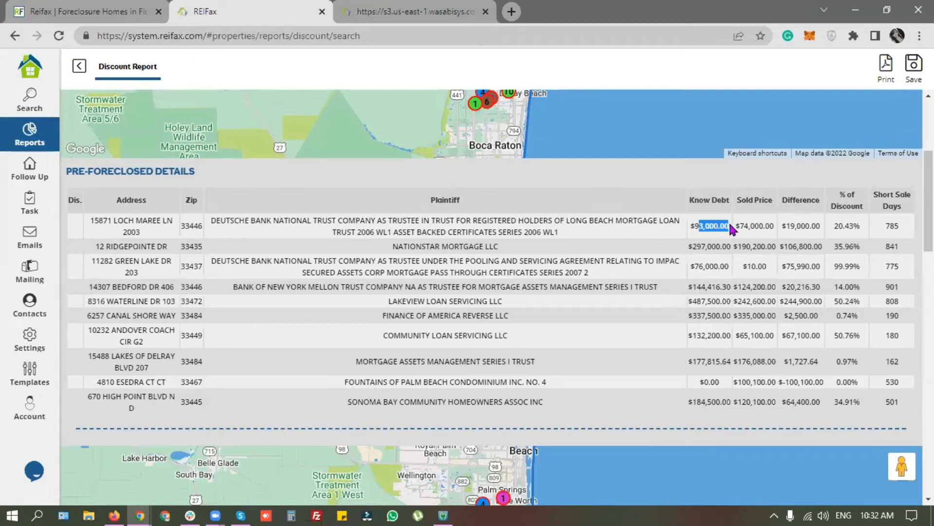
pyautogui.click(697, 226)
pyautogui.moveTo(739, 226); pyautogui.dragTo(826, 236)
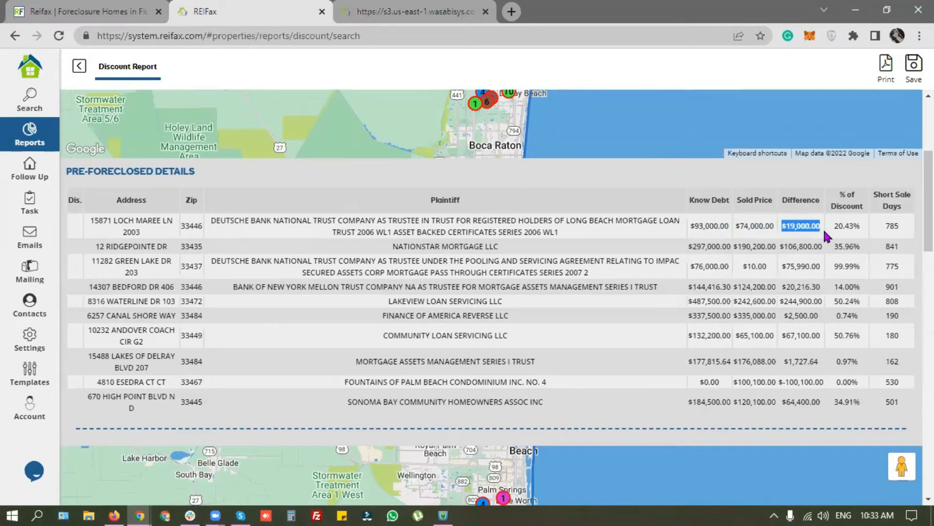
pyautogui.doubleClick(849, 225)
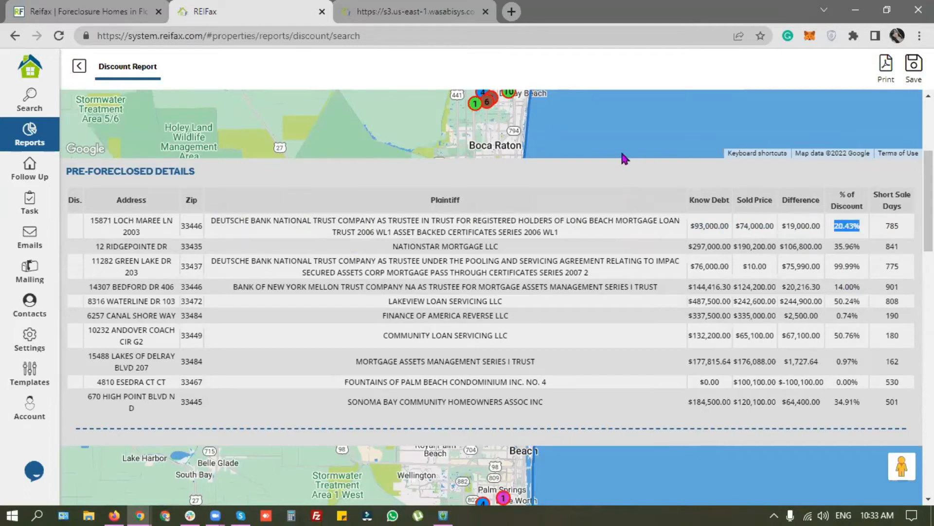
pyautogui.click(613, 81)
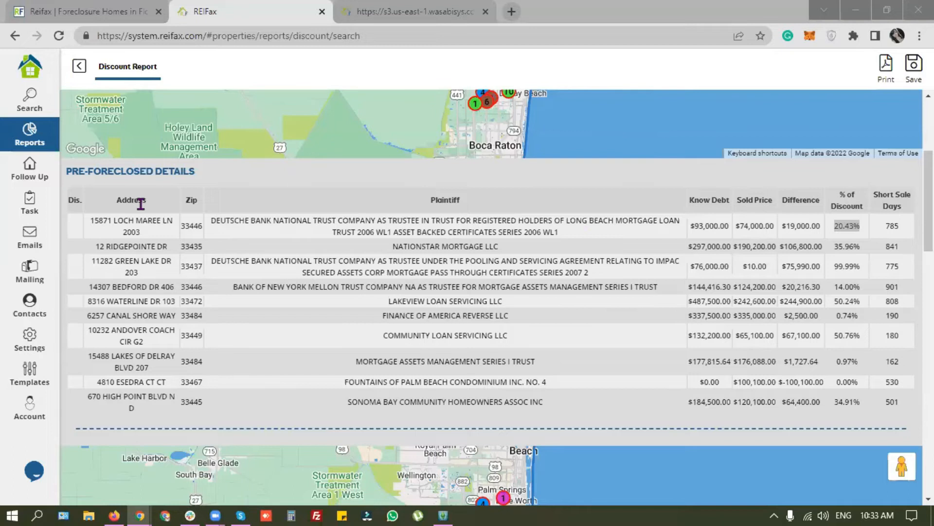
# Step: Review the Know Debt and Short Sale Days columns in the Discount Report results
pyautogui.scroll(-7, 159, 245)
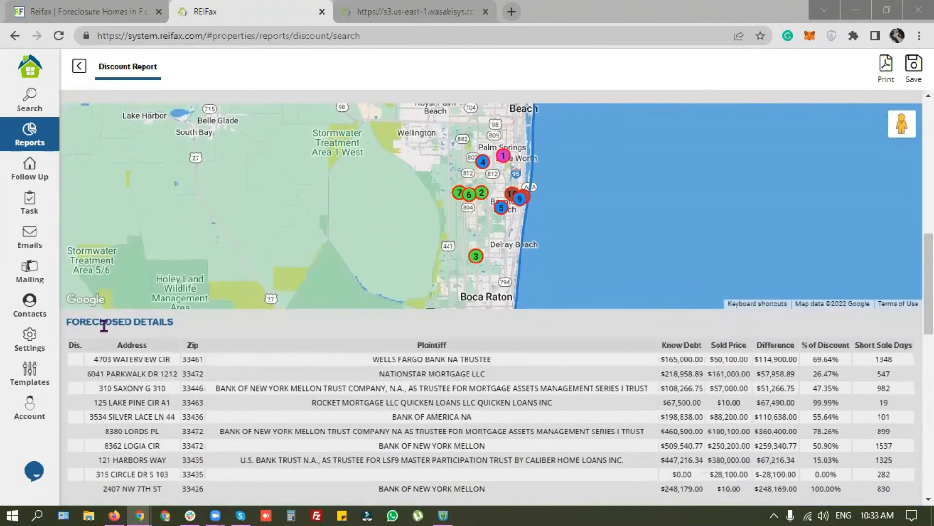
pyautogui.click(67, 321)
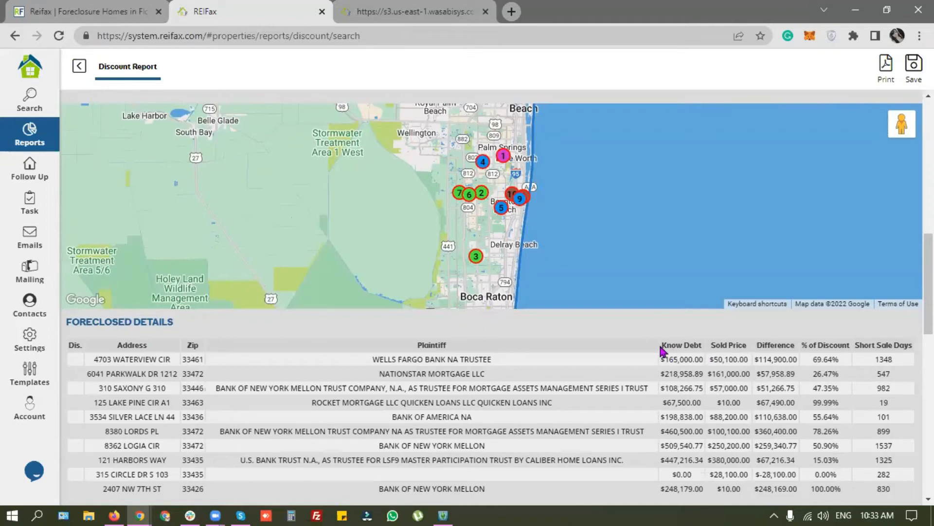
pyautogui.scroll(8, 699, 351)
pyautogui.moveTo(695, 272); pyautogui.dragTo(772, 272)
pyautogui.moveTo(874, 266); pyautogui.dragTo(906, 267)
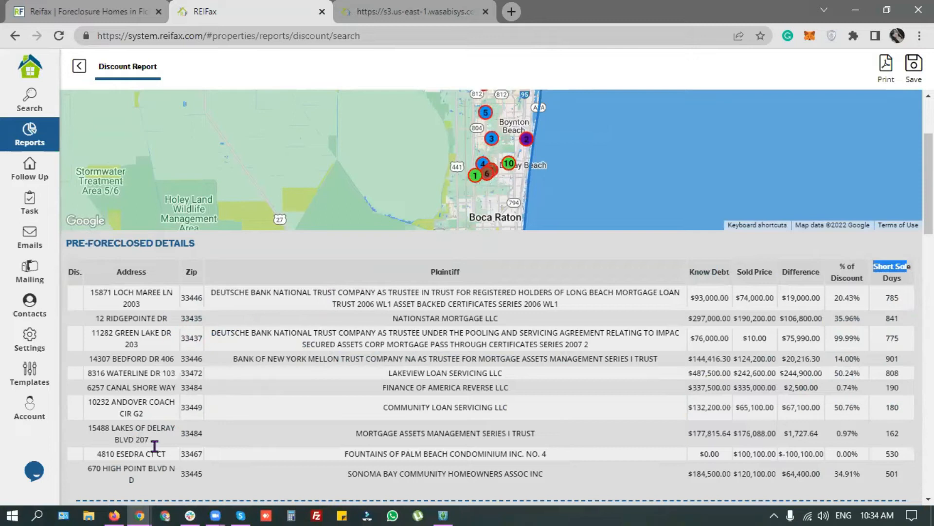
pyautogui.scroll(2, 398, 401)
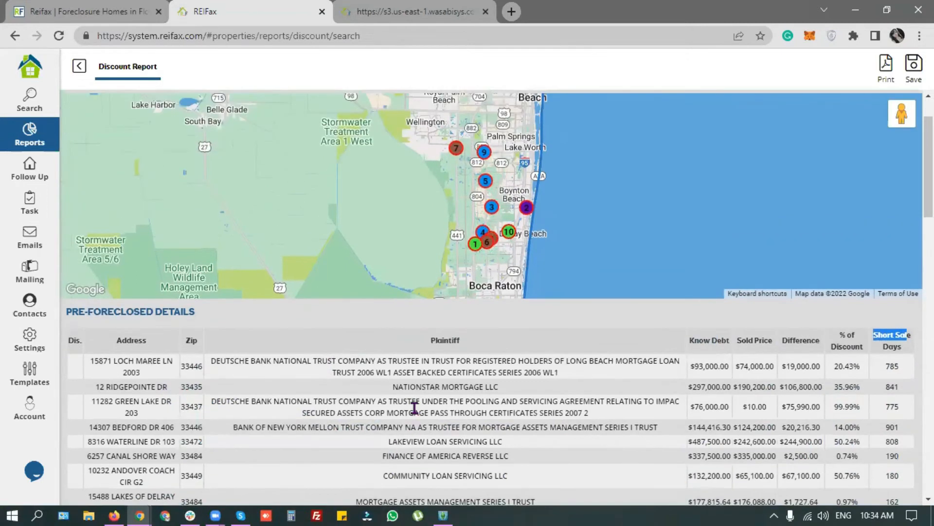
pyautogui.scroll(-4, 345, 395)
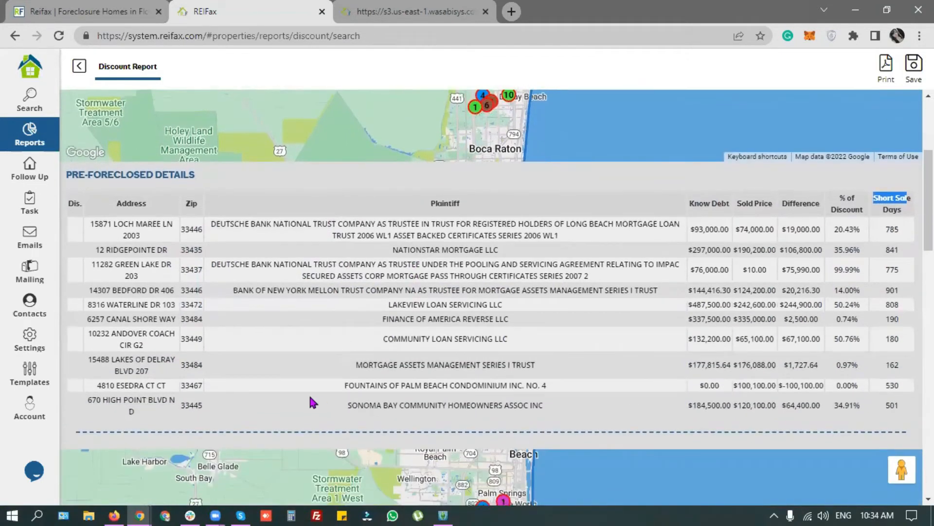
pyautogui.doubleClick(703, 229)
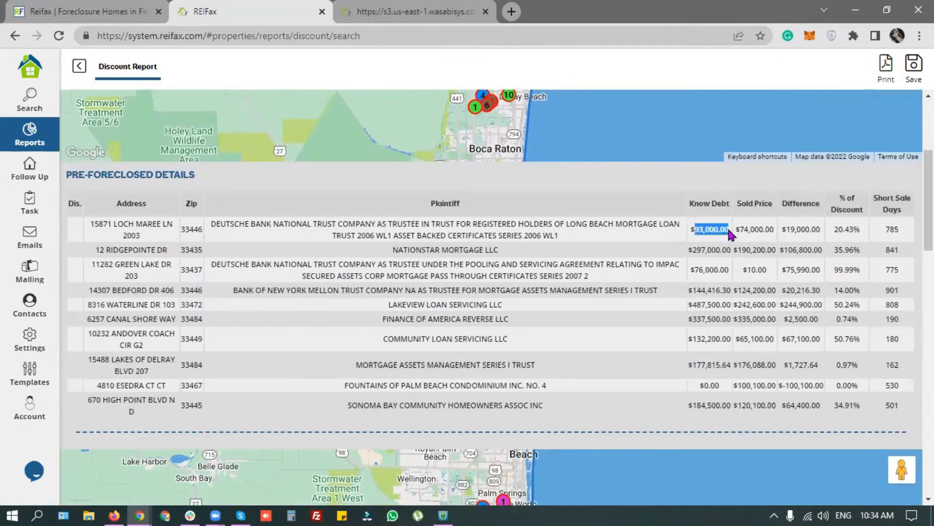
pyautogui.click(753, 232)
pyautogui.moveTo(697, 253); pyautogui.dragTo(743, 273)
pyautogui.click(723, 326)
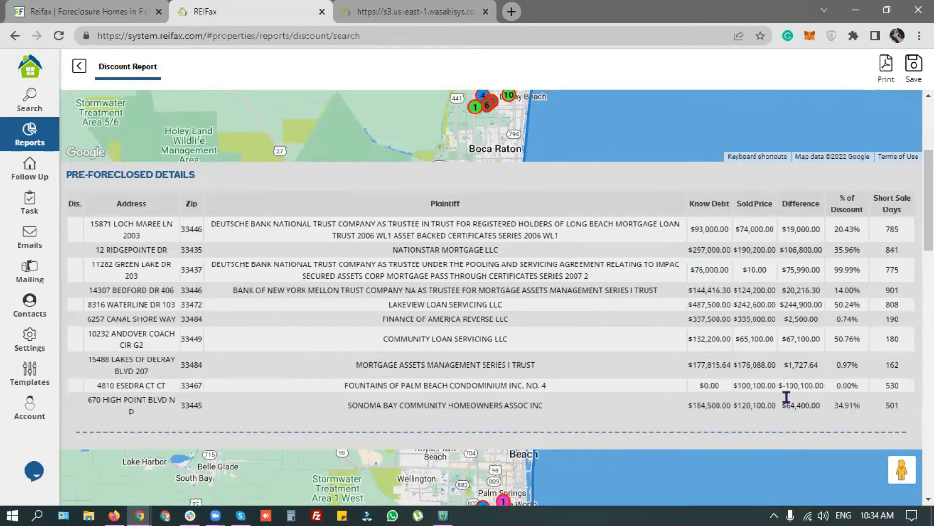
# Step: Inspect the first foreclosed property and the Pre-Foreclosed and Foreclosed Sold Details sections
pyautogui.scroll(2, 342, 317)
pyautogui.scroll(2, 344, 322)
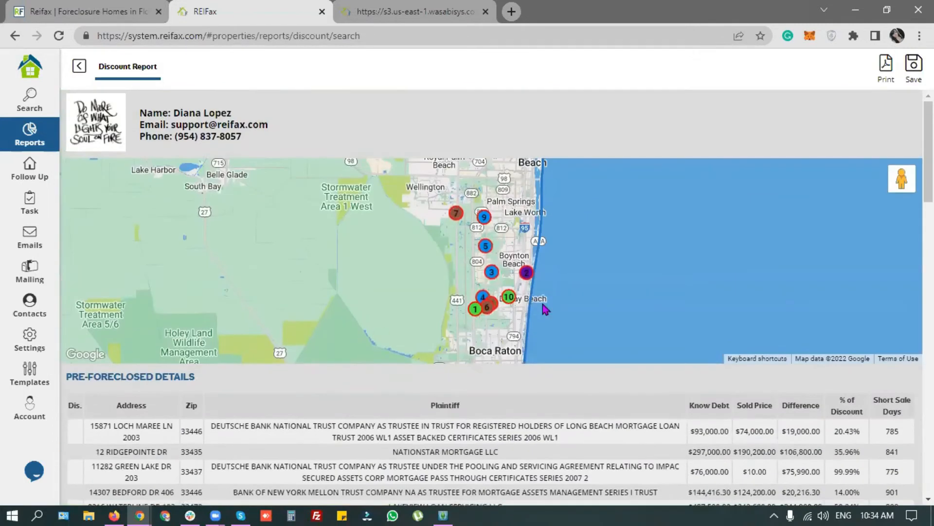
pyautogui.scroll(-8, 471, 334)
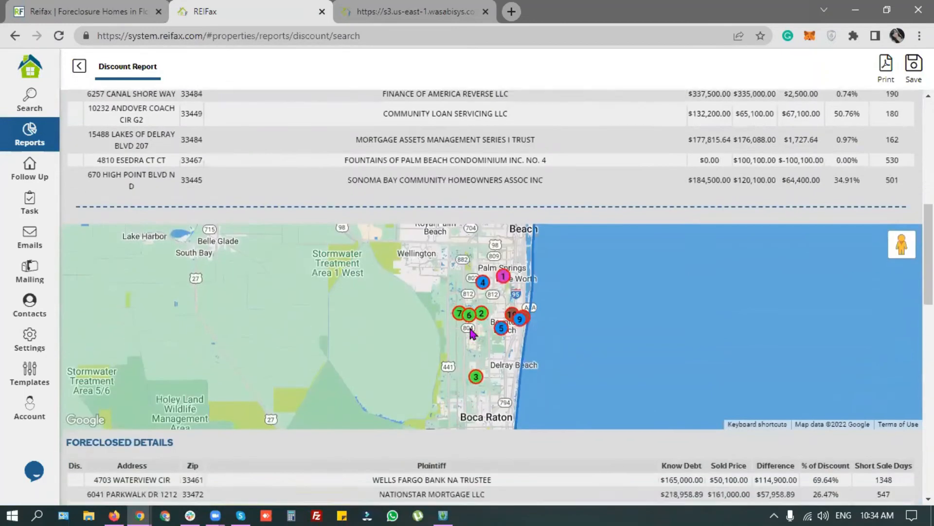
pyautogui.scroll(-4, 471, 334)
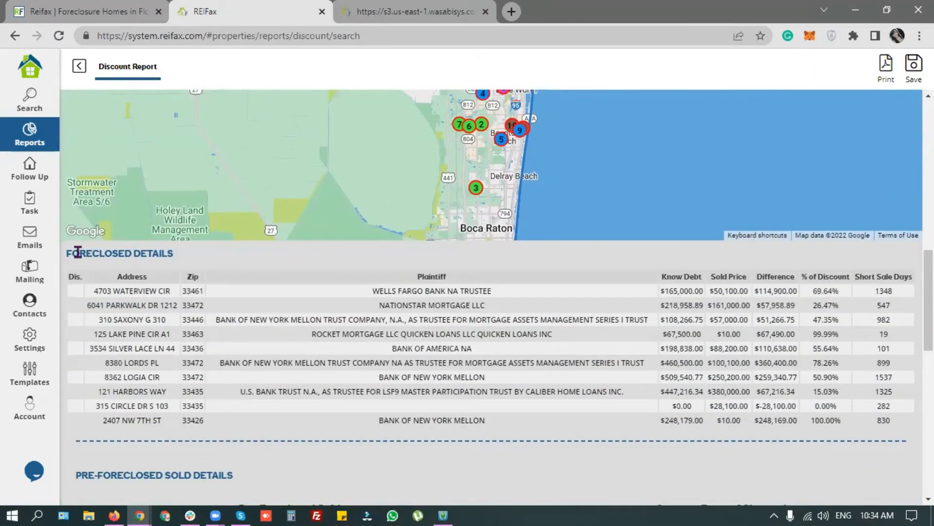
pyautogui.moveTo(103, 291); pyautogui.dragTo(898, 292)
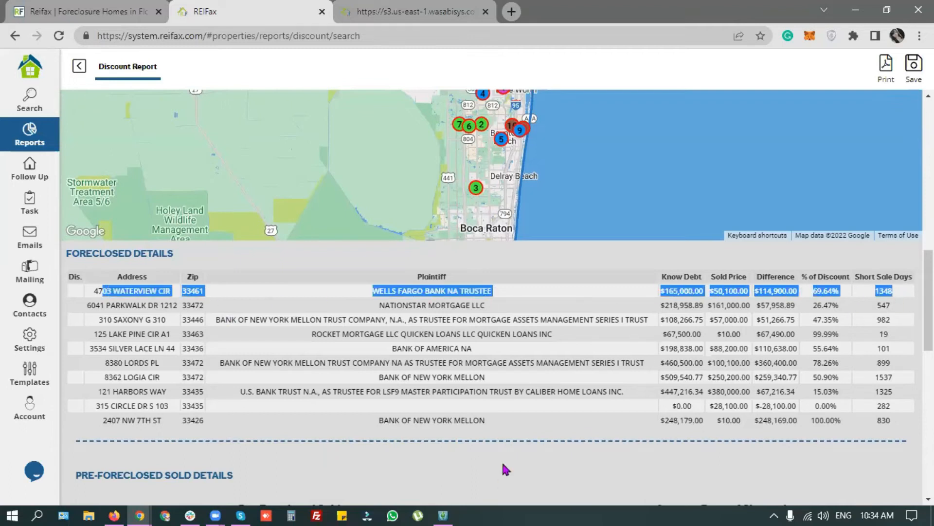
pyautogui.click(831, 290)
pyautogui.scroll(-1, 407, 374)
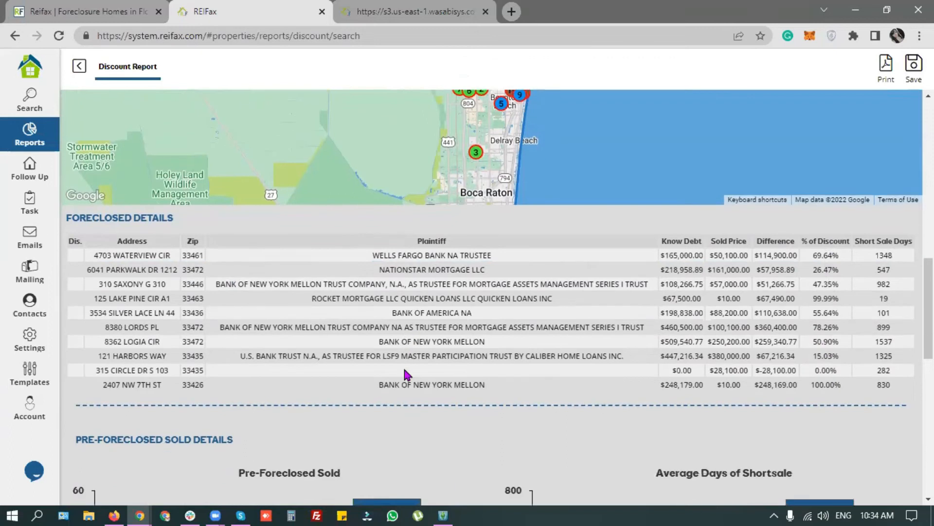
pyautogui.scroll(-3, 408, 374)
pyautogui.scroll(-6, 298, 364)
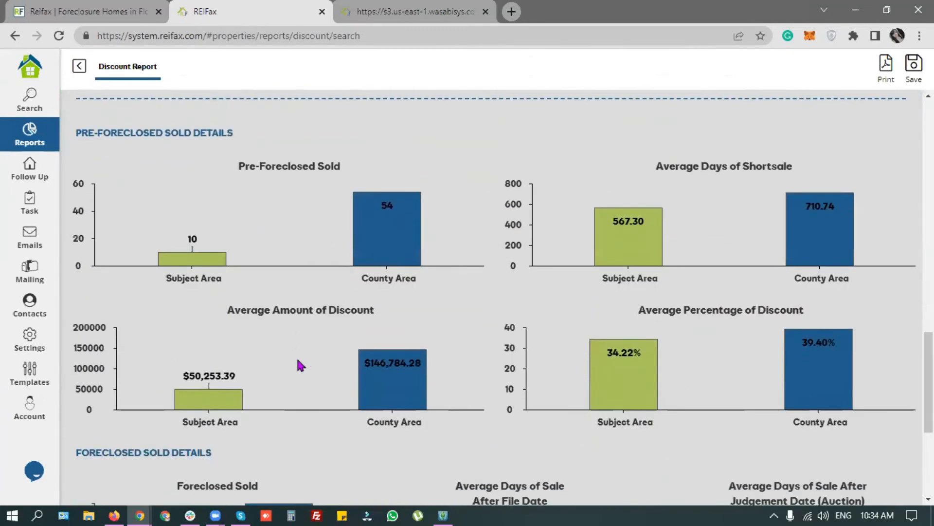
pyautogui.moveTo(79, 129); pyautogui.dragTo(244, 133)
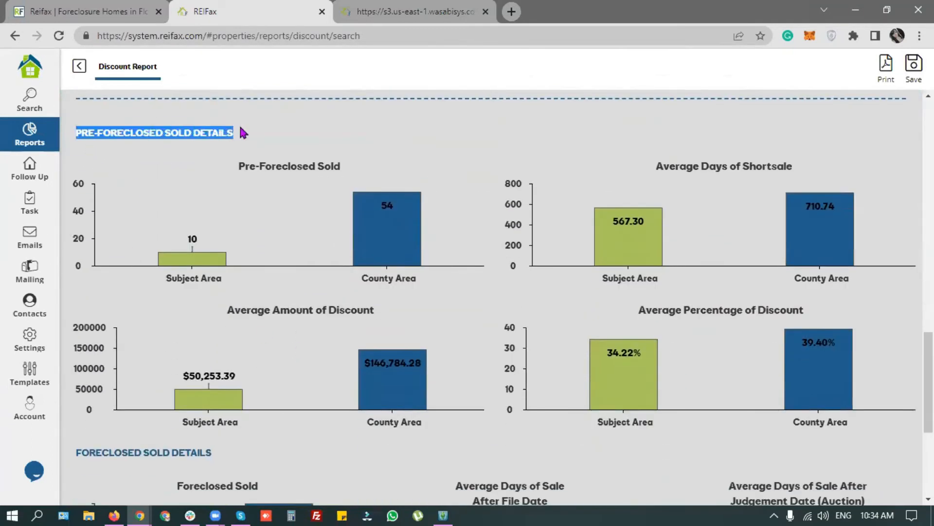
pyautogui.moveTo(80, 451); pyautogui.dragTo(213, 457)
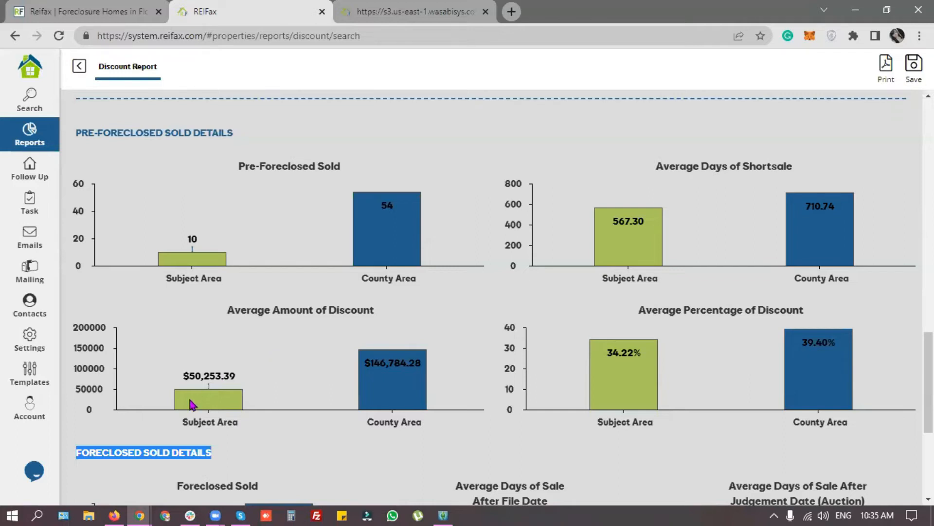
pyautogui.click(360, 438)
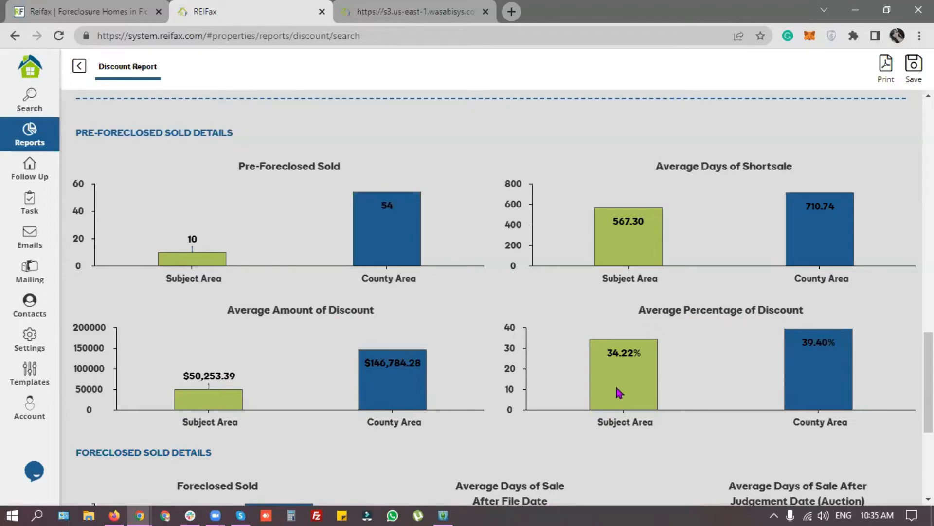
# Step: Scroll through the Discount Report, highlighting its further section headings
pyautogui.scroll(-5, 281, 338)
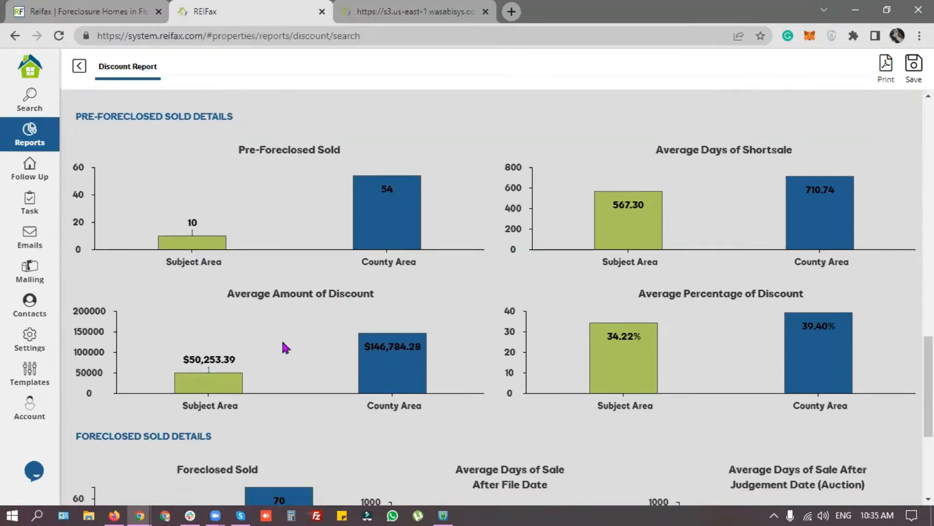
pyautogui.moveTo(74, 203); pyautogui.dragTo(240, 205)
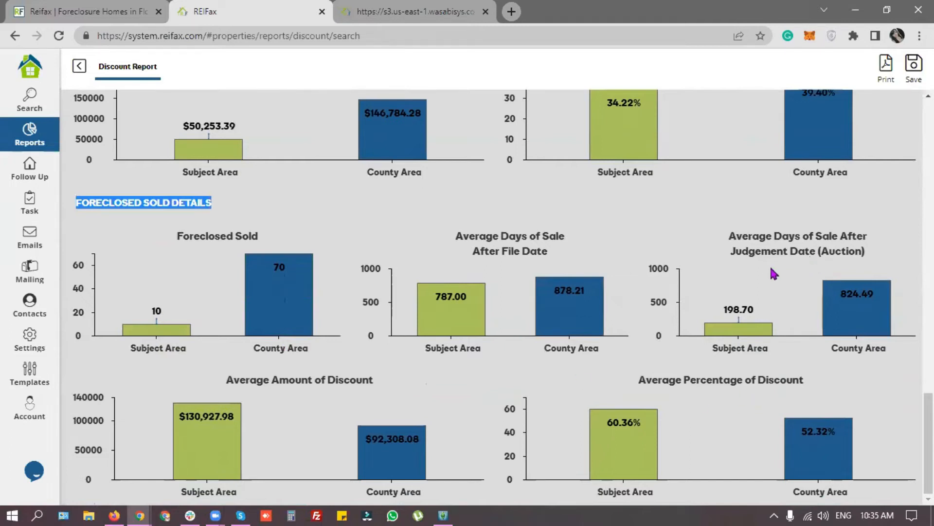
pyautogui.scroll(5, 265, 286)
pyautogui.scroll(2, 329, 310)
pyautogui.moveTo(82, 225); pyautogui.dragTo(158, 227)
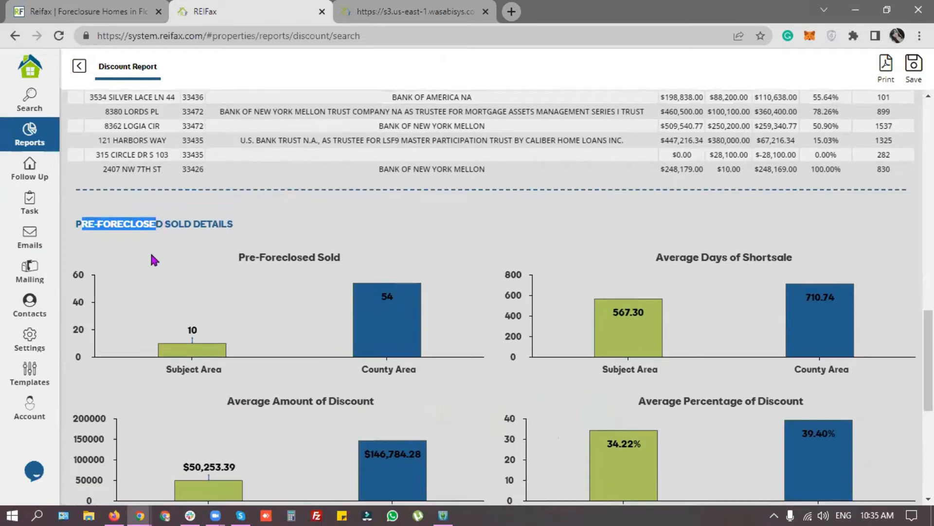
pyautogui.scroll(-5, 157, 225)
pyautogui.moveTo(90, 271); pyautogui.dragTo(176, 273)
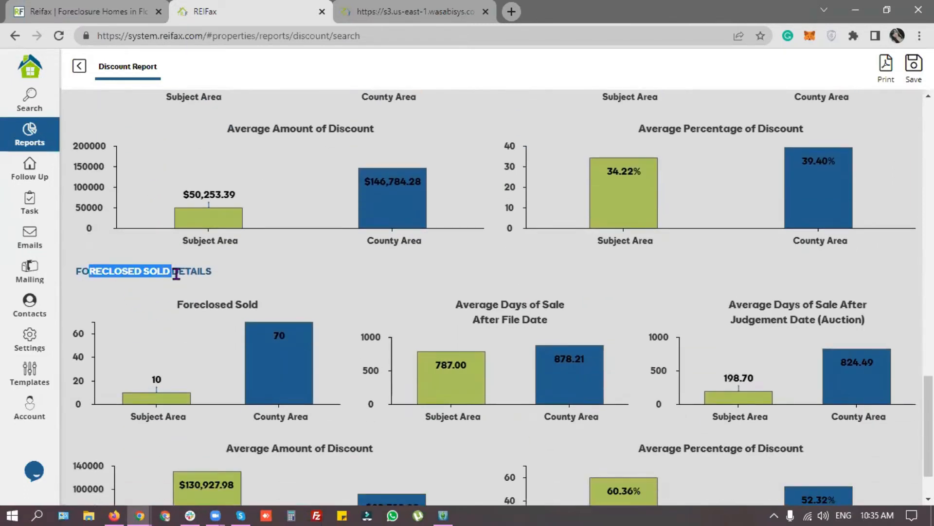
pyautogui.scroll(-1, 405, 319)
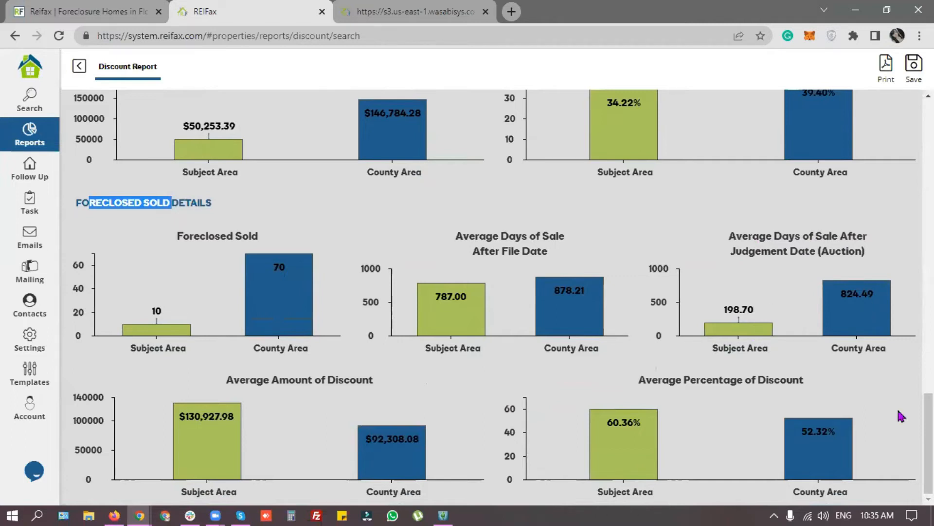
pyautogui.click(440, 211)
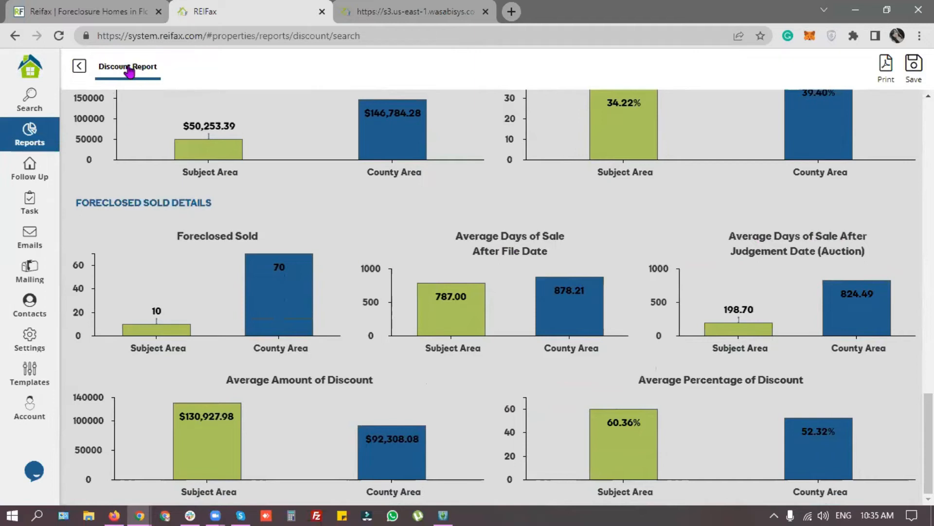
pyautogui.scroll(10, 402, 323)
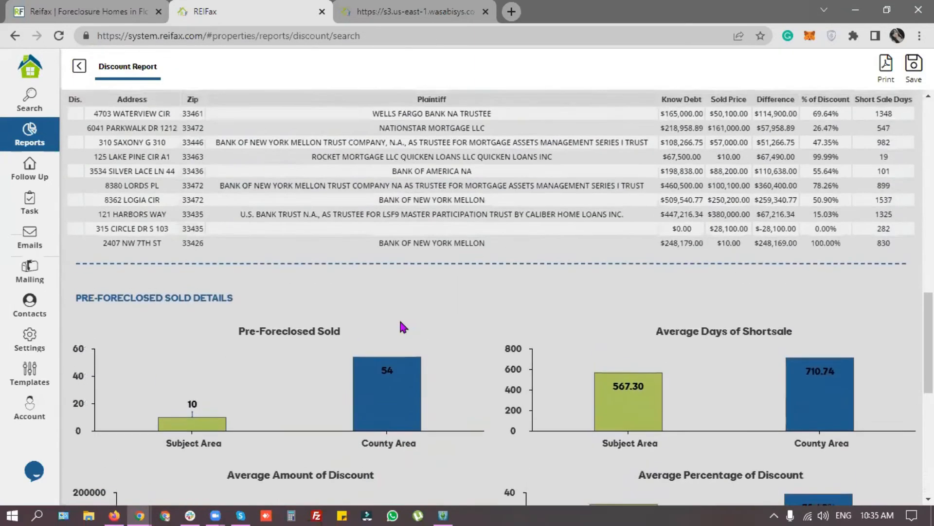
pyautogui.scroll(10, 399, 318)
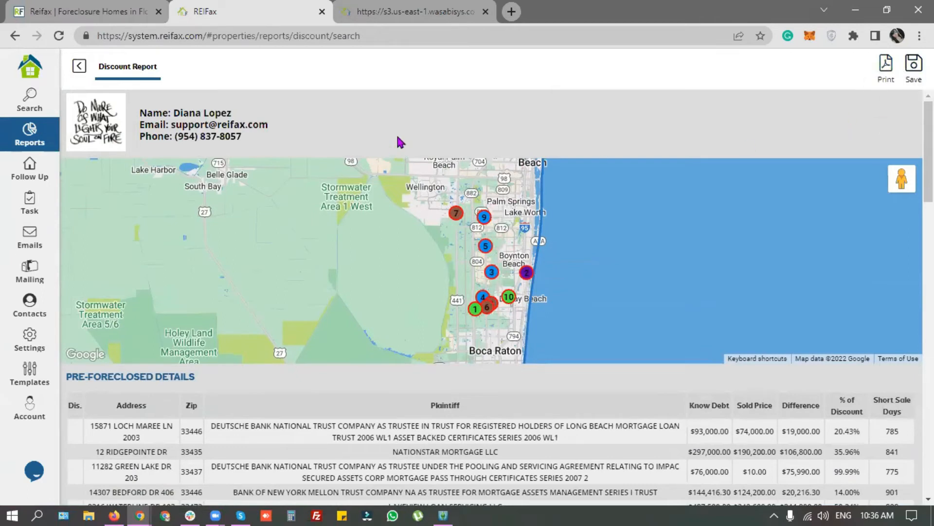
# Step: Return to the property search form, clear the criteria, and erase a test search circle
pyautogui.click(360, 17)
pyautogui.click(266, 15)
pyautogui.click(80, 67)
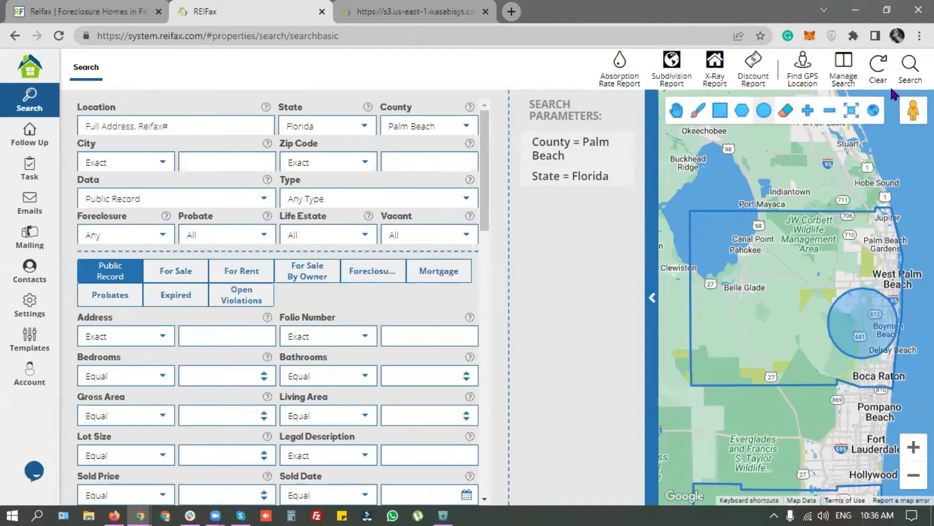
pyautogui.click(878, 66)
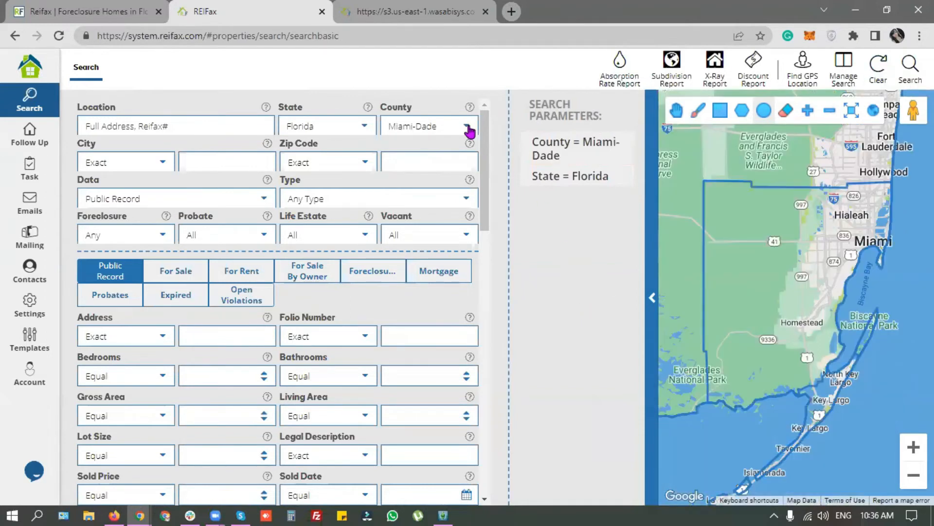
pyautogui.scroll(-2, 836, 208)
pyautogui.moveTo(805, 185); pyautogui.dragTo(812, 255)
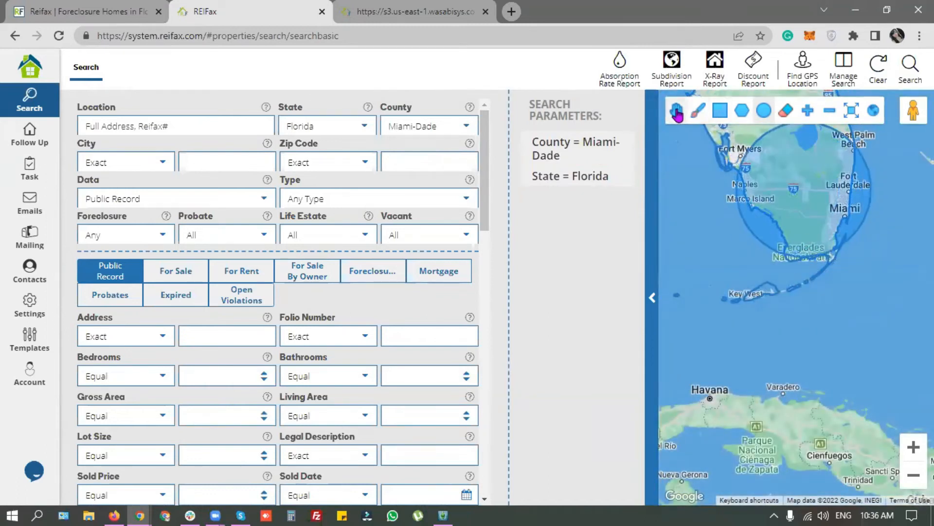
pyautogui.click(785, 111)
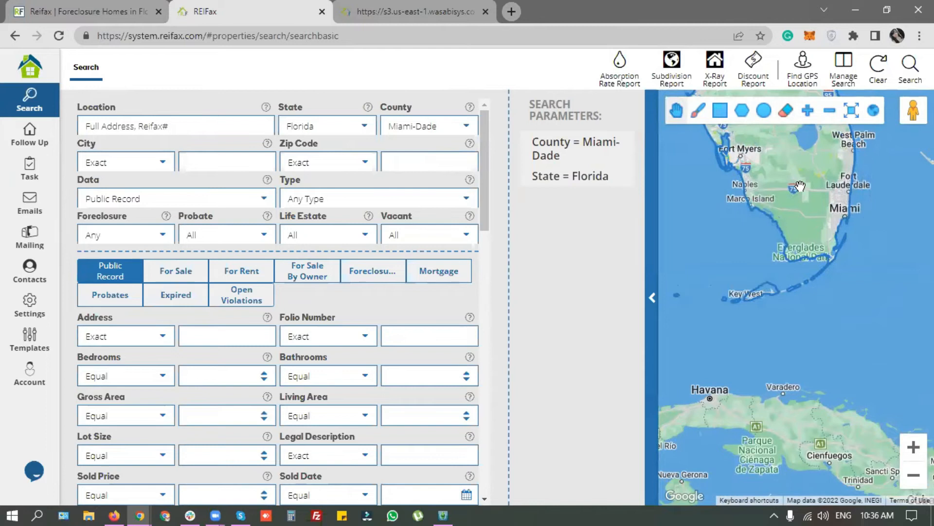
# Step: Set the search county to Hillsborough
pyautogui.click(465, 127)
pyautogui.scroll(-7, 448, 200)
pyautogui.scroll(2, 451, 201)
pyautogui.scroll(10, 451, 201)
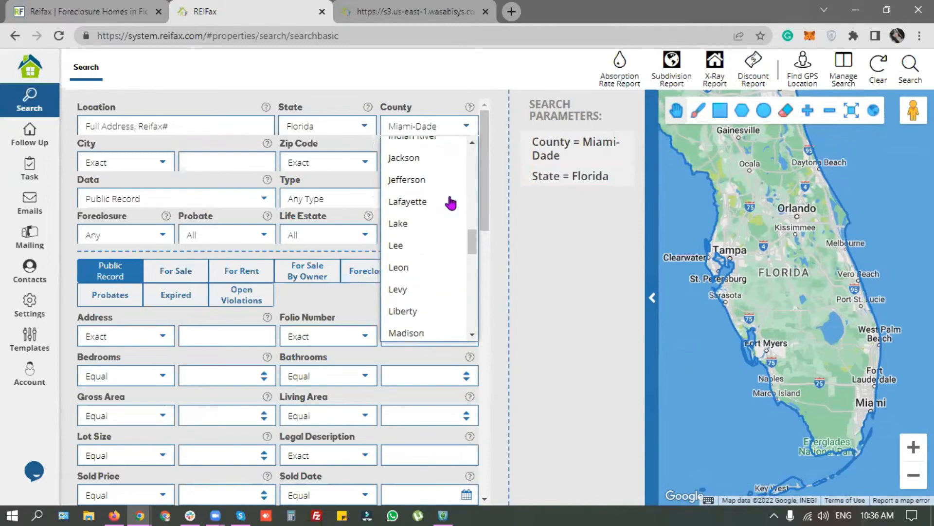
pyautogui.click(435, 229)
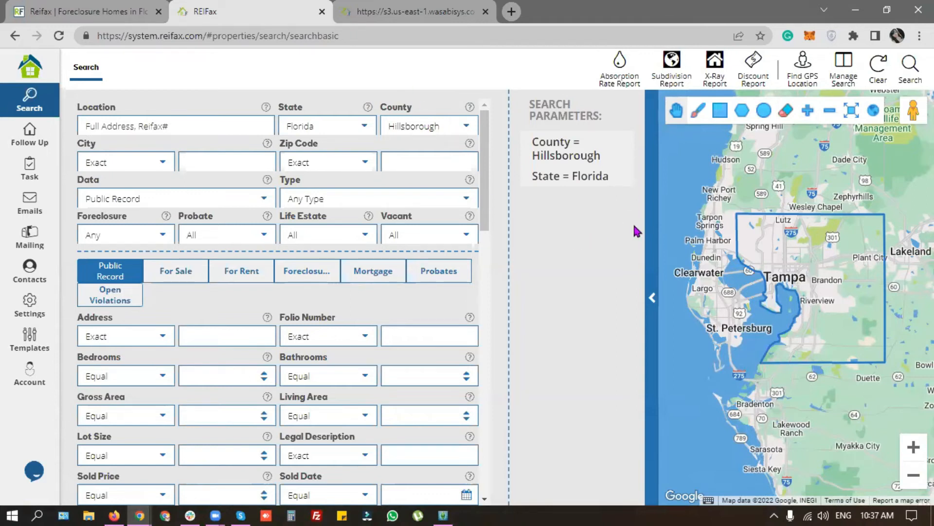
# Step: Run a Subdivision Report with property type Multi Family -10 for Hillsborough County
pyautogui.click(672, 83)
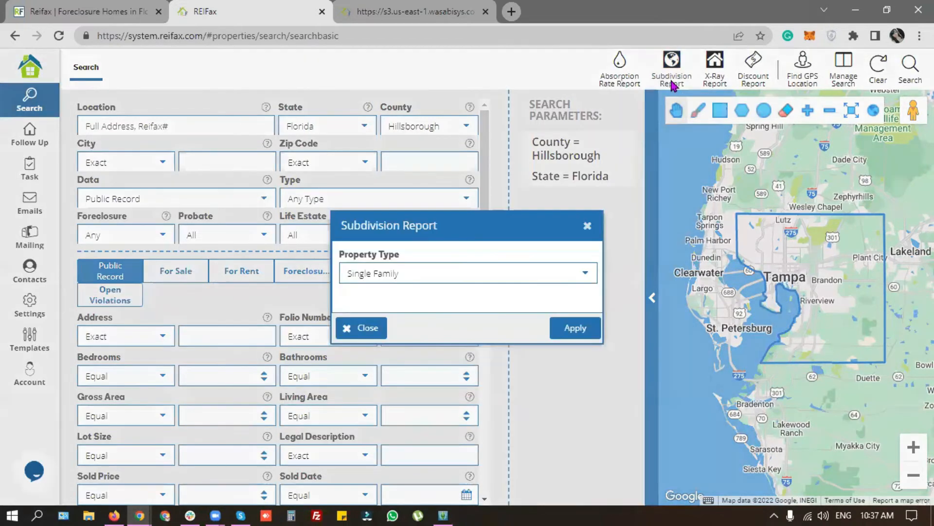
pyautogui.moveTo(400, 273); pyautogui.dragTo(331, 281)
pyautogui.click(586, 274)
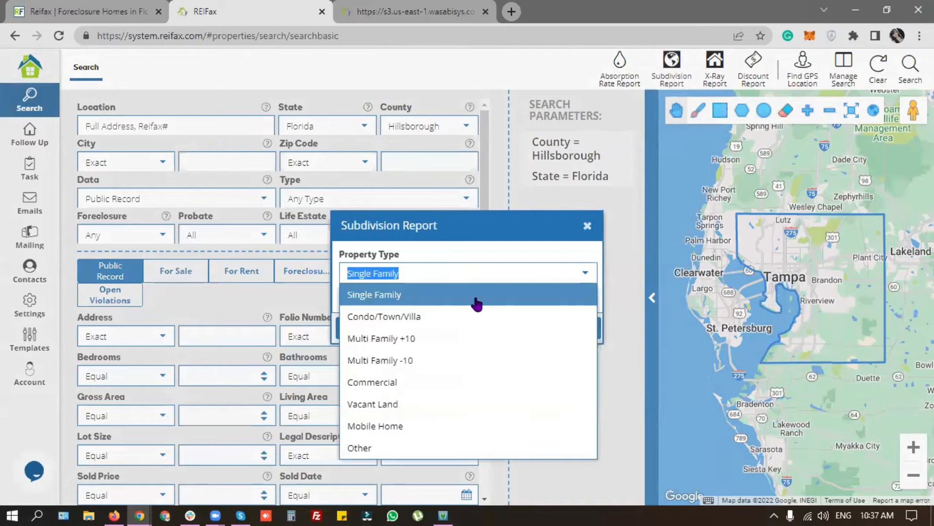
pyautogui.click(414, 360)
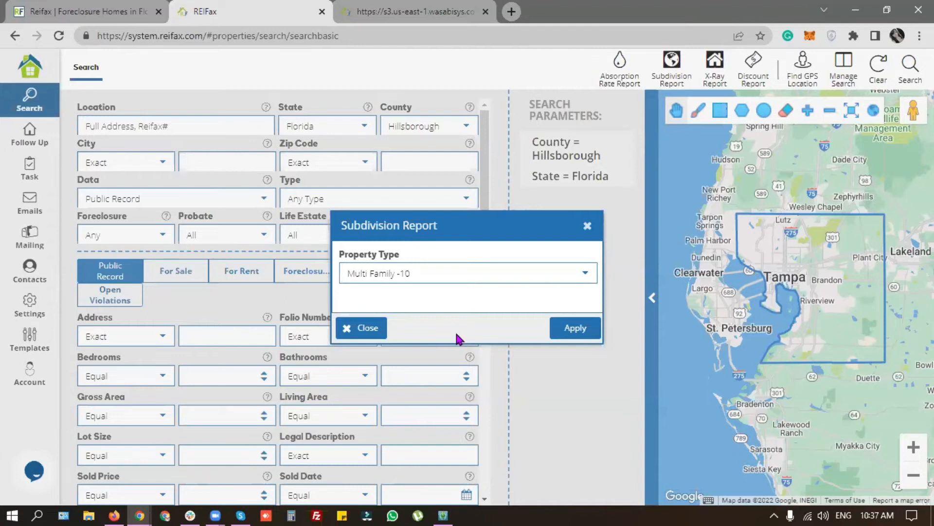
pyautogui.click(589, 330)
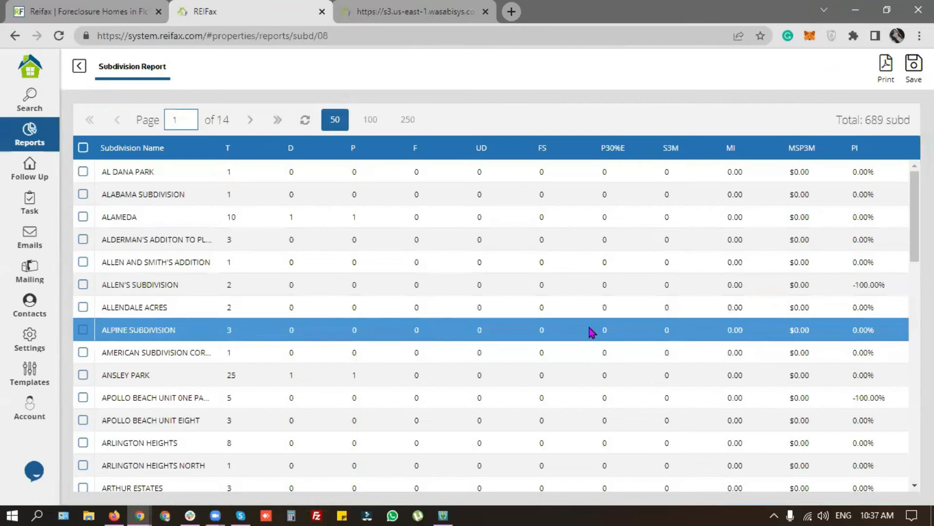
# Step: Note the 689-subdivision total and bring up the sort options for the T column
pyautogui.moveTo(865, 119); pyautogui.dragTo(909, 117)
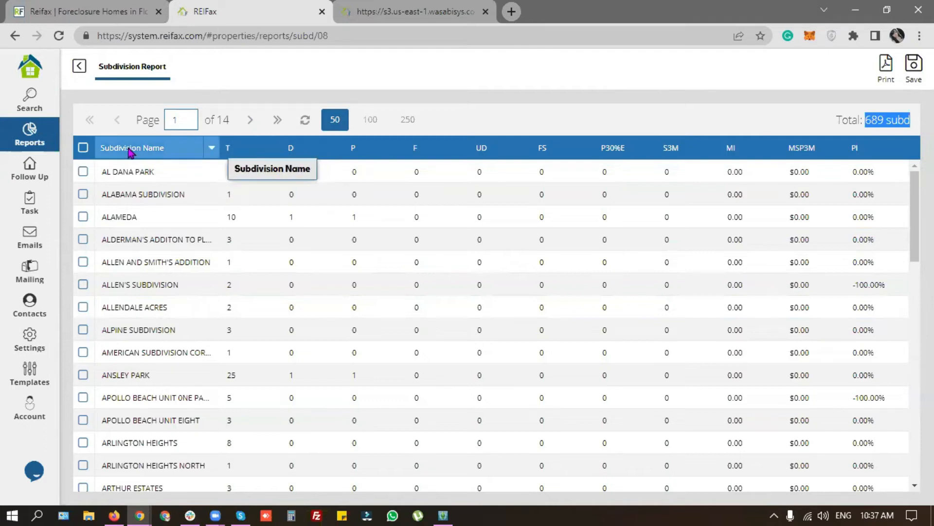
pyautogui.click(275, 149)
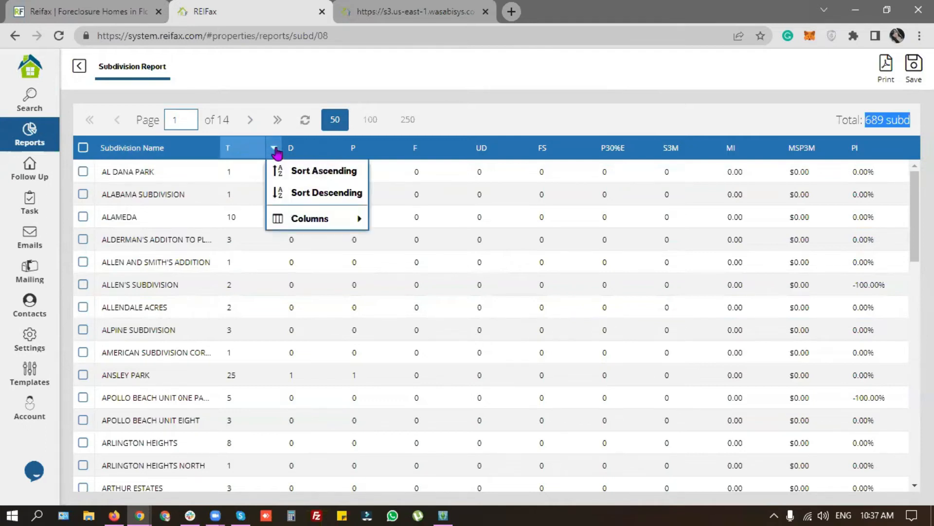
# Step: Sort the report descending by T, then by the D, P and F columns
pyautogui.click(288, 172)
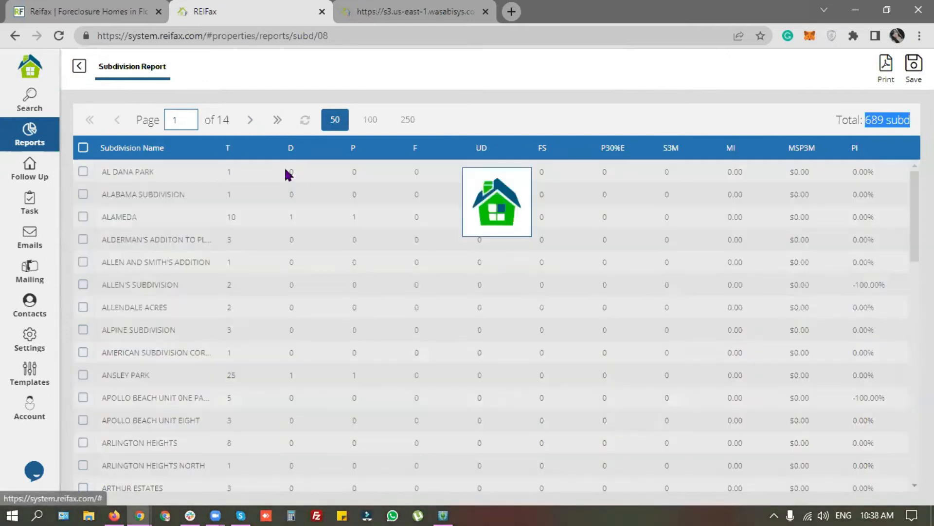
pyautogui.click(133, 176)
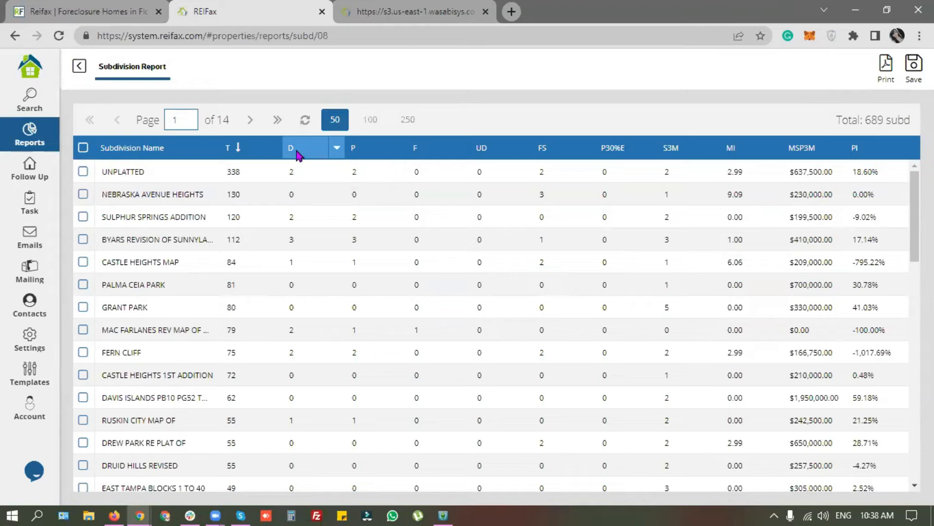
pyautogui.click(336, 149)
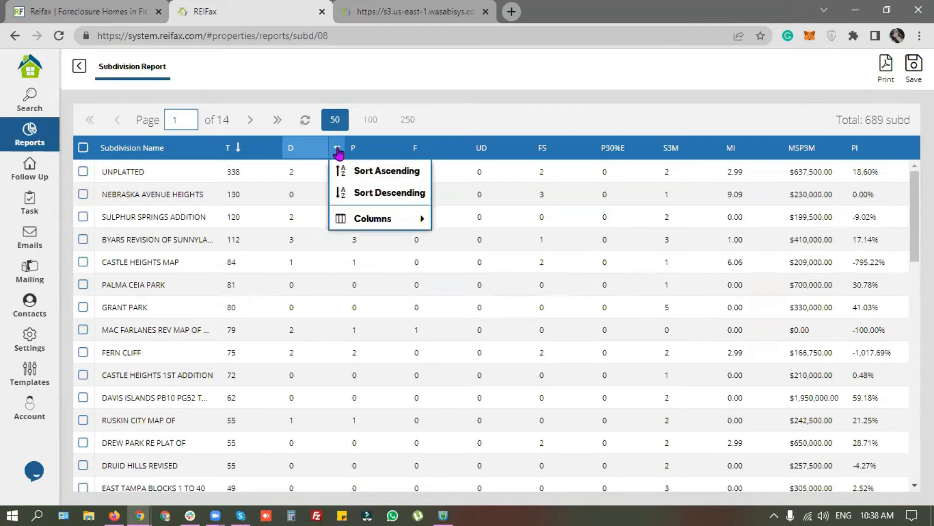
pyautogui.click(389, 192)
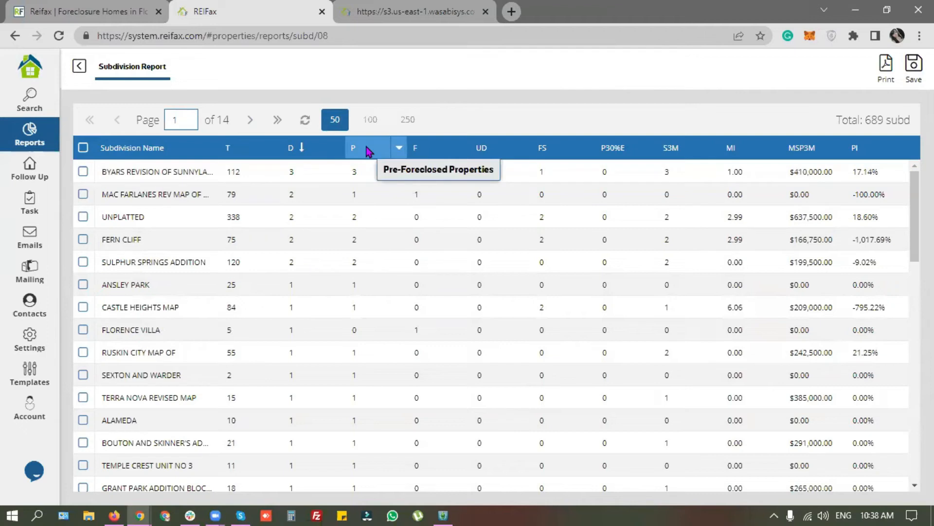
pyautogui.click(400, 148)
pyautogui.click(438, 193)
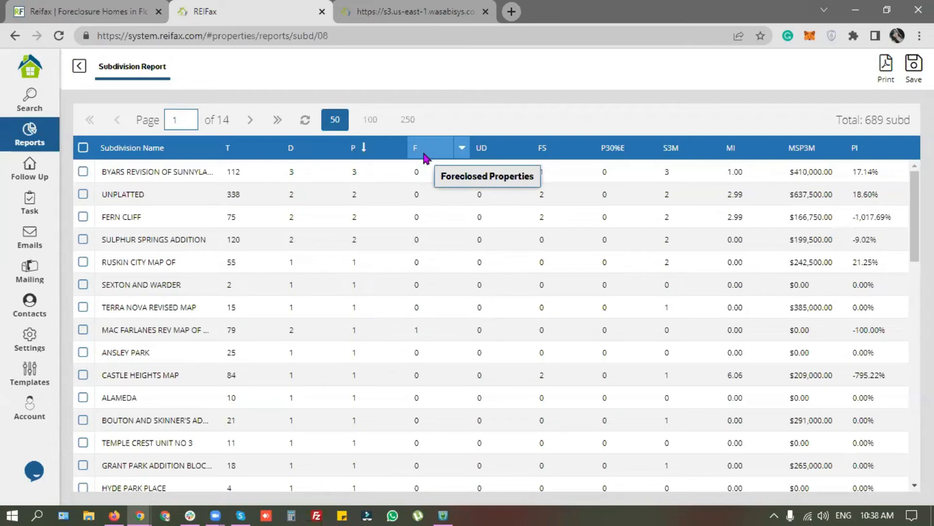
pyautogui.click(461, 147)
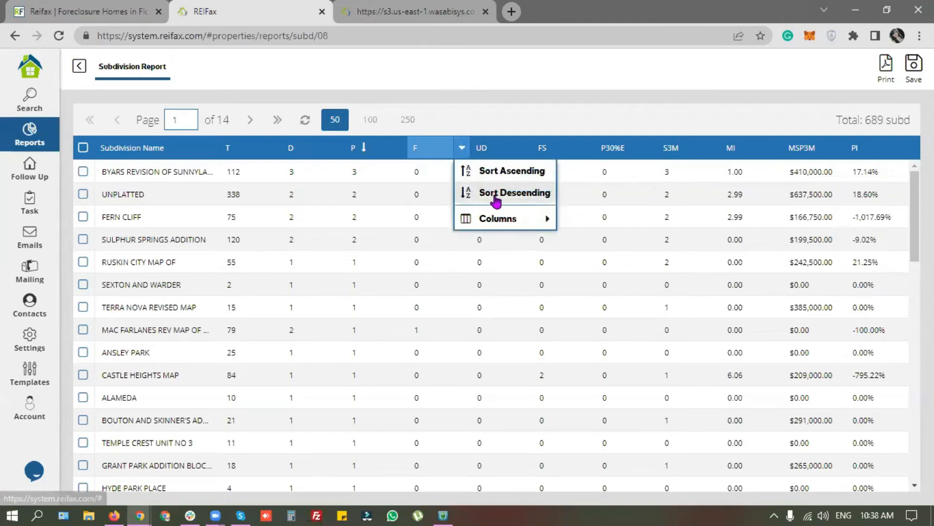
pyautogui.click(496, 195)
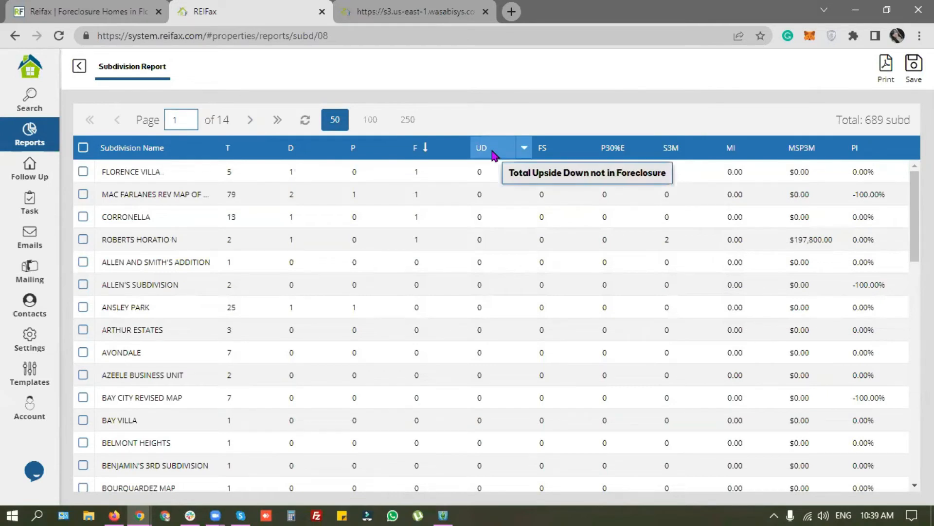
# Step: Sort descending by UD, then FS, putting Nebraska Avenue Heights first with 3 listings
pyautogui.click(522, 148)
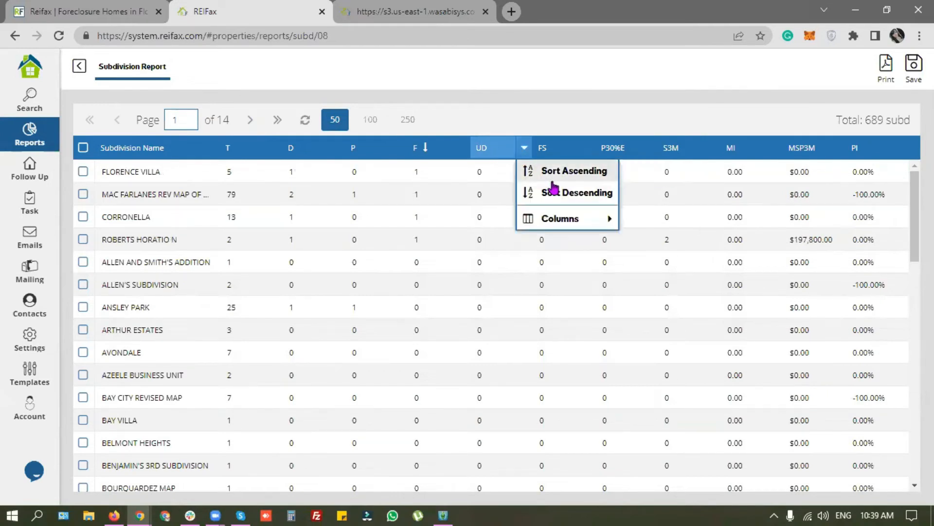
pyautogui.click(554, 191)
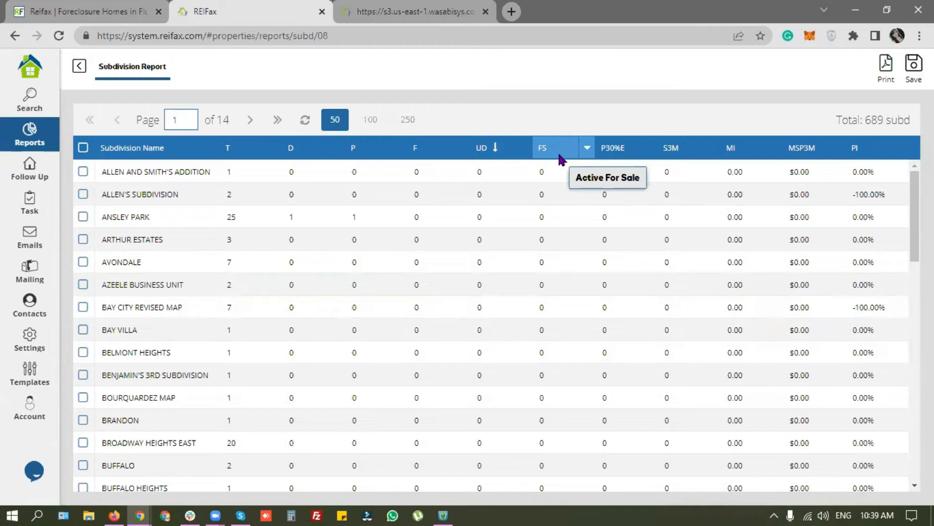
pyautogui.click(587, 147)
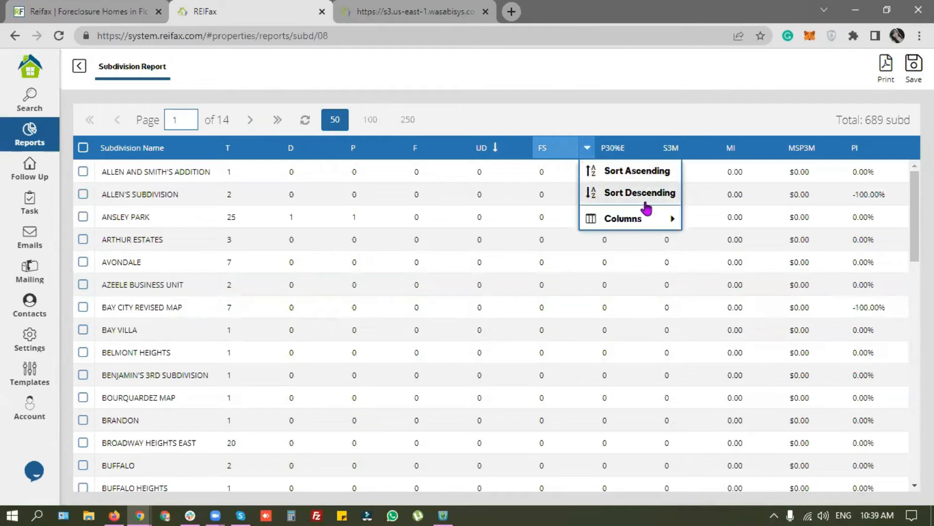
pyautogui.click(648, 192)
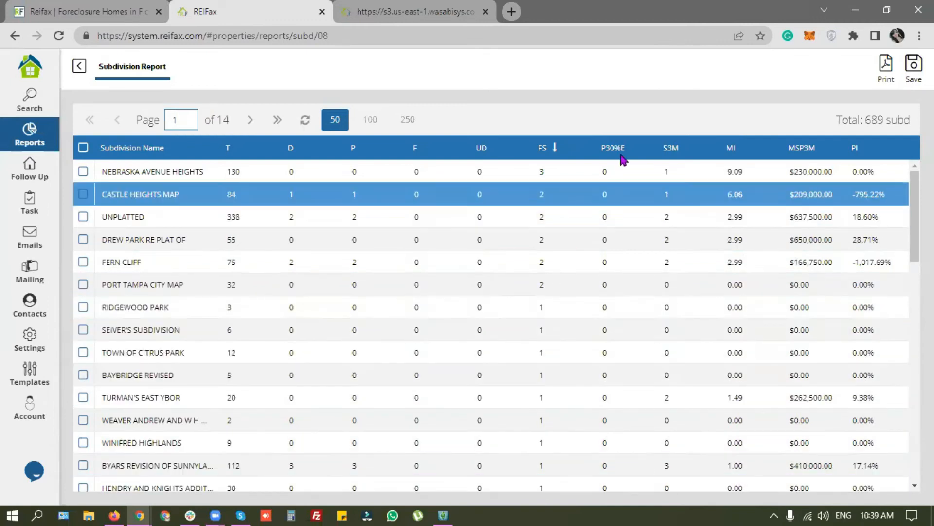
pyautogui.scroll(-10, 426, 466)
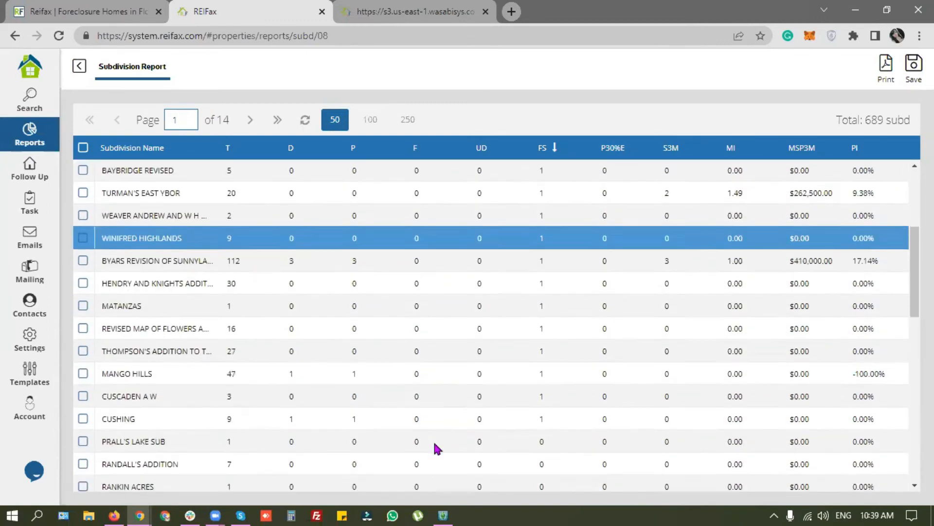
pyautogui.scroll(10, 533, 433)
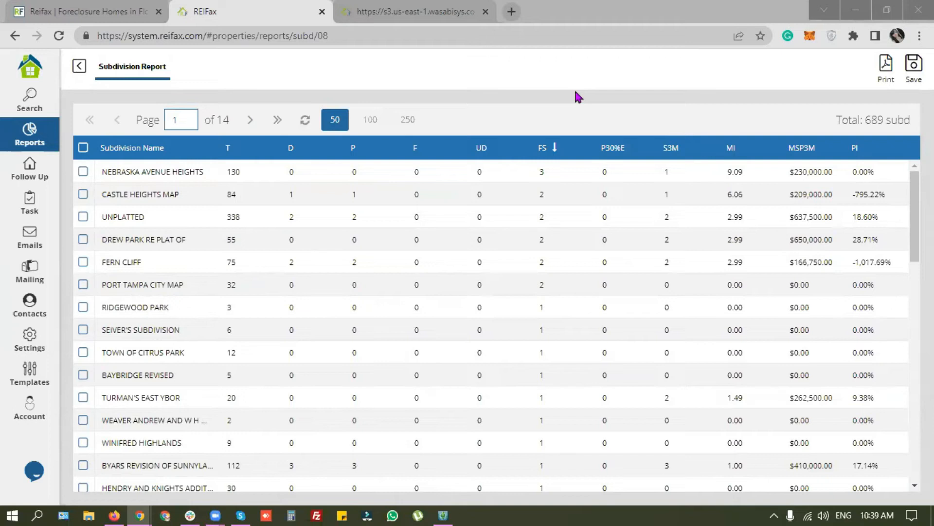
pyautogui.click(574, 91)
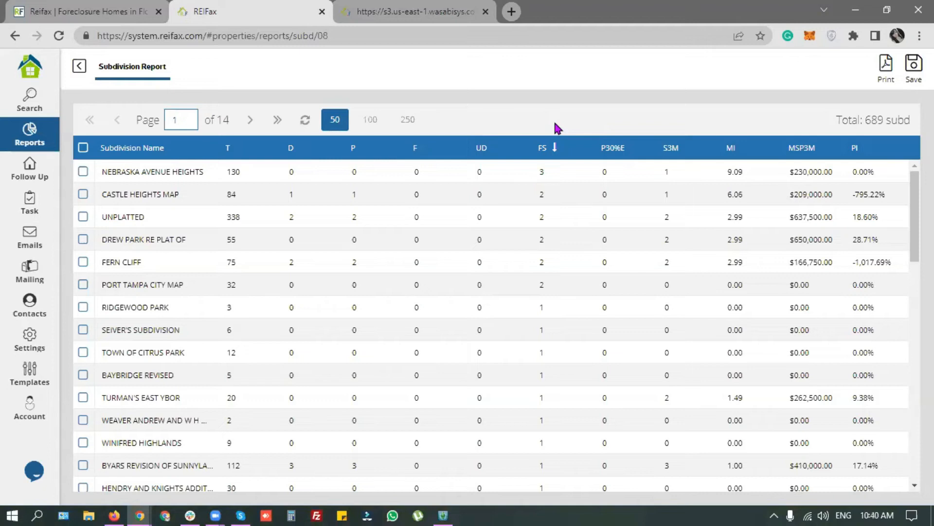
pyautogui.click(586, 83)
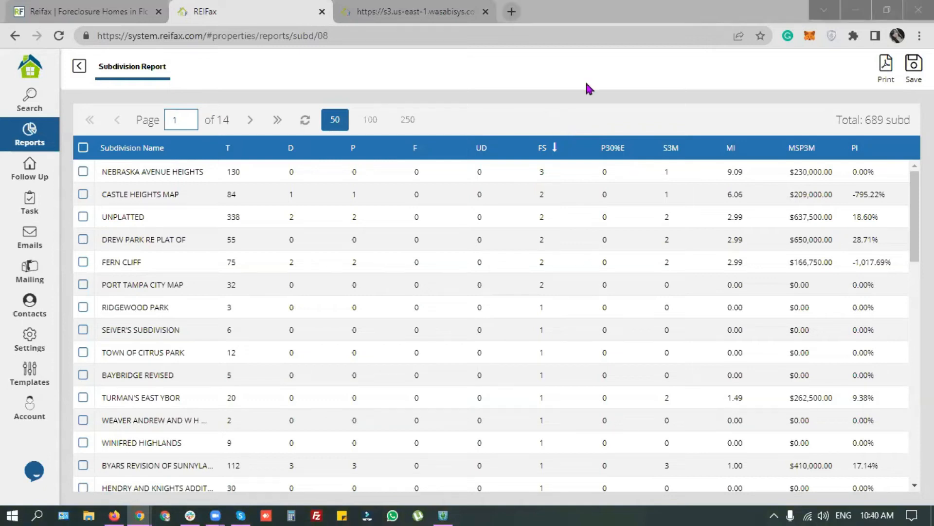
pyautogui.click(621, 128)
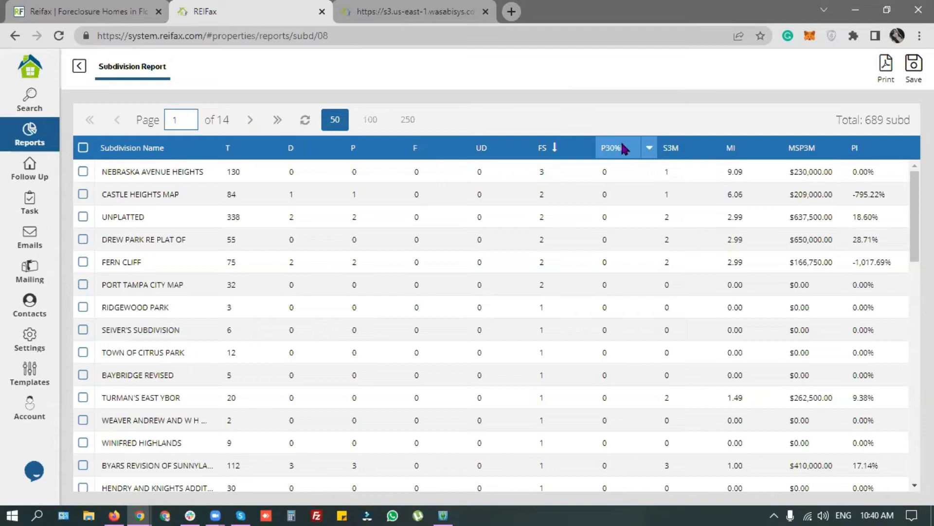
# Step: Sort descending by P30%E, then by S3M so Grant Park leads with 5 sales
pyautogui.click(649, 149)
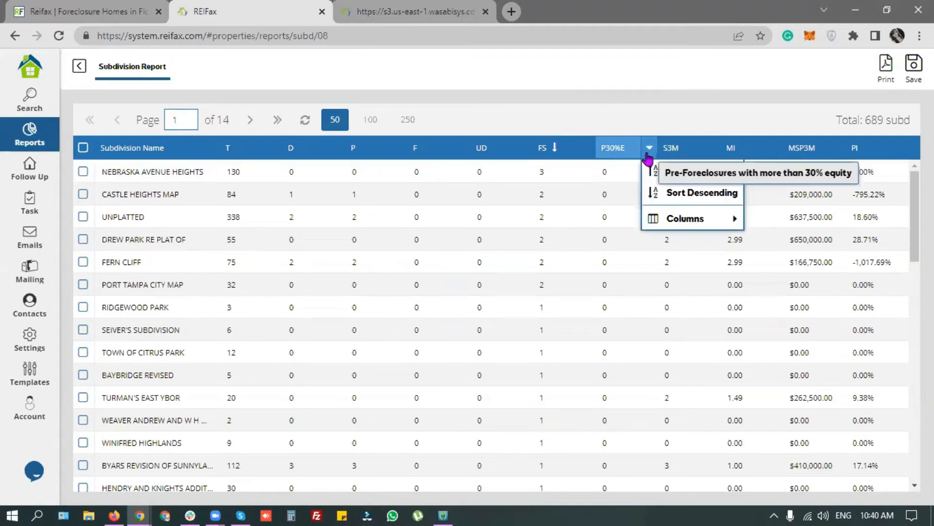
pyautogui.click(672, 193)
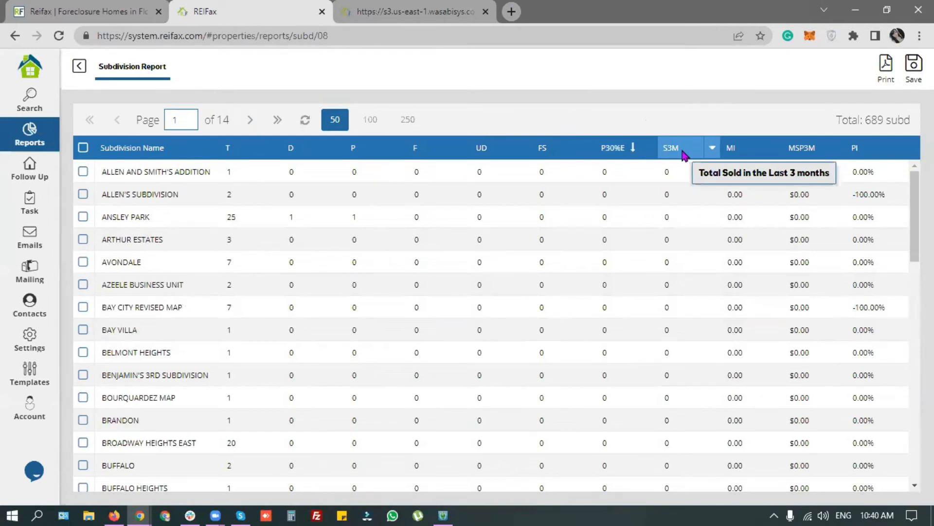
pyautogui.click(712, 147)
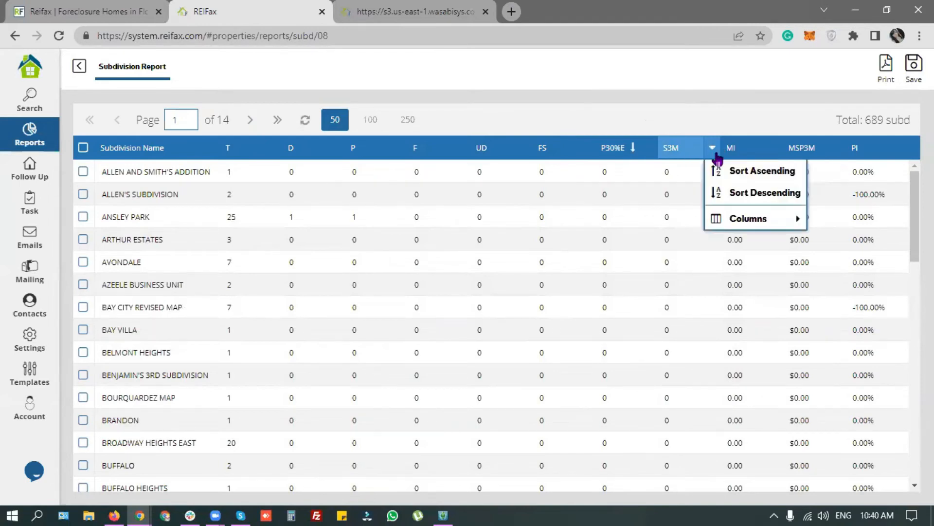
pyautogui.click(732, 192)
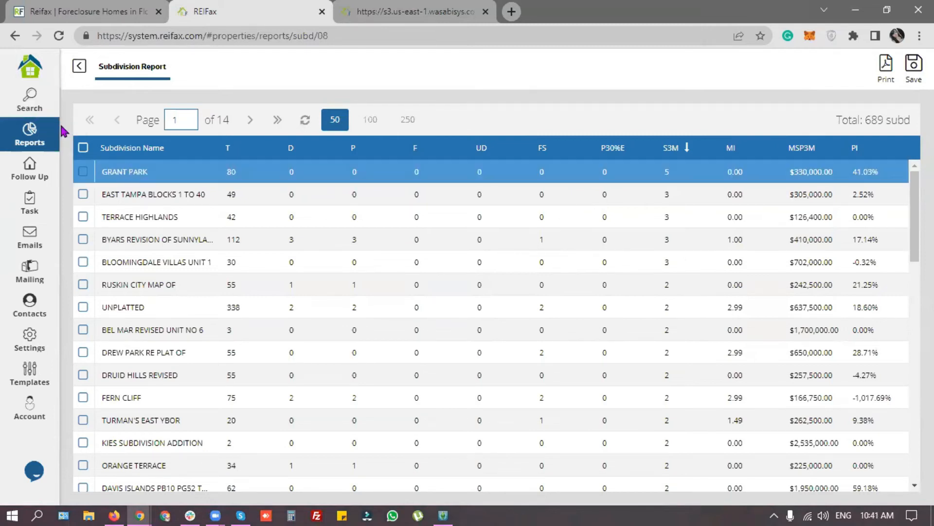
# Step: Search for Multi Family -10 properties with subdivision name 'grant park', returning 80 results
pyautogui.click(29, 105)
pyautogui.scroll(-7, 236, 292)
pyautogui.scroll(7, 231, 279)
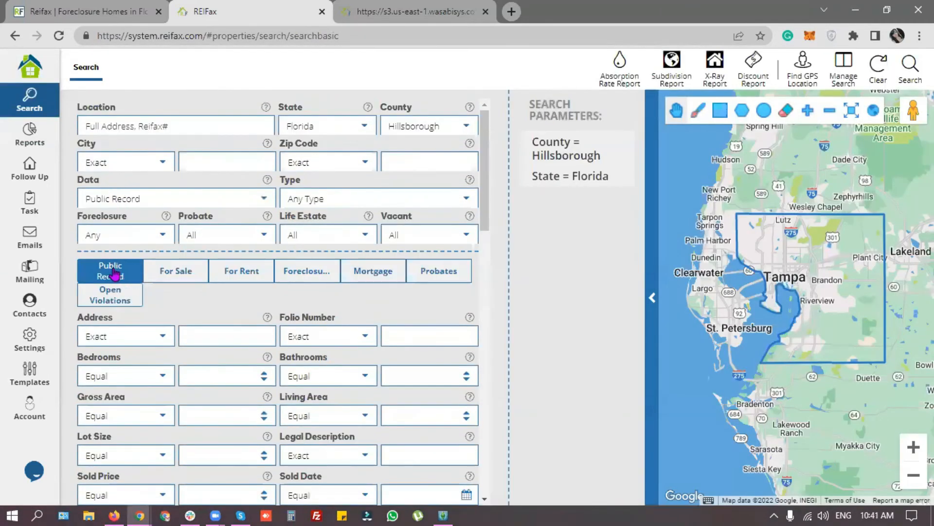
pyautogui.scroll(-1, 184, 331)
pyautogui.scroll(-10, 184, 331)
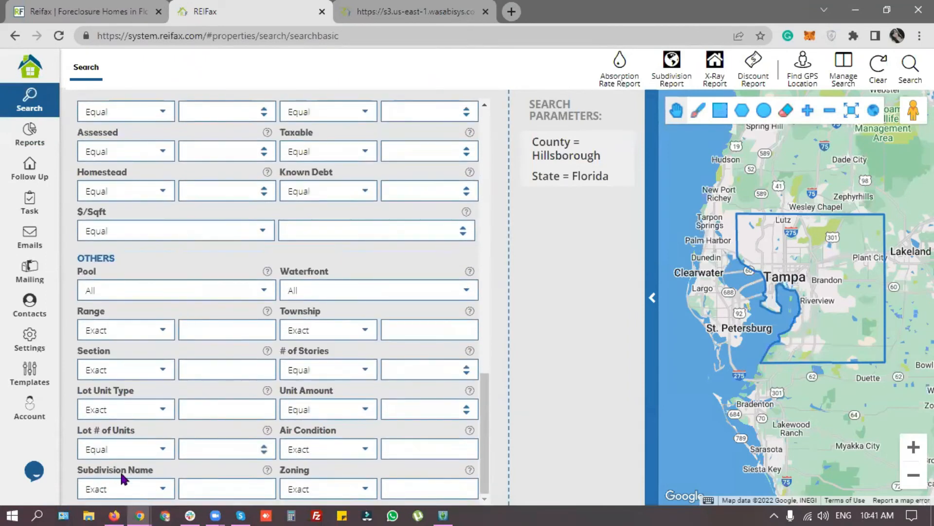
pyautogui.moveTo(127, 486); pyautogui.dragTo(53, 492)
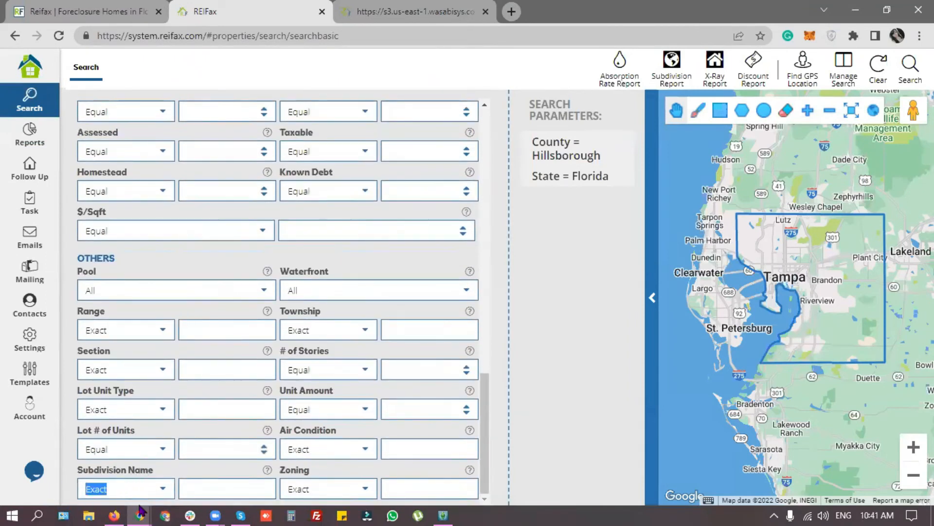
pyautogui.click(213, 491)
pyautogui.write('grant park')
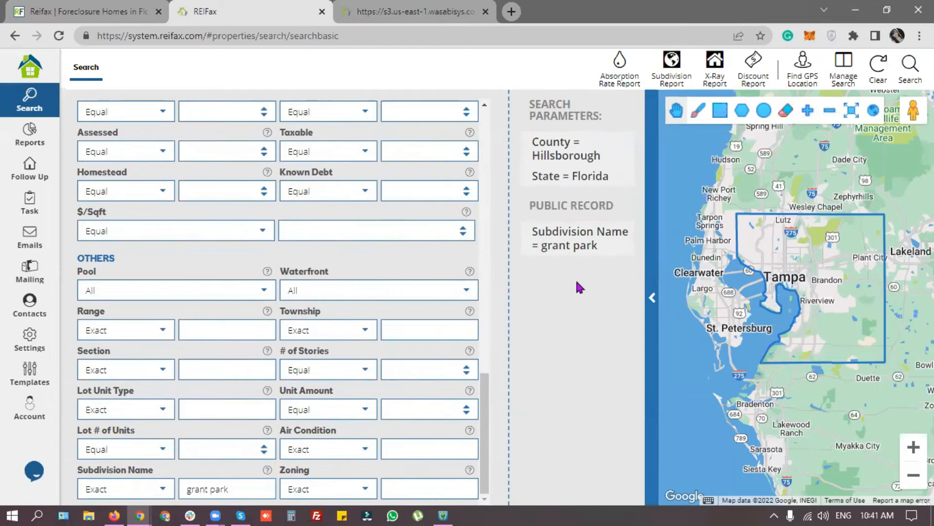
pyautogui.scroll(15, 413, 292)
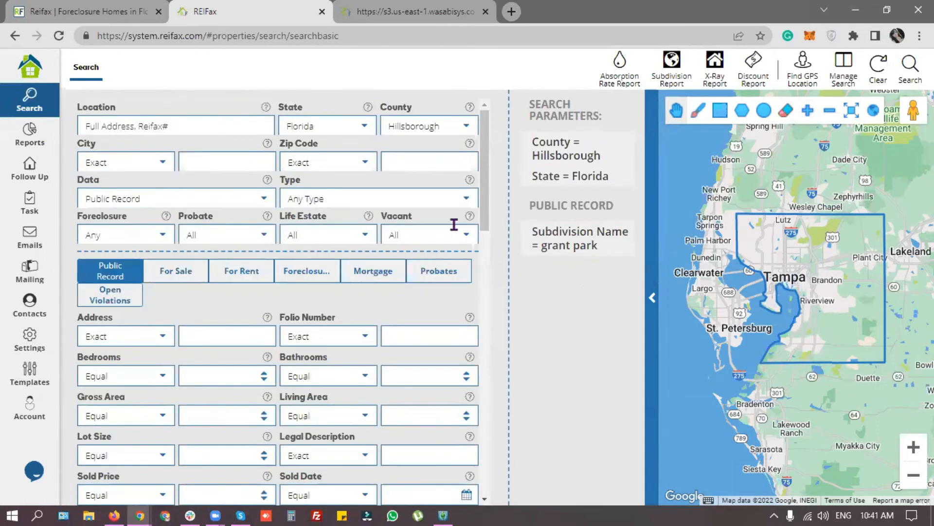
pyautogui.click(468, 199)
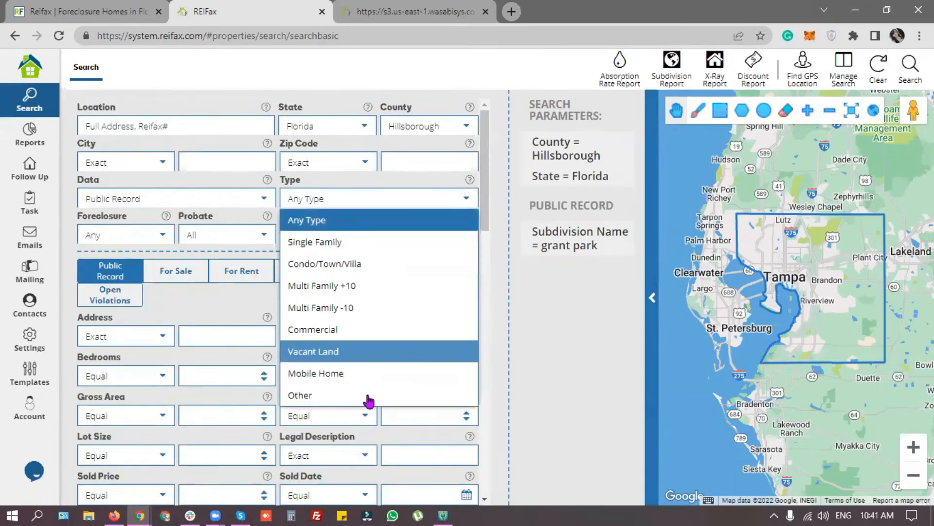
pyautogui.click(372, 308)
pyautogui.click(910, 66)
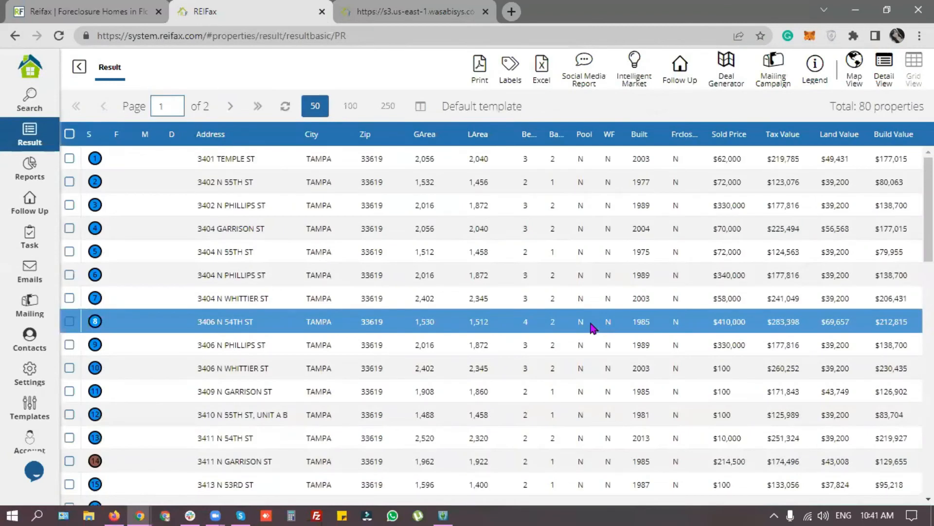
# Step: Compare the 80 Grant Park results against Grant Park's total in the Subdivision Report
pyautogui.moveTo(858, 106); pyautogui.dragTo(925, 108)
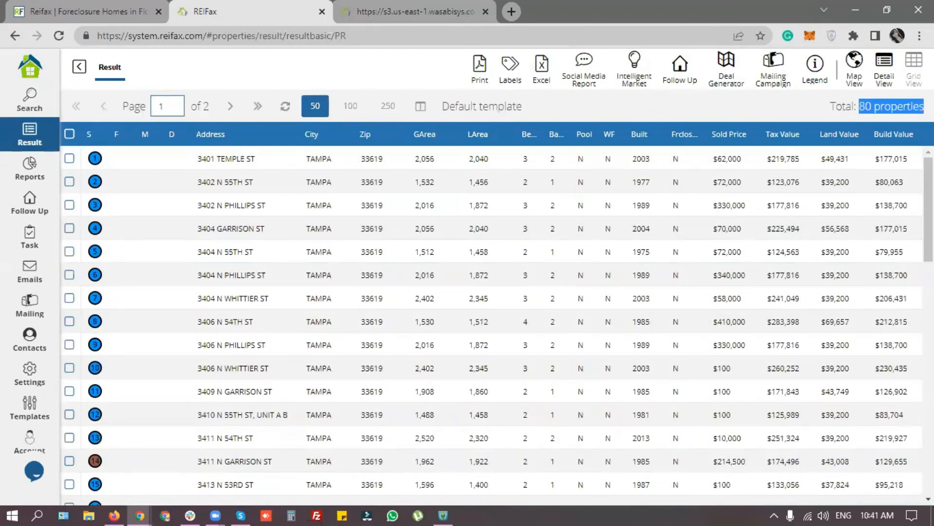
pyautogui.click(29, 169)
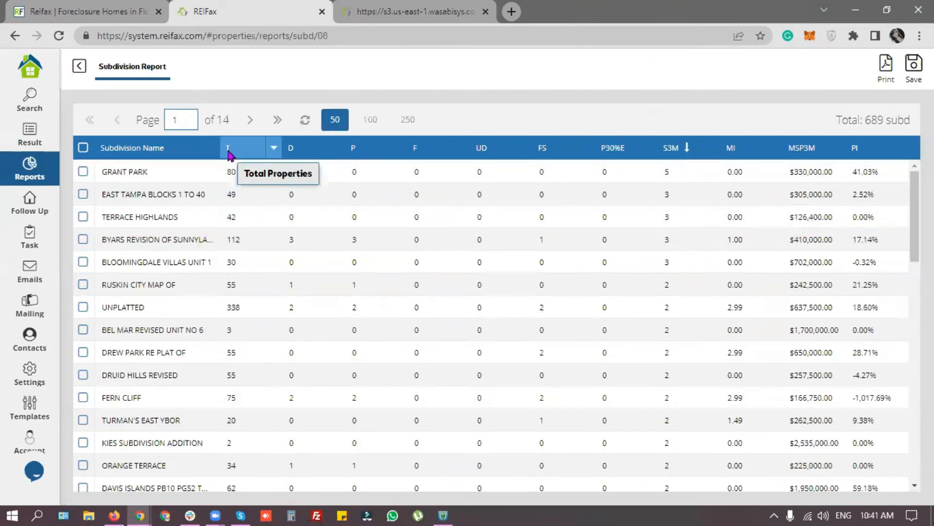
pyautogui.click(52, 147)
pyautogui.scroll(-12, 325, 289)
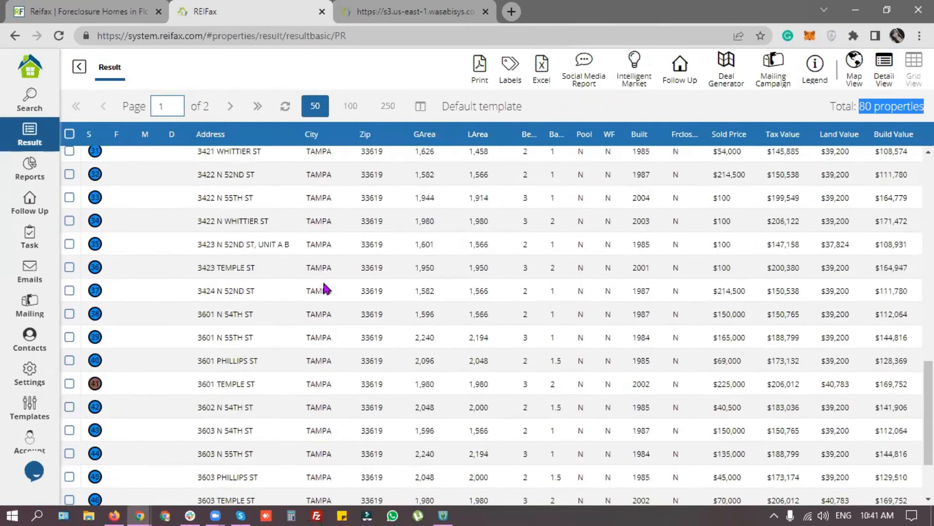
pyautogui.scroll(14, 311, 290)
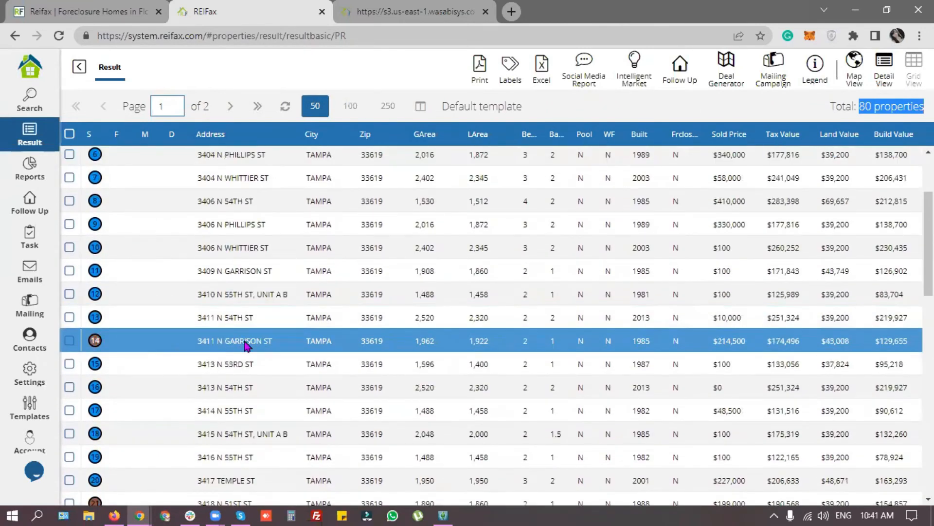
pyautogui.click(617, 107)
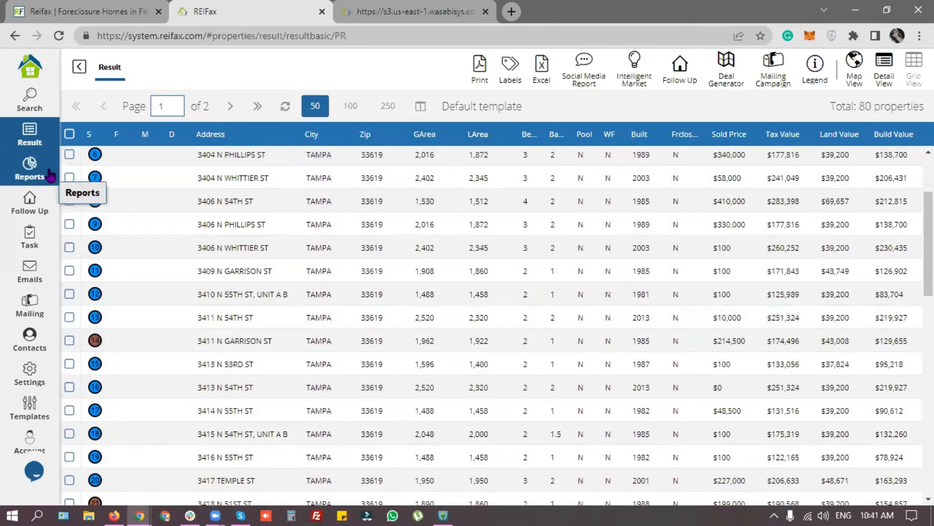
pyautogui.scroll(-16, 308, 302)
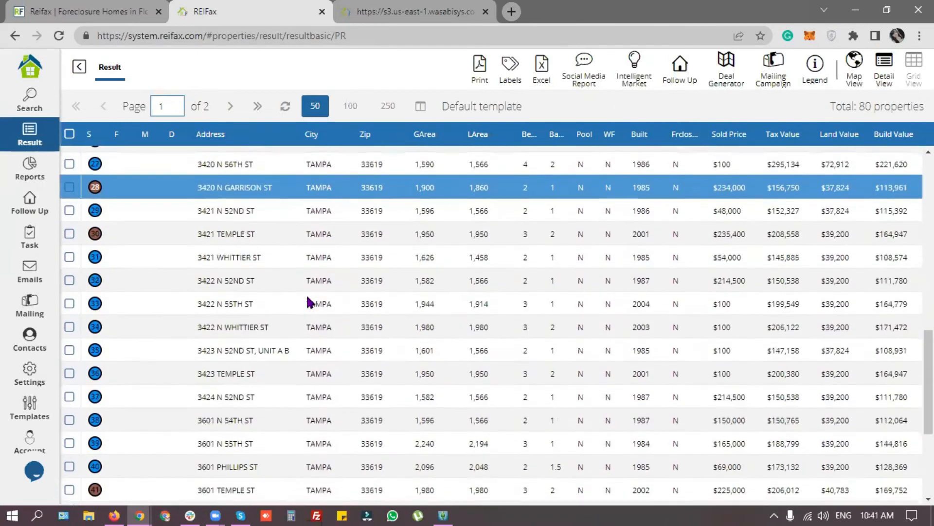
pyautogui.scroll(18, 308, 302)
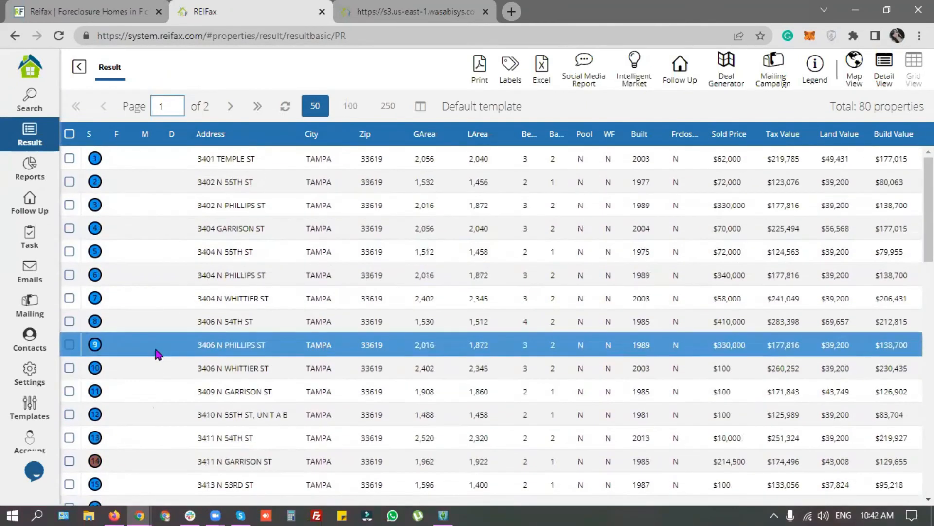
pyautogui.click(35, 173)
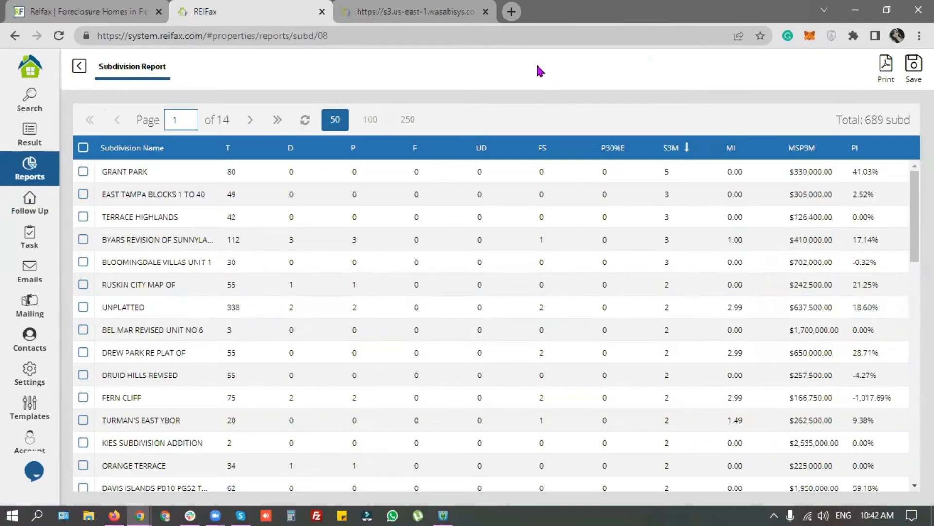
# Step: Go back to the search form and dismiss the map-shape-required notice for the Discount Report
pyautogui.moveTo(865, 120); pyautogui.dragTo(910, 120)
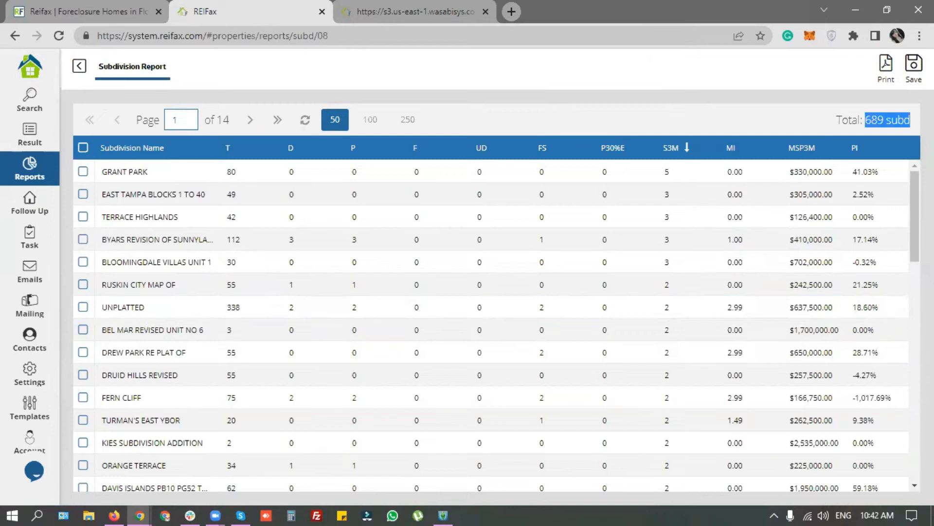
pyautogui.click(622, 115)
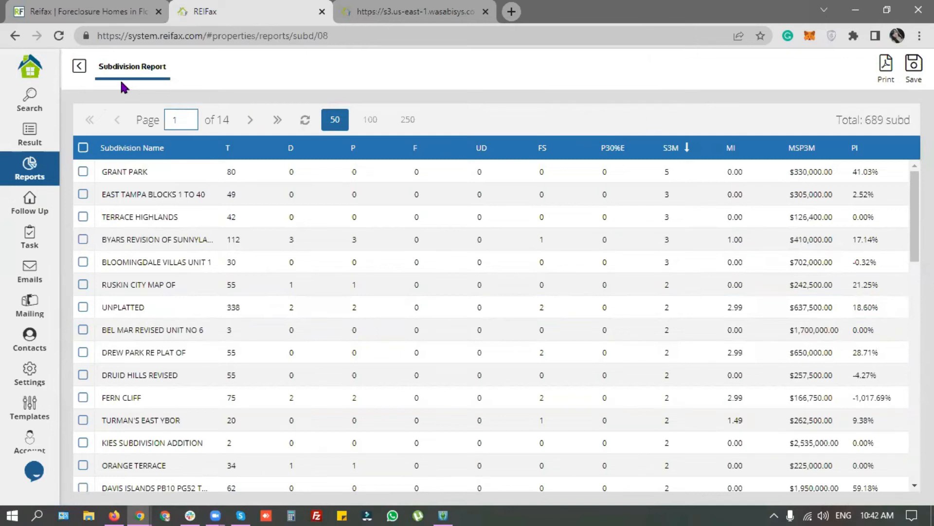
pyautogui.click(80, 67)
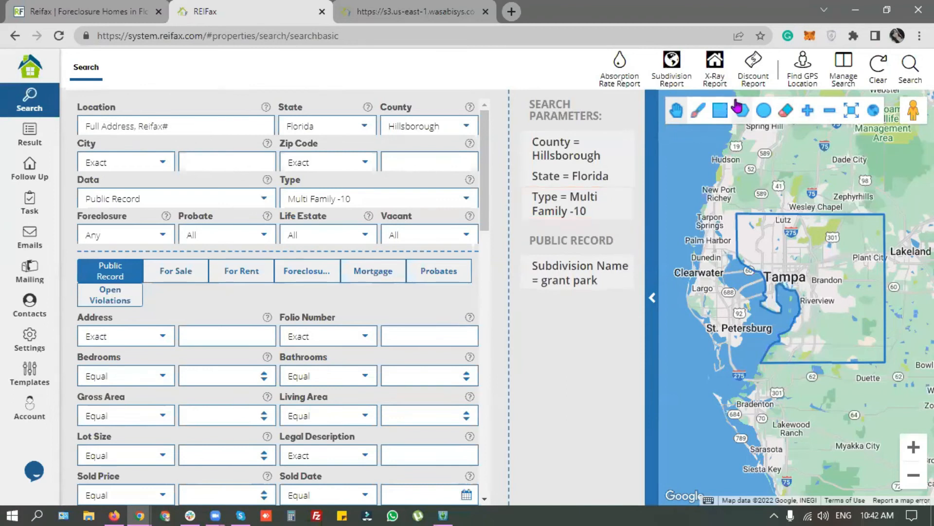
pyautogui.click(754, 70)
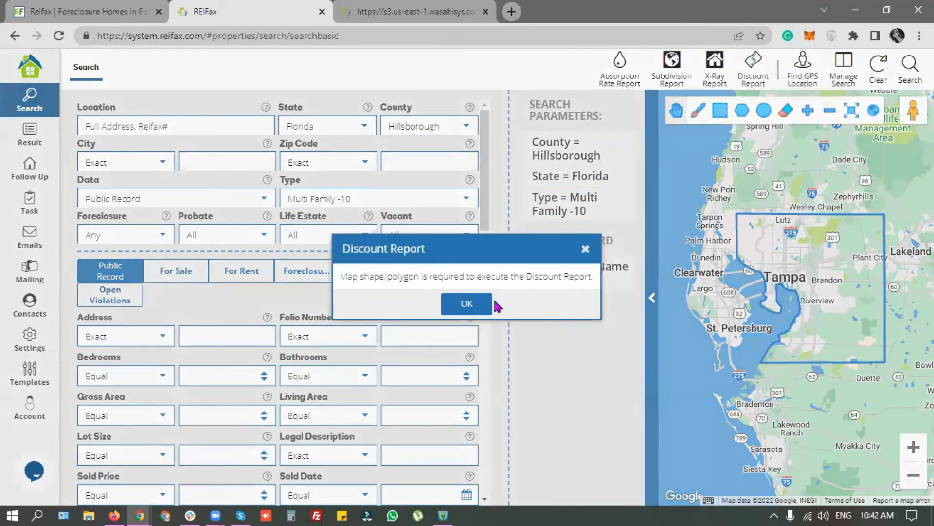
pyautogui.click(457, 304)
# Step: Generate a Single Family Subdivision Report listing 7,389 subdivisions
pyautogui.click(672, 70)
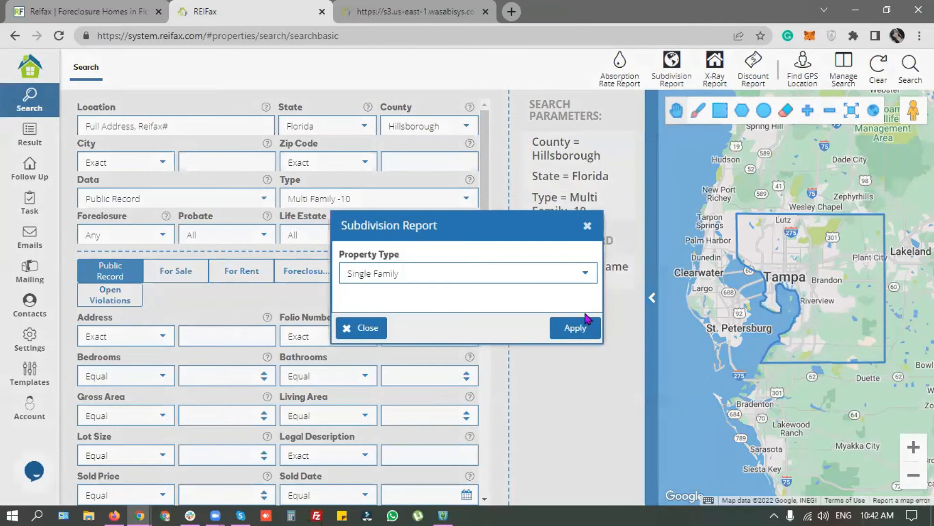
pyautogui.click(361, 271)
pyautogui.click(562, 327)
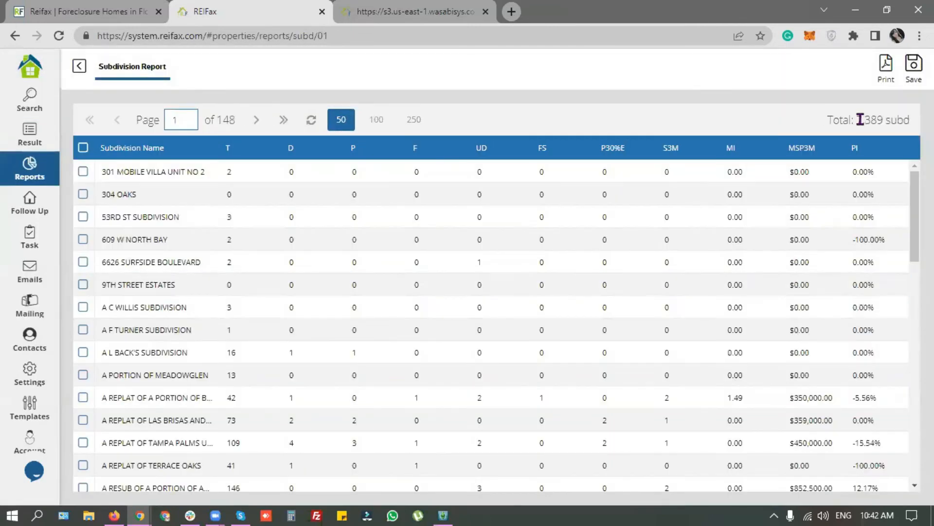
pyautogui.moveTo(856, 120); pyautogui.dragTo(909, 118)
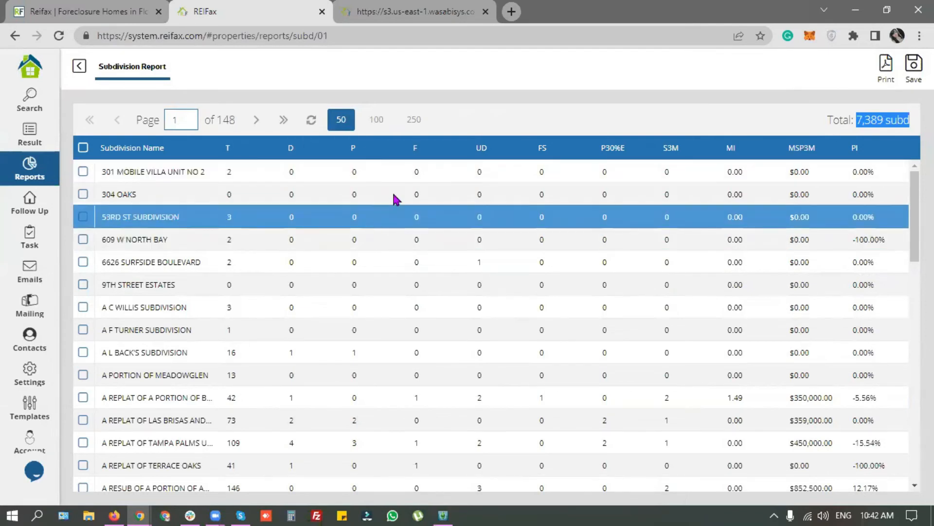
# Step: Sort the report descending by FS and select all 50 subdivisions on the page
pyautogui.click(588, 149)
pyautogui.click(614, 191)
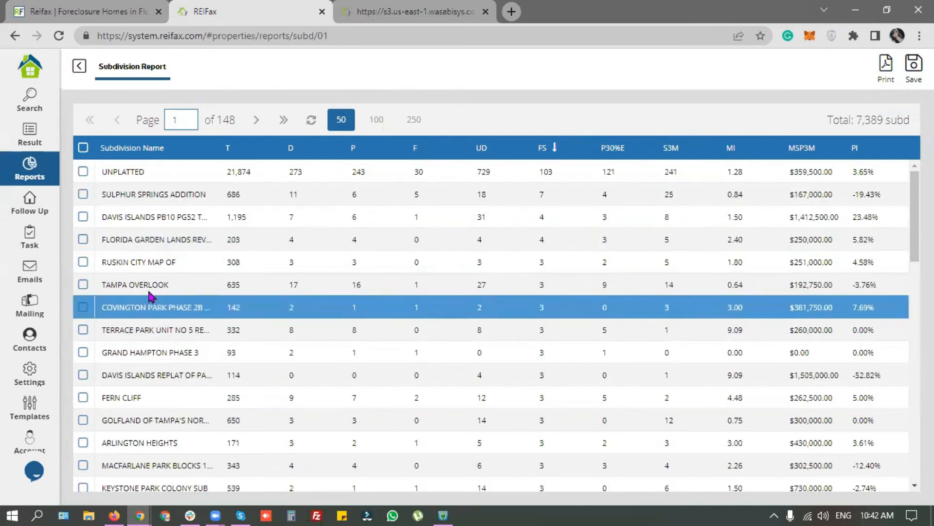
pyautogui.click(83, 148)
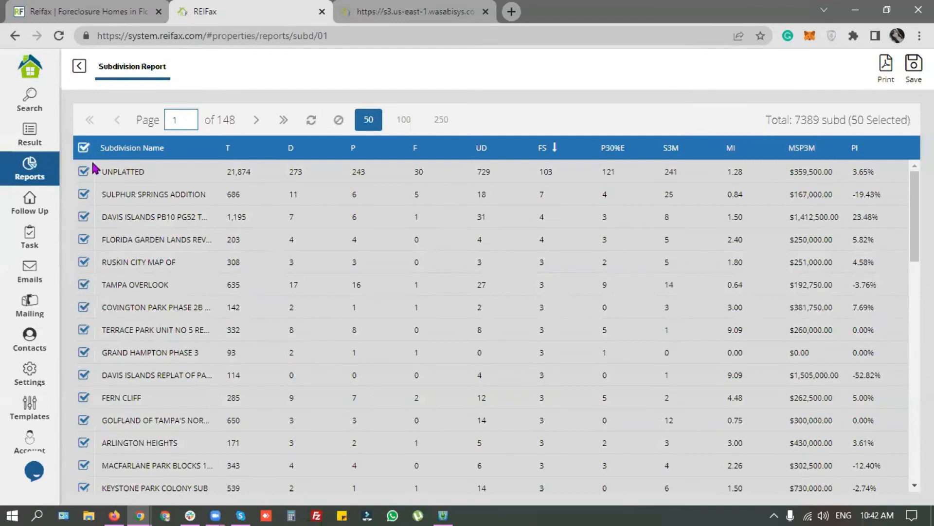
pyautogui.moveTo(851, 121); pyautogui.dragTo(909, 119)
pyautogui.click(569, 117)
# Step: Show 250 subdivisions per page, then select and clear all rows
pyautogui.click(177, 117)
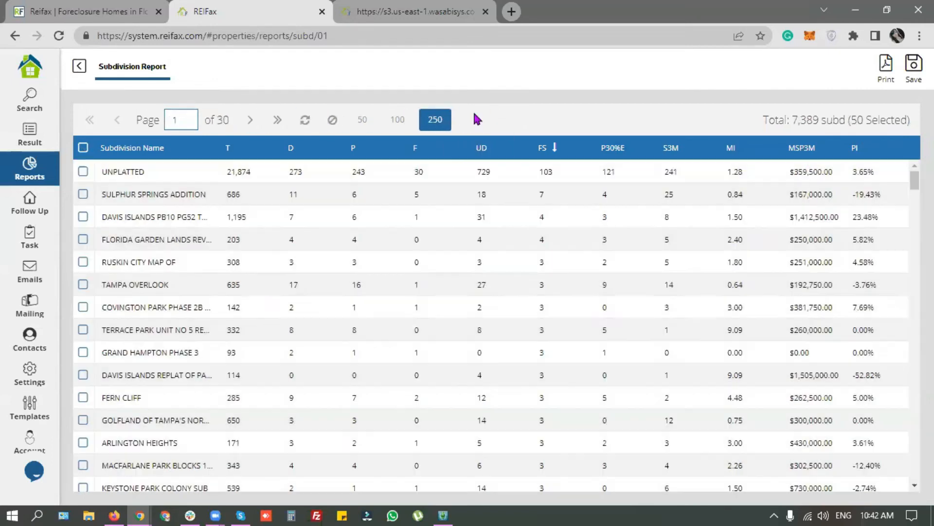
pyautogui.moveTo(232, 124); pyautogui.dragTo(151, 176)
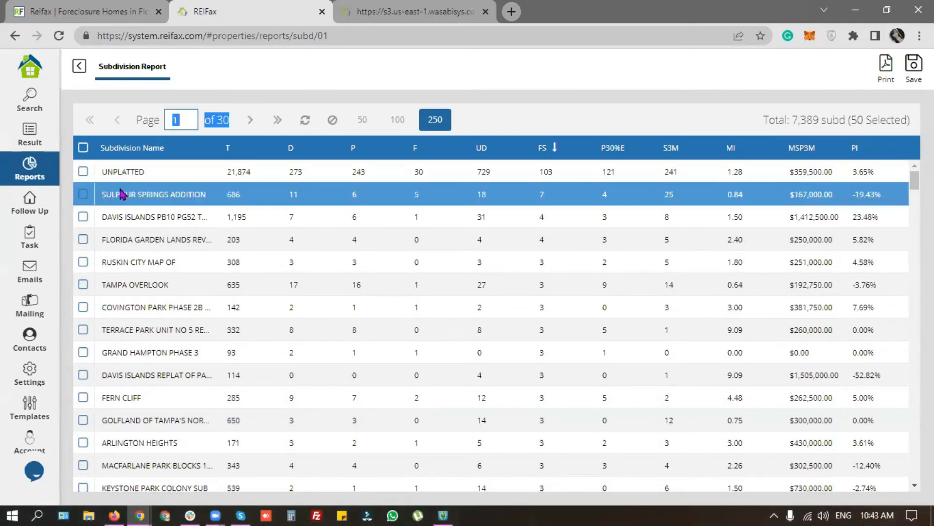
pyautogui.click(84, 148)
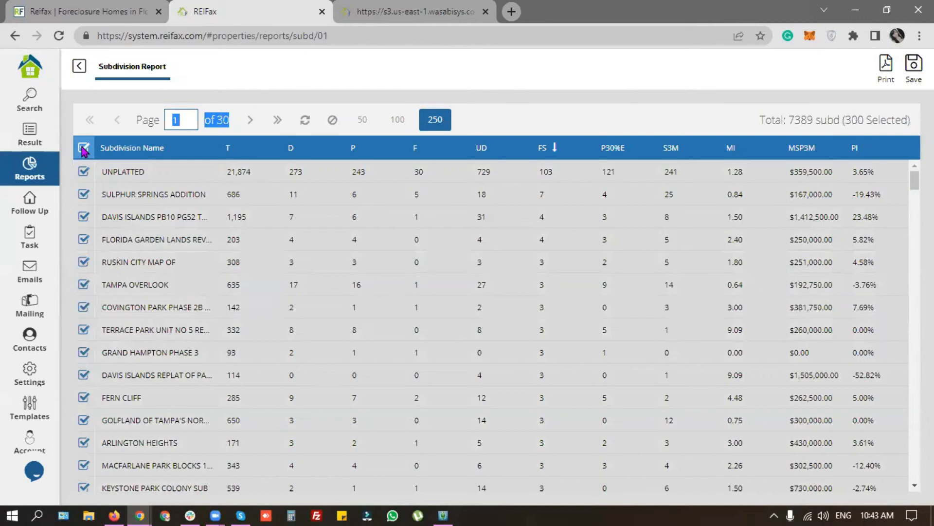
pyautogui.click(639, 127)
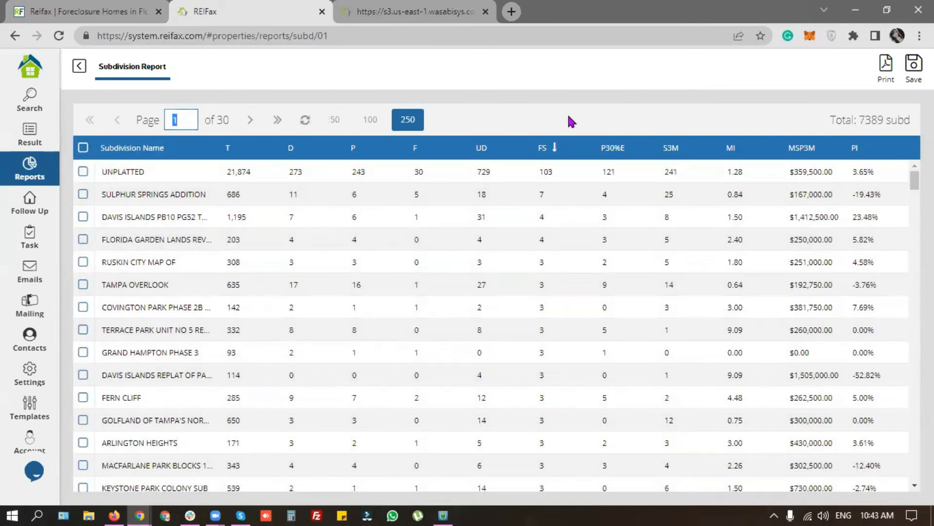
# Step: Clear the search filters, reopen the 80 Grant Park results, and switch to Detail View cards
pyautogui.click(75, 65)
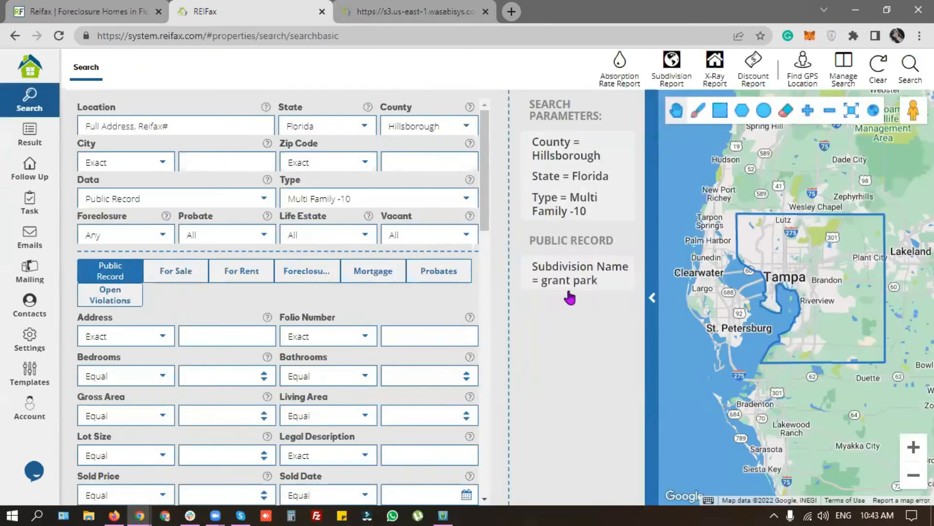
pyautogui.click(884, 71)
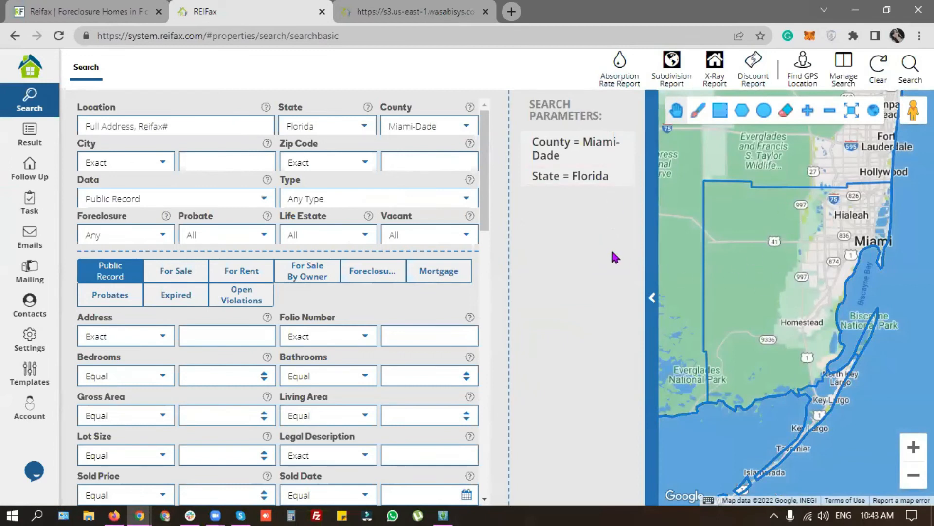
pyautogui.click(29, 134)
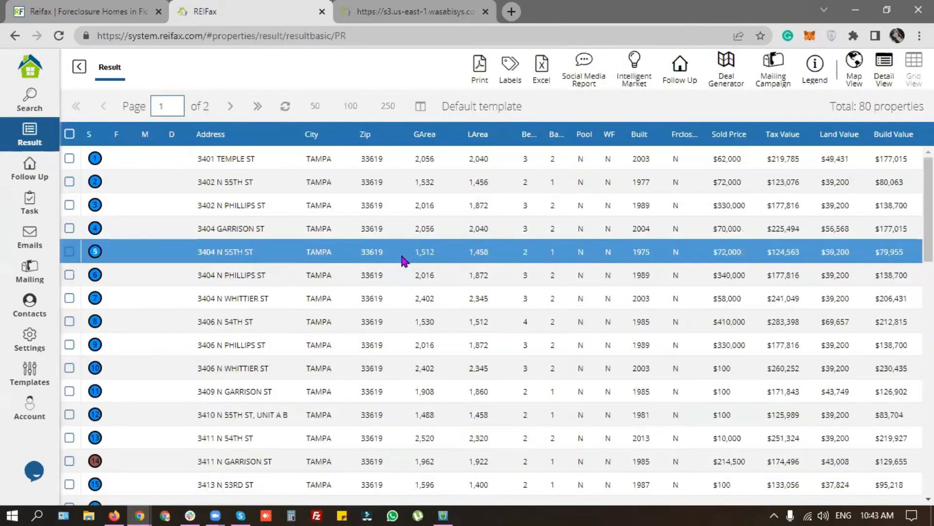
pyautogui.scroll(-15, 431, 349)
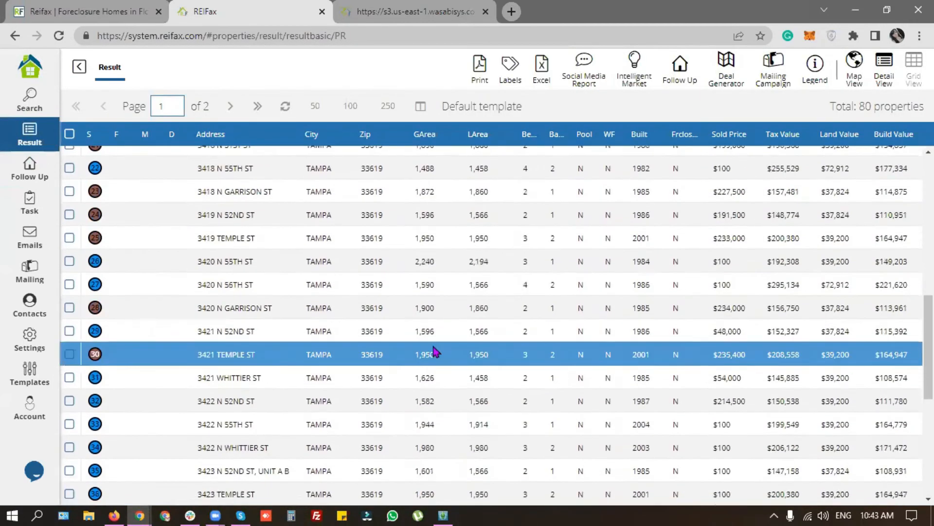
pyautogui.scroll(15, 431, 346)
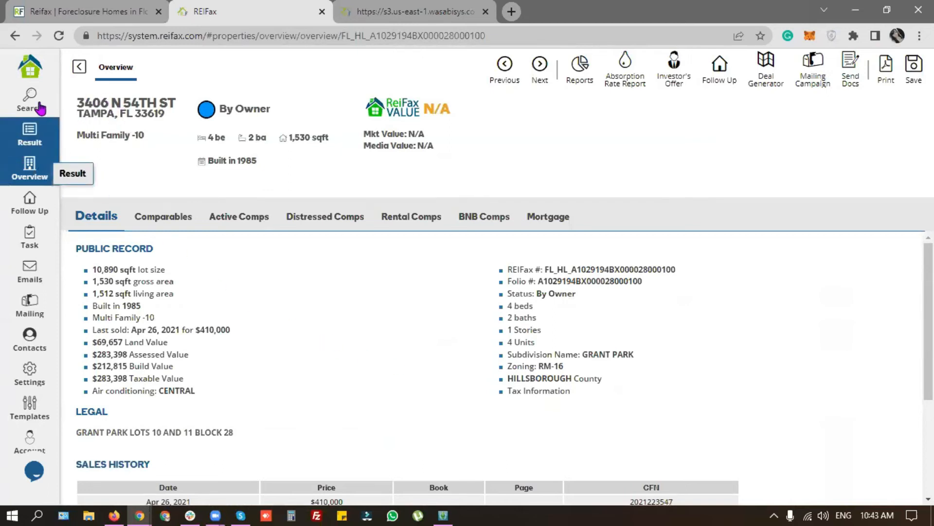
pyautogui.click(29, 132)
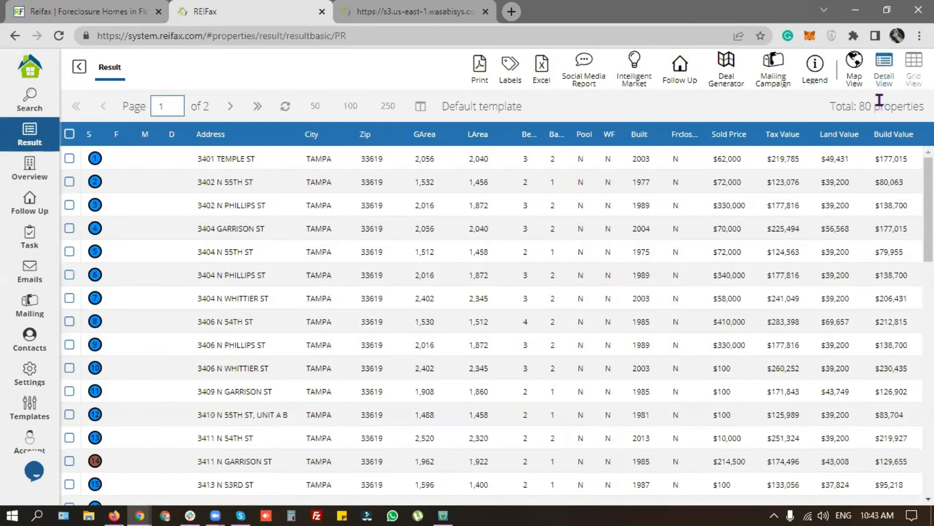
pyautogui.click(884, 81)
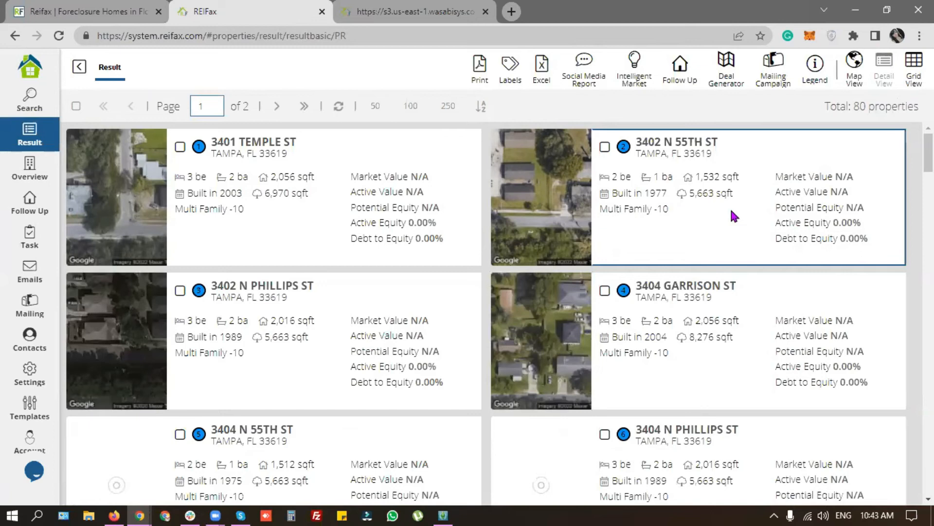
pyautogui.click(855, 82)
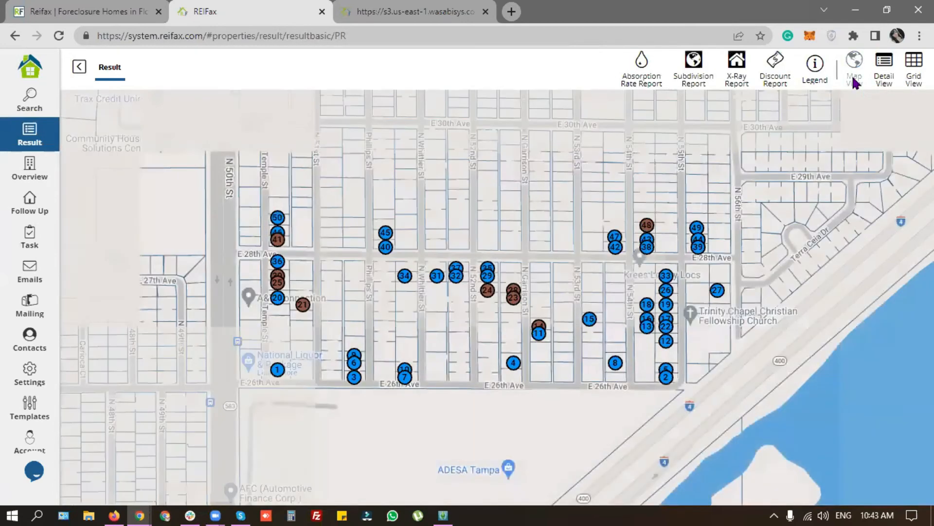
pyautogui.click(487, 282)
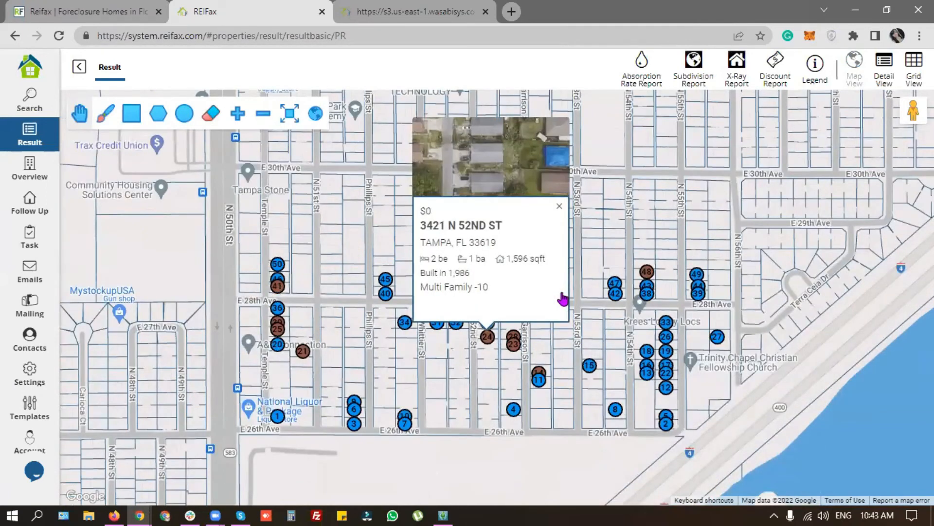
pyautogui.click(616, 410)
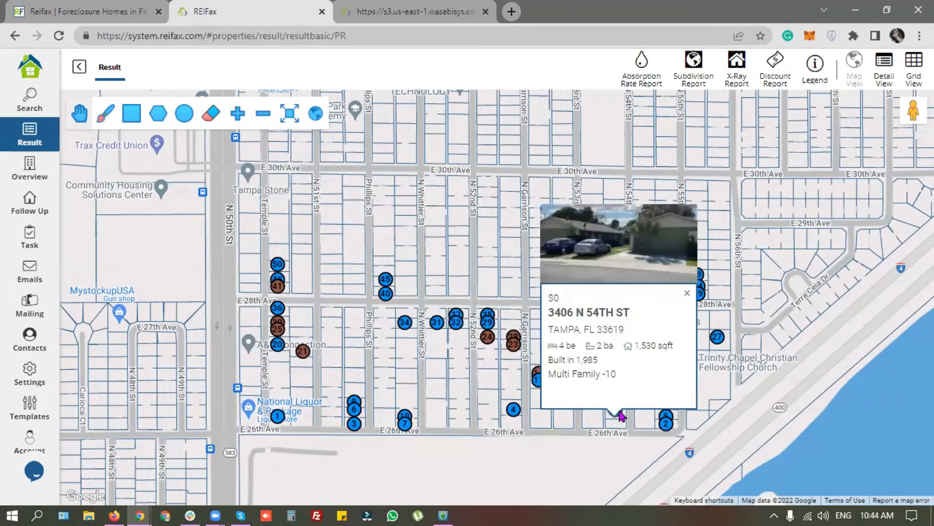
pyautogui.click(644, 322)
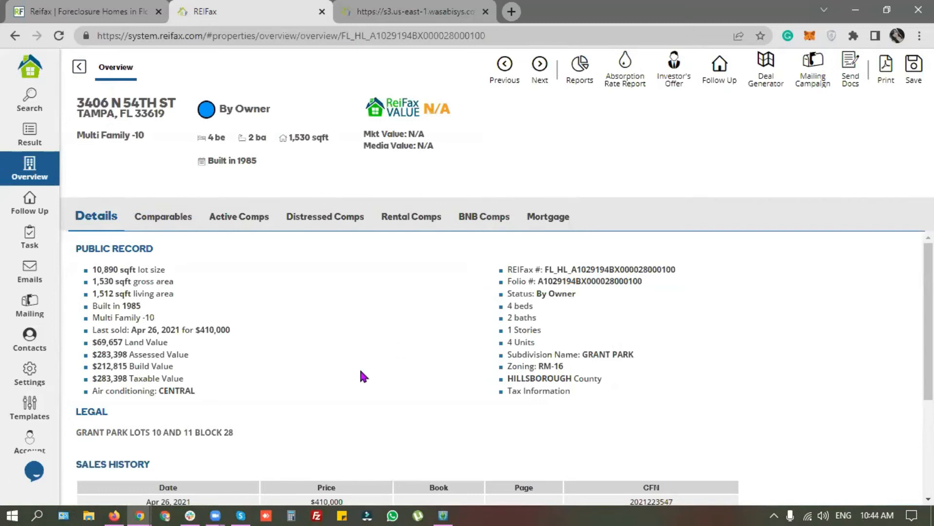
pyautogui.moveTo(78, 134); pyautogui.dragTo(147, 137)
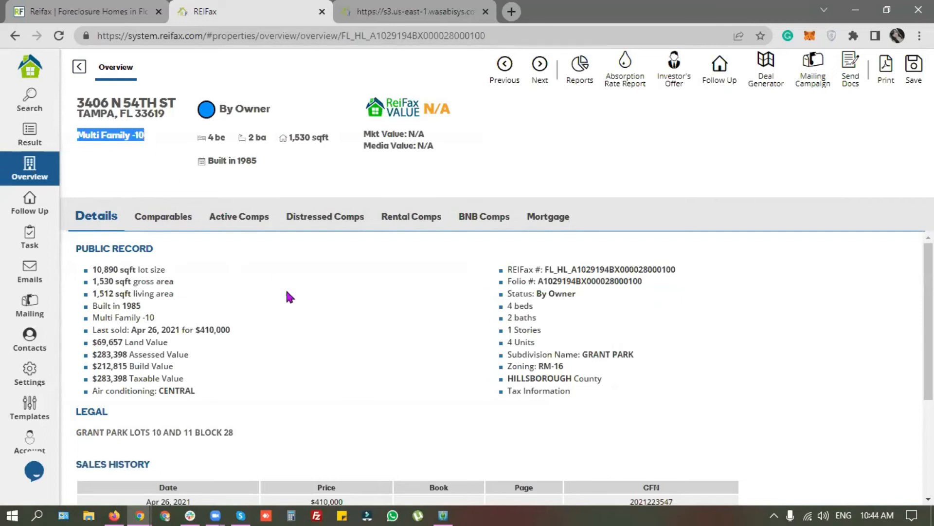
pyautogui.click(303, 302)
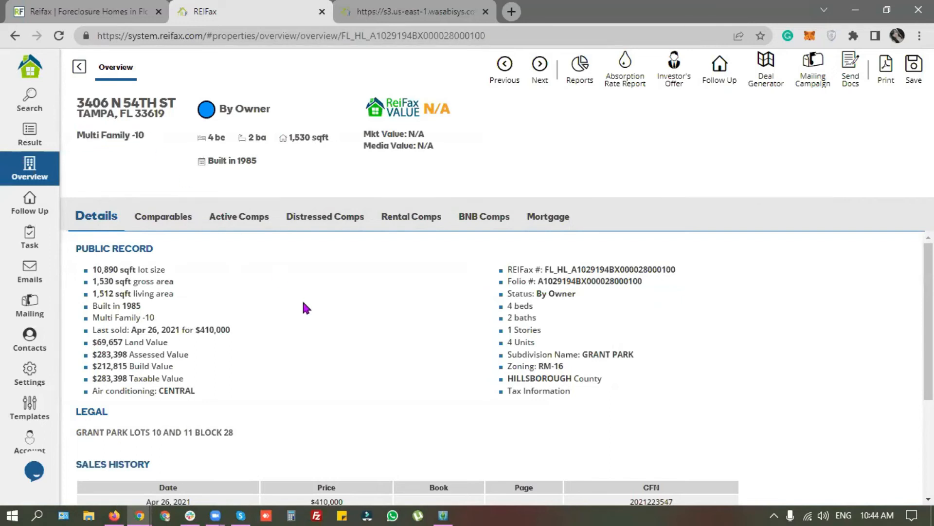
pyautogui.click(180, 220)
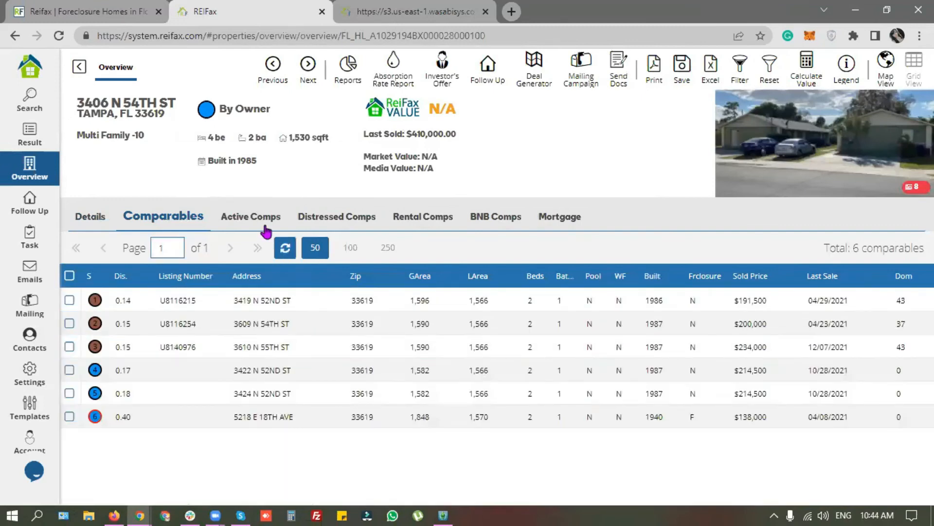
pyautogui.click(249, 217)
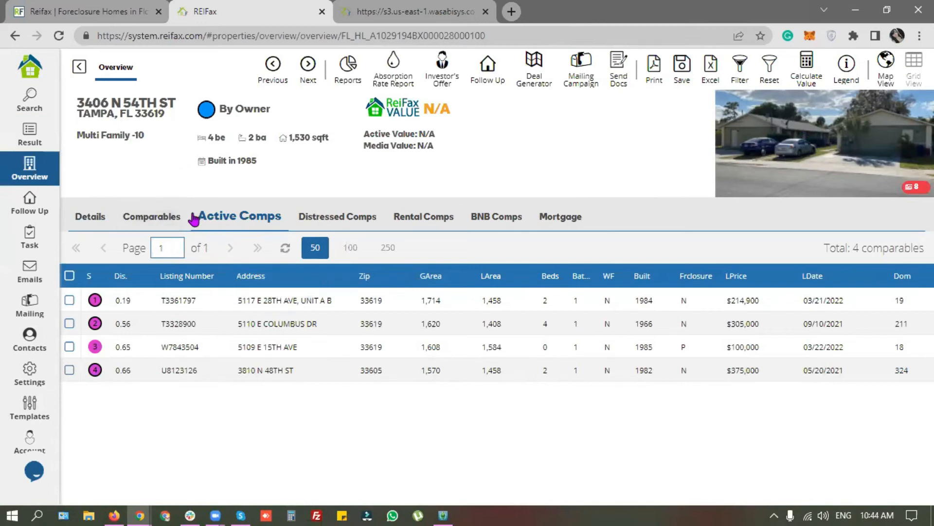
pyautogui.click(334, 218)
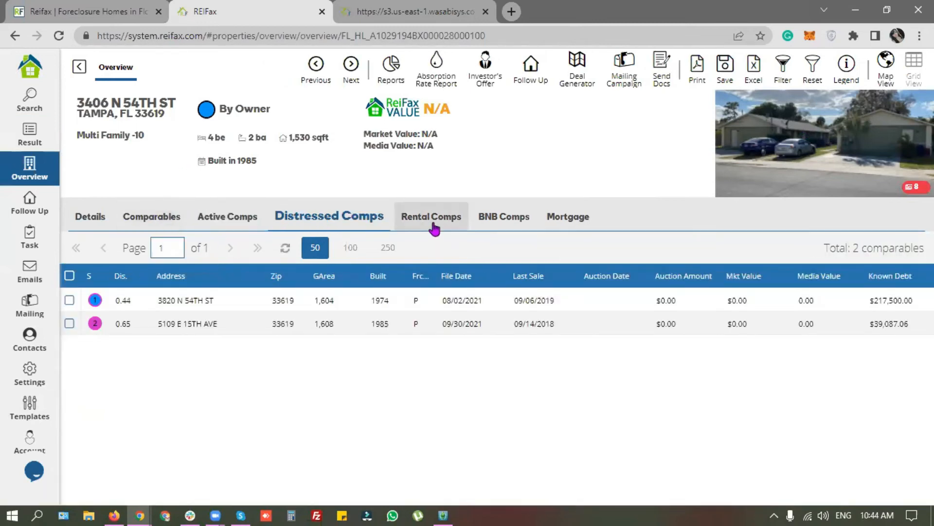
# Step: Check the Rental and BNB comps, then go to the property search form
pyautogui.click(433, 225)
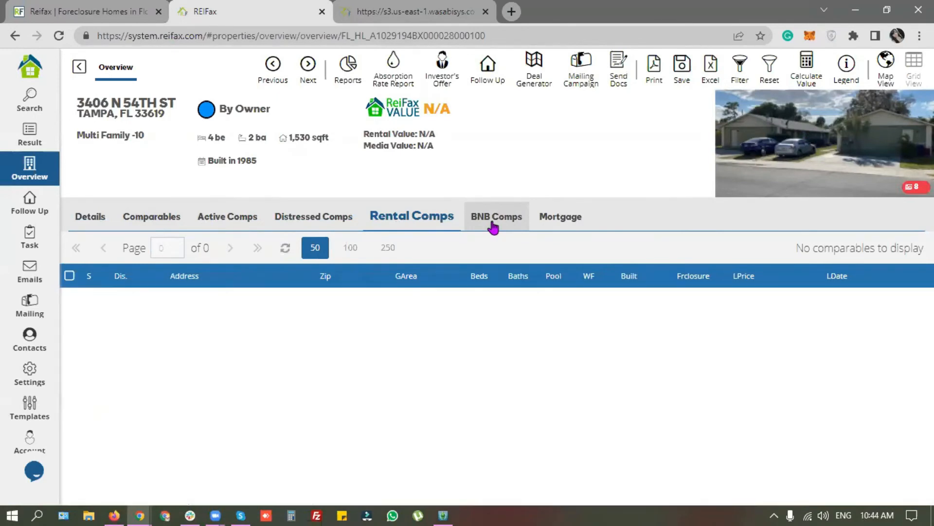
pyautogui.click(493, 225)
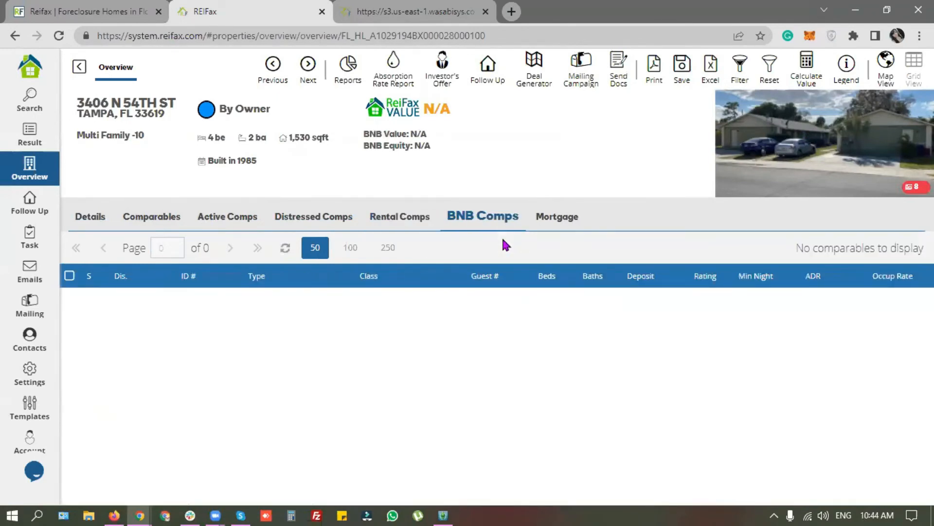
pyautogui.click(33, 108)
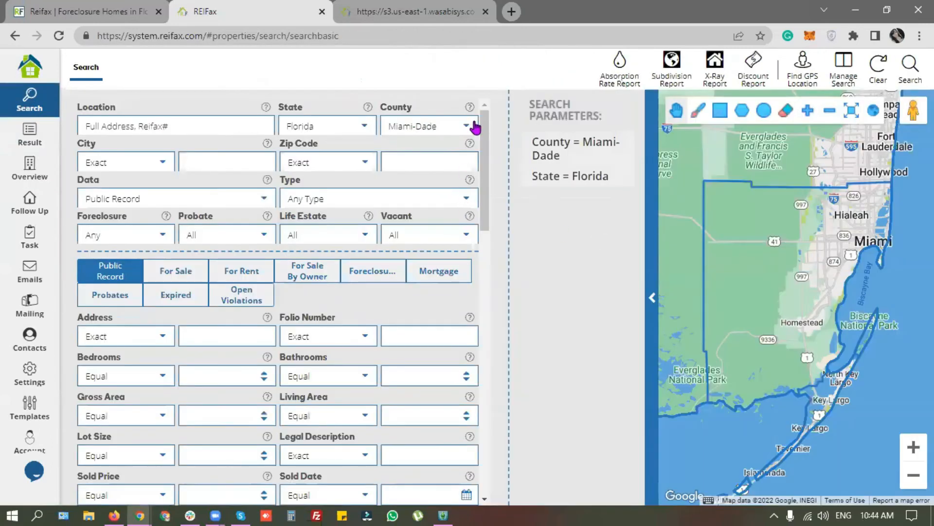
# Step: Set County to Hillsborough and property type to Condo/Town/Villa
pyautogui.click(475, 128)
pyautogui.scroll(-10, 448, 253)
pyautogui.scroll(10, 450, 259)
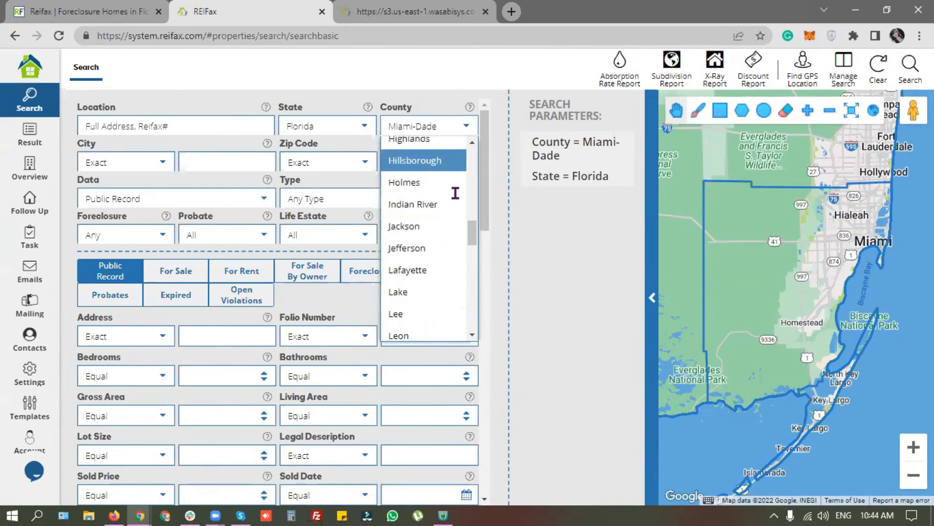
pyautogui.click(438, 160)
pyautogui.click(466, 198)
pyautogui.click(343, 264)
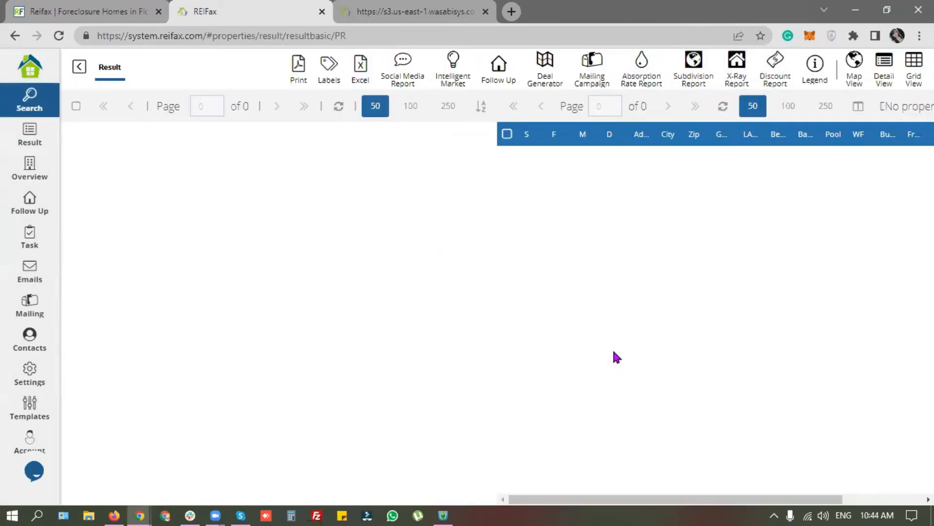
# Step: Back in the search form, switch the Data source to For Sale listings
pyautogui.scroll(-6, 299, 292)
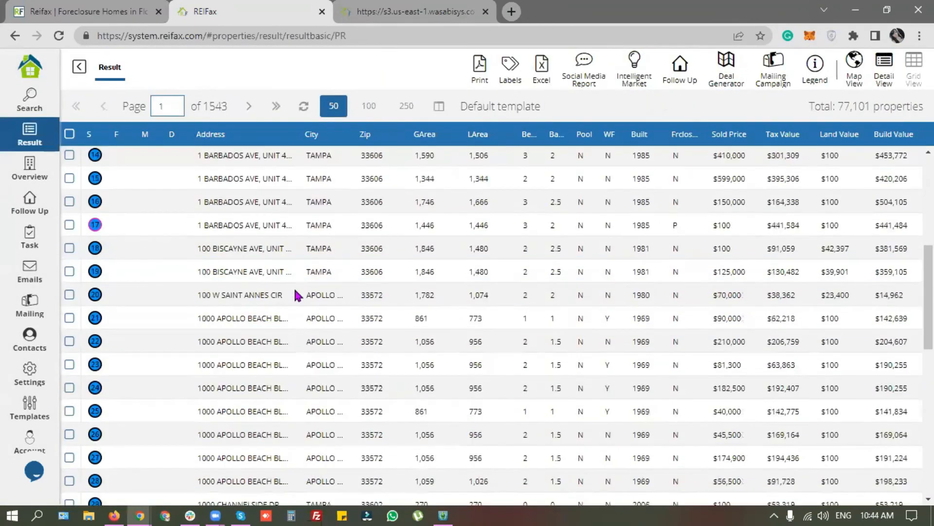
pyautogui.scroll(-10, 298, 294)
pyautogui.click(29, 100)
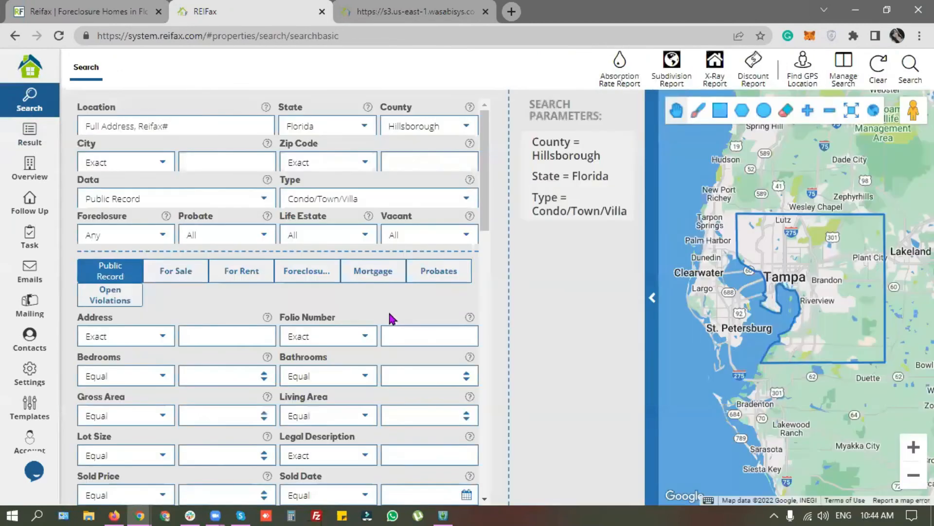
pyautogui.click(259, 199)
pyautogui.click(148, 243)
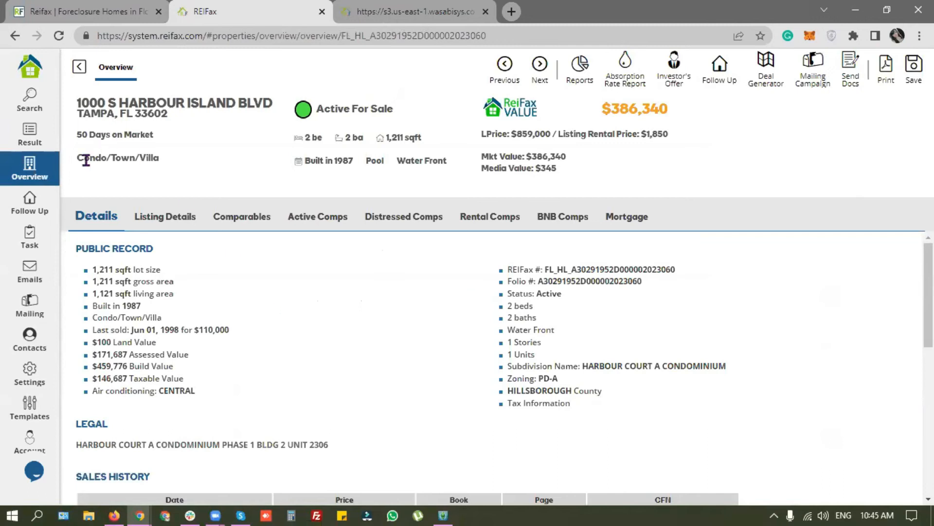
# Step: Show the comparable sales for the Harbour Island condo
pyautogui.moveTo(86, 160); pyautogui.dragTo(165, 164)
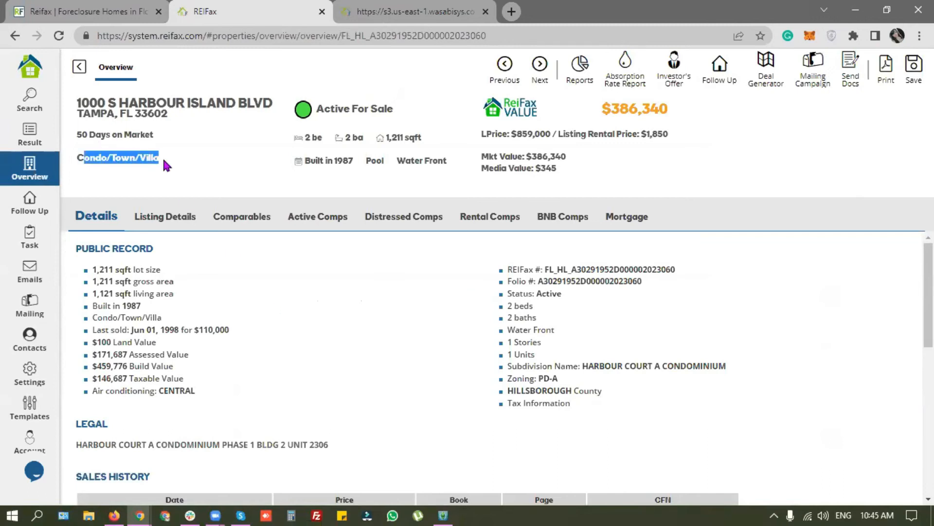
pyautogui.click(382, 336)
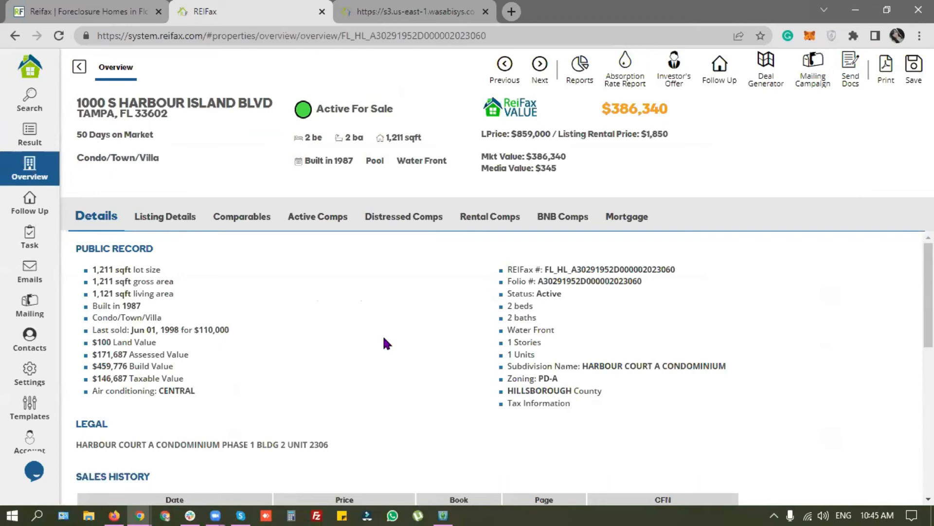
pyautogui.click(256, 224)
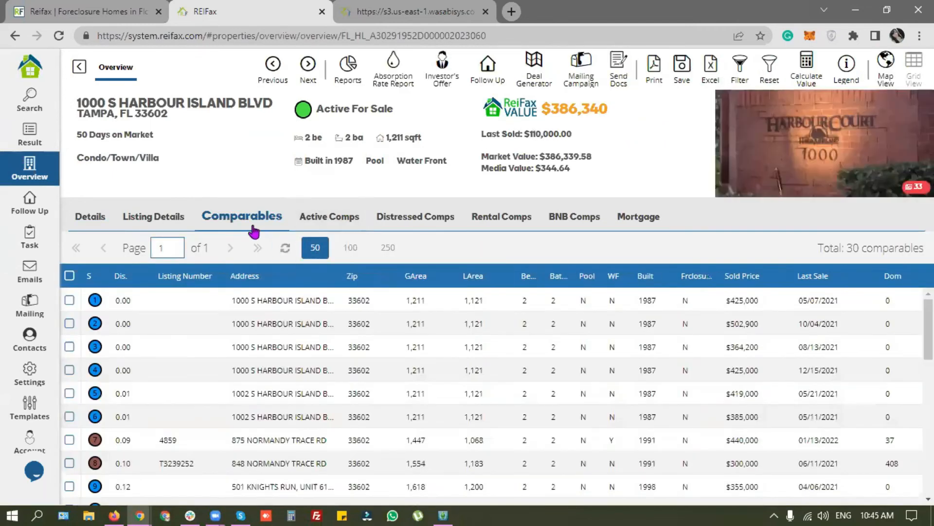
# Step: Review the 30-comparable total and $386,339.58 market value, then show the Reports list
pyautogui.moveTo(846, 246); pyautogui.dragTo(911, 246)
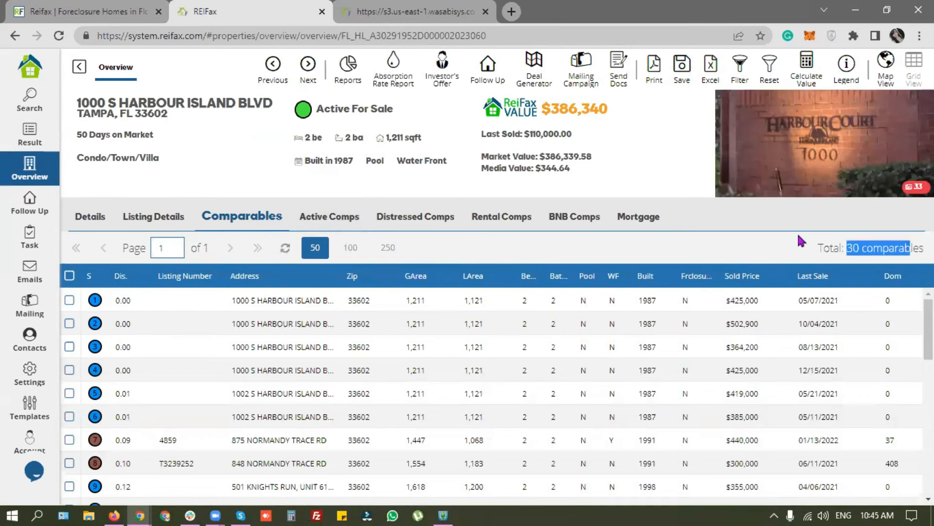
pyautogui.moveTo(562, 108); pyautogui.dragTo(606, 107)
pyautogui.moveTo(514, 156); pyautogui.dragTo(598, 163)
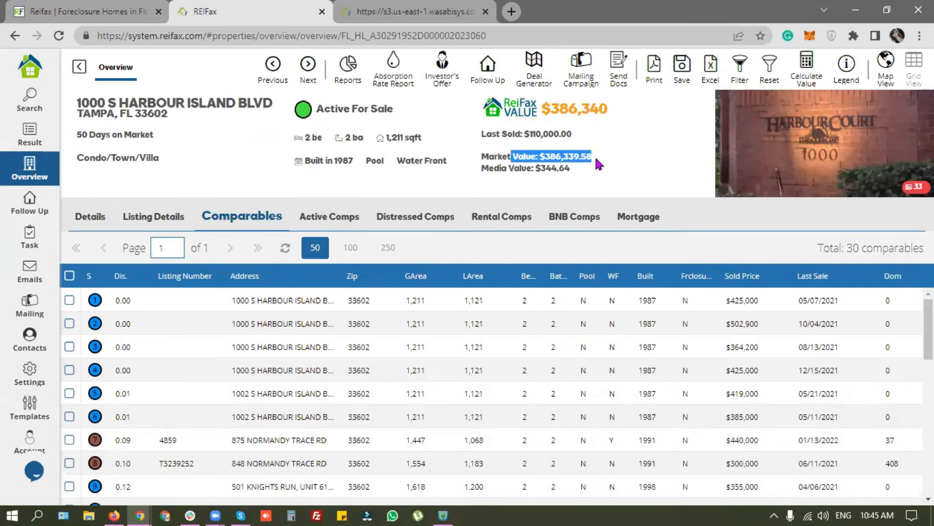
pyautogui.click(614, 165)
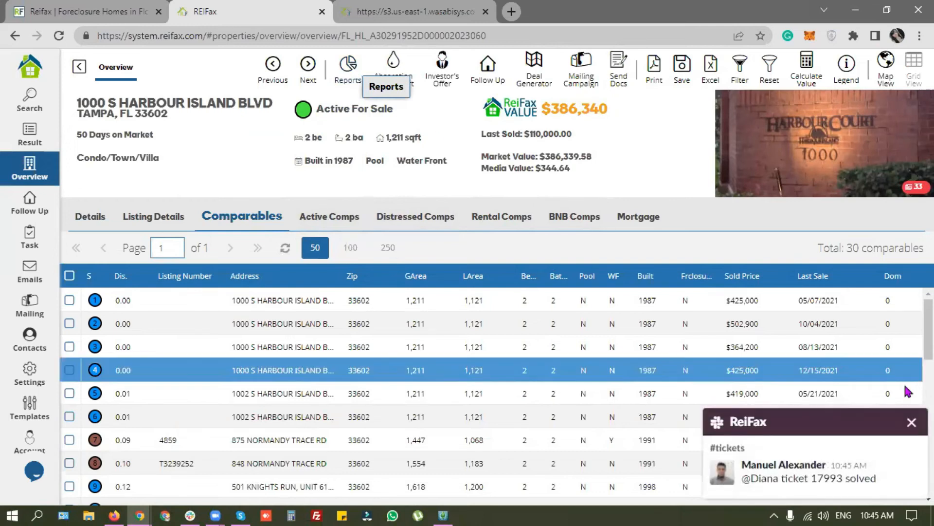
pyautogui.click(344, 67)
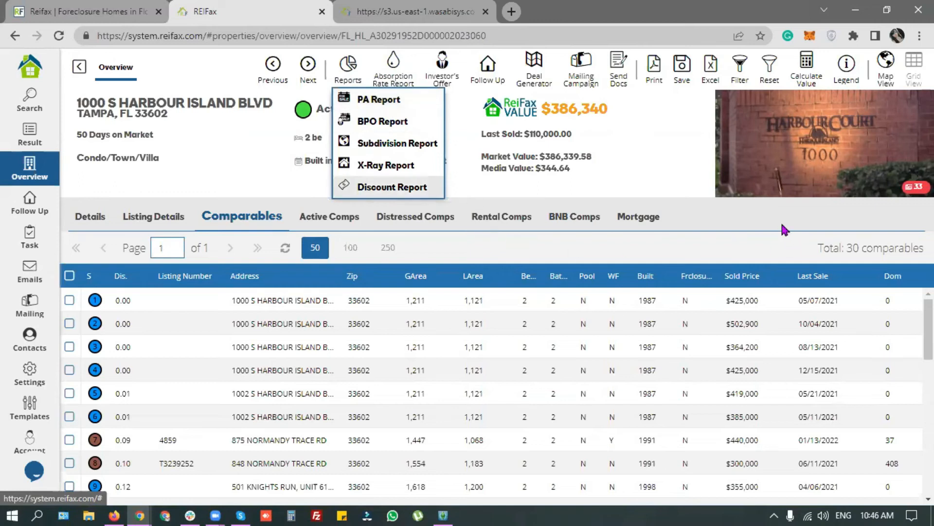
pyautogui.click(762, 220)
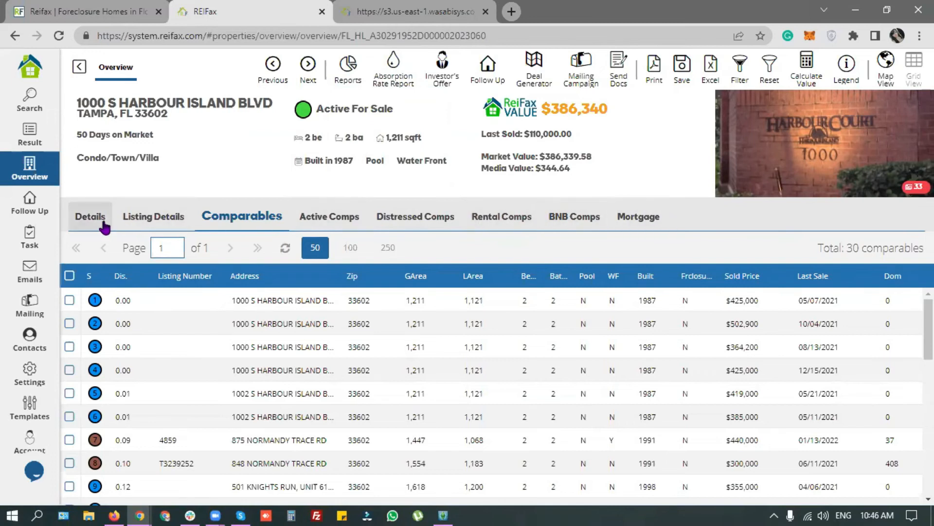
pyautogui.moveTo(82, 112); pyautogui.dragTo(215, 137)
pyautogui.click(215, 136)
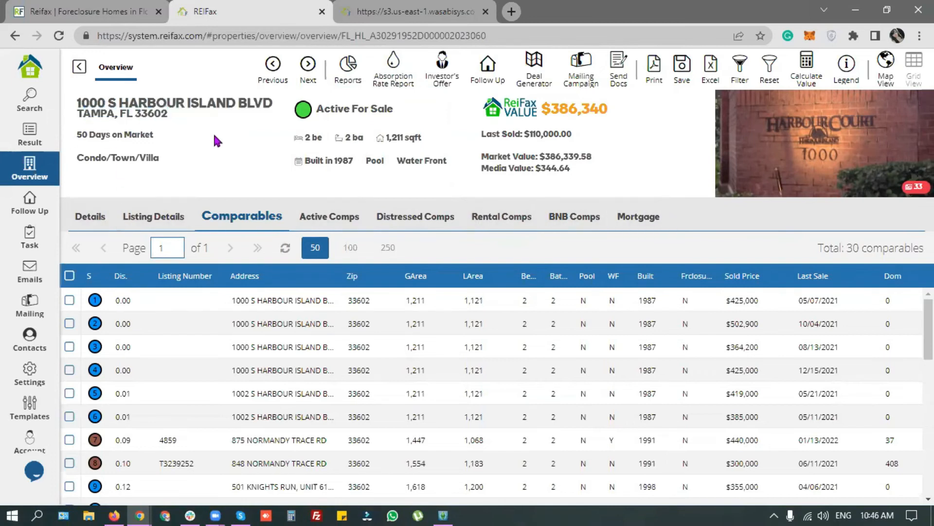
pyautogui.click(348, 69)
pyautogui.click(383, 103)
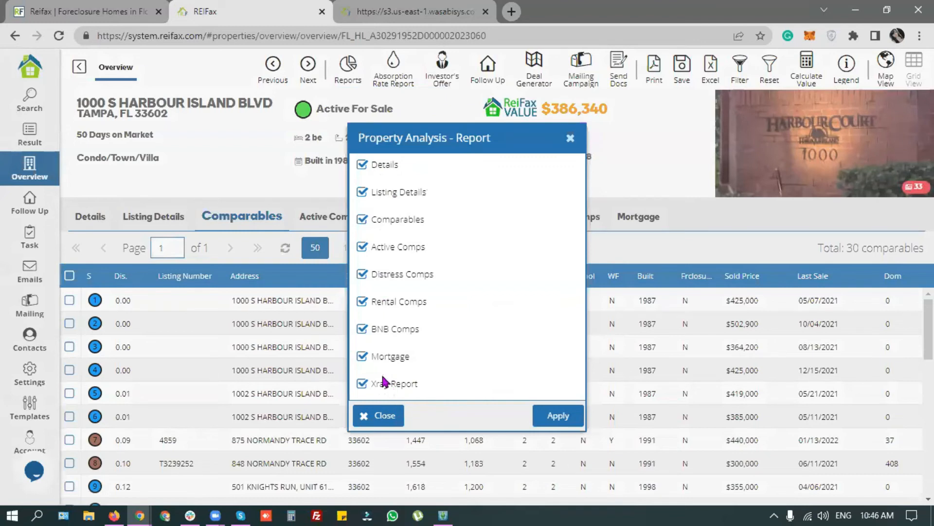
pyautogui.click(361, 384)
pyautogui.click(566, 420)
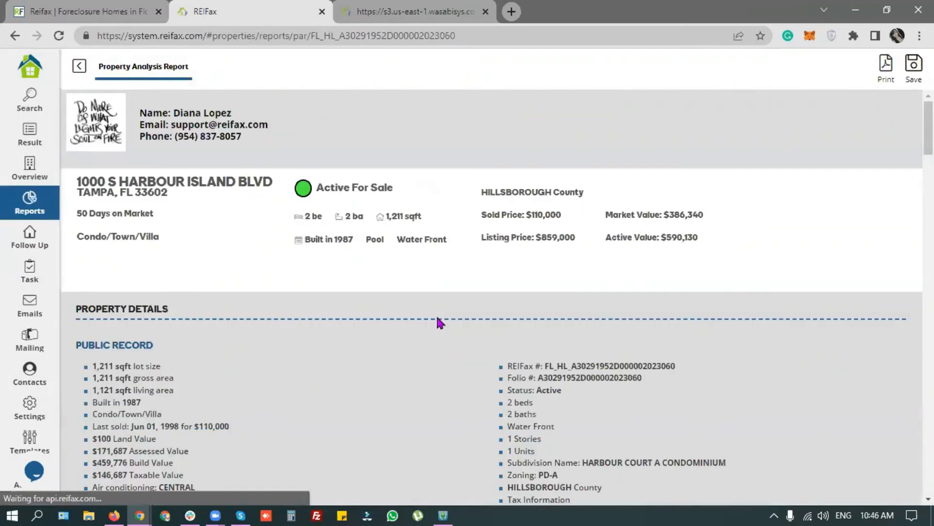
pyautogui.tripleClick(254, 146)
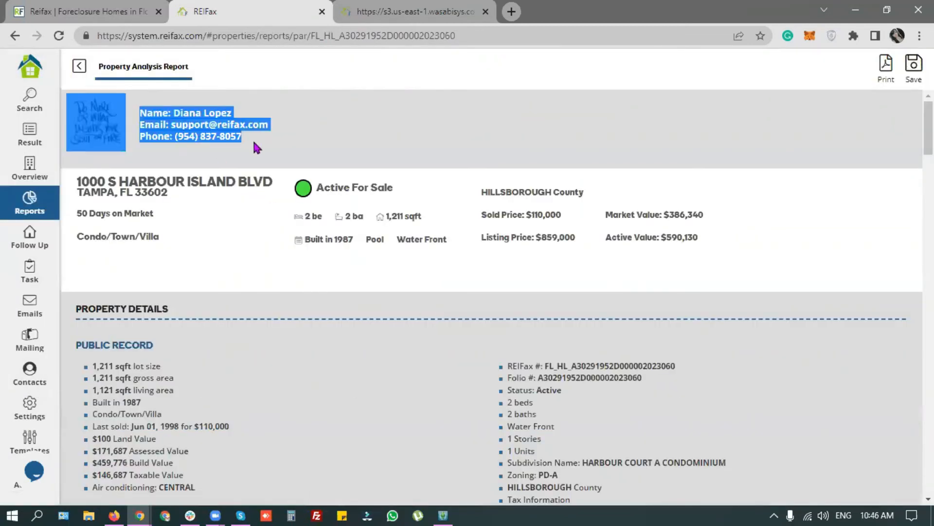
pyautogui.click(254, 142)
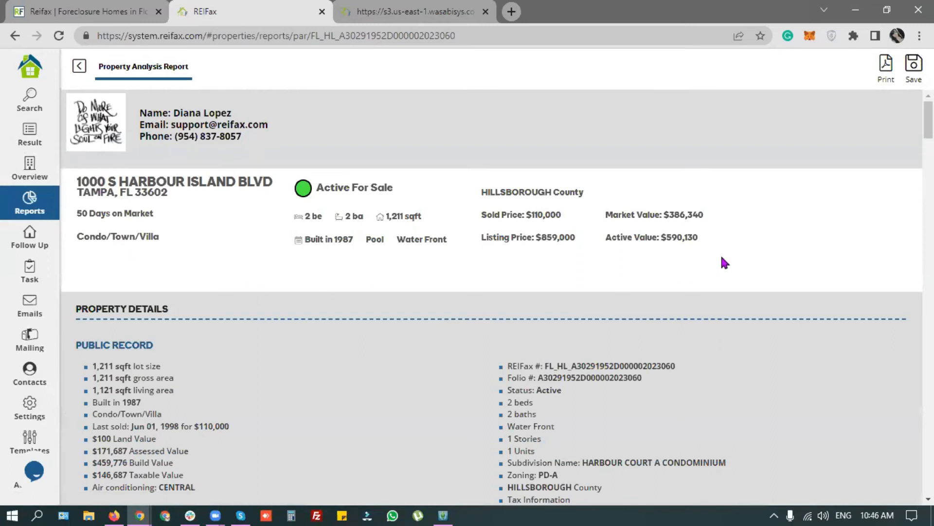
pyautogui.moveTo(622, 211); pyautogui.dragTo(714, 211)
pyautogui.click(660, 214)
pyautogui.moveTo(635, 215); pyautogui.dragTo(700, 214)
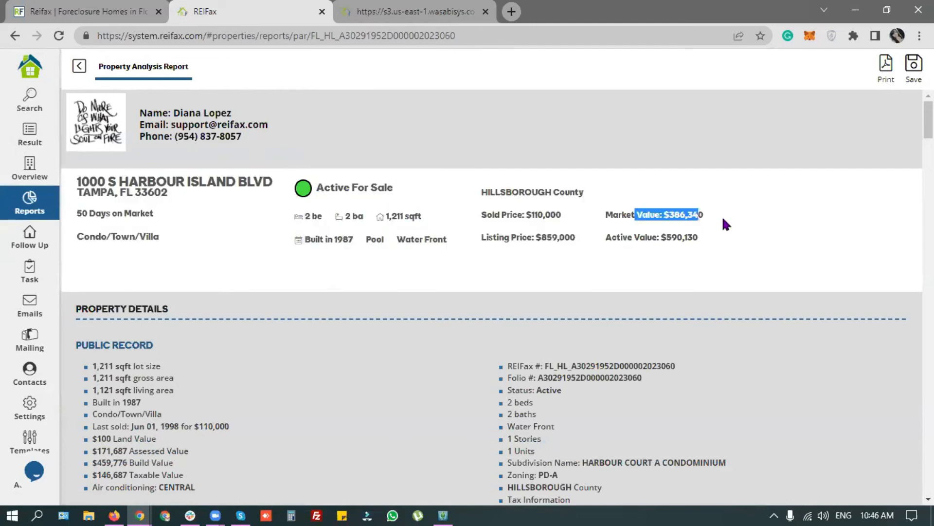
pyautogui.click(724, 220)
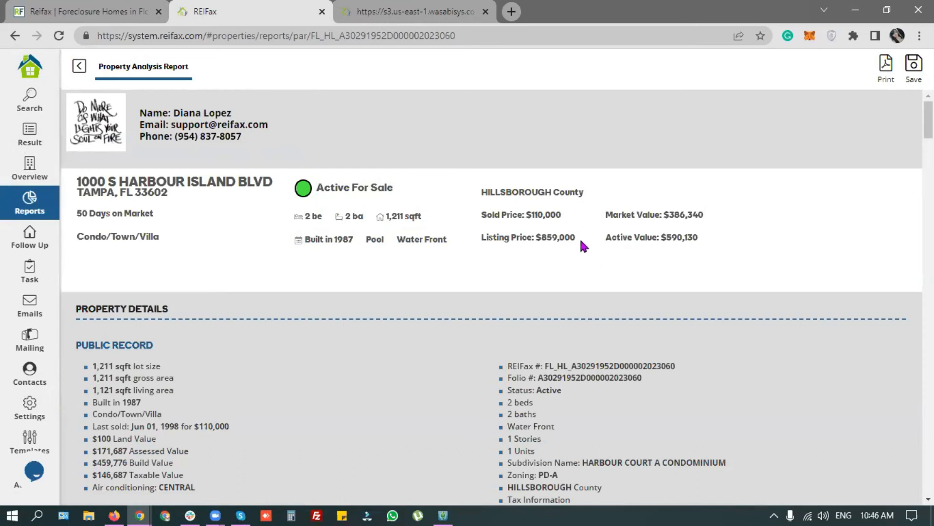
pyautogui.moveTo(319, 188); pyautogui.dragTo(394, 183)
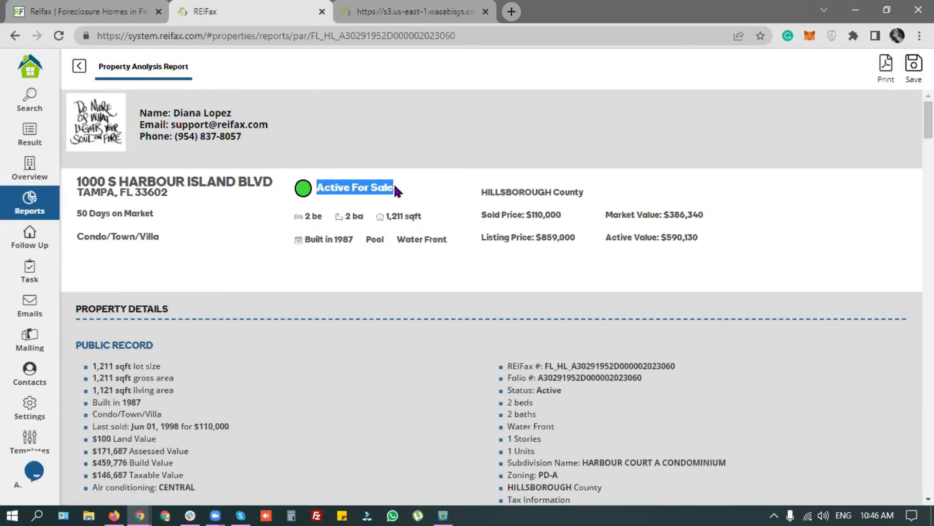
pyautogui.click(463, 217)
pyautogui.moveTo(520, 233); pyautogui.dragTo(576, 236)
pyautogui.click(515, 214)
pyautogui.moveTo(515, 215); pyautogui.dragTo(569, 219)
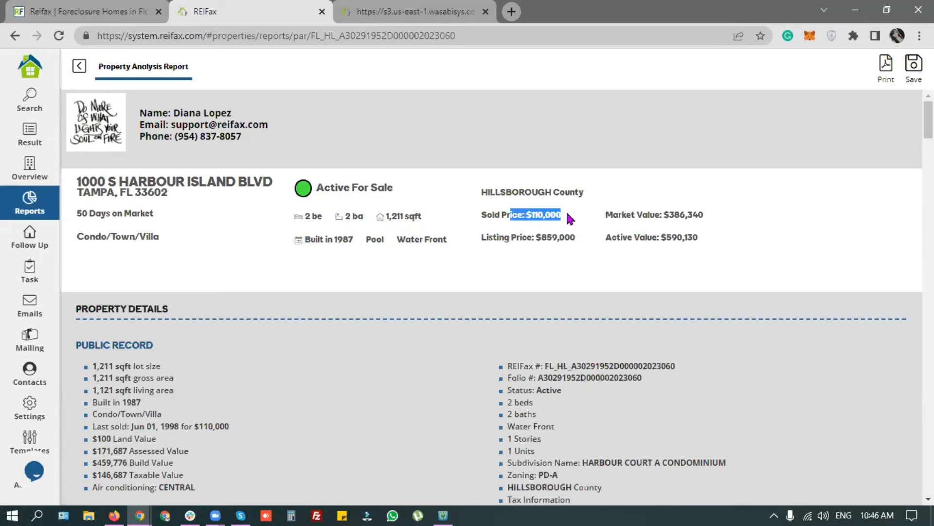
pyautogui.click(255, 333)
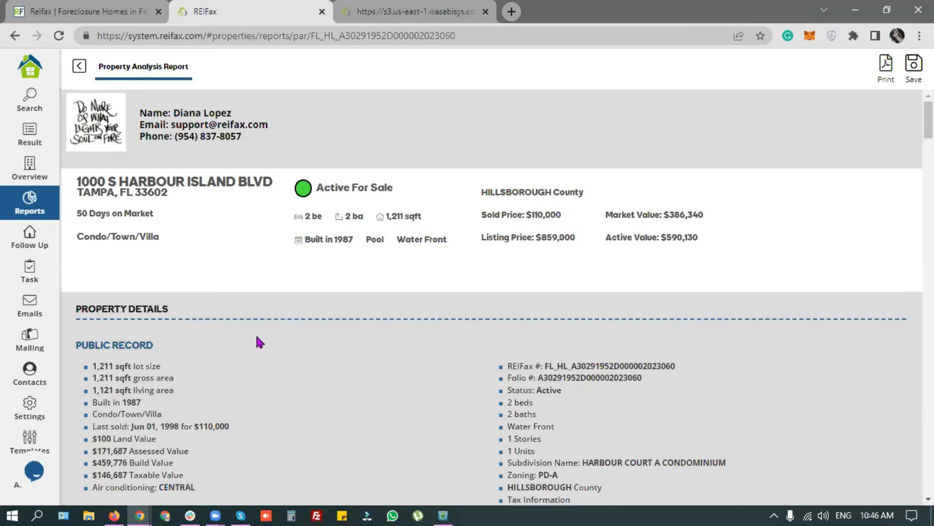
pyautogui.scroll(-1, 242, 338)
pyautogui.doubleClick(373, 171)
pyautogui.moveTo(411, 171); pyautogui.dragTo(432, 171)
pyautogui.moveTo(314, 150); pyautogui.dragTo(421, 153)
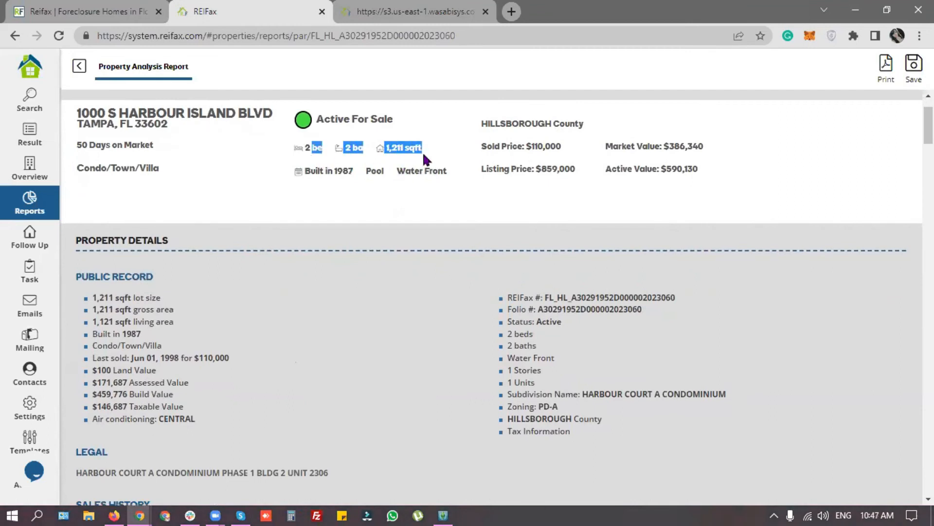
pyautogui.scroll(-1, 264, 314)
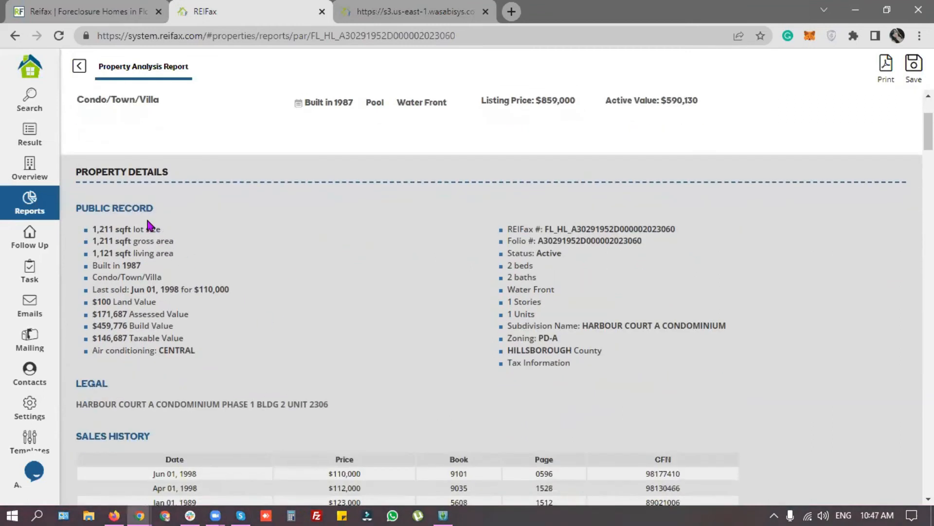
pyautogui.moveTo(110, 290); pyautogui.dragTo(289, 294)
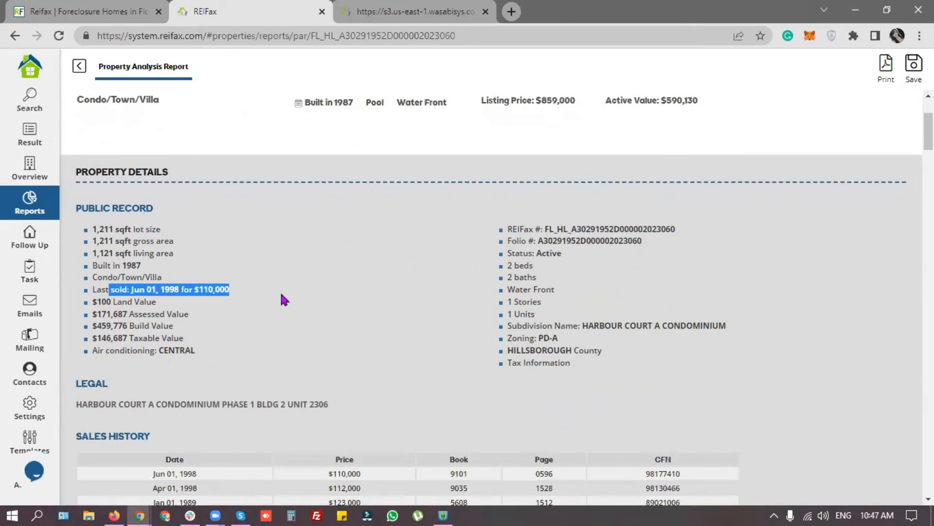
pyautogui.click(165, 327)
pyautogui.moveTo(98, 301); pyautogui.dragTo(205, 340)
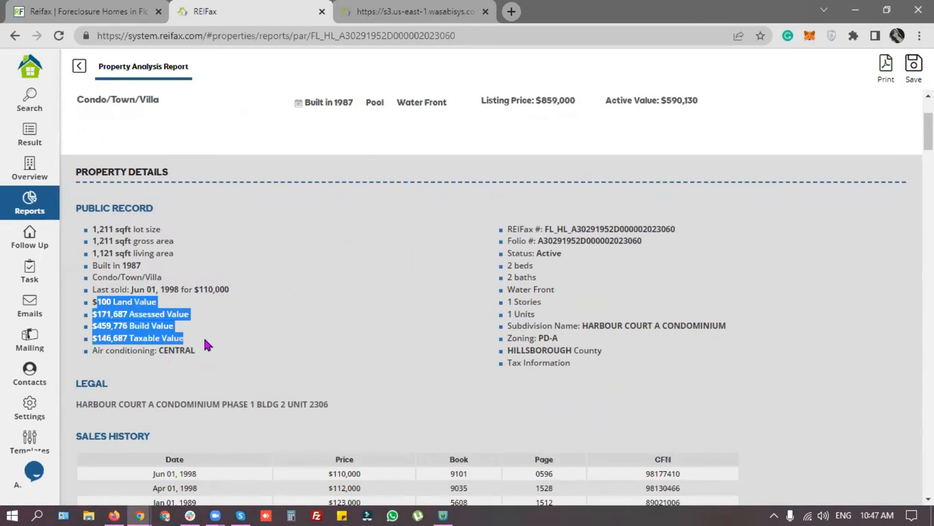
pyautogui.click(343, 361)
pyautogui.moveTo(578, 325); pyautogui.dragTo(710, 325)
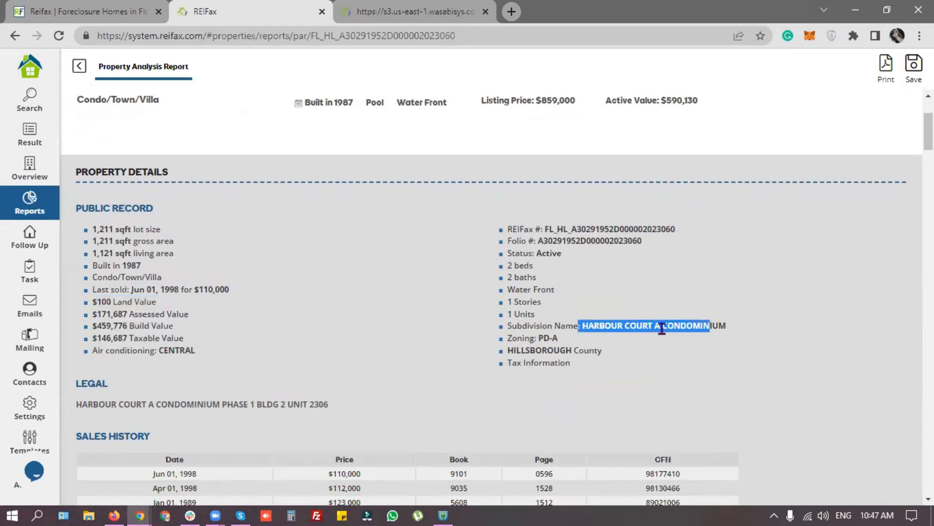
pyautogui.moveTo(510, 302); pyautogui.dragTo(549, 319)
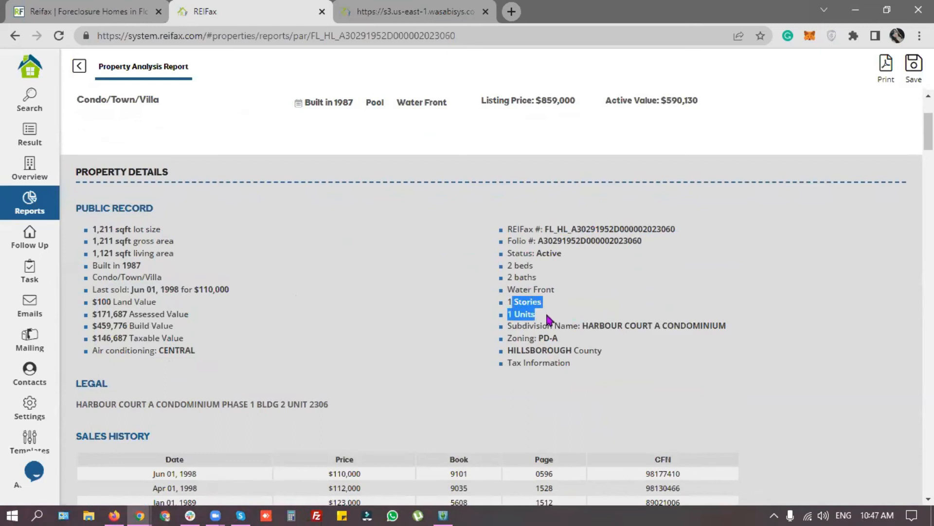
pyautogui.moveTo(508, 265); pyautogui.dragTo(543, 284)
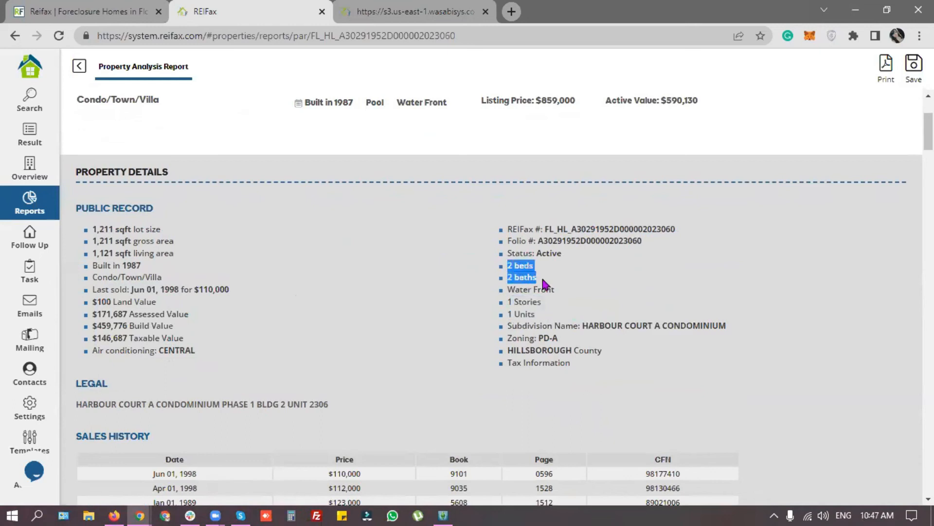
pyautogui.click(420, 339)
pyautogui.scroll(-3, 408, 331)
pyautogui.moveTo(131, 266); pyautogui.dragTo(382, 278)
pyautogui.click(382, 277)
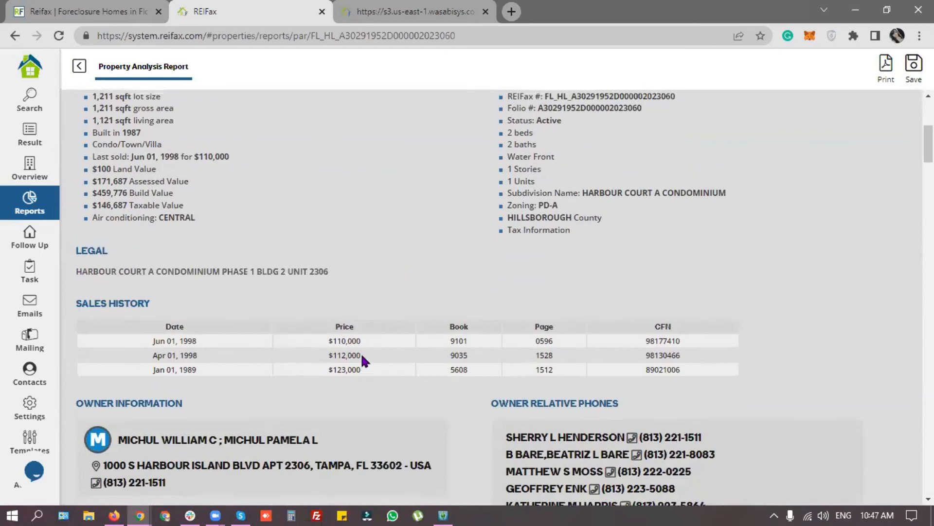
pyautogui.scroll(1, 355, 360)
pyautogui.moveTo(361, 404); pyautogui.dragTo(178, 409)
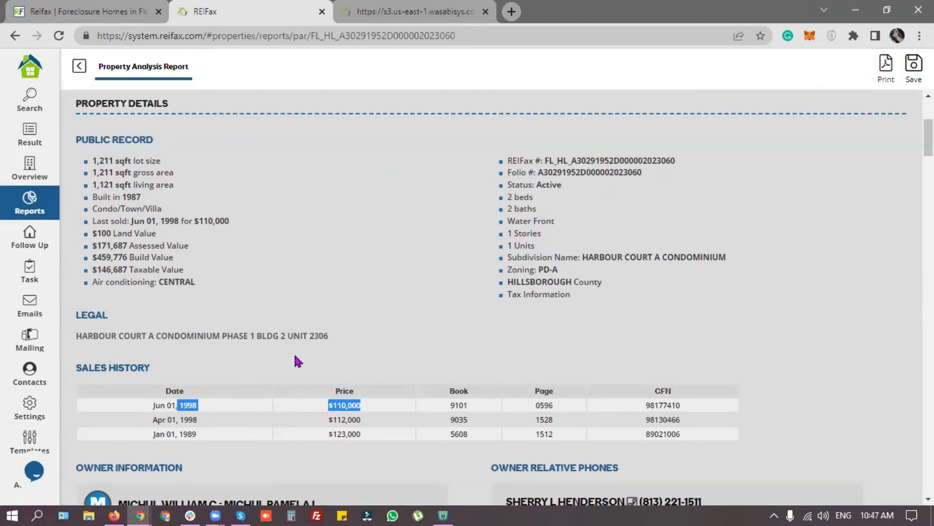
pyautogui.scroll(2, 296, 358)
pyautogui.moveTo(570, 169); pyautogui.dragTo(522, 146)
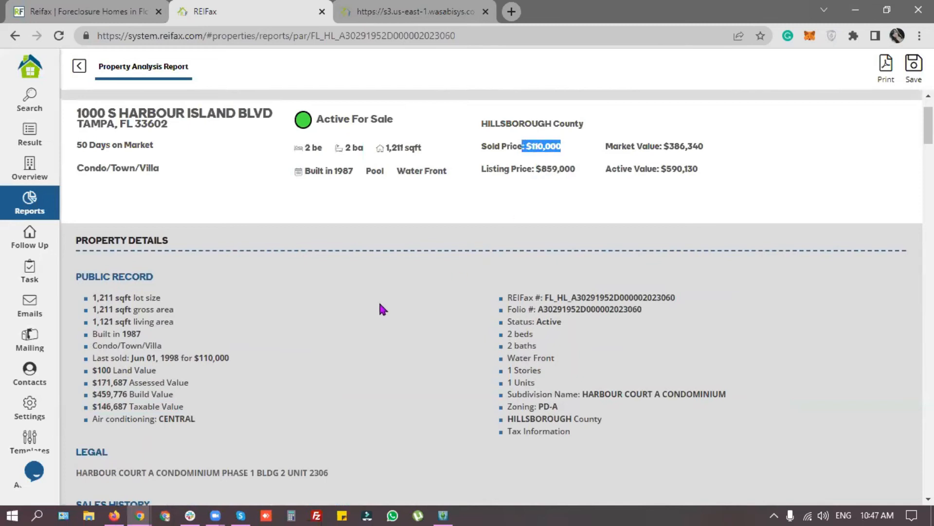
pyautogui.click(302, 287)
pyautogui.scroll(-7, 302, 287)
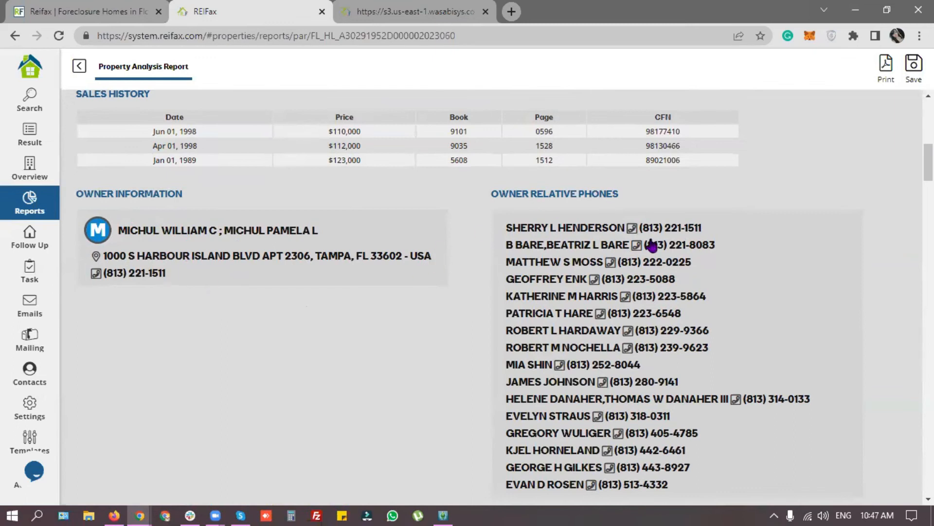
pyautogui.scroll(-1, 649, 414)
pyautogui.scroll(-2, 649, 413)
pyautogui.scroll(1, 633, 399)
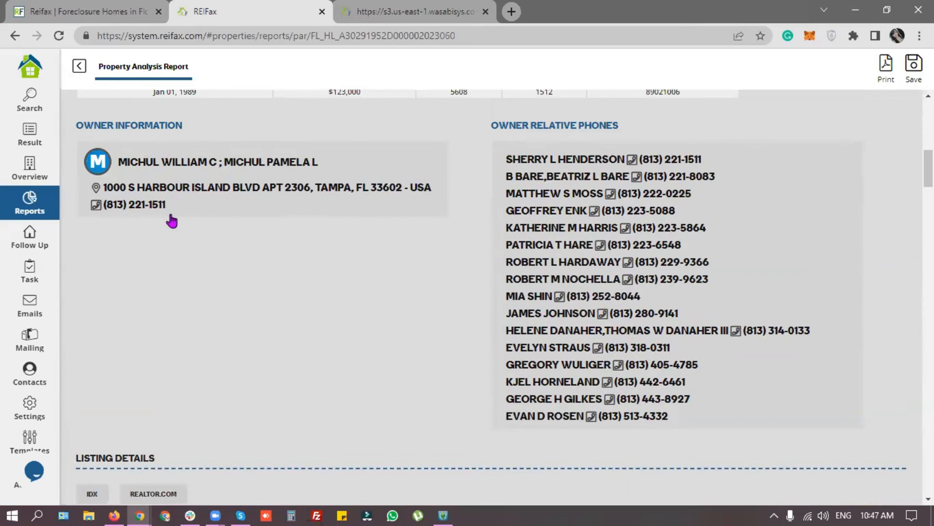
pyautogui.scroll(-4, 208, 287)
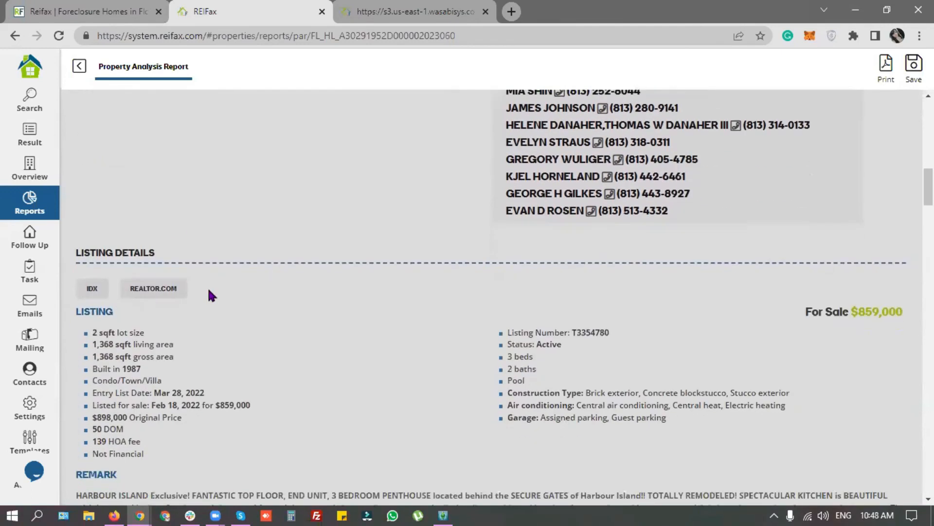
# Step: Scroll through the report's Listing Details and Remark sections
pyautogui.moveTo(81, 252); pyautogui.dragTo(169, 258)
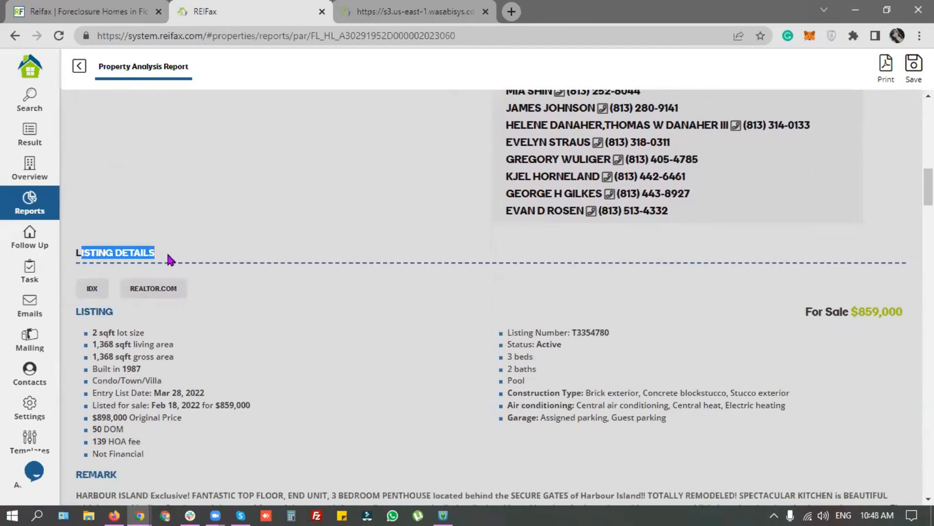
pyautogui.scroll(-1, 141, 201)
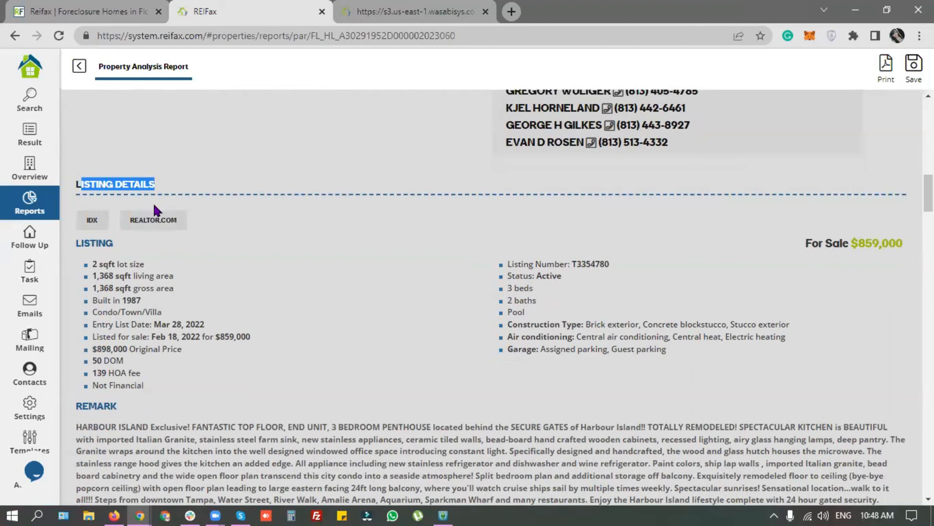
pyautogui.click(277, 253)
pyautogui.scroll(-1, 274, 255)
pyautogui.scroll(-1, 276, 265)
pyautogui.moveTo(77, 269); pyautogui.dragTo(881, 362)
pyautogui.click(190, 313)
pyautogui.click(341, 419)
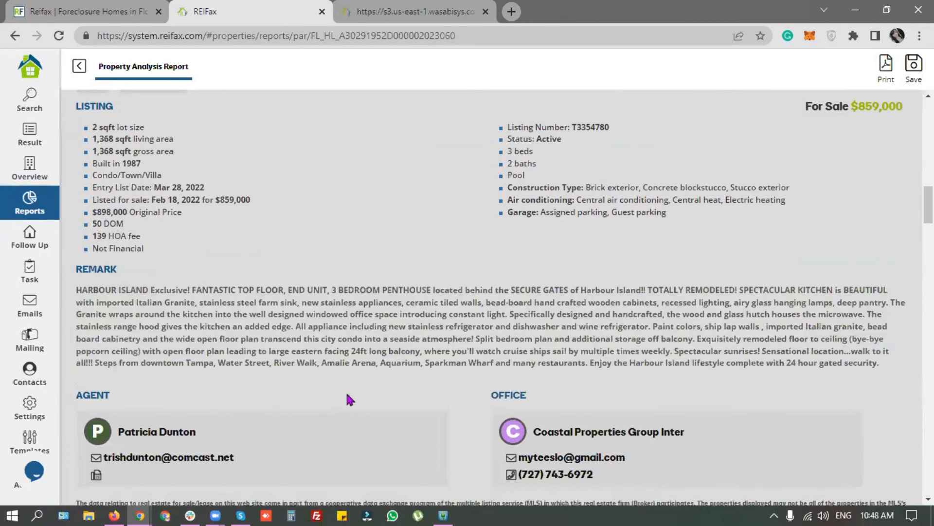
# Step: Scroll past the comps sections down to Mortgage 1, then return to the Overview
pyautogui.scroll(-2, 359, 417)
pyautogui.scroll(-4, 359, 418)
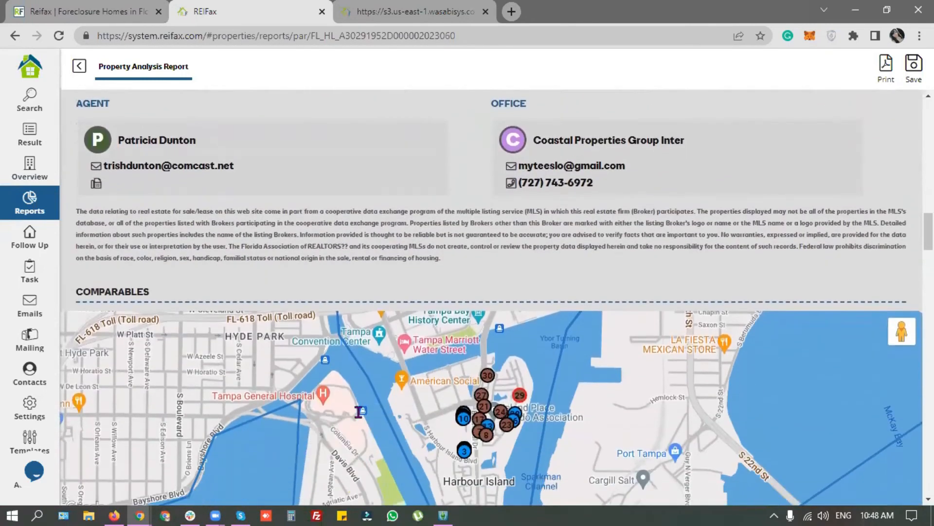
pyautogui.scroll(-5, 428, 391)
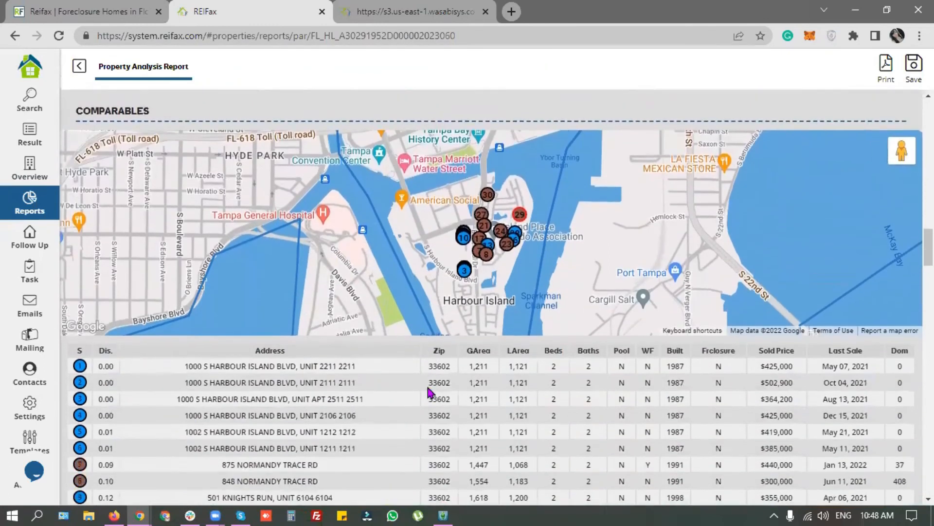
pyautogui.scroll(-5, 427, 385)
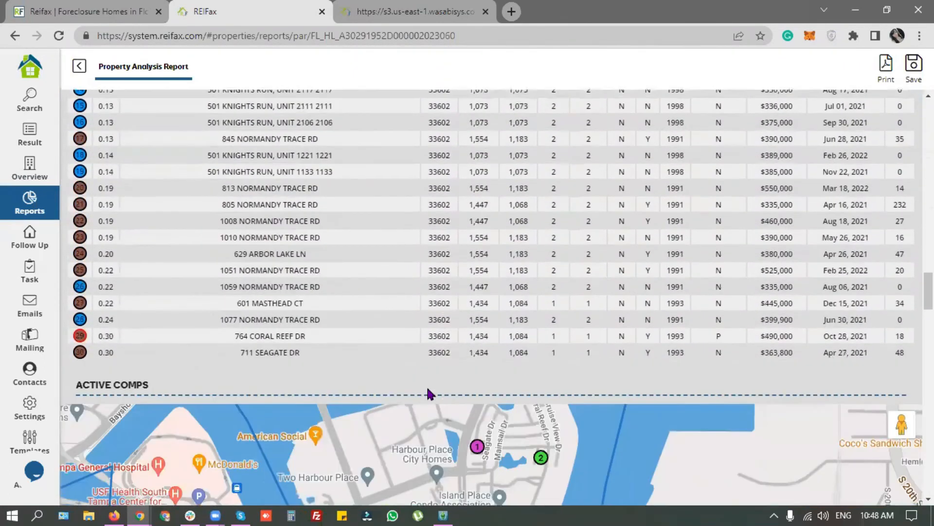
pyautogui.scroll(-10, 422, 335)
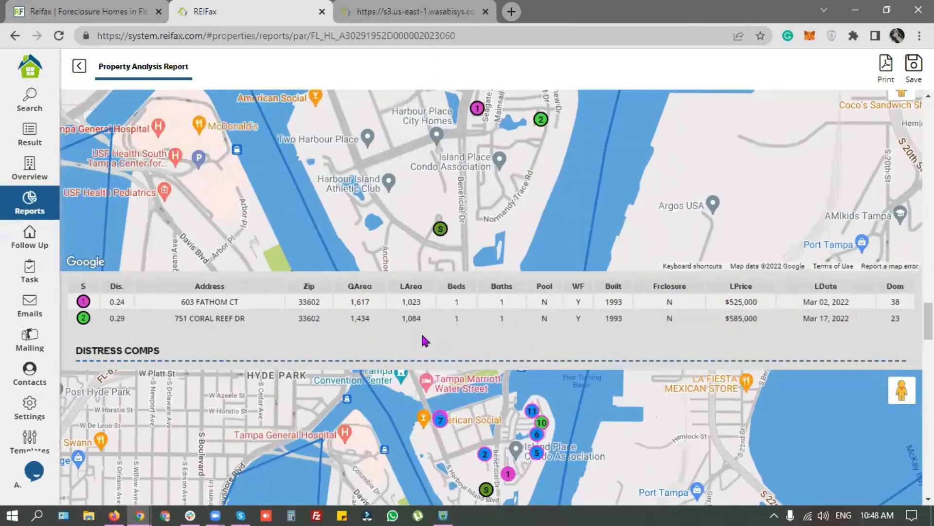
pyautogui.scroll(-4, 423, 338)
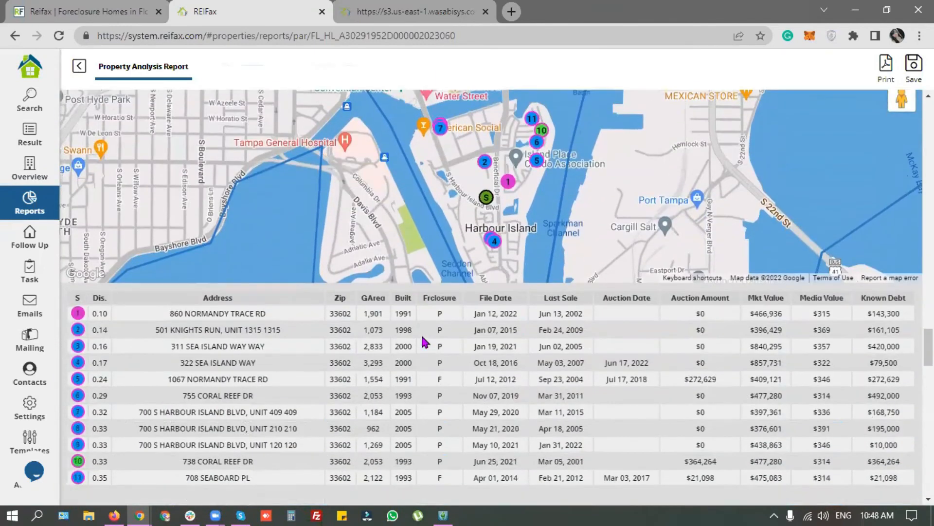
pyautogui.scroll(-12, 422, 338)
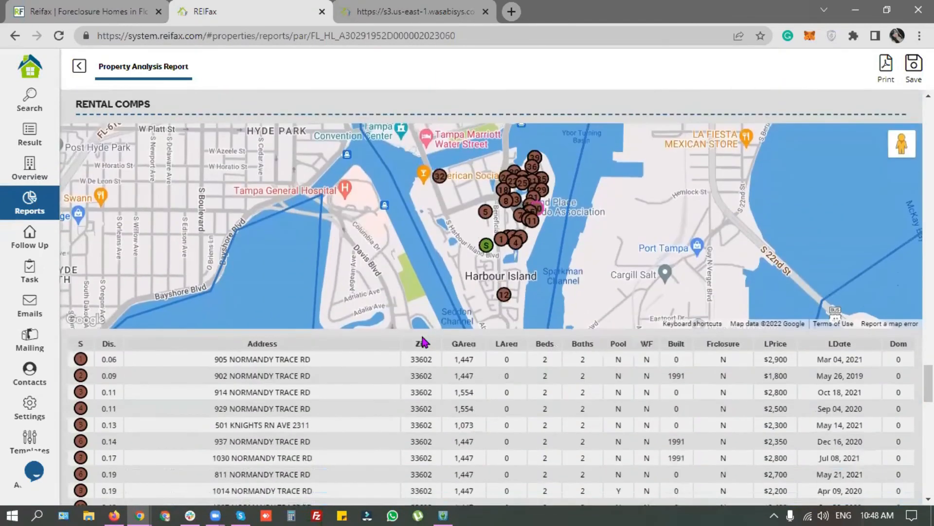
pyautogui.scroll(-4, 422, 338)
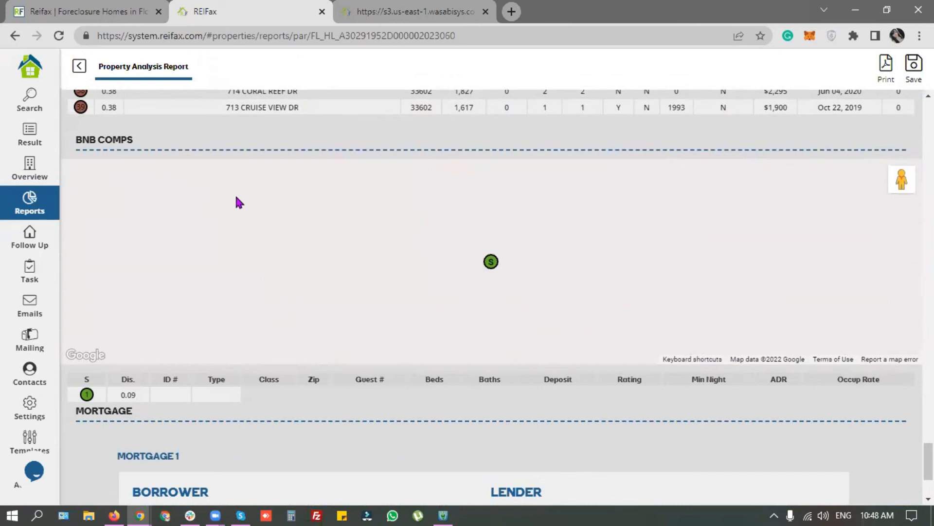
pyautogui.moveTo(76, 140); pyautogui.dragTo(93, 142)
pyautogui.scroll(-3, 236, 269)
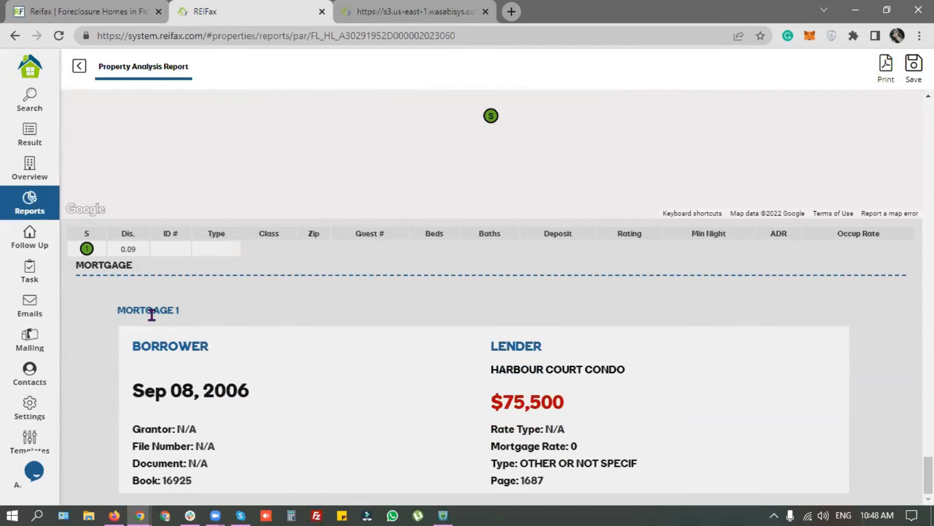
pyautogui.tripleClick(175, 314)
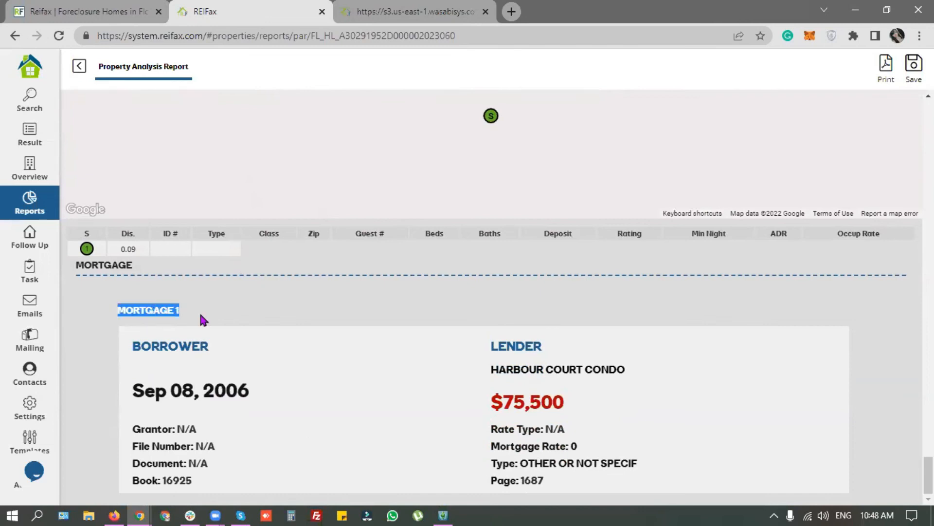
pyautogui.click(30, 168)
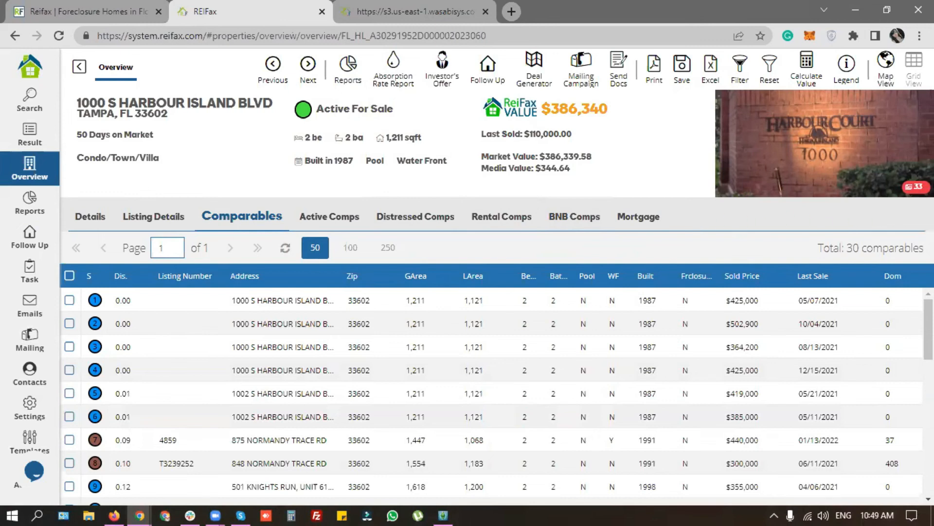
# Step: Tick comparable sales 1–3, view Active Comps, then reload to the basic search form
pyautogui.click(353, 73)
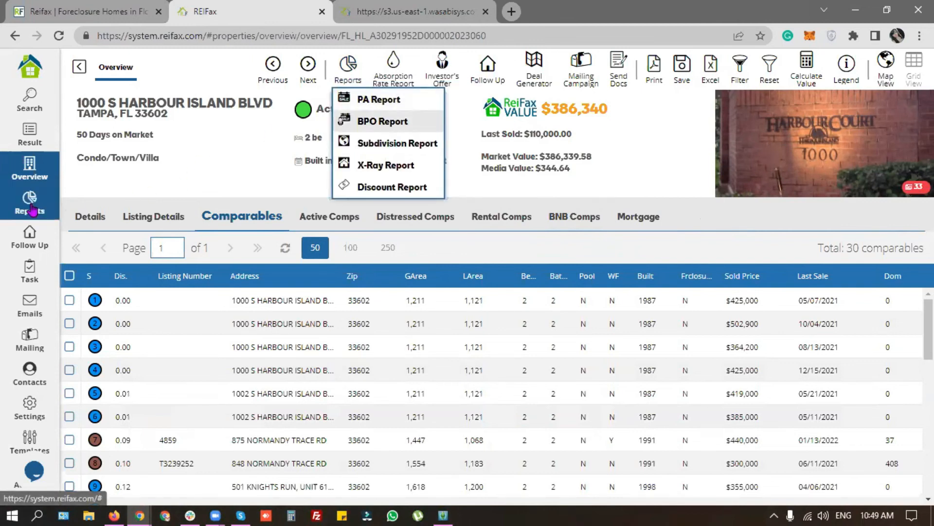
pyautogui.click(70, 300)
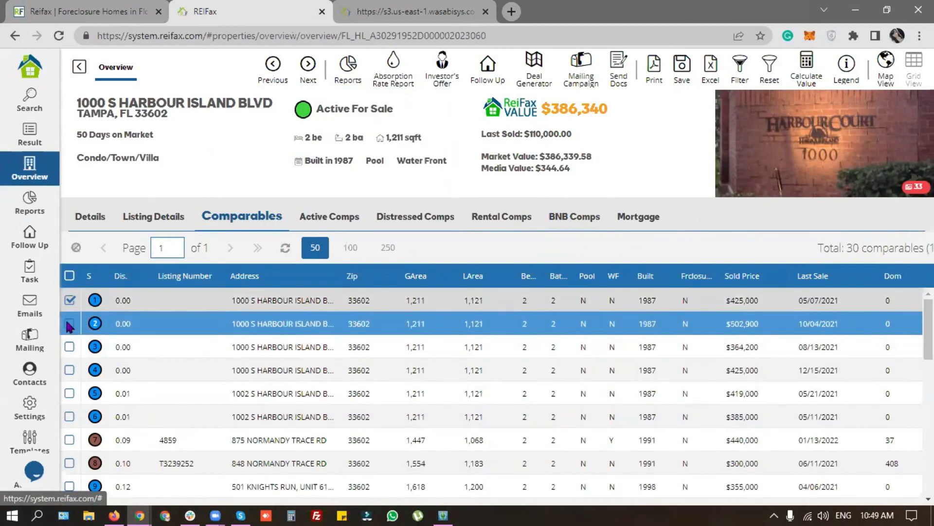
pyautogui.click(70, 323)
pyautogui.click(69, 346)
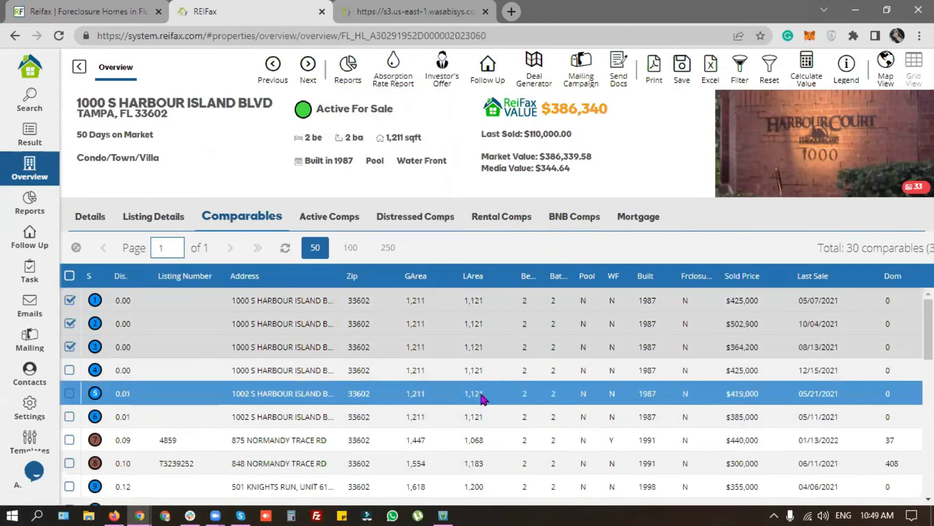
pyautogui.click(317, 215)
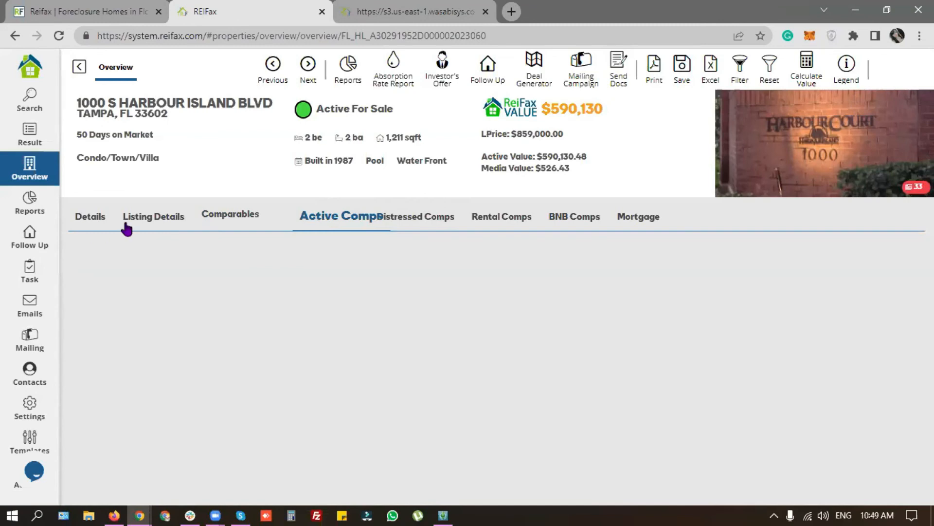
pyautogui.click(58, 39)
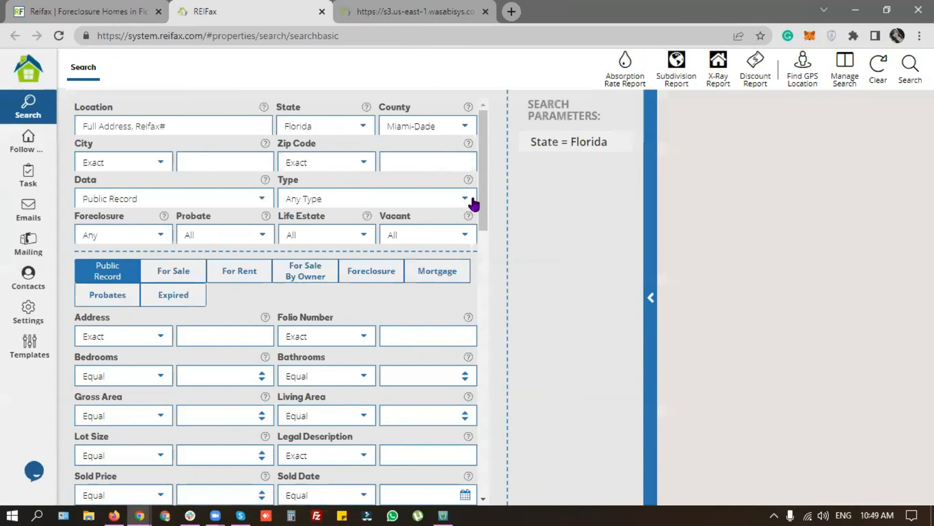
# Step: Search Hillsborough County, type Condo/Town/Villa, with Data set to For Sale
pyautogui.click(464, 197)
pyautogui.click(386, 235)
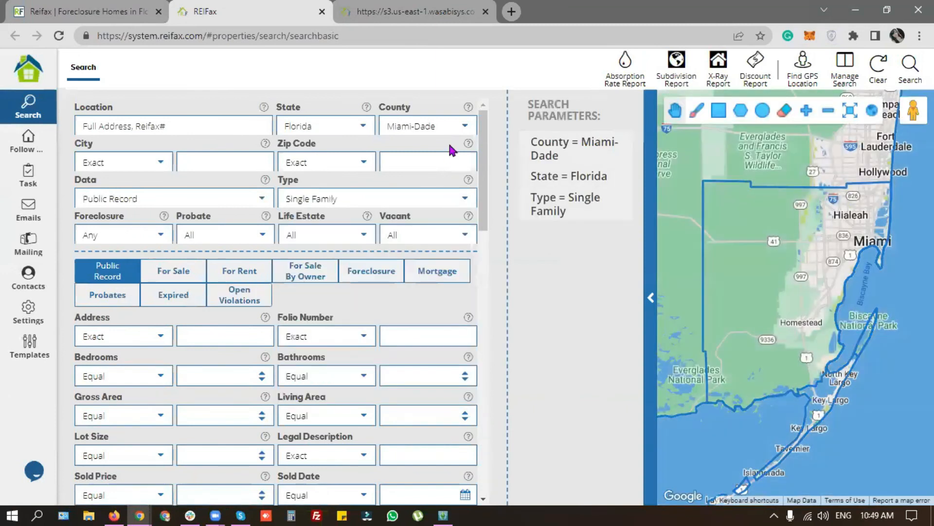
pyautogui.click(461, 127)
pyautogui.scroll(6, 431, 237)
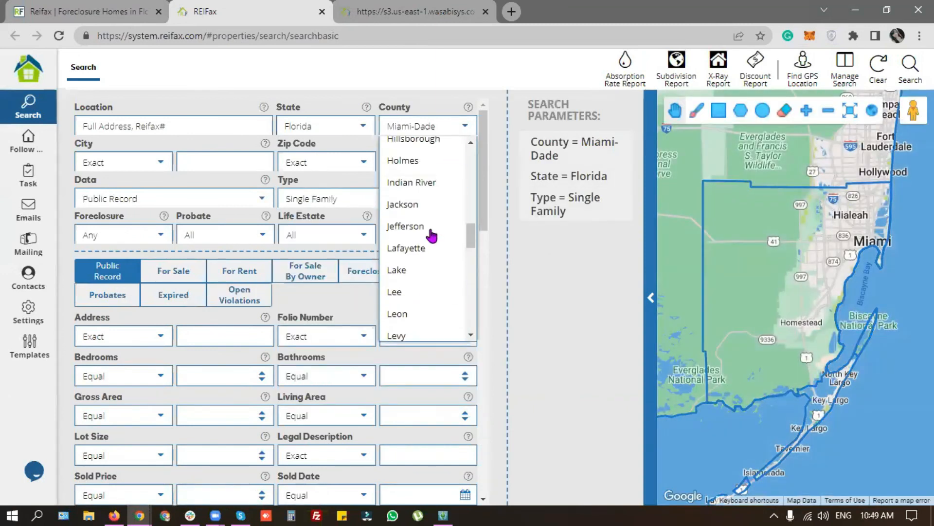
pyautogui.click(418, 274)
pyautogui.click(465, 199)
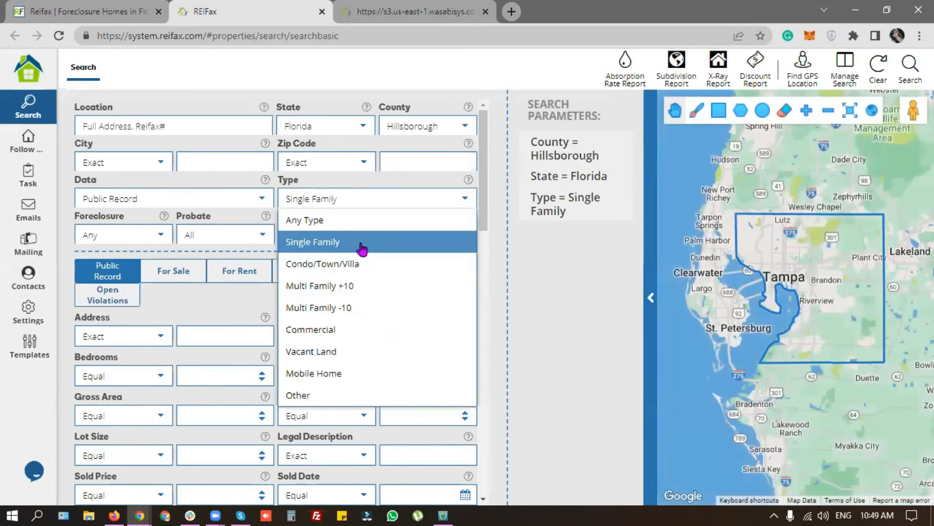
pyautogui.click(362, 262)
pyautogui.click(263, 199)
pyautogui.click(162, 255)
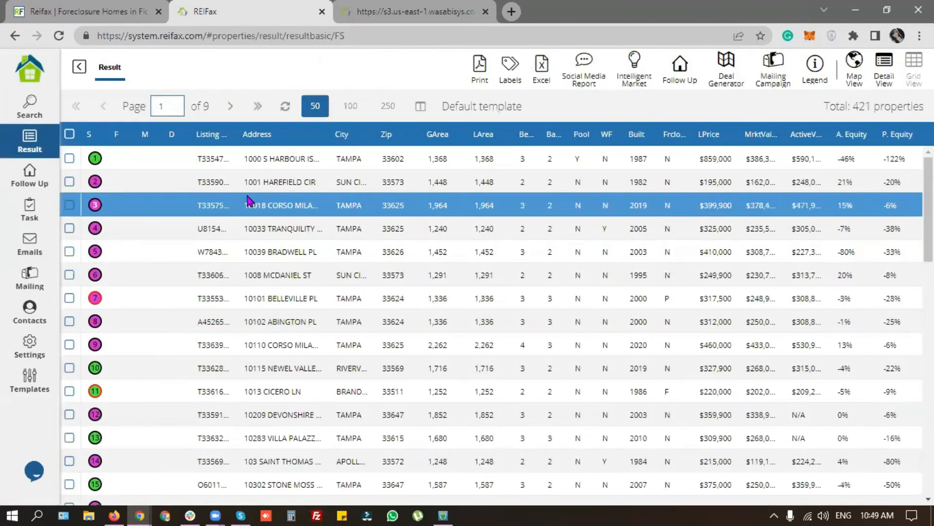
pyautogui.click(263, 161)
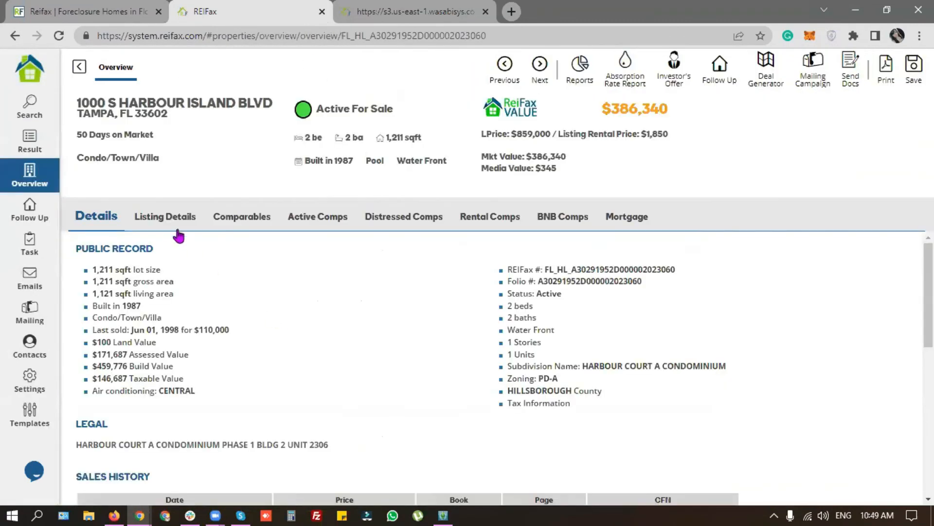
pyautogui.click(178, 231)
pyautogui.click(241, 217)
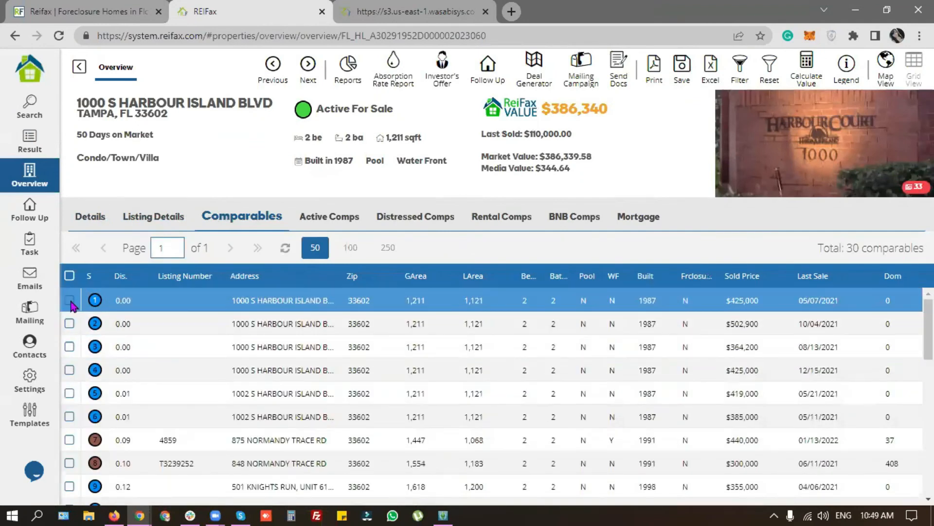
pyautogui.click(69, 300)
pyautogui.click(70, 324)
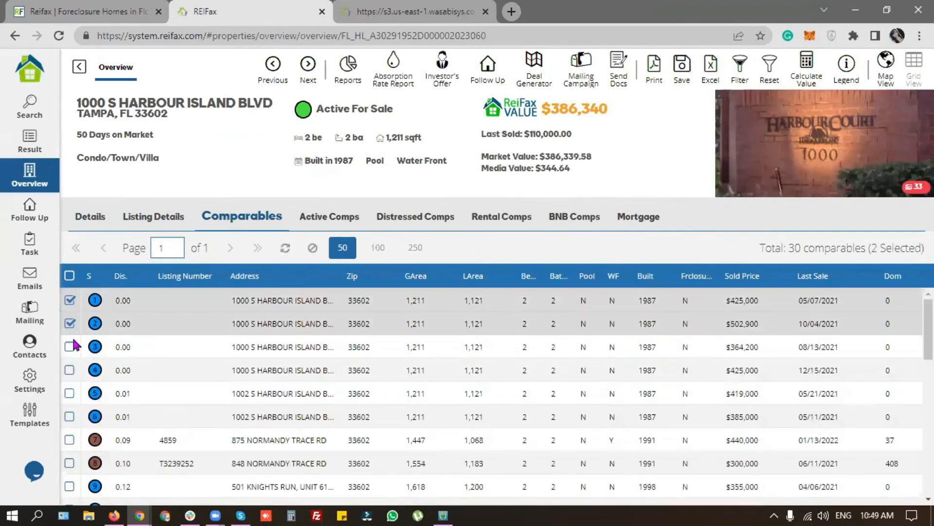
pyautogui.click(69, 346)
pyautogui.click(70, 370)
pyautogui.click(69, 393)
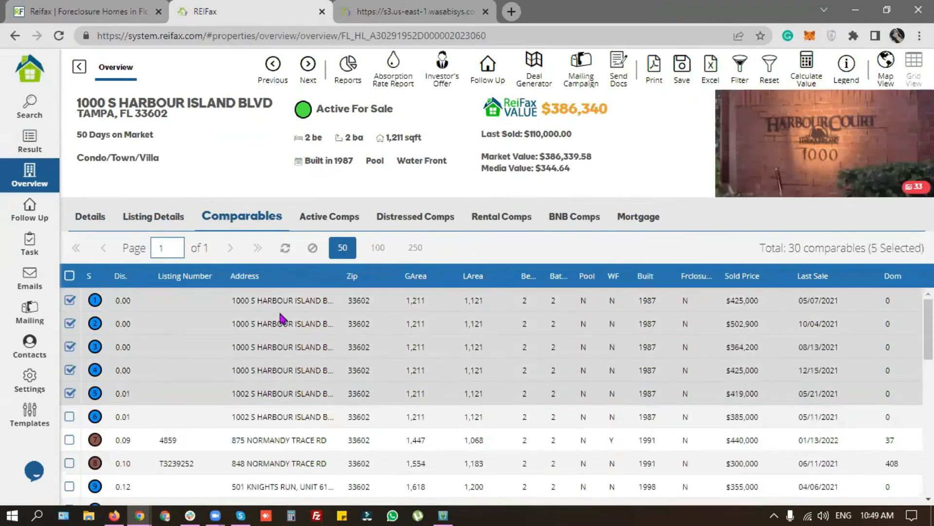
pyautogui.click(331, 217)
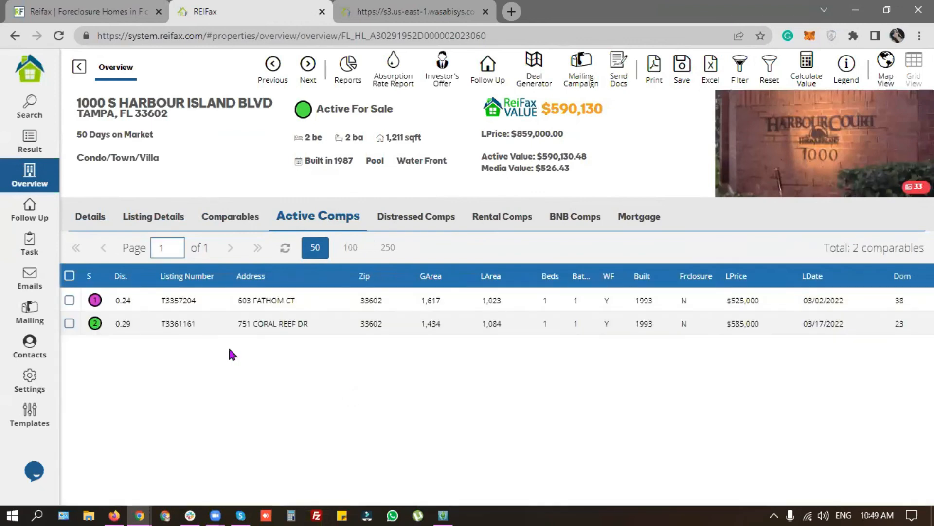
pyautogui.click(69, 300)
pyautogui.click(70, 324)
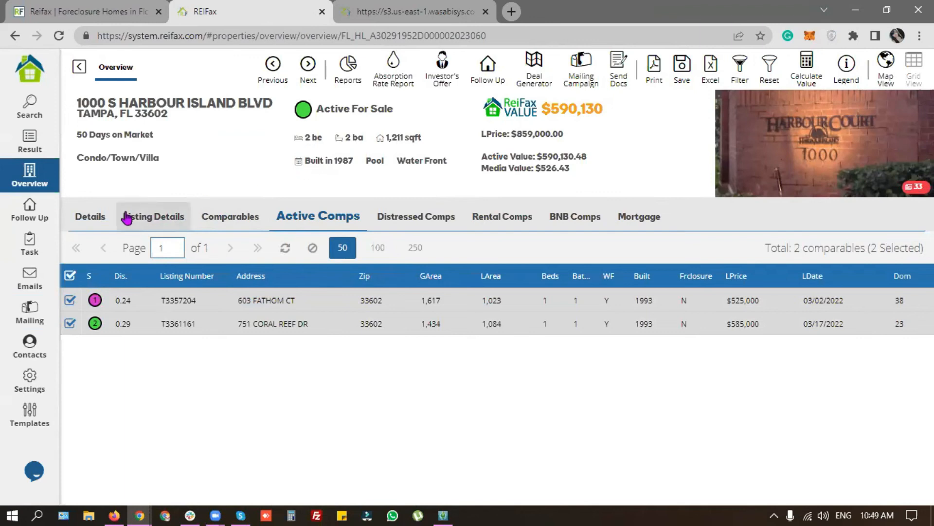
# Step: Start a PA Report and uncheck the Xray Report section
pyautogui.click(348, 68)
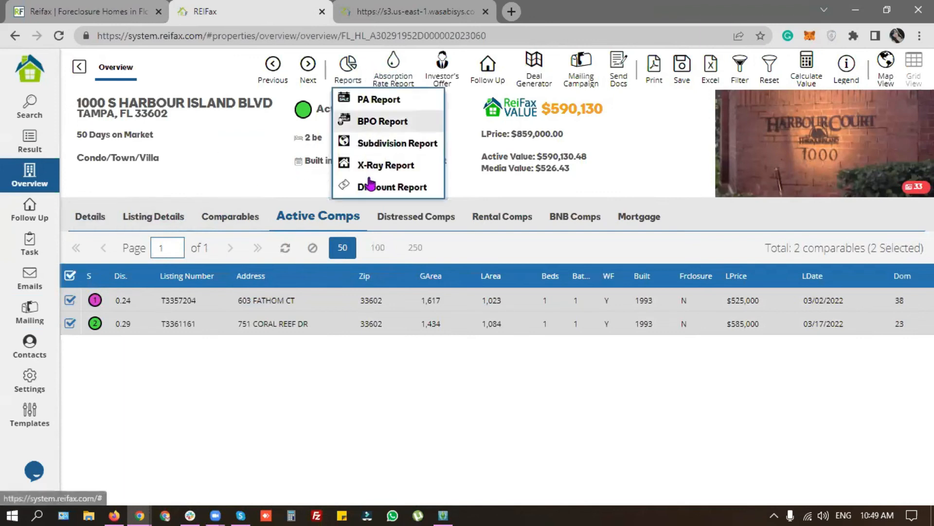
pyautogui.click(411, 111)
pyautogui.click(361, 383)
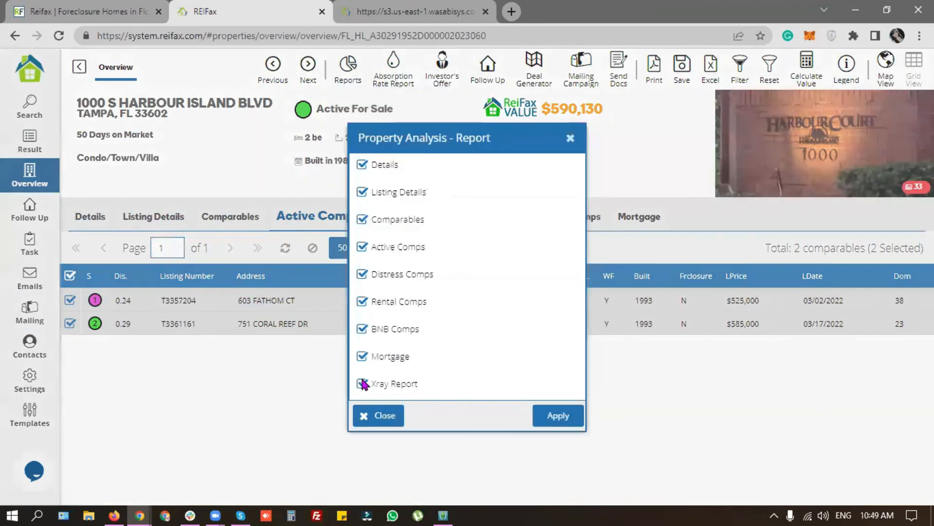
# Step: Generate the PA report, check its five comparables and two active comps, then show Reports from Overview
pyautogui.click(558, 417)
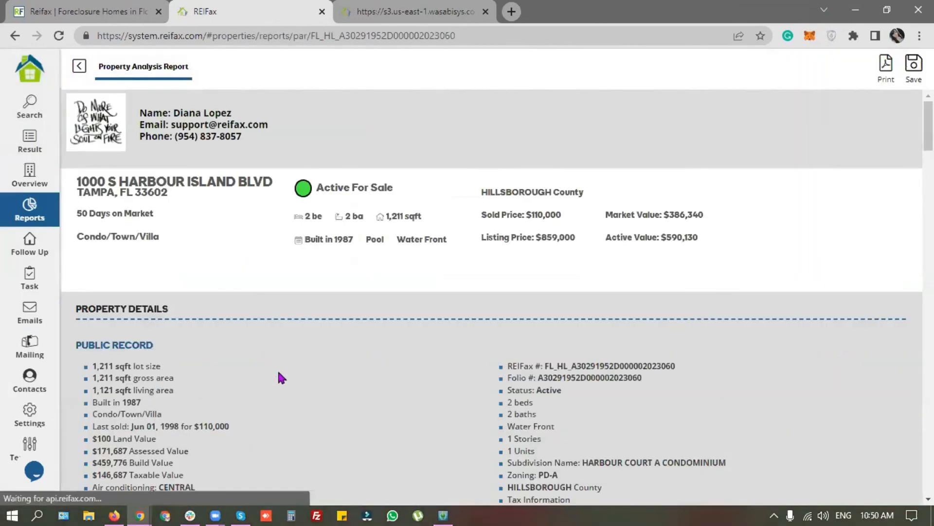
pyautogui.scroll(-20, 276, 375)
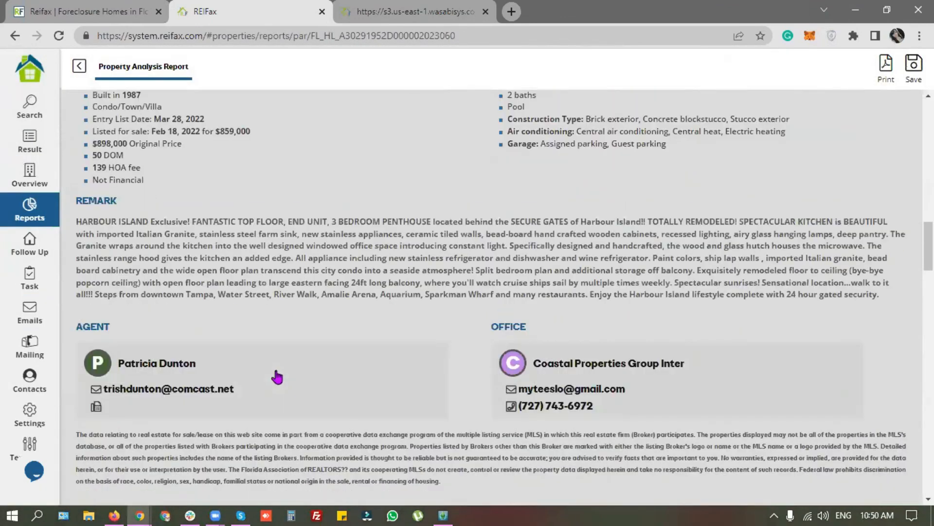
pyautogui.scroll(1, 275, 375)
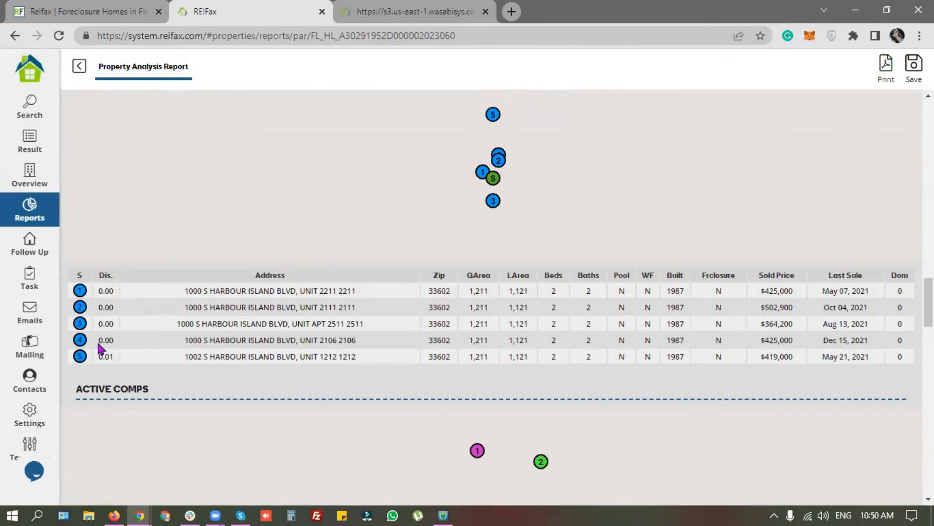
pyautogui.scroll(3, 265, 361)
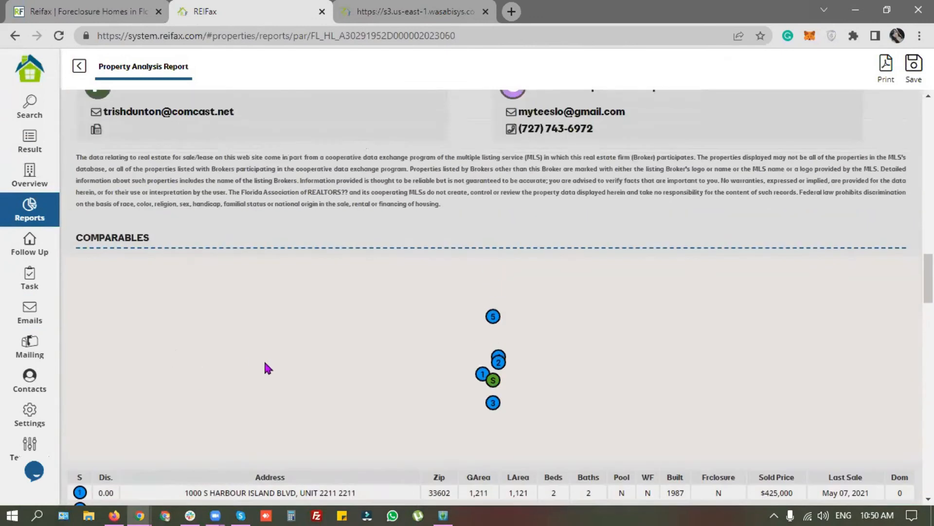
pyautogui.scroll(-5, 265, 361)
pyautogui.scroll(-4, 269, 371)
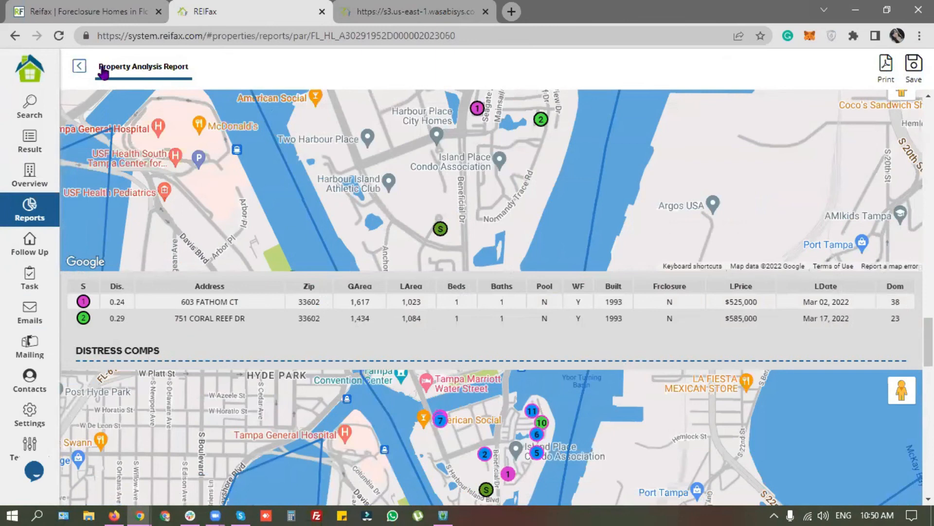
pyautogui.click(79, 66)
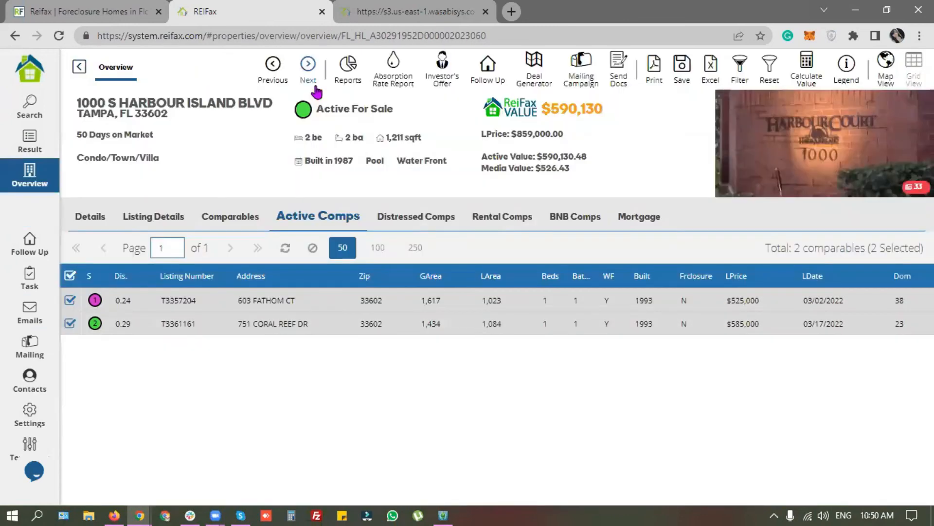
pyautogui.click(349, 72)
# Step: Return to the sold comparables and request a BPO report from Reports
pyautogui.click(246, 229)
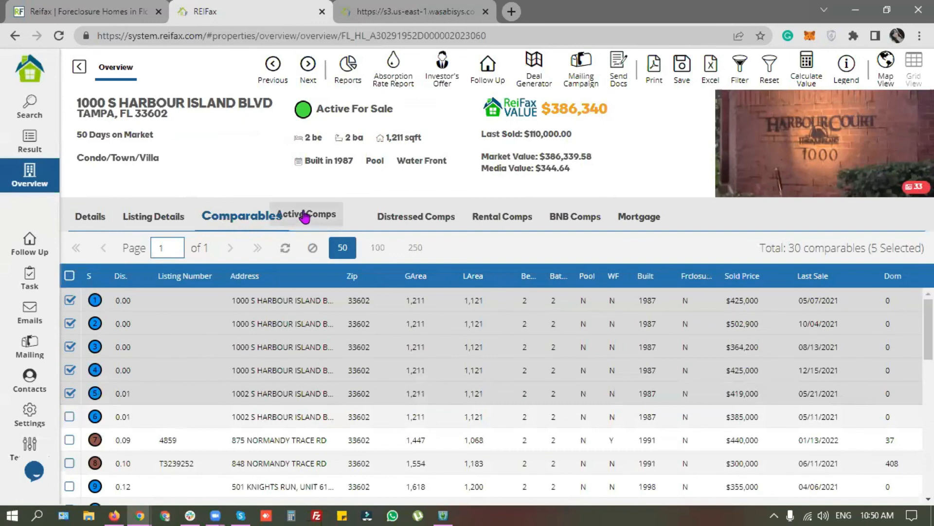
pyautogui.click(349, 69)
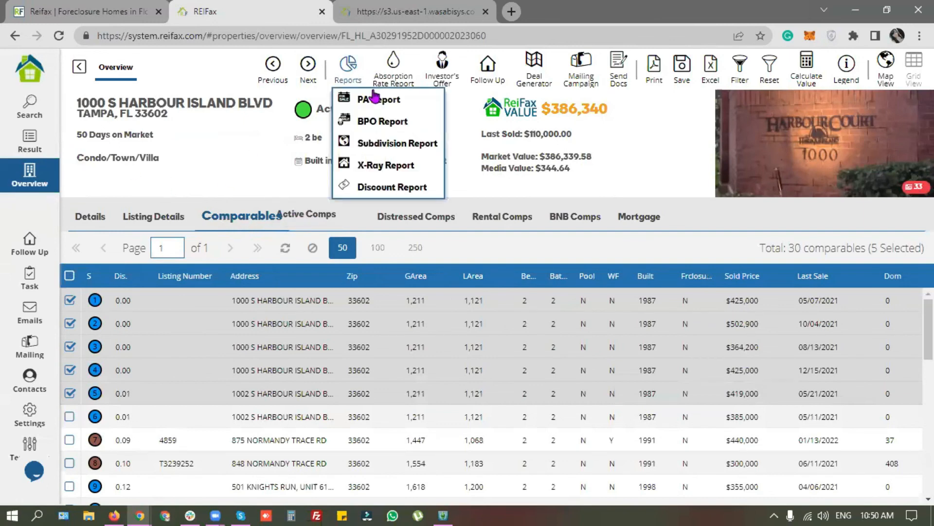
pyautogui.click(392, 123)
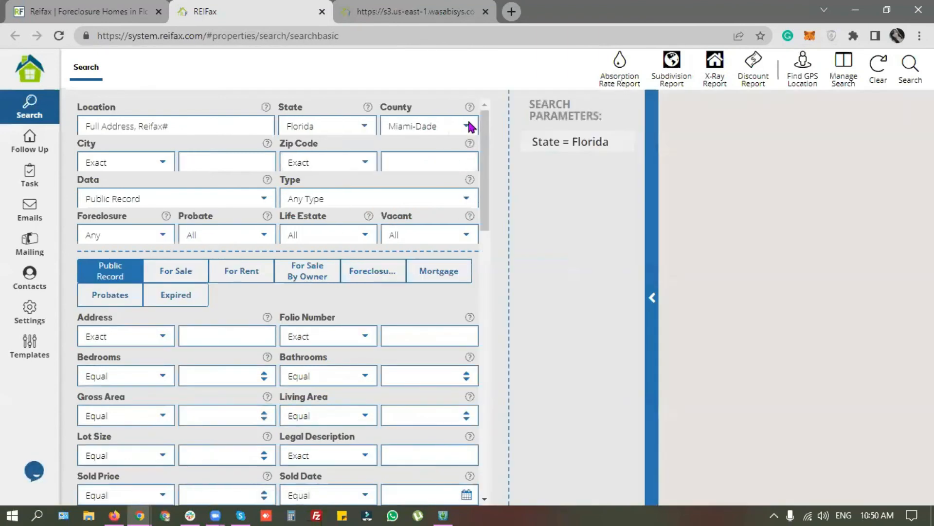
# Step: Search Hillsborough County Condo/Town/Villa properties for sale
pyautogui.moveTo(472, 248); pyautogui.dragTo(471, 221)
pyautogui.click(432, 223)
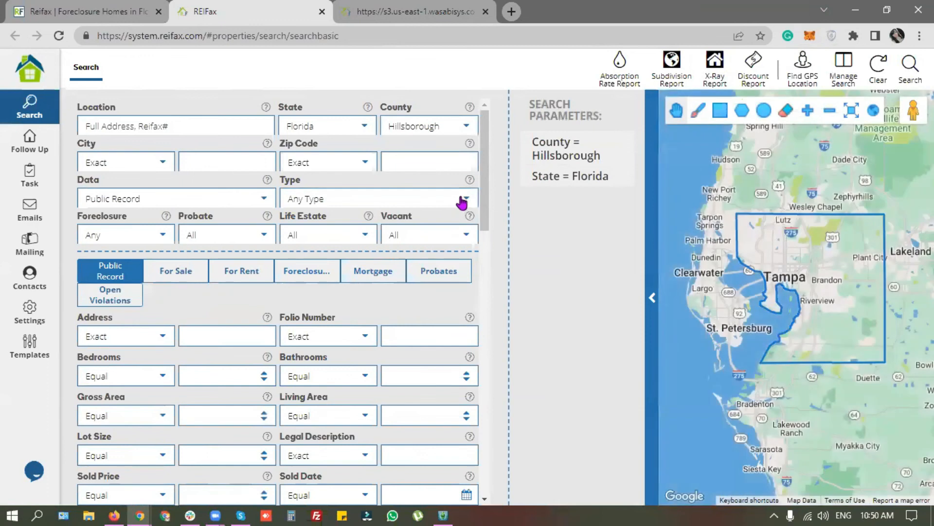
pyautogui.click(463, 201)
pyautogui.click(403, 258)
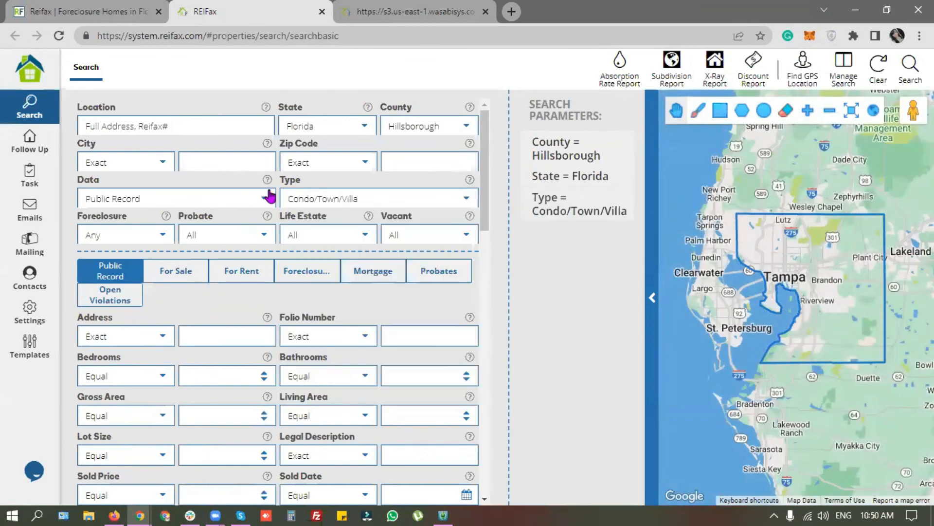
pyautogui.click(264, 199)
pyautogui.click(166, 243)
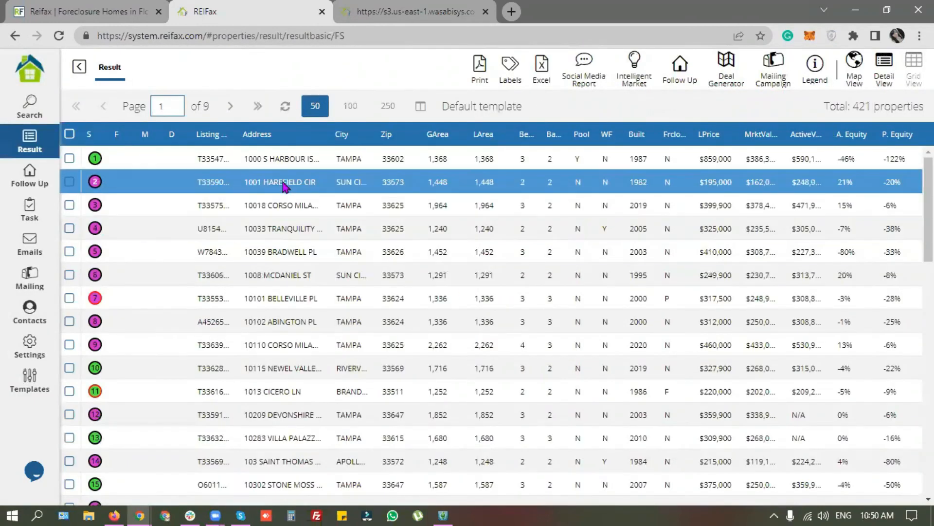
pyautogui.click(290, 160)
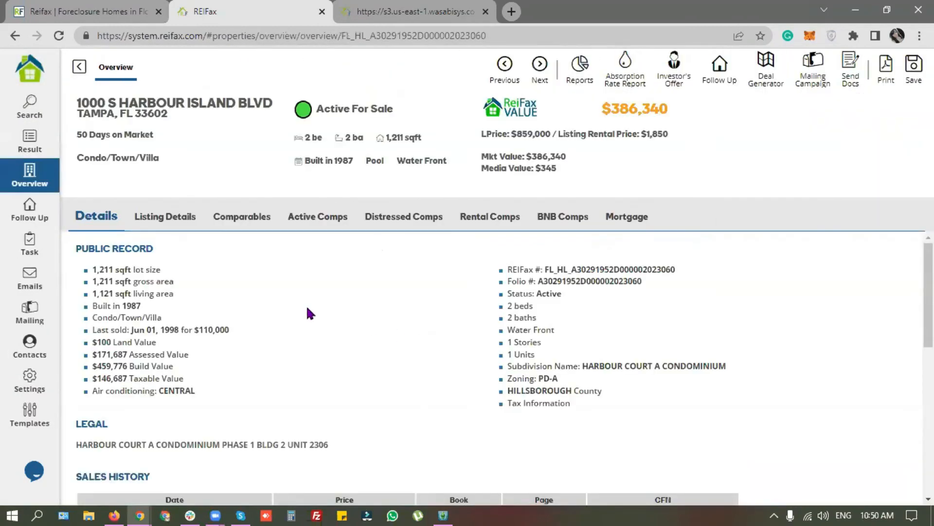
pyautogui.click(242, 217)
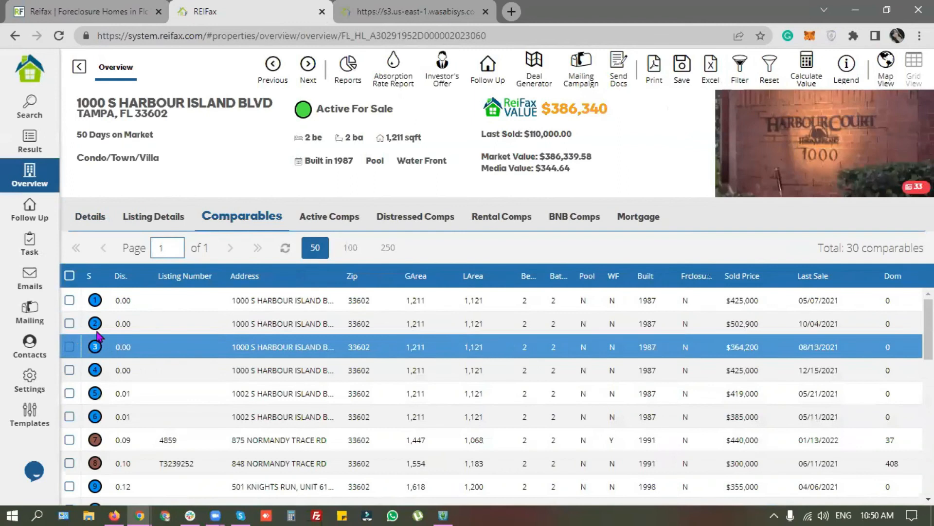
pyautogui.click(70, 300)
pyautogui.click(69, 325)
pyautogui.click(70, 347)
pyautogui.click(70, 370)
pyautogui.click(69, 393)
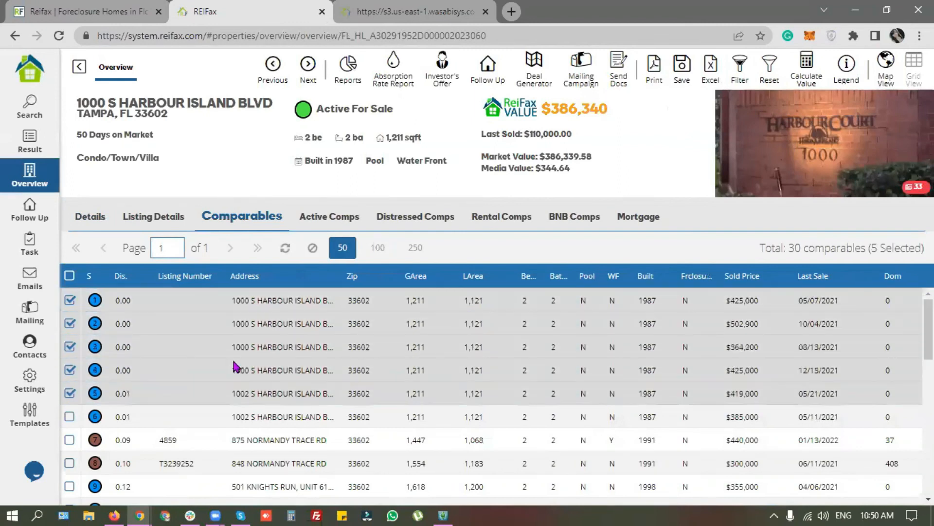
pyautogui.click(329, 217)
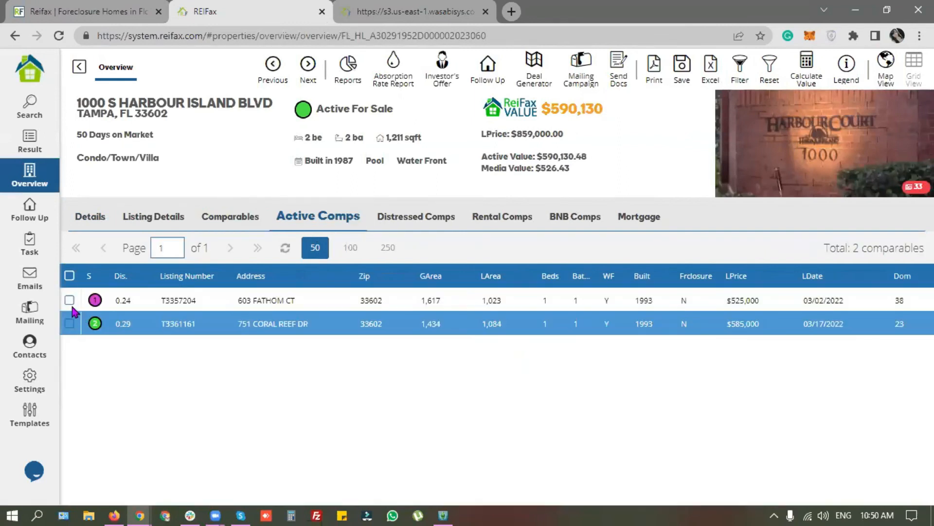
pyautogui.click(69, 300)
pyautogui.click(70, 324)
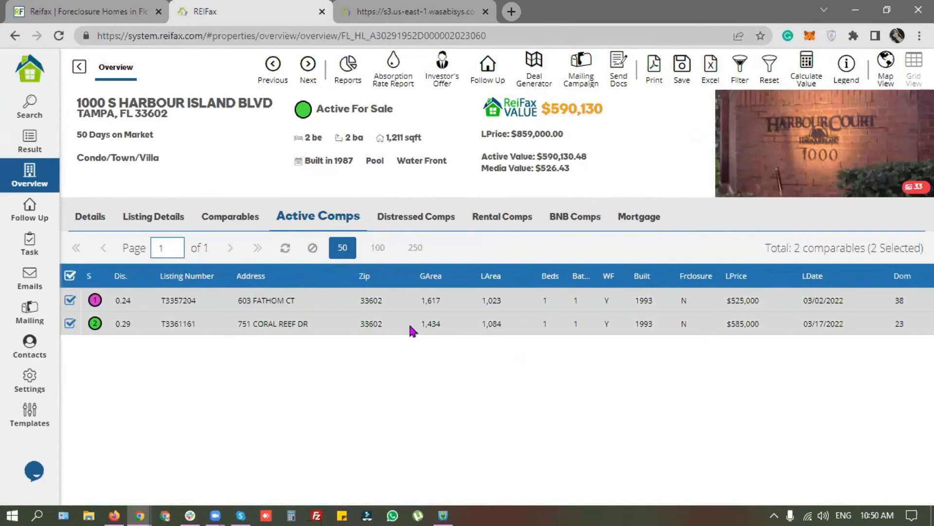
pyautogui.click(355, 68)
pyautogui.click(372, 119)
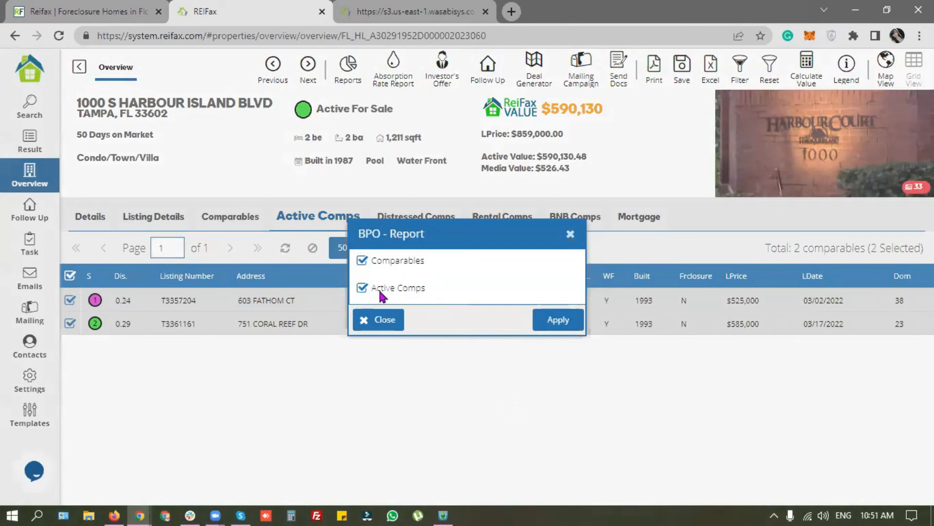
pyautogui.click(558, 320)
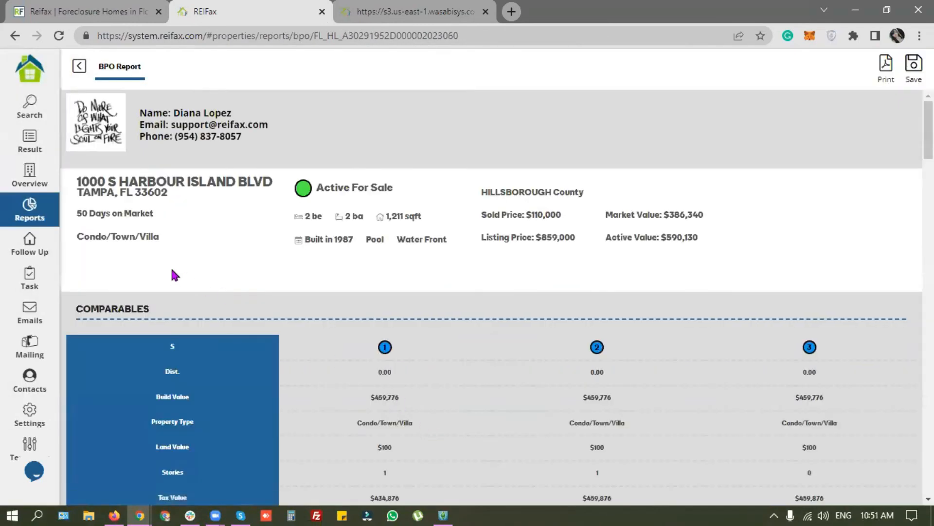
pyautogui.scroll(-4, 258, 281)
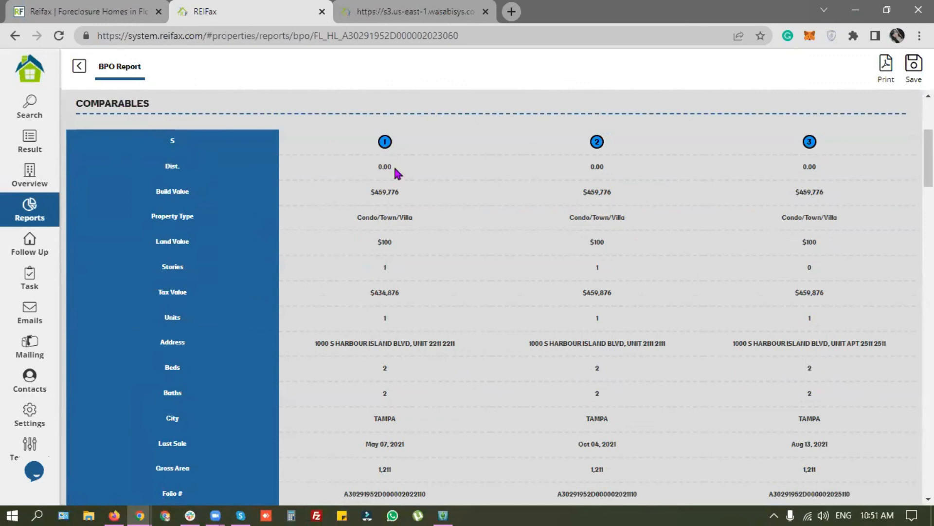
pyautogui.scroll(5, 398, 173)
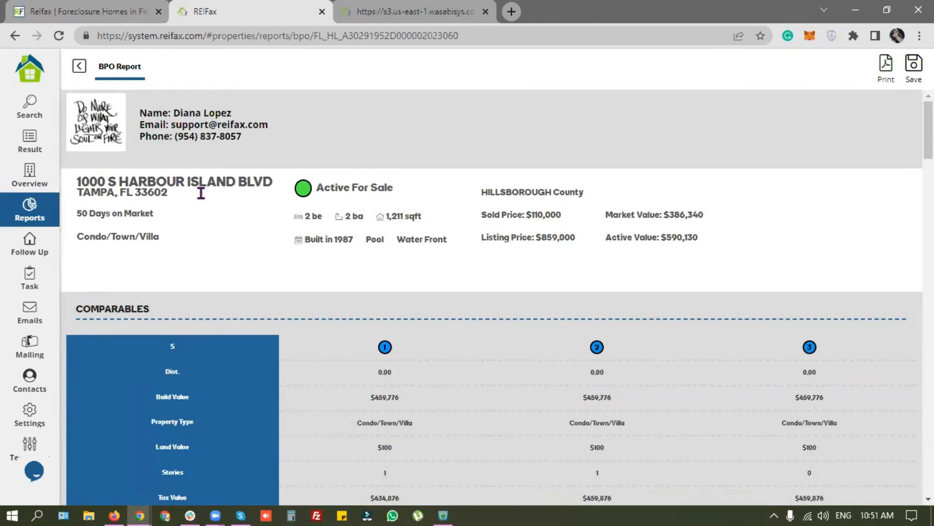
pyautogui.scroll(-2, 257, 250)
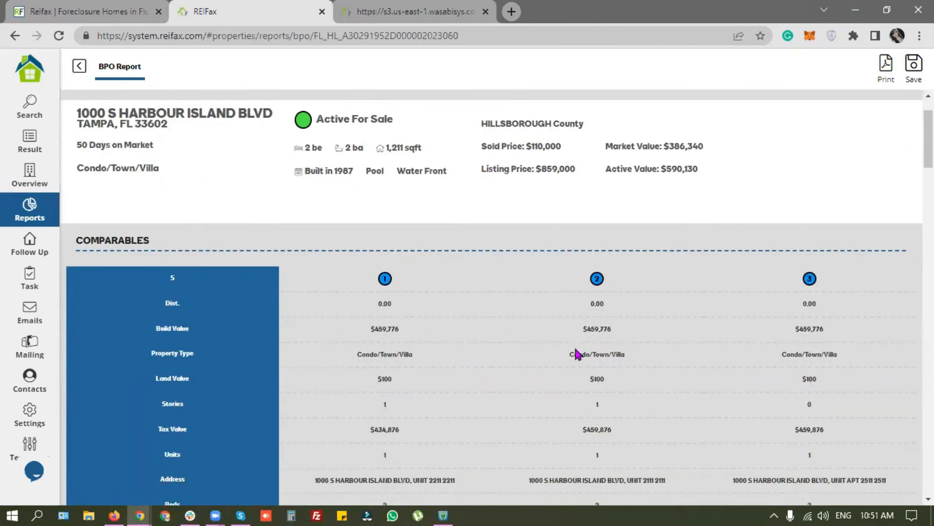
pyautogui.scroll(-2, 579, 353)
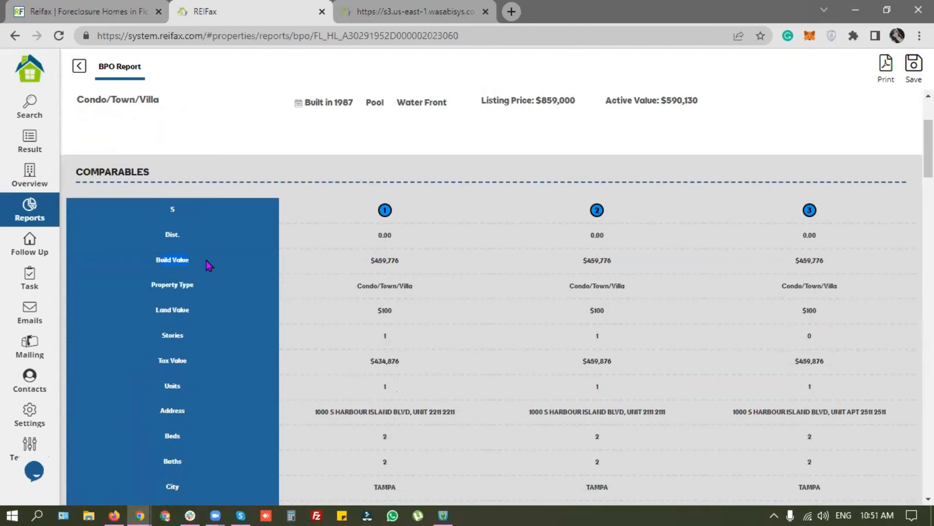
pyautogui.moveTo(195, 287); pyautogui.dragTo(423, 294)
pyautogui.click(153, 306)
pyautogui.scroll(-2, 194, 341)
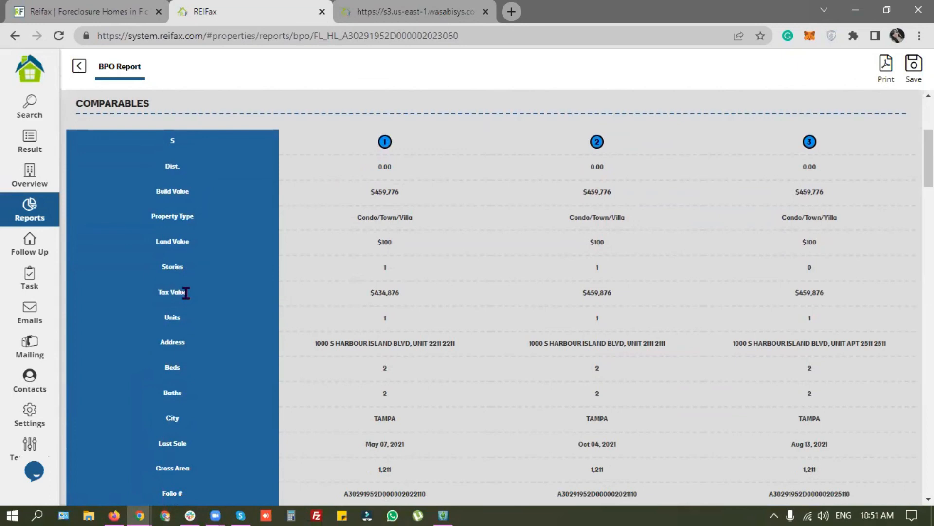
pyautogui.scroll(-3, 189, 292)
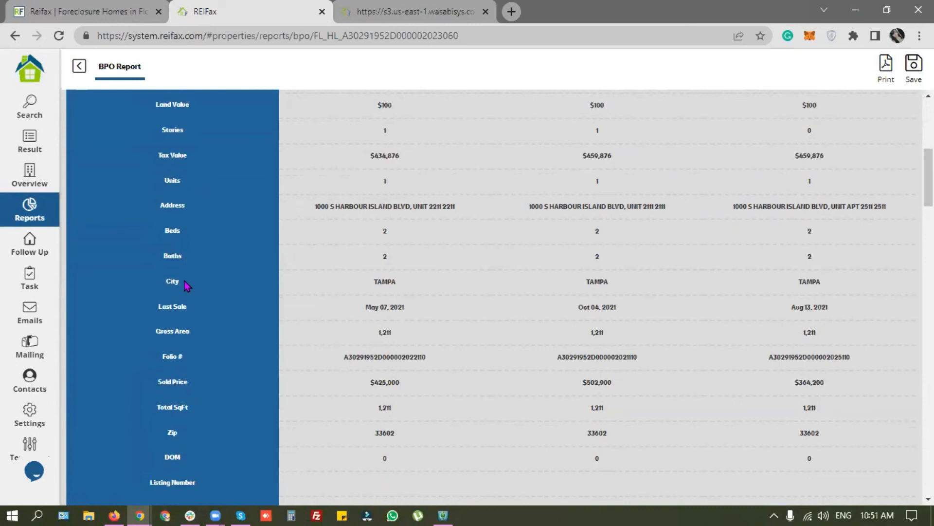
pyautogui.scroll(-2, 185, 282)
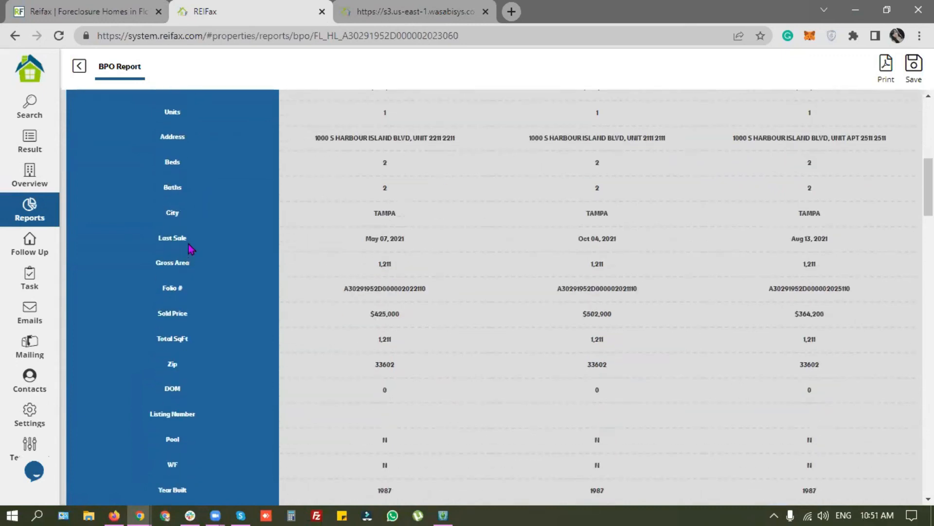
pyautogui.moveTo(371, 238); pyautogui.dragTo(823, 235)
pyautogui.click(821, 236)
pyautogui.scroll(-1, 303, 299)
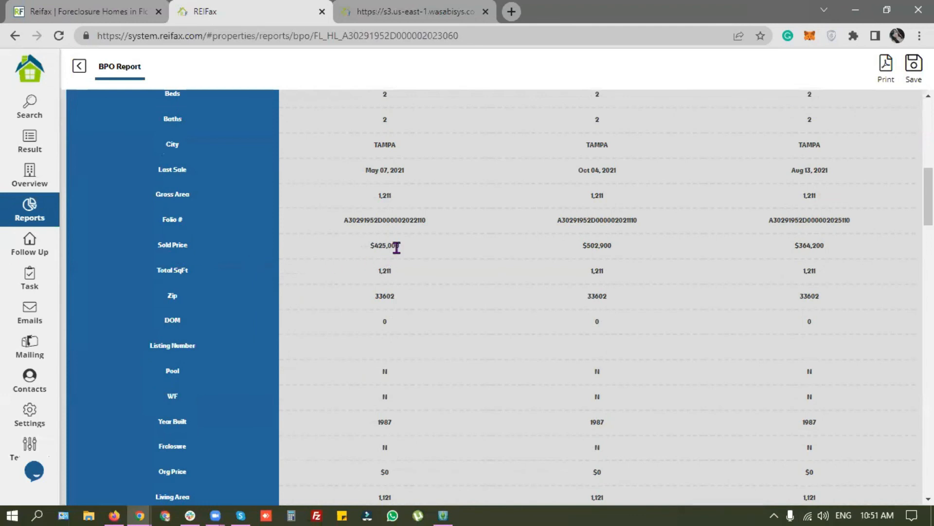
pyautogui.scroll(-7, 317, 290)
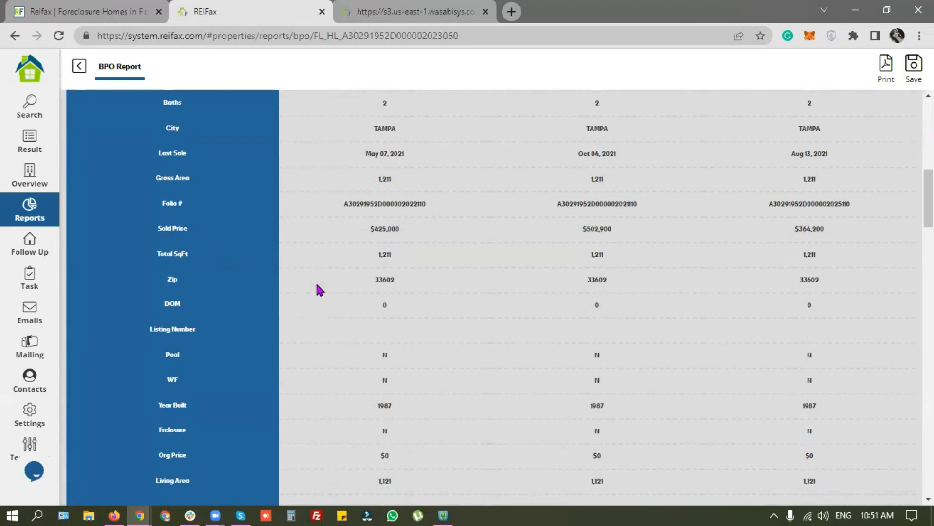
pyautogui.scroll(-10, 317, 287)
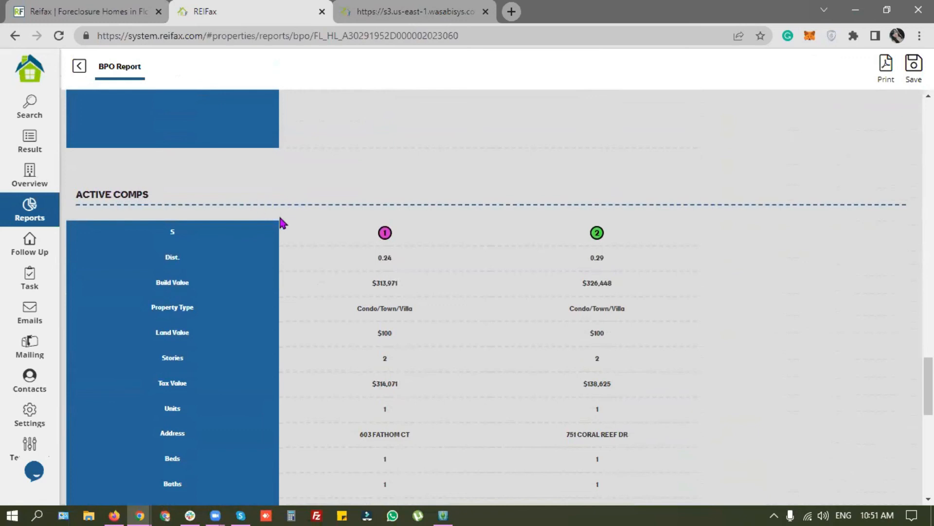
# Step: Review the BPO report's Active Comps rows and photos, then return to the property Overview
pyautogui.scroll(-6, 283, 224)
pyautogui.scroll(-3, 282, 225)
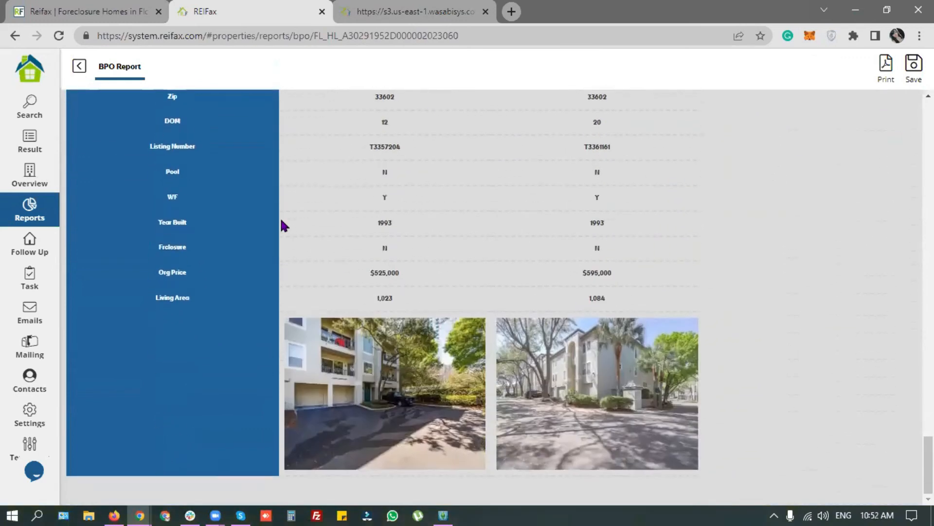
pyautogui.scroll(10, 133, 256)
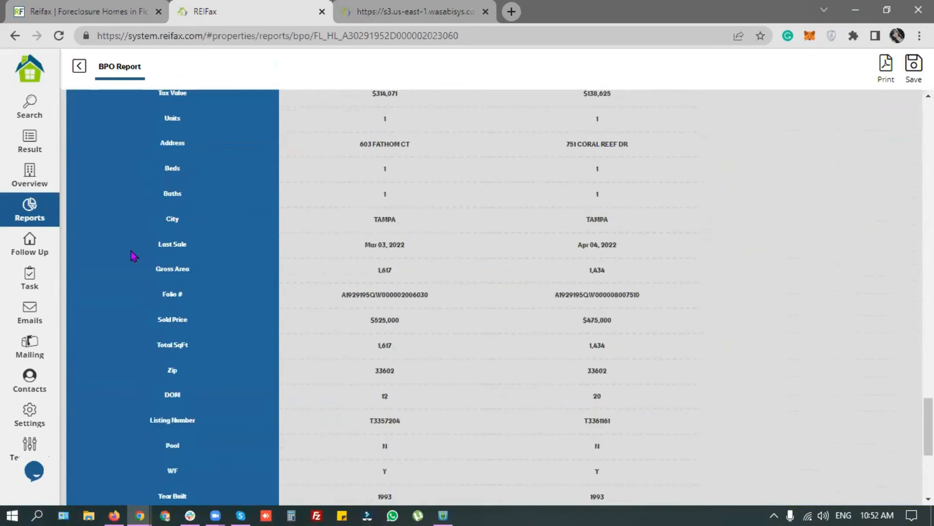
pyautogui.scroll(-9, 304, 266)
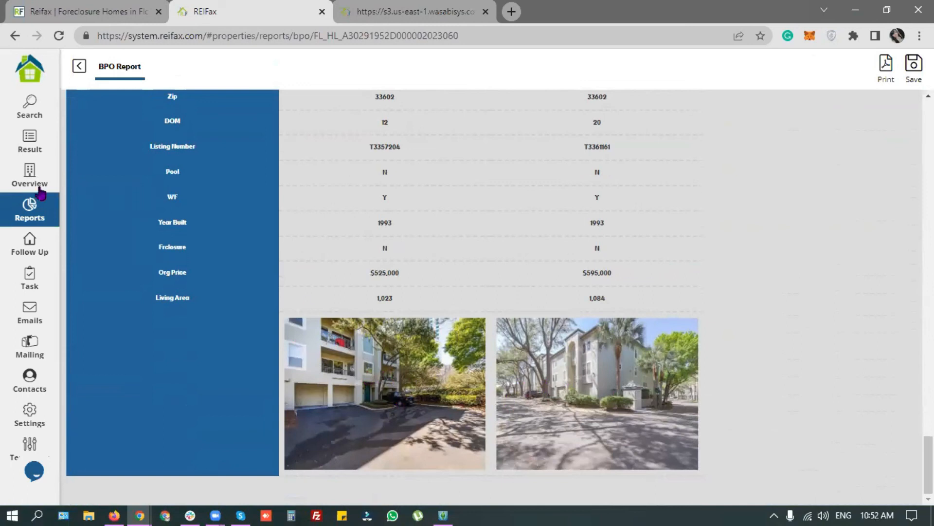
pyautogui.click(18, 176)
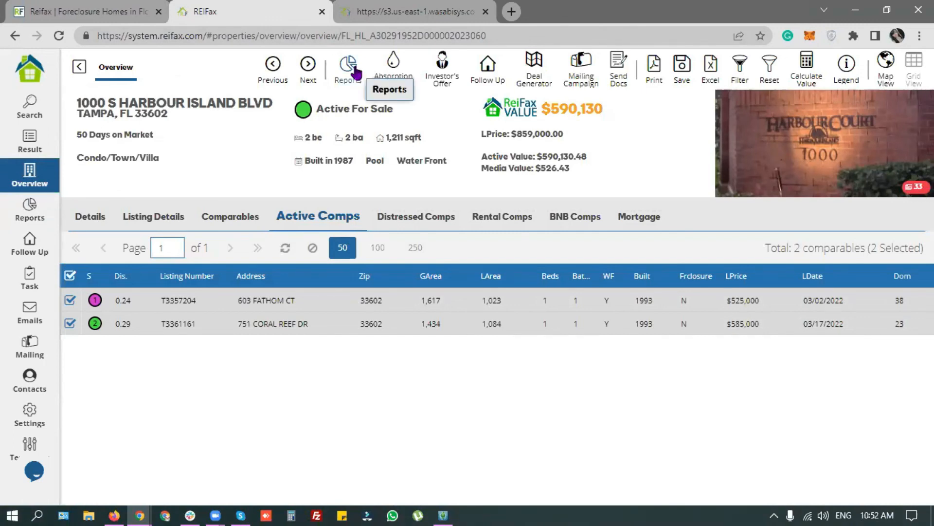
# Step: Open the Control Panel, glance at the recorded Webinars list, and come back
pyautogui.click(20, 72)
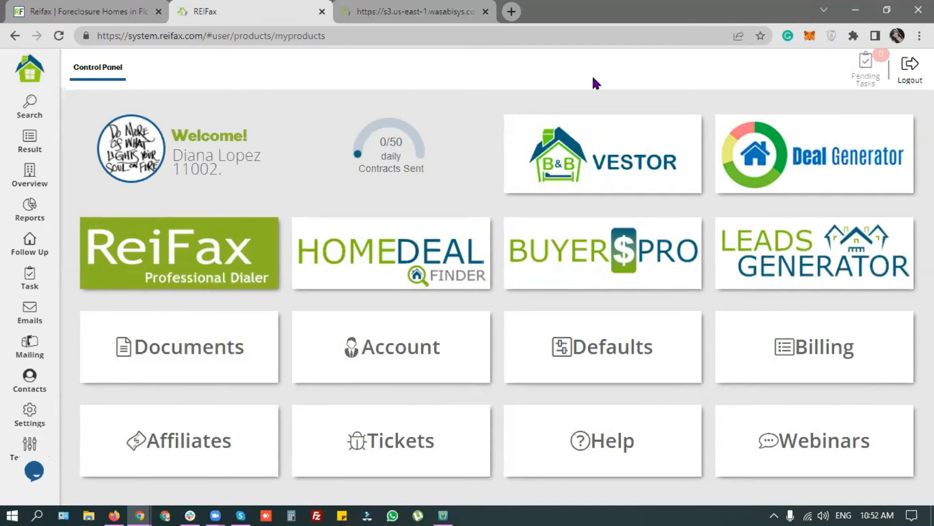
pyautogui.click(822, 452)
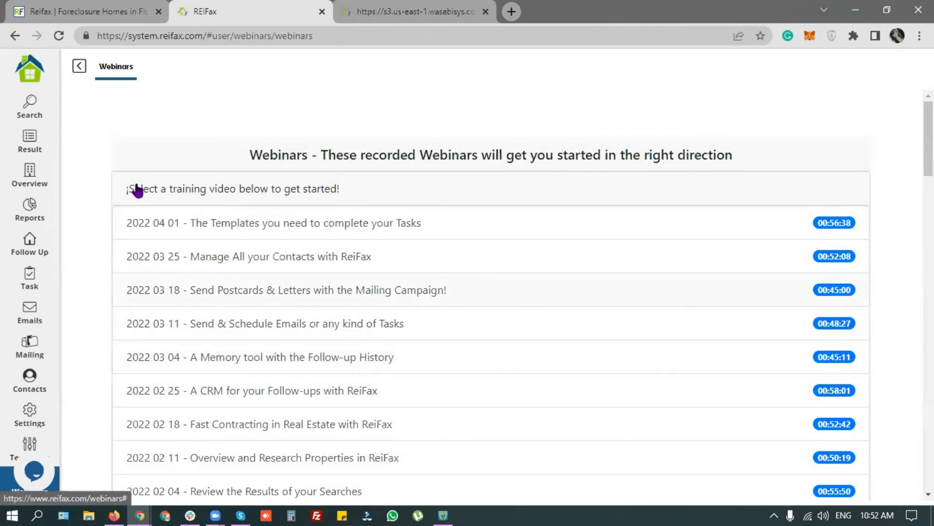
pyautogui.click(79, 65)
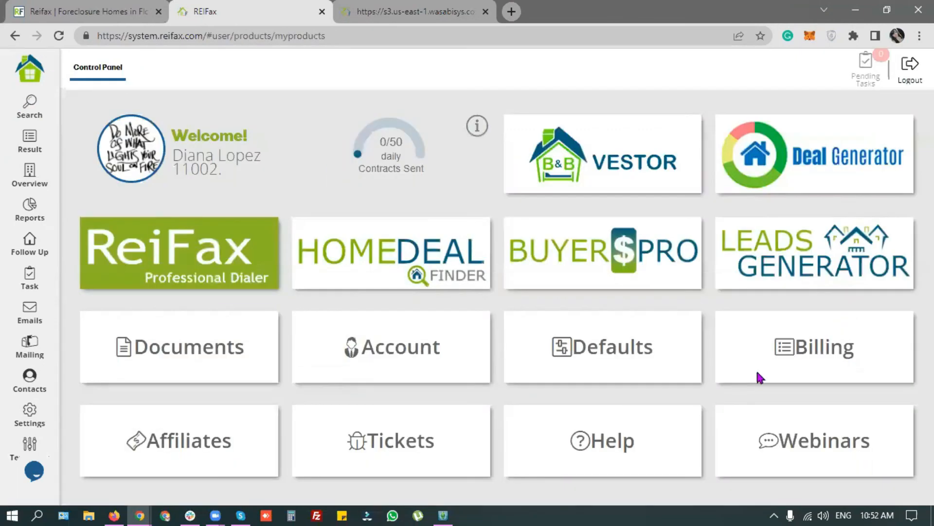
# Step: Preview the Control Panel > Account help video on changing profile information
pyautogui.click(613, 462)
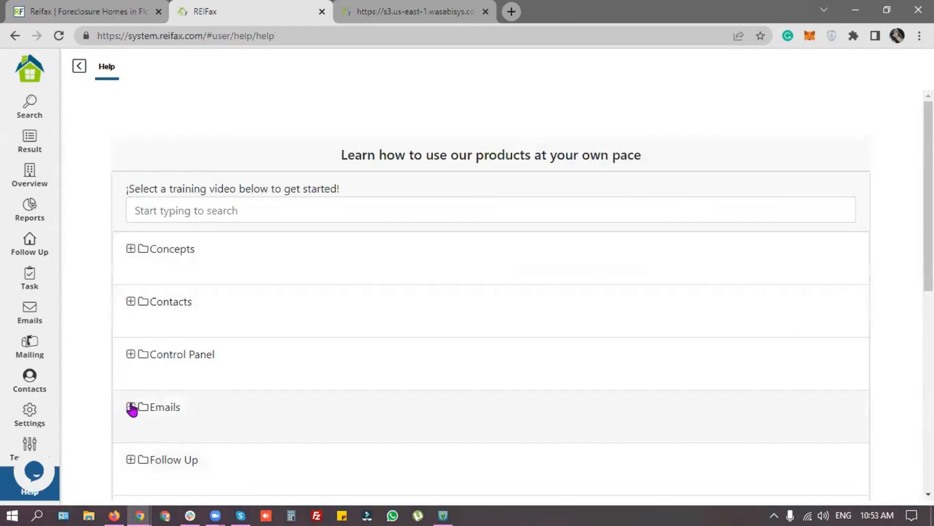
pyautogui.click(130, 355)
pyautogui.scroll(-3, 219, 351)
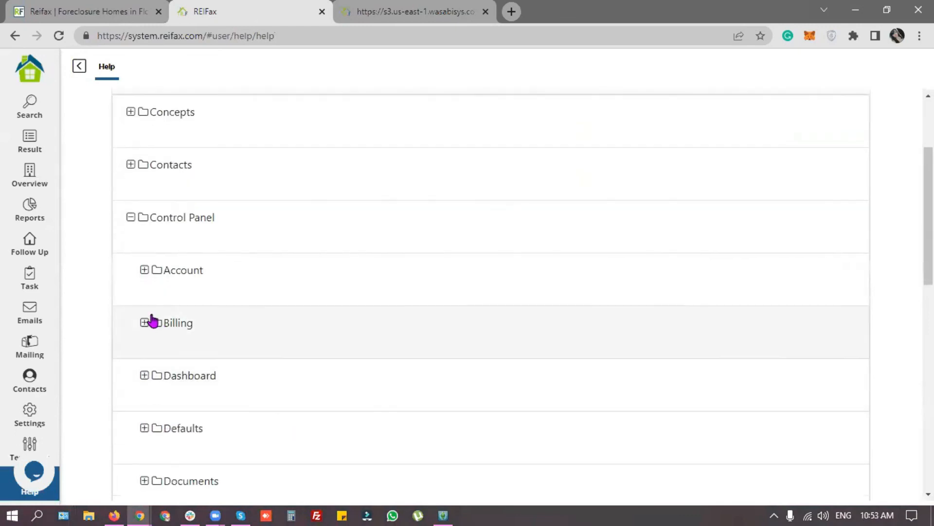
pyautogui.click(144, 270)
pyautogui.scroll(-4, 444, 382)
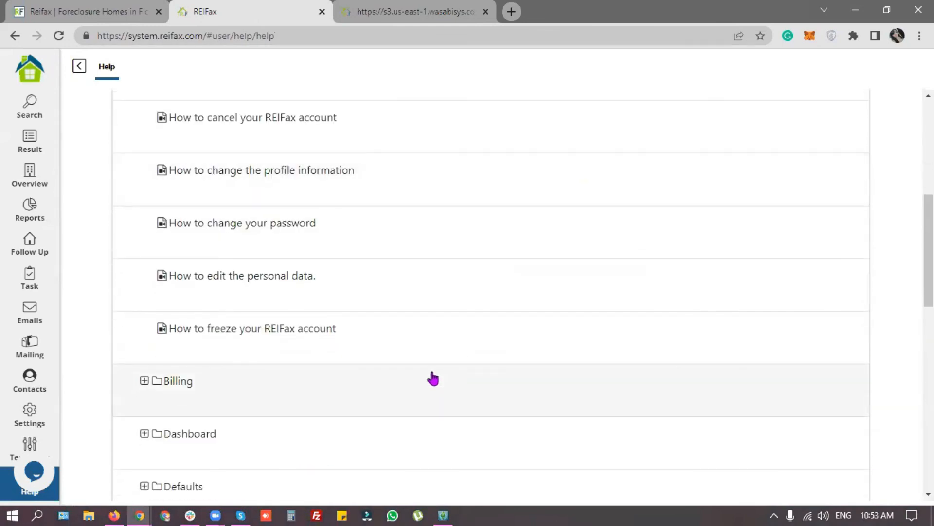
pyautogui.click(197, 181)
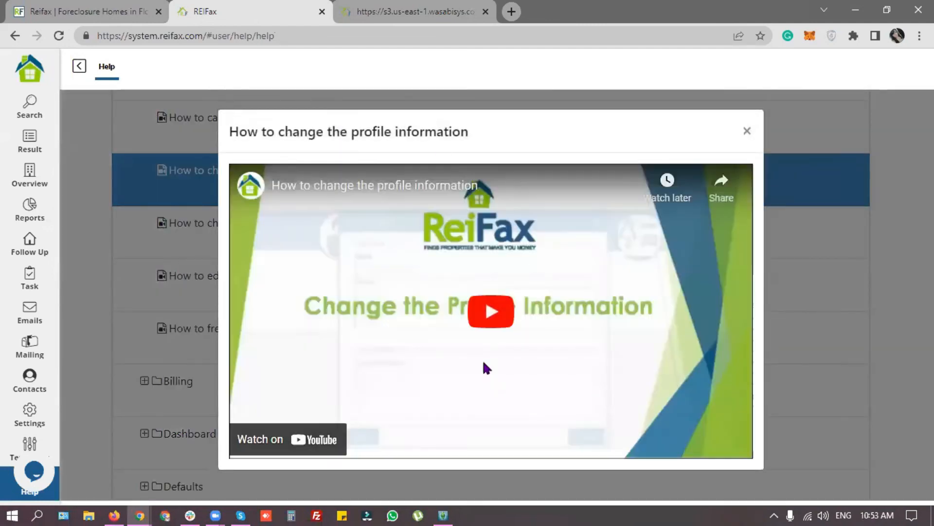
pyautogui.click(746, 130)
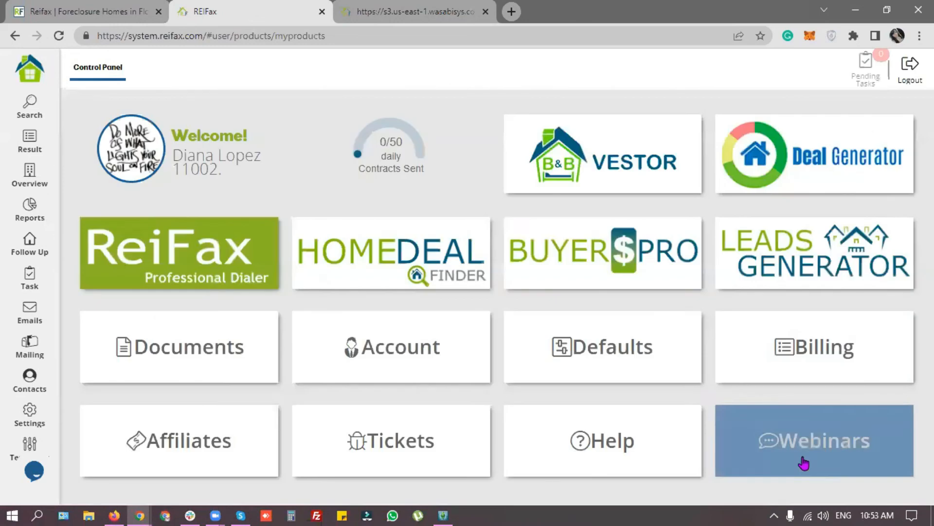
# Step: Preview the 'Templates you need' webinar video, then switch to the reifax.com Florida tab
pyautogui.click(805, 460)
pyautogui.click(260, 232)
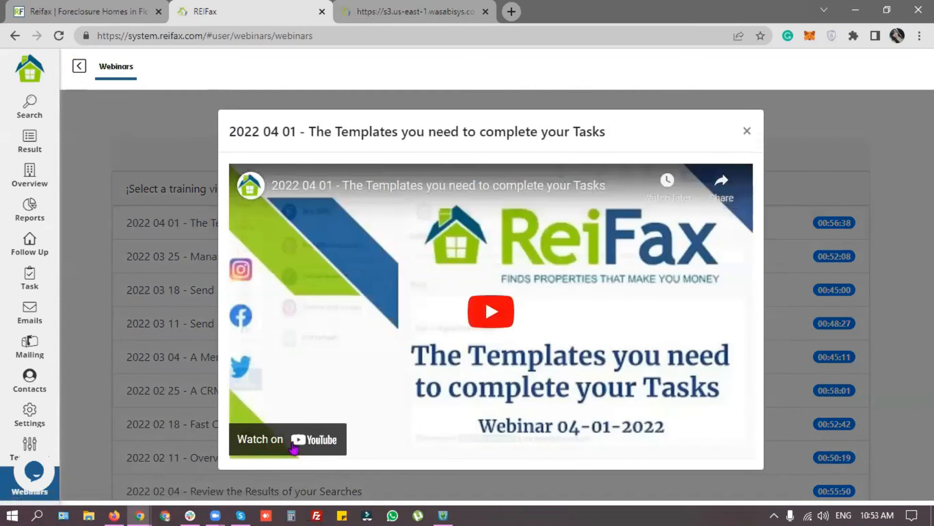
pyautogui.click(743, 137)
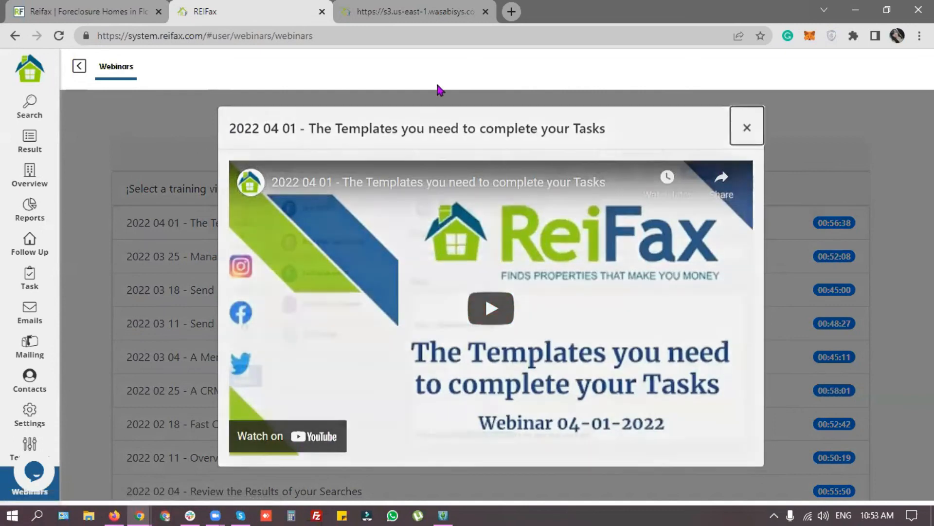
pyautogui.click(92, 11)
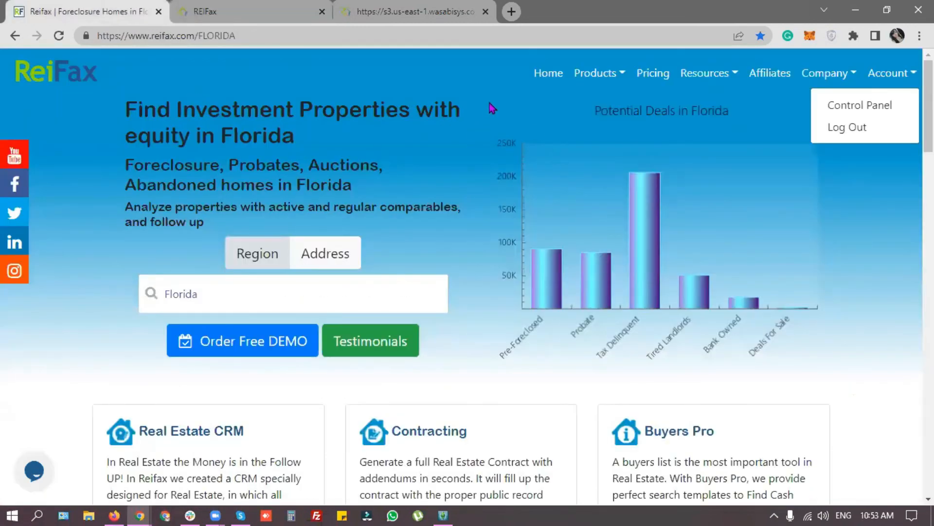
# Step: Open the REIFax YouTube channel from the site's social bar, then return to the Florida page
pyautogui.click(180, 35)
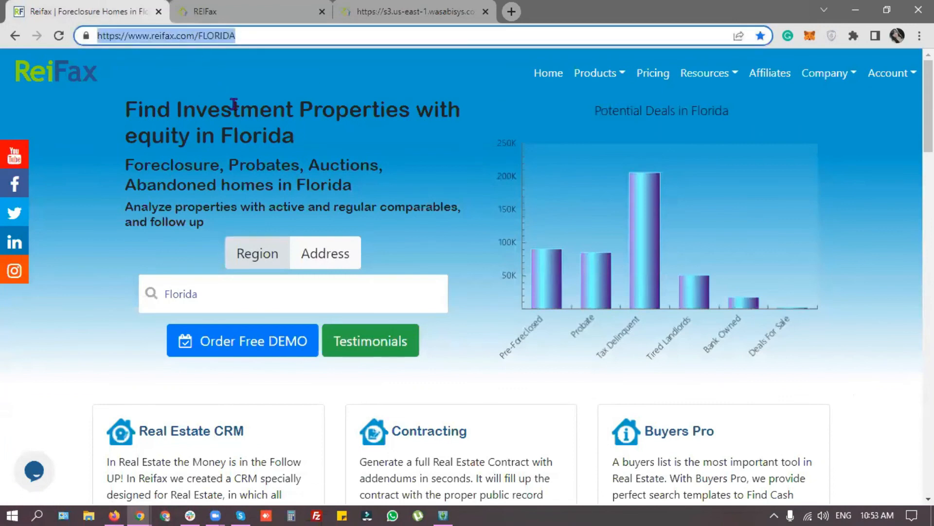
pyautogui.click(520, 108)
pyautogui.click(14, 155)
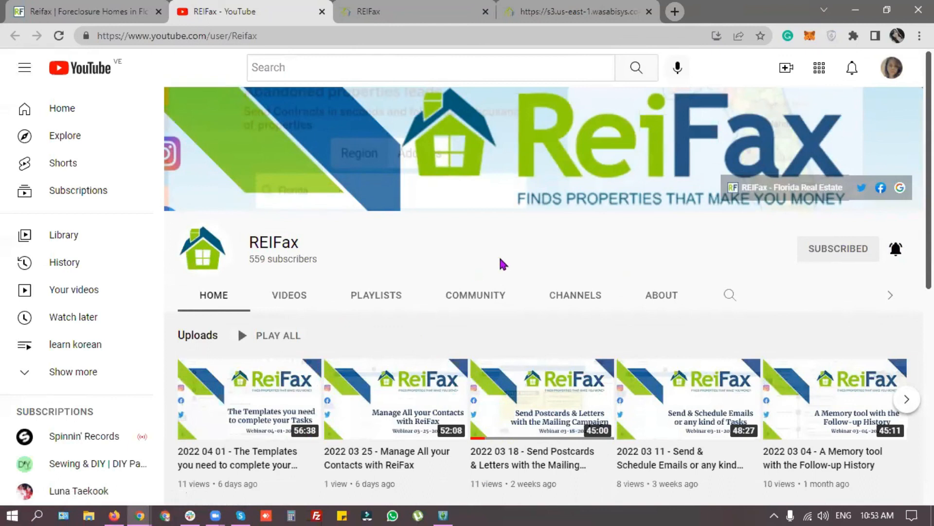
pyautogui.click(92, 12)
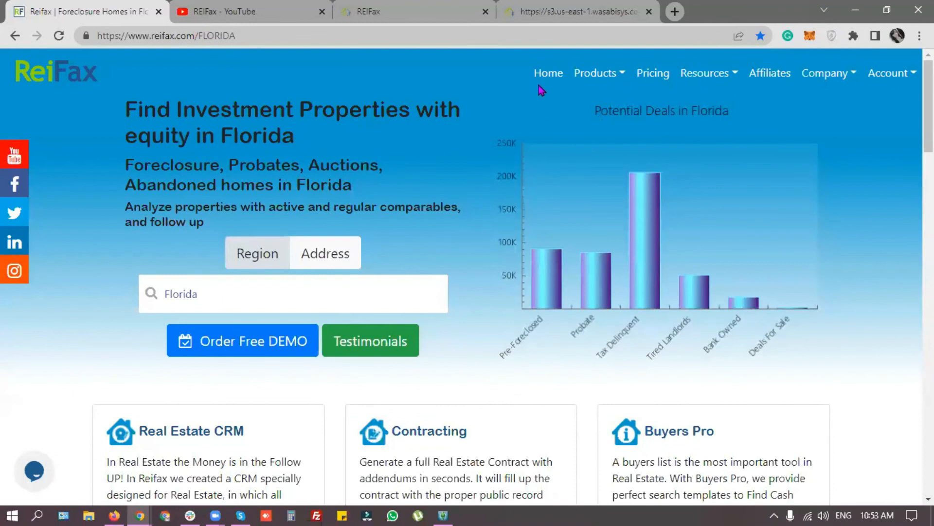